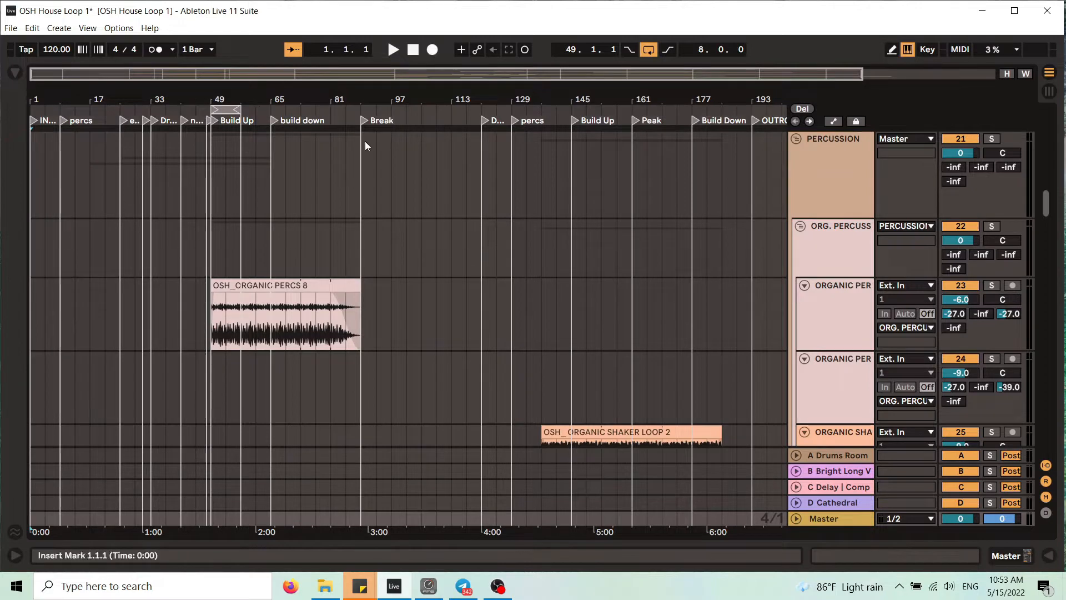
# Play the arrangement from bar 1, with the intro through the break in view.
pyautogui.moveTo(221, 98); pyautogui.dragTo(280, 96)
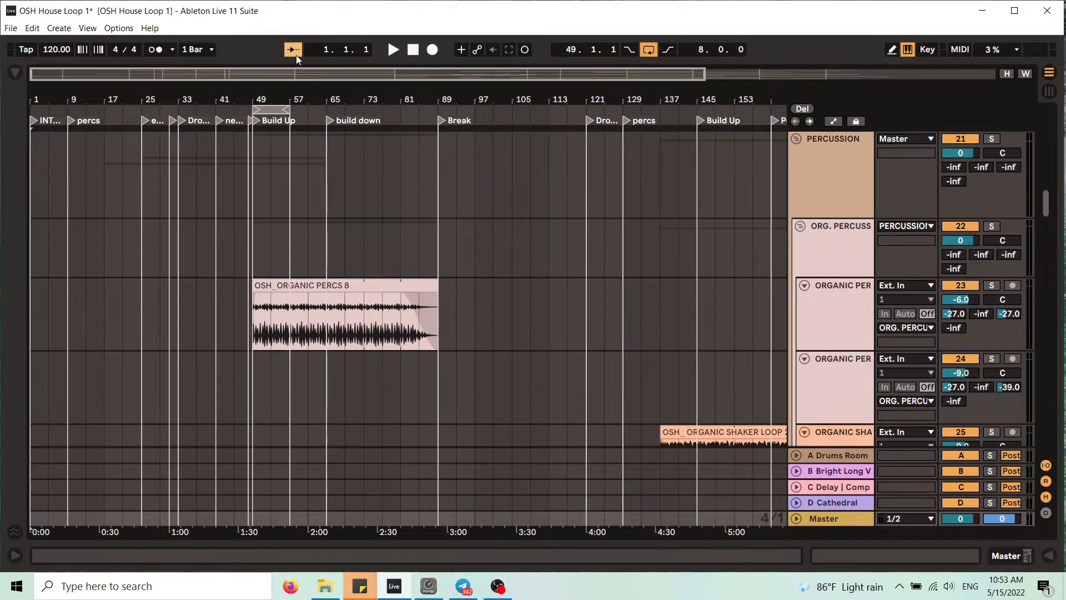
pyautogui.moveTo(382, 107); pyautogui.dragTo(298, 95)
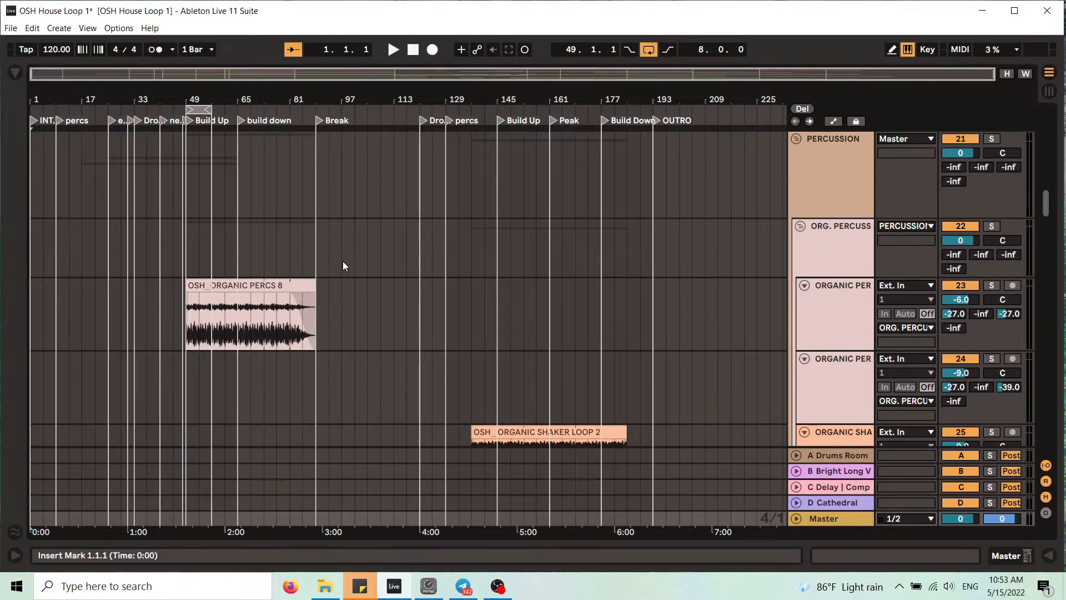
pyautogui.click(393, 53)
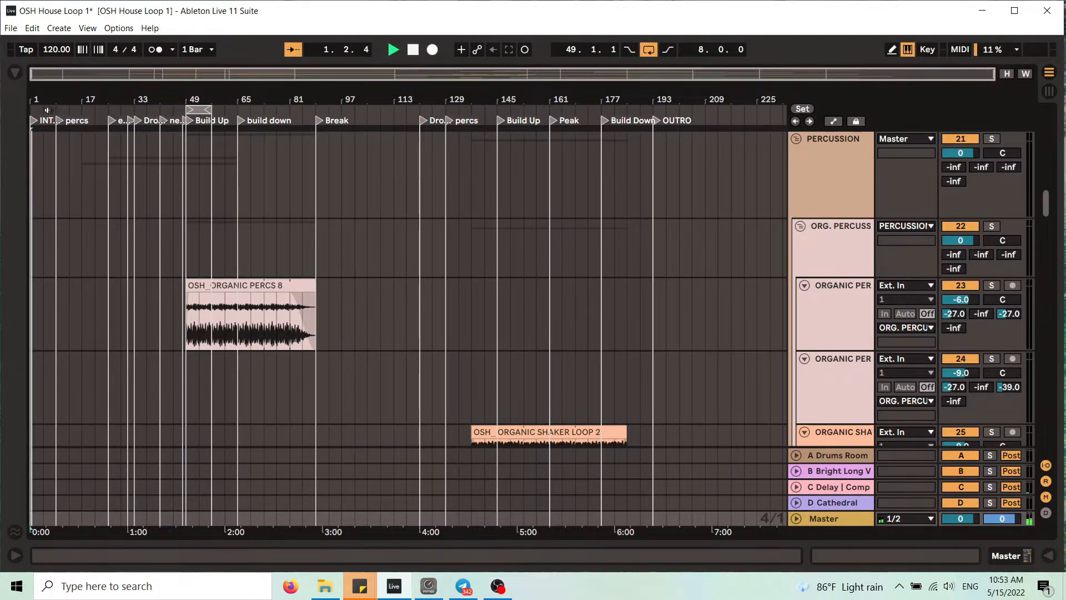
pyautogui.moveTo(49, 101); pyautogui.dragTo(49, 138)
pyautogui.moveTo(243, 95); pyautogui.dragTo(266, 96)
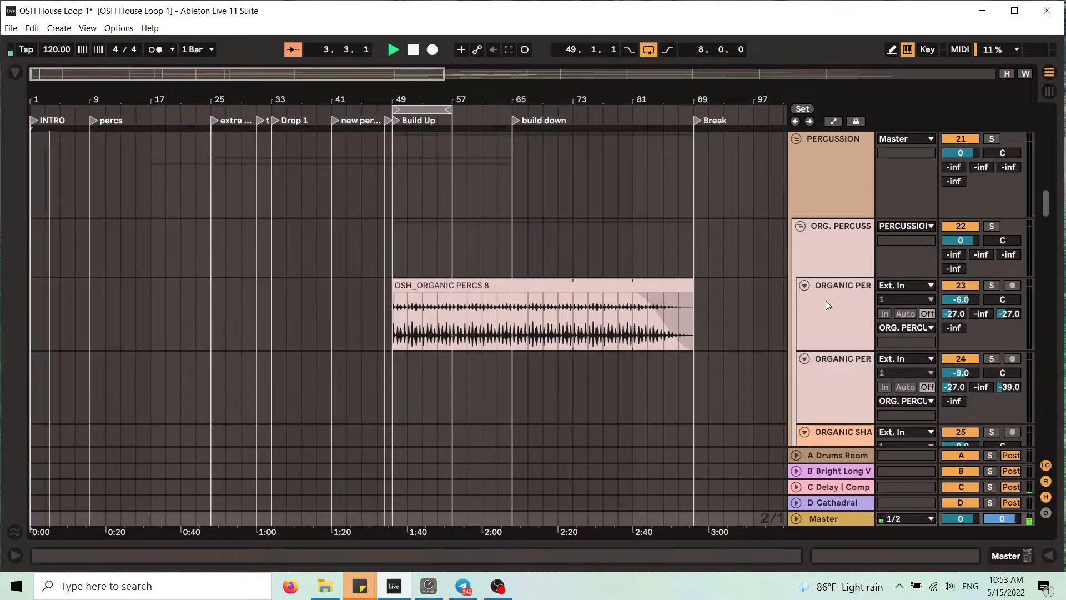
# Review the kick, shamanic drum, ethnic drum and melodic instrument tracks while the arrangement plays.
pyautogui.moveTo(1047, 204); pyautogui.dragTo(1038, 145)
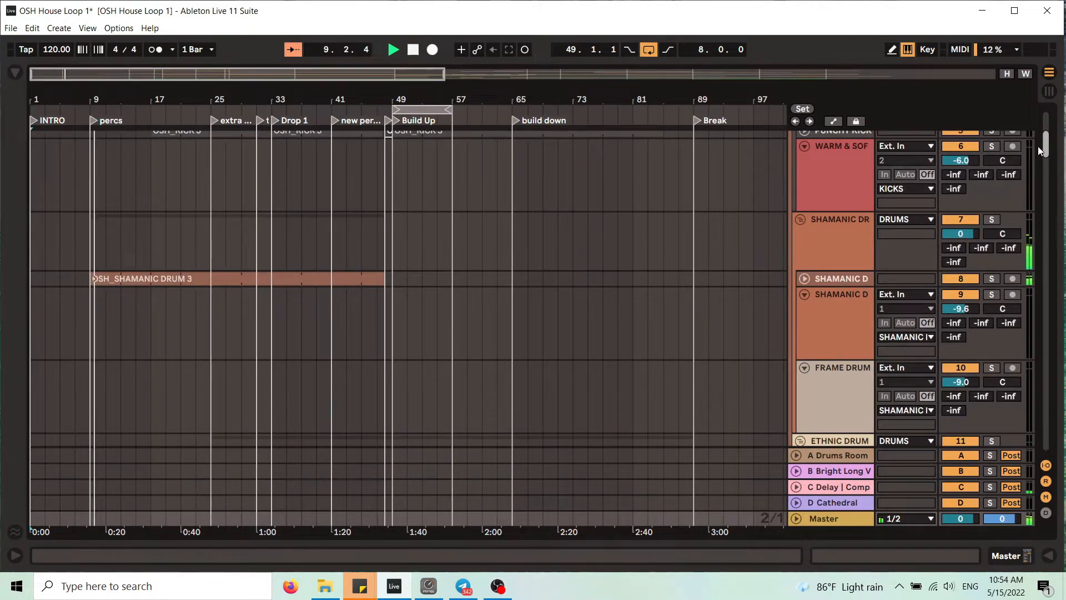
pyautogui.moveTo(1038, 145)
pyautogui.mouseDown()
pyautogui.moveTo(1054, 176)
pyautogui.moveTo(1048, 160)
pyautogui.mouseUp()
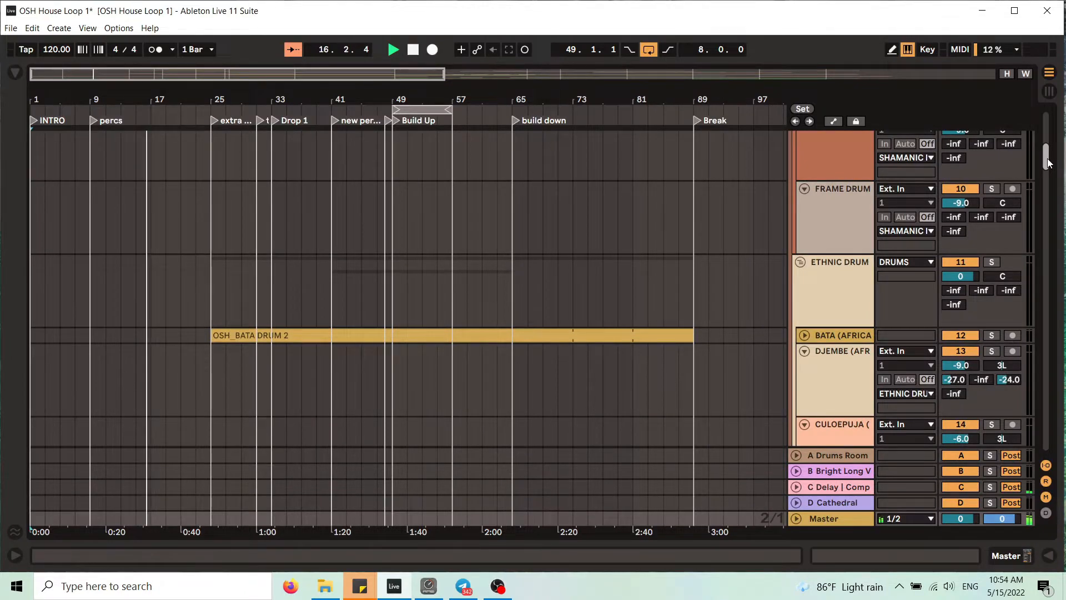
pyautogui.moveTo(1047, 159); pyautogui.dragTo(1048, 163)
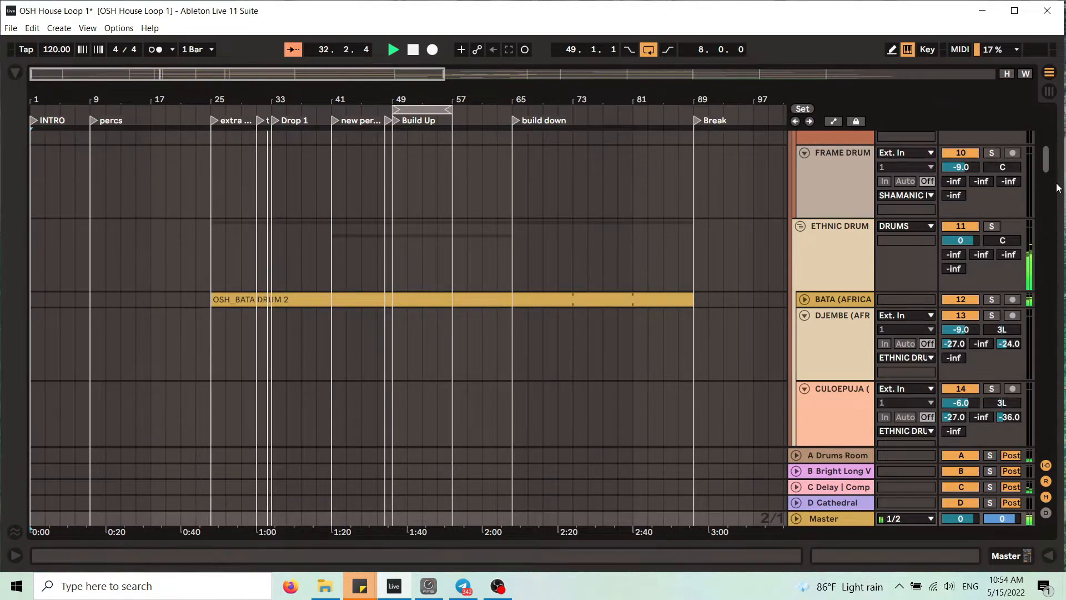
pyautogui.moveTo(1050, 169); pyautogui.dragTo(1064, 133)
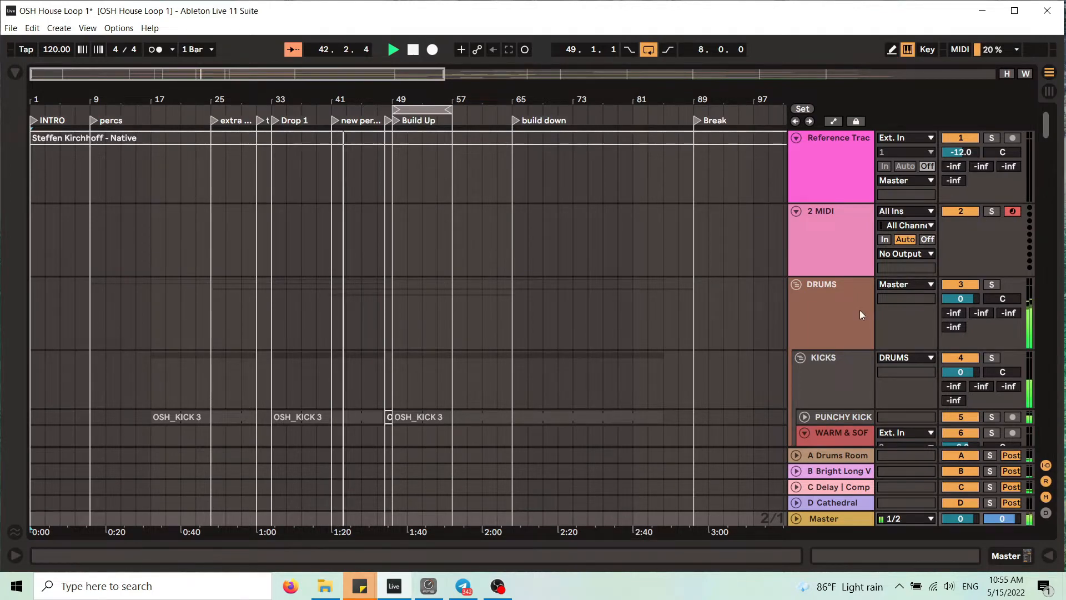
pyautogui.moveTo(1047, 123); pyautogui.dragTo(1050, 150)
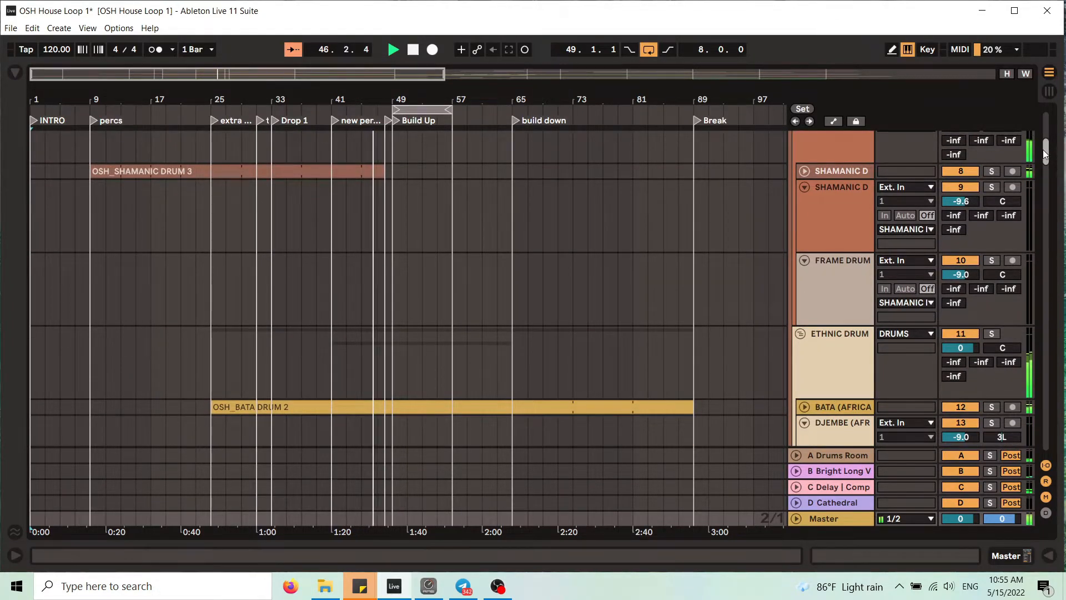
pyautogui.moveTo(1051, 152); pyautogui.dragTo(1061, 294)
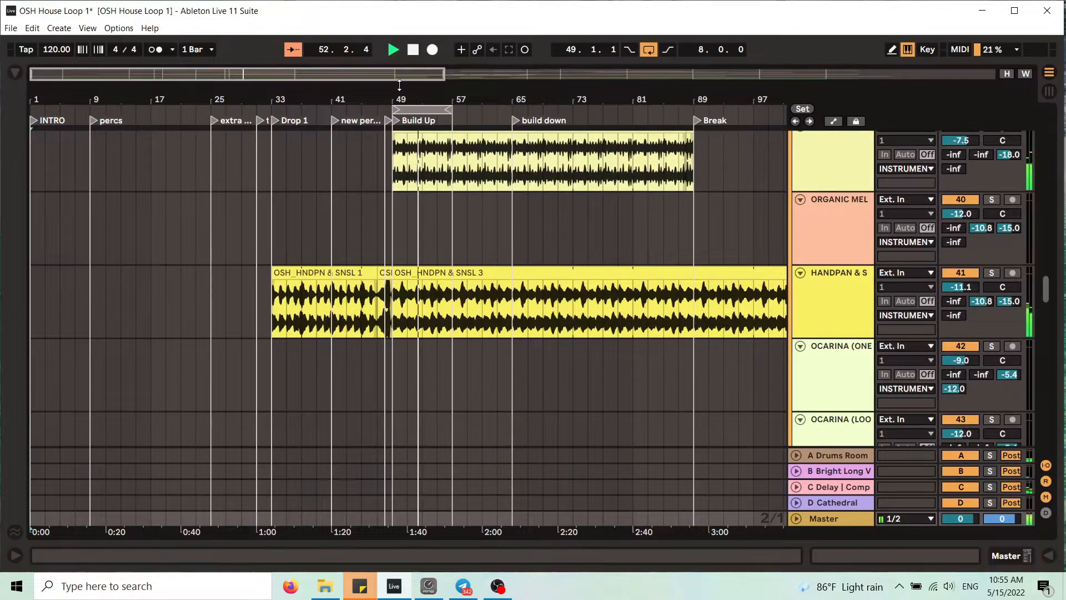
# Solo the handpan and sansula track and listen to it from the Drop 1 marker towards the Build Up.
pyautogui.moveTo(417, 100); pyautogui.dragTo(418, 158)
pyautogui.scroll(3, 511, 289)
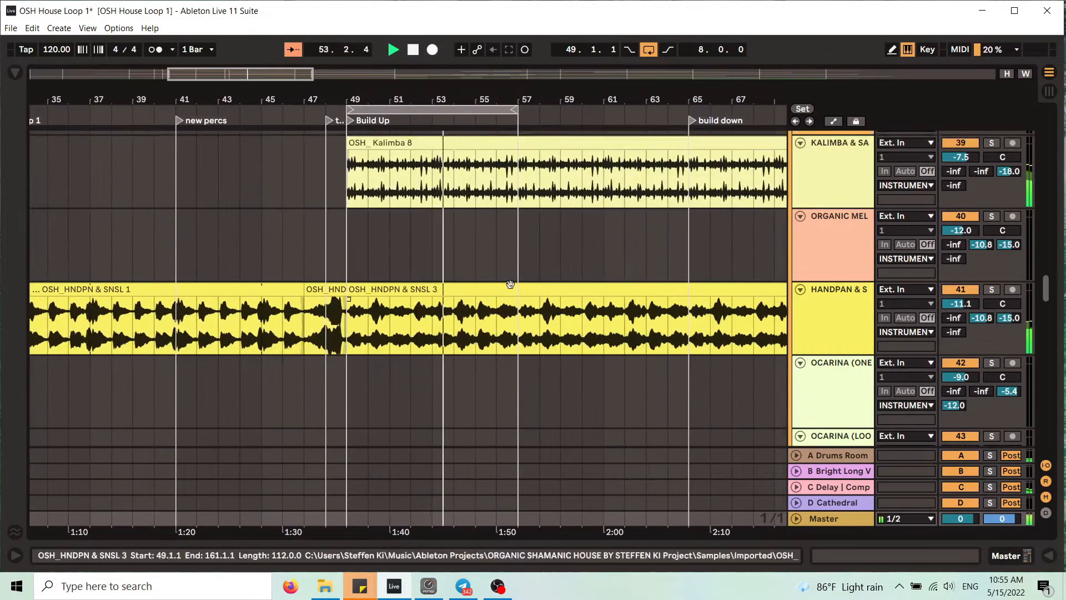
pyautogui.moveTo(478, 100); pyautogui.dragTo(426, 59)
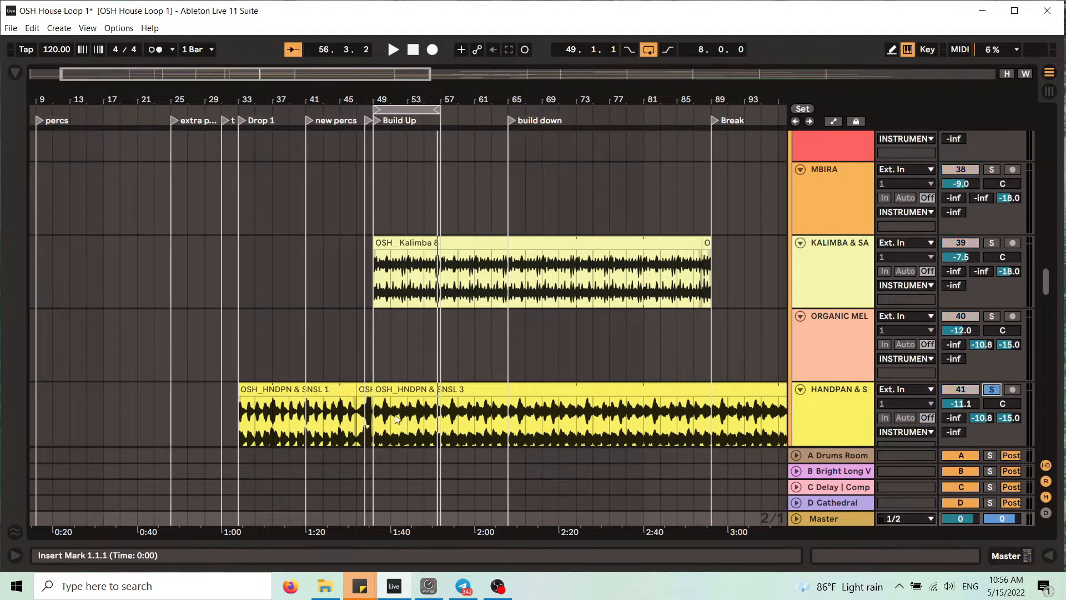
pyautogui.click(242, 122)
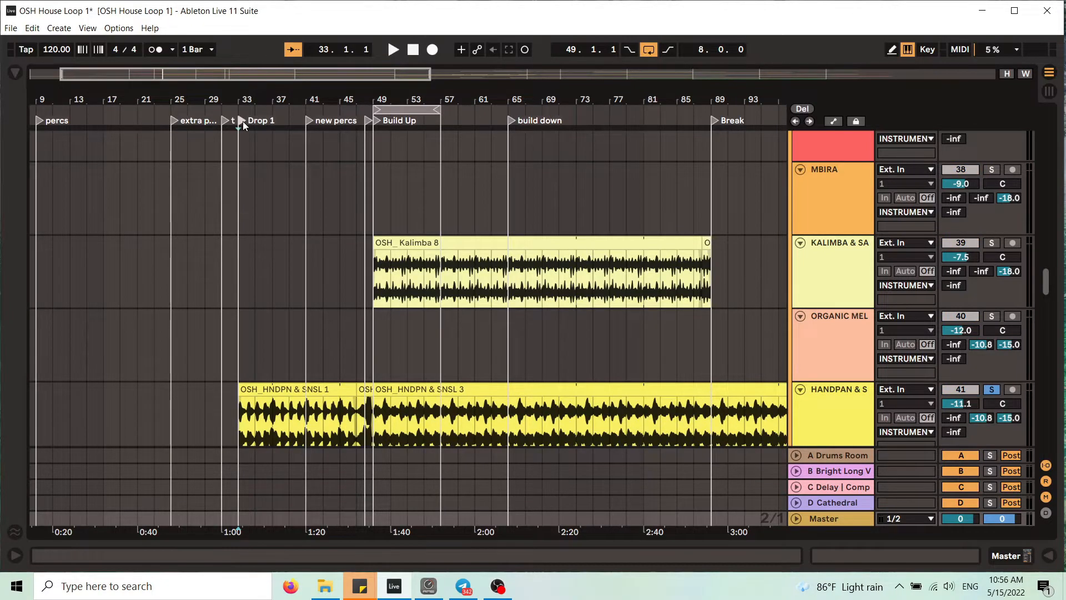
pyautogui.press('space')
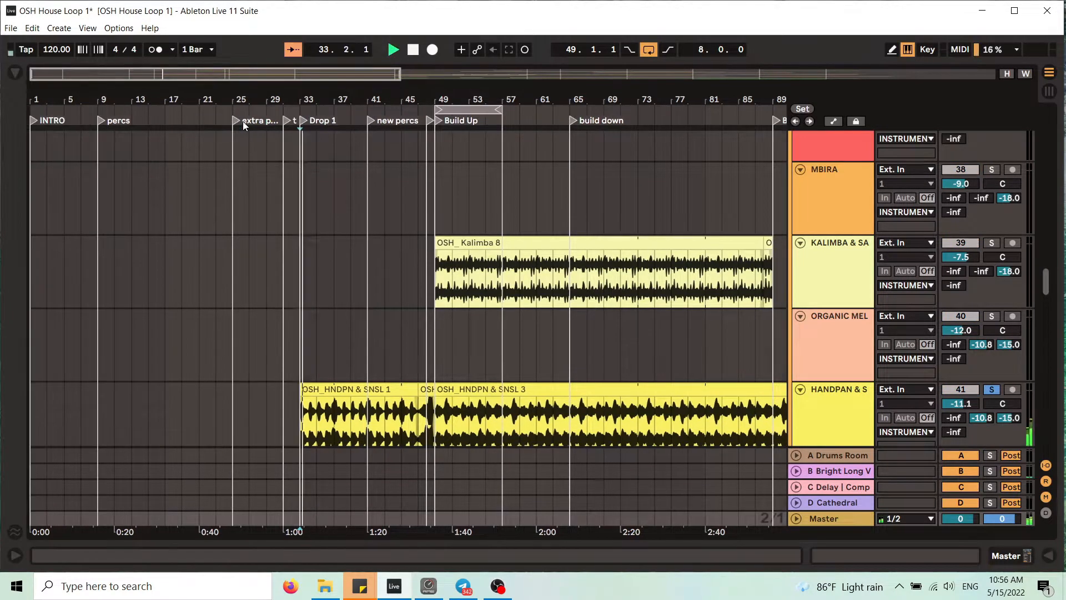
pyautogui.scroll(-3, 409, 375)
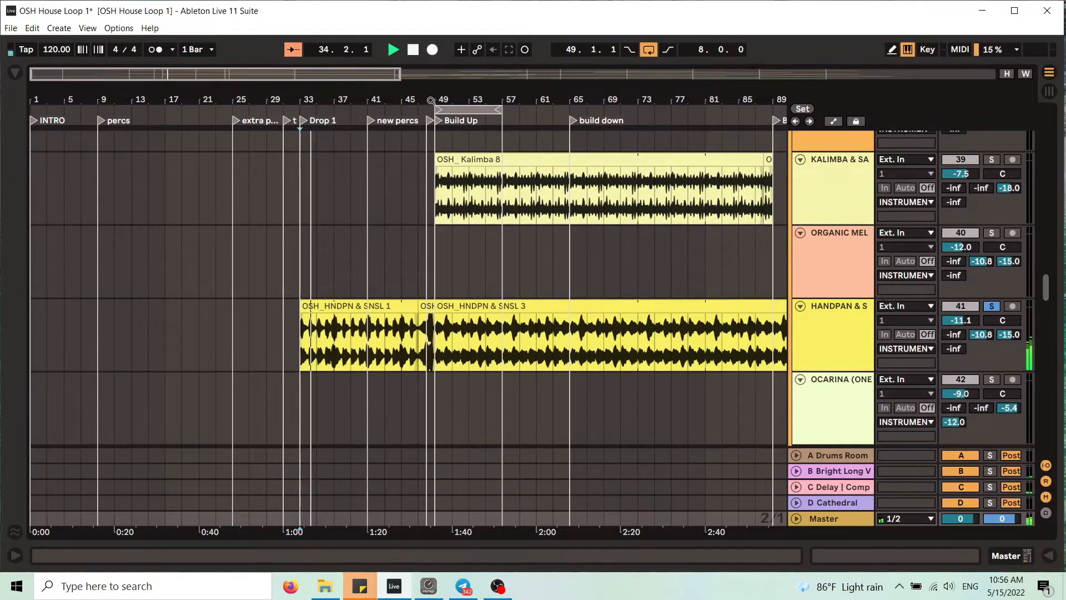
pyautogui.scroll(5, 427, 155)
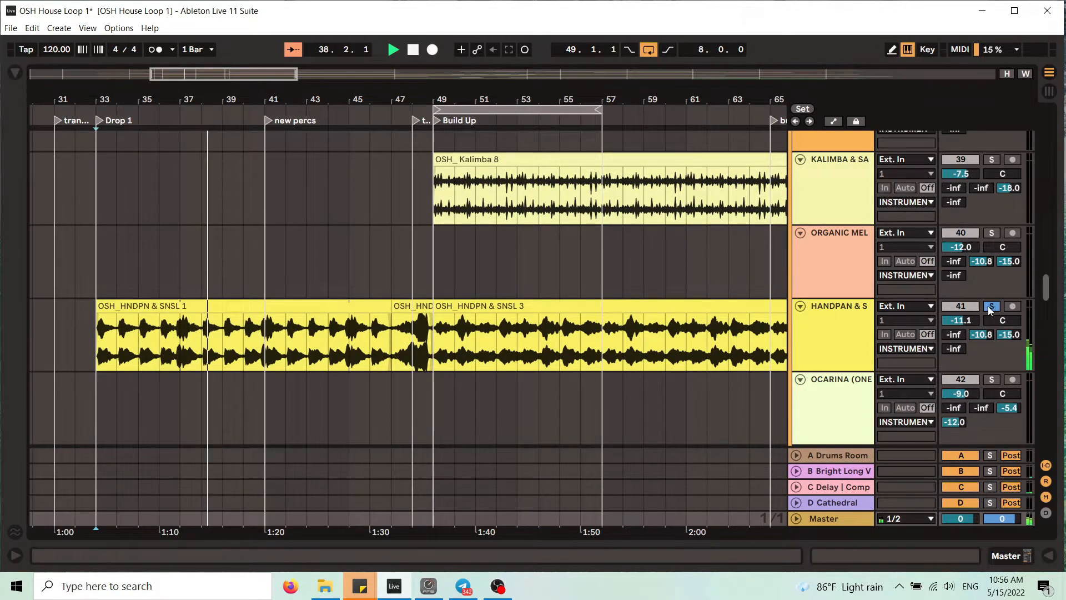
pyautogui.moveTo(405, 102); pyautogui.dragTo(404, 144)
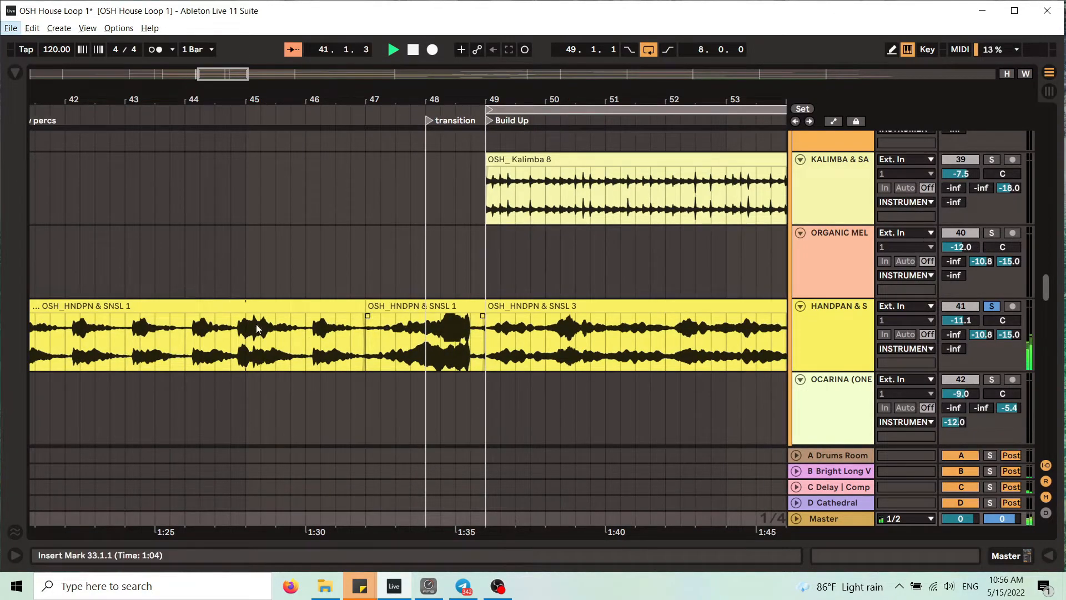
# Examine the waveform and sample settings of the handpan transition clip spanning bars 47 to 49.
pyautogui.click(395, 306)
pyautogui.doubleClick(395, 306)
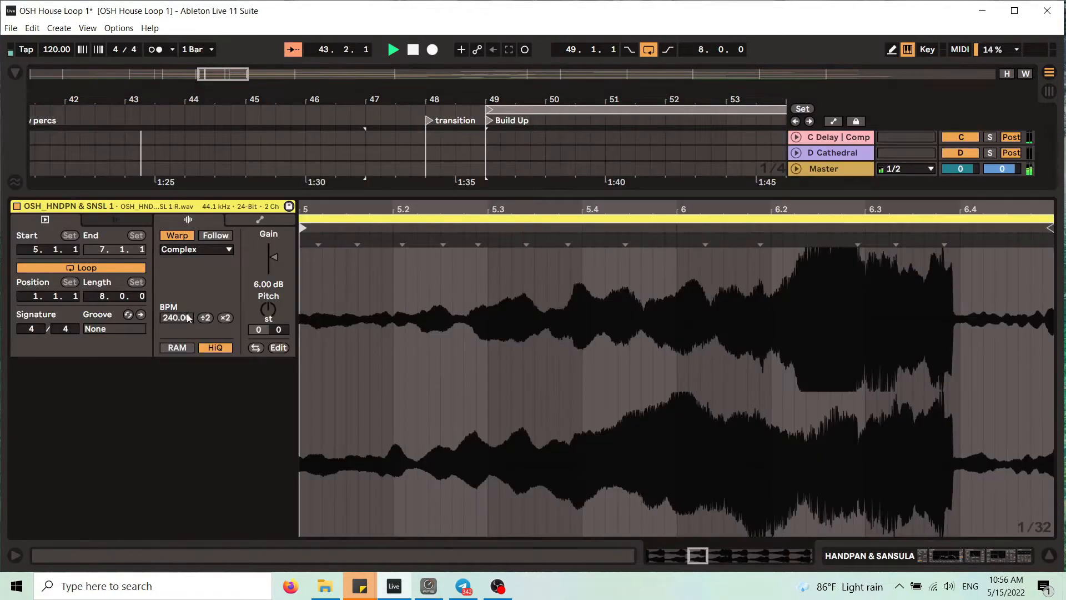
pyautogui.scroll(-4, 455, 232)
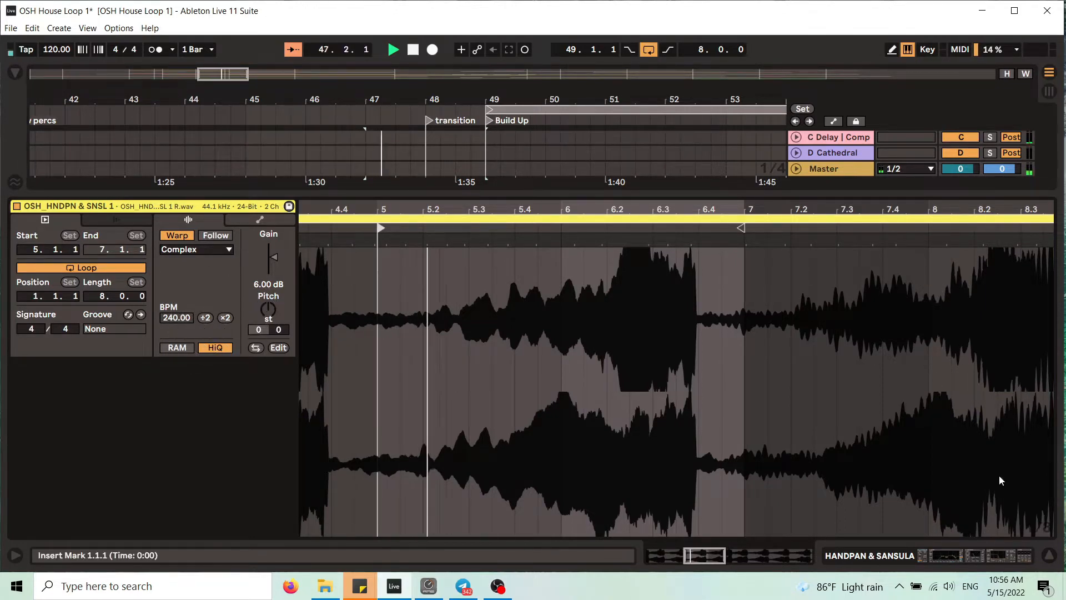
pyautogui.click(1048, 555)
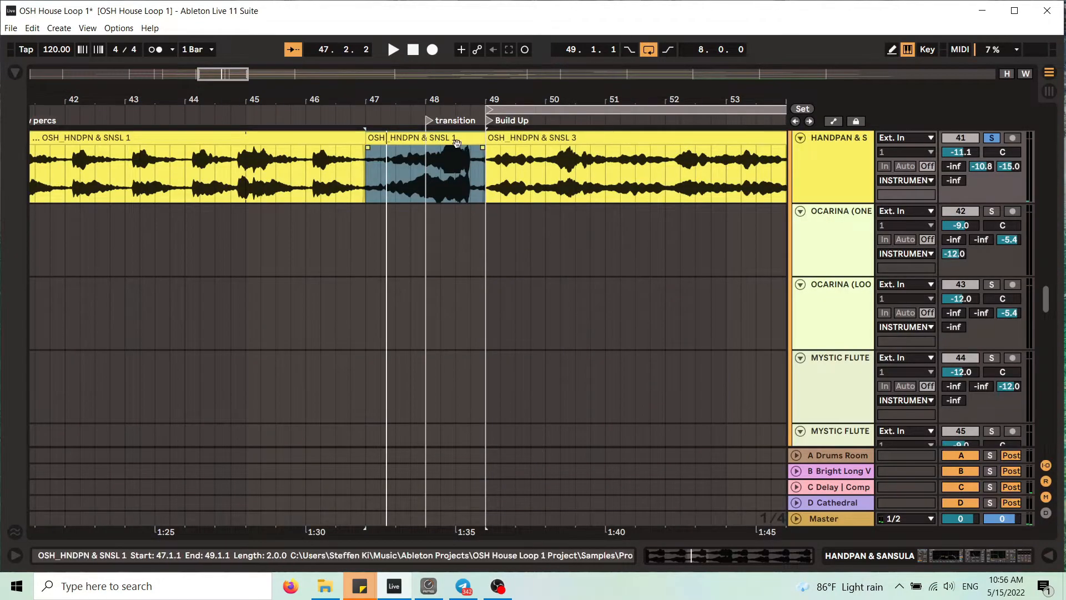
pyautogui.doubleClick(439, 143)
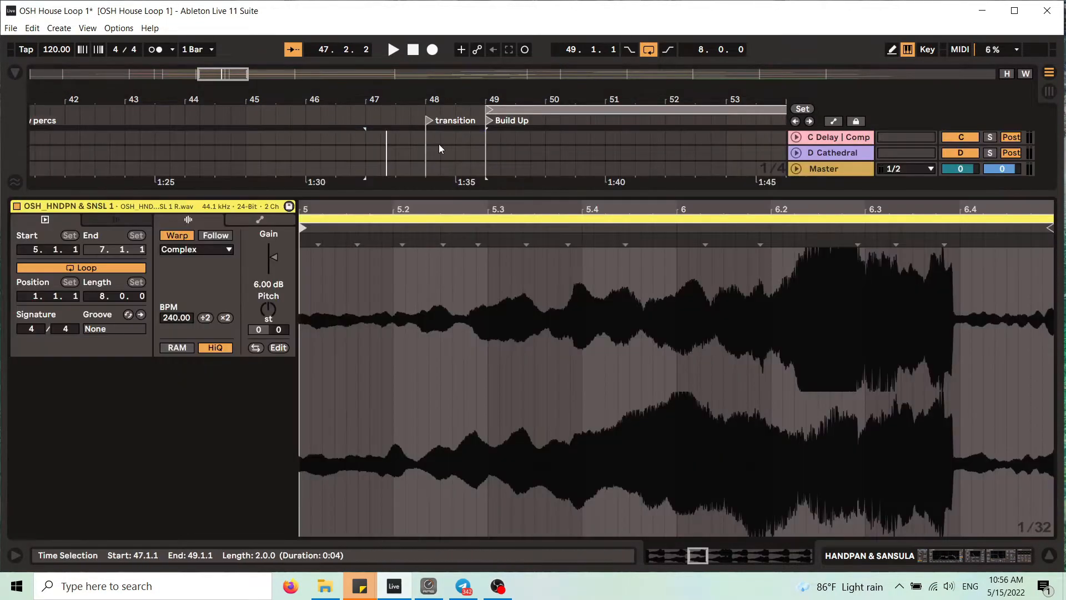
pyautogui.click(1049, 555)
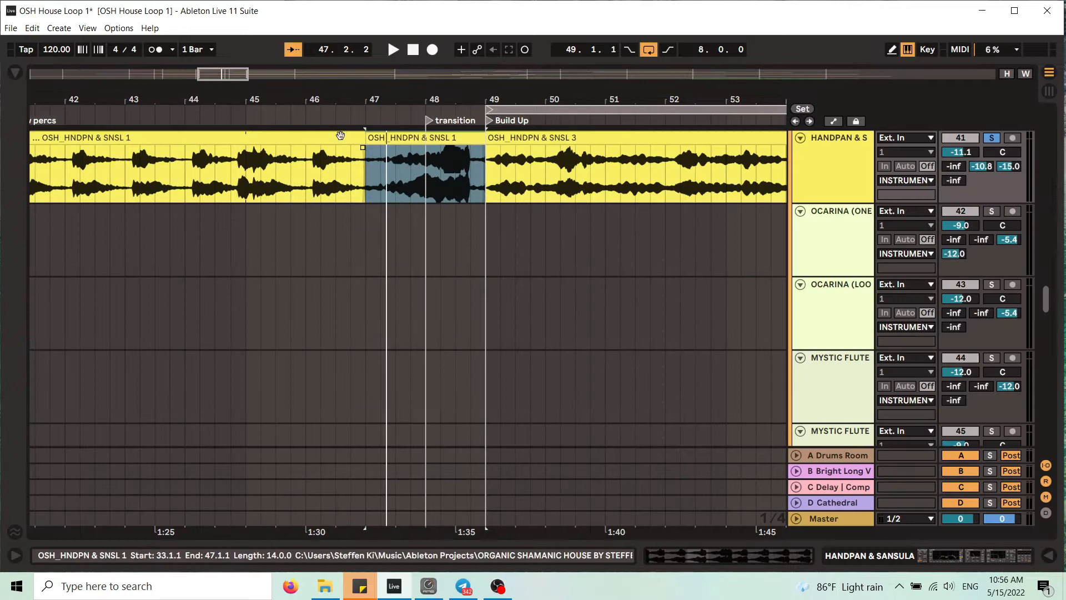
# Toggle the reversal of the handpan transition clip at bars 47 to 49 off and back on.
pyautogui.click(412, 139)
pyautogui.press('r')
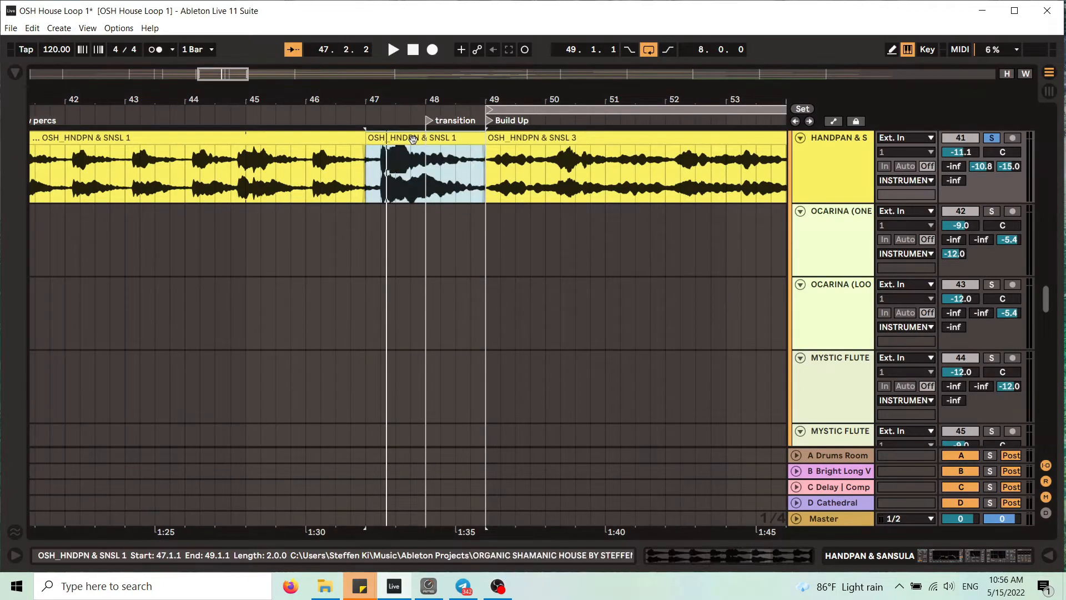
pyautogui.press('r')
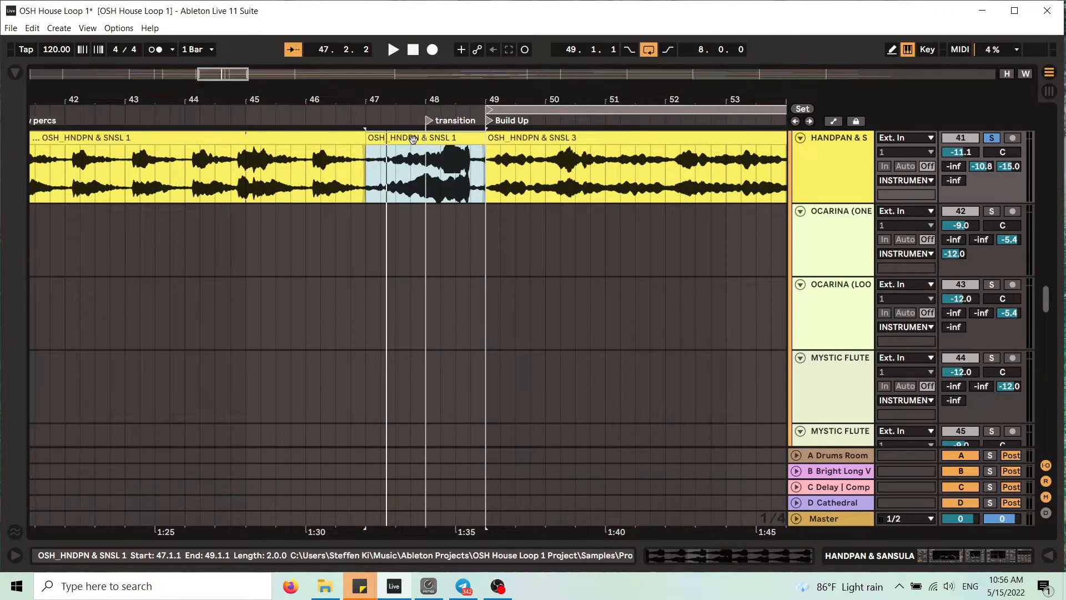
# Split the handpan clip at bar 46, separating the one-bar piece before the transition clip.
pyautogui.click(304, 175)
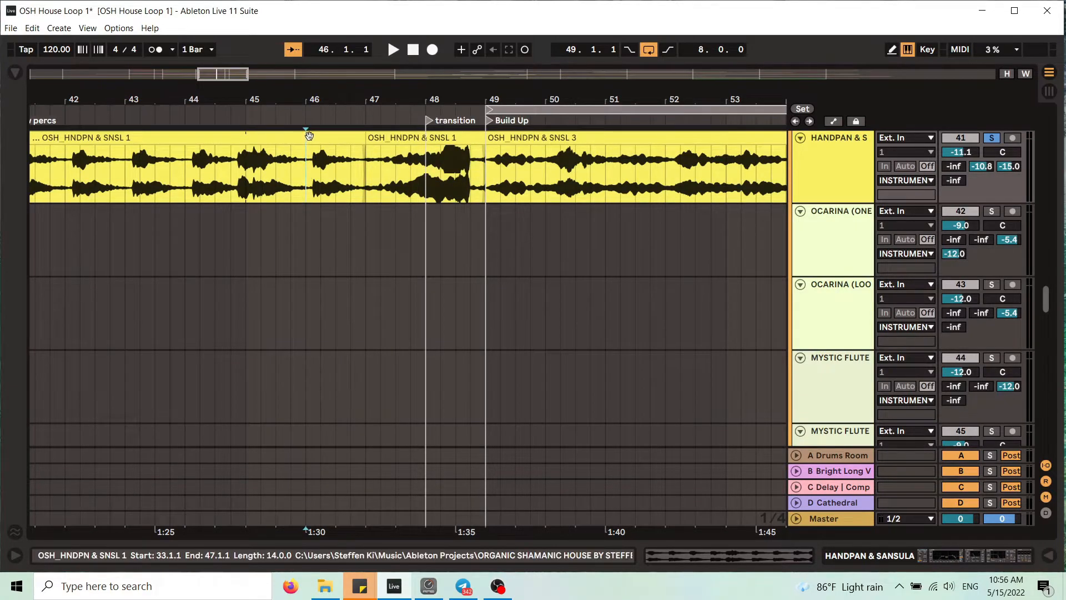
pyautogui.hotkey('ctrl', 'e')
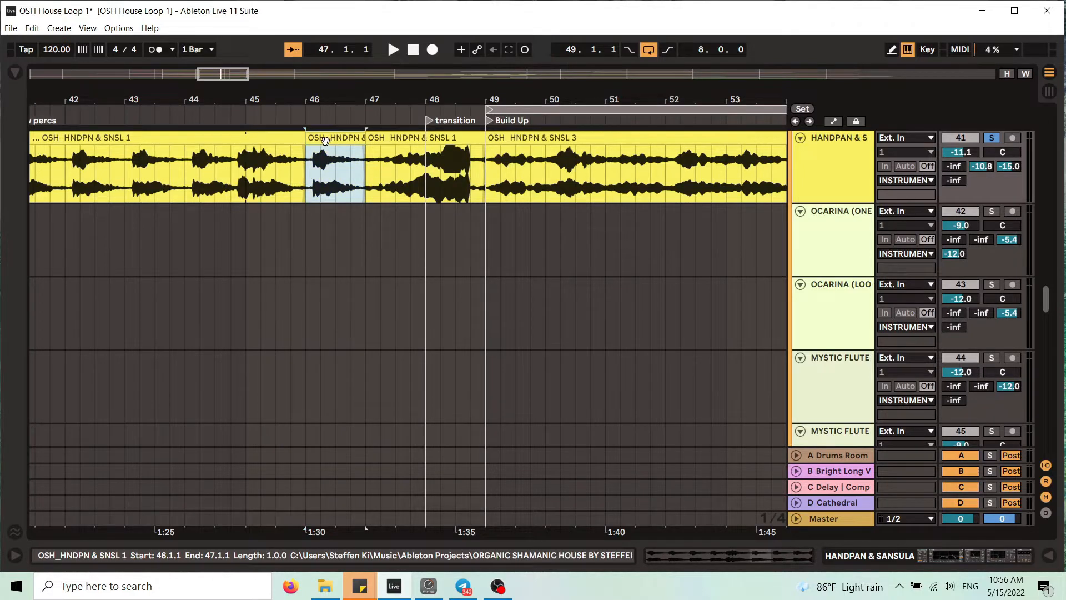
pyautogui.moveTo(324, 140)
pyautogui.mouseDown()
pyautogui.moveTo(381, 151)
pyautogui.moveTo(330, 155)
pyautogui.mouseUp()
pyautogui.click(380, 282)
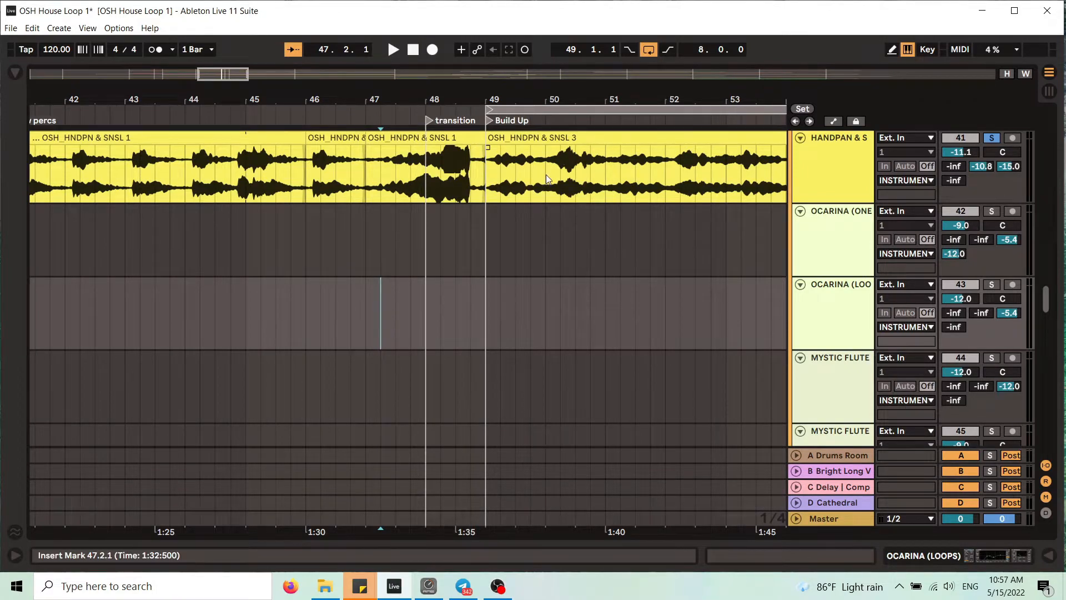
# Play the soloed handpan transition into the Build Up, and listen to it again with all tracks unsoloed.
pyautogui.click(344, 111)
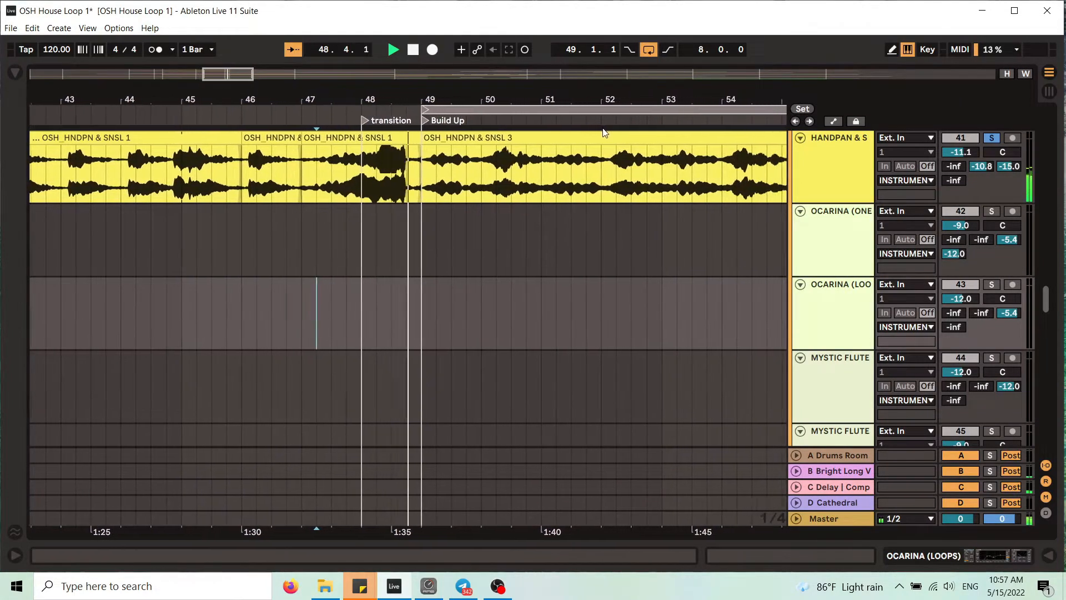
pyautogui.moveTo(444, 92); pyautogui.dragTo(444, 61)
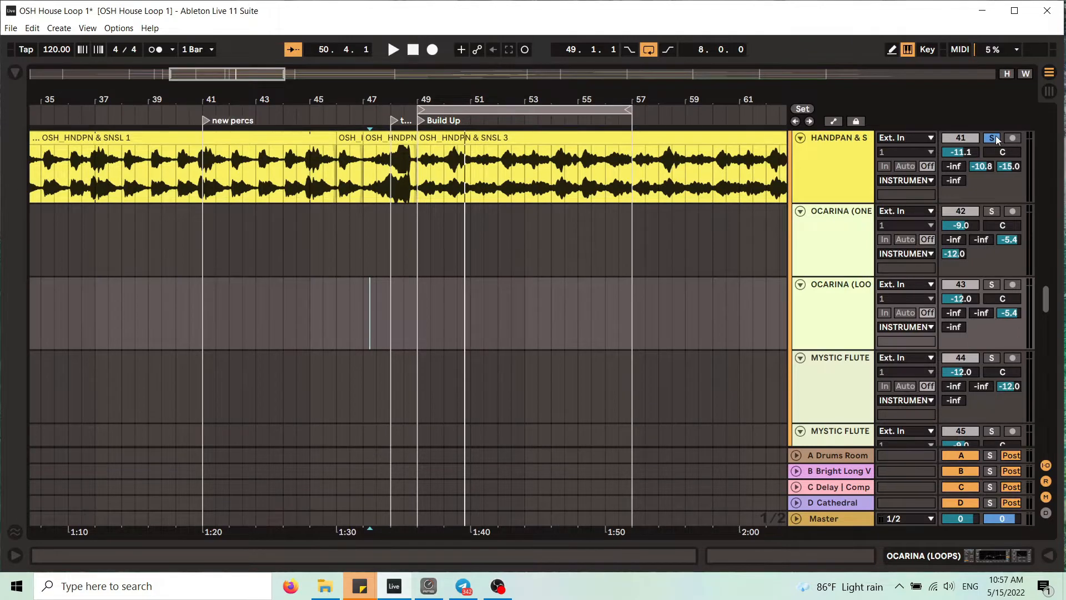
pyautogui.moveTo(474, 95); pyautogui.dragTo(427, 92)
pyautogui.scroll(9, 428, 217)
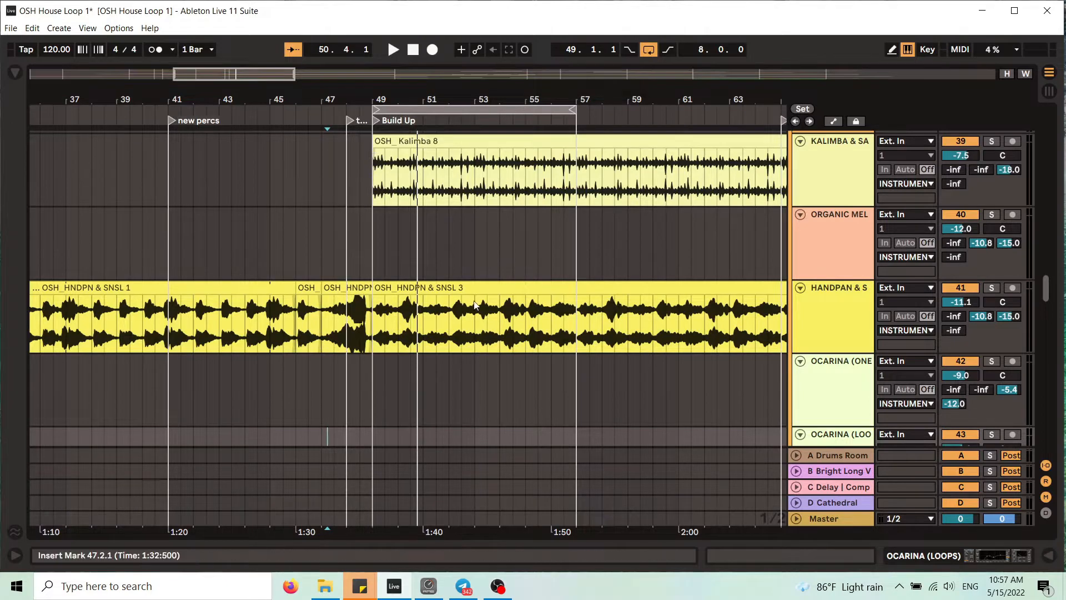
pyautogui.click(302, 110)
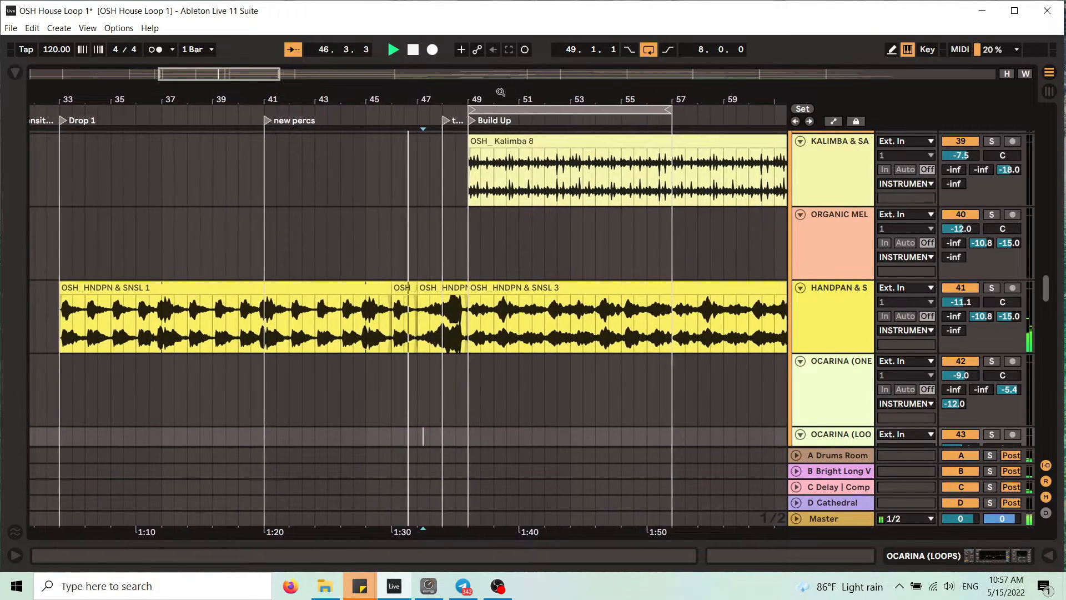
pyautogui.moveTo(503, 94); pyautogui.dragTo(433, 71)
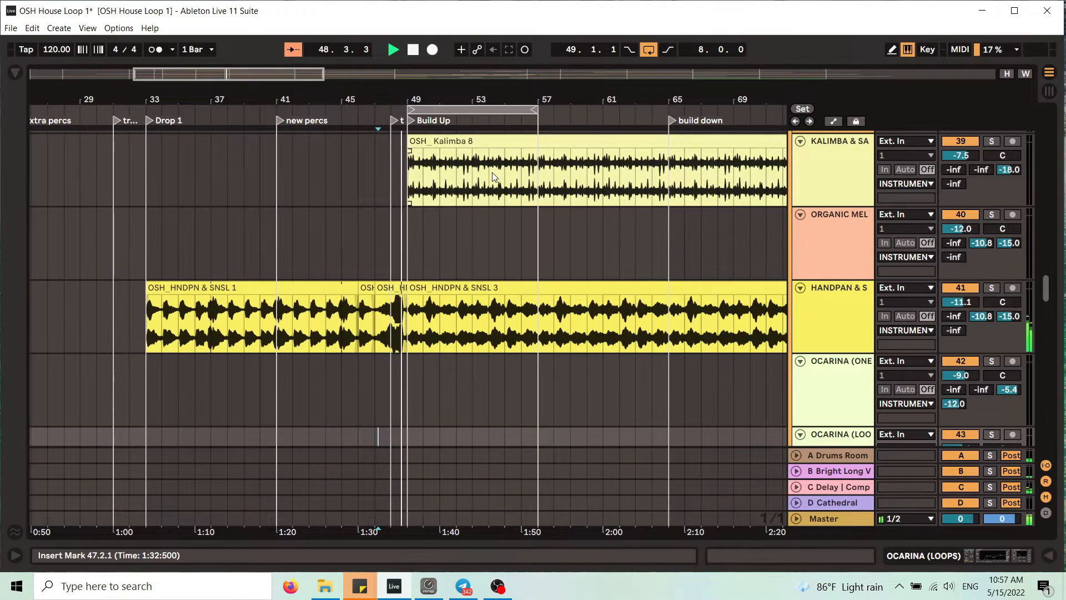
# Move the eight-bar loop region to start at bar 57, covering the second half of the Build Up.
pyautogui.scroll(-8, 526, 163)
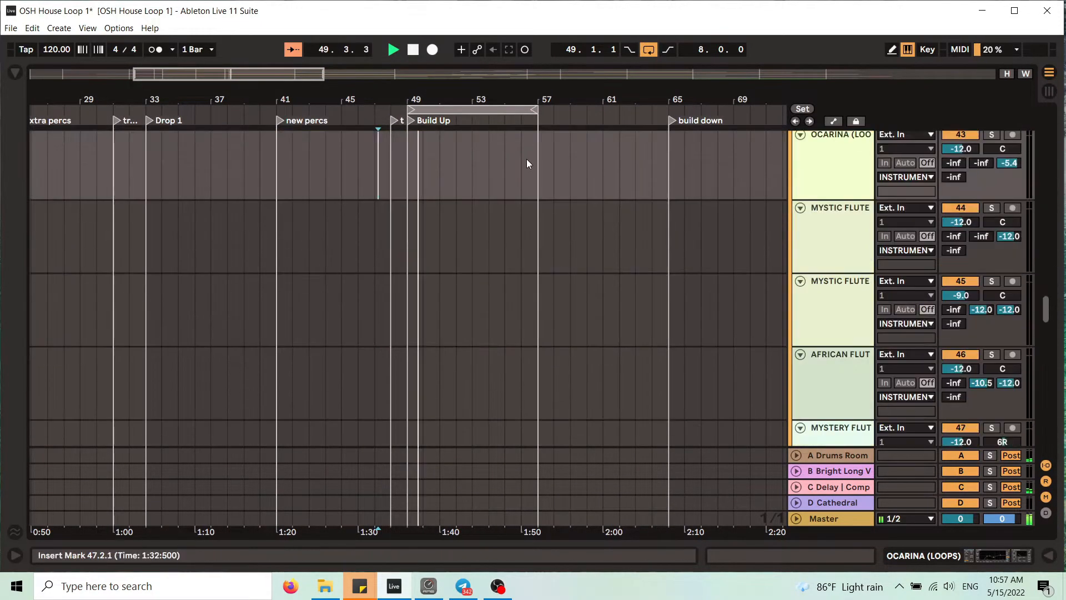
pyautogui.scroll(6, 526, 163)
pyautogui.scroll(10, 526, 163)
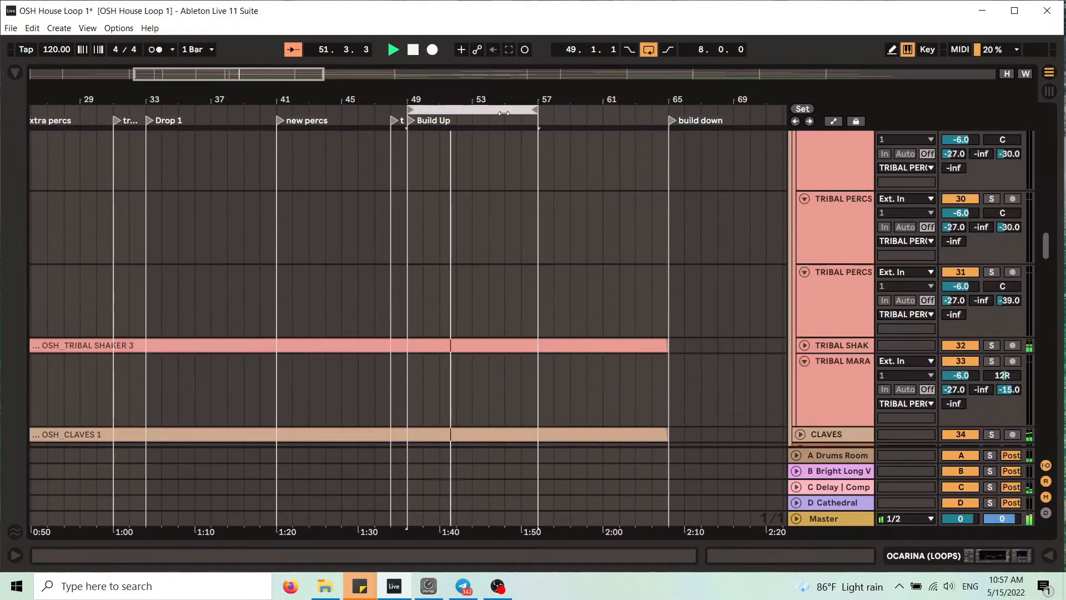
pyautogui.moveTo(472, 110); pyautogui.dragTo(603, 110)
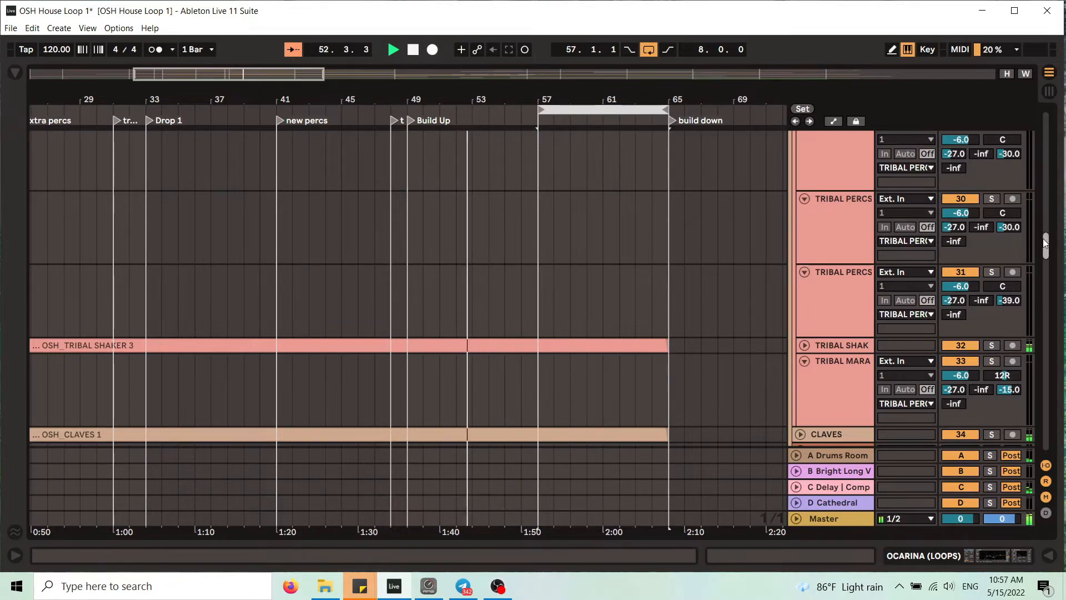
# Review the percussion tracks in the Build Up, and move the eight-bar loop region to start at bar 65, the build down.
pyautogui.moveTo(1046, 246); pyautogui.dragTo(1046, 199)
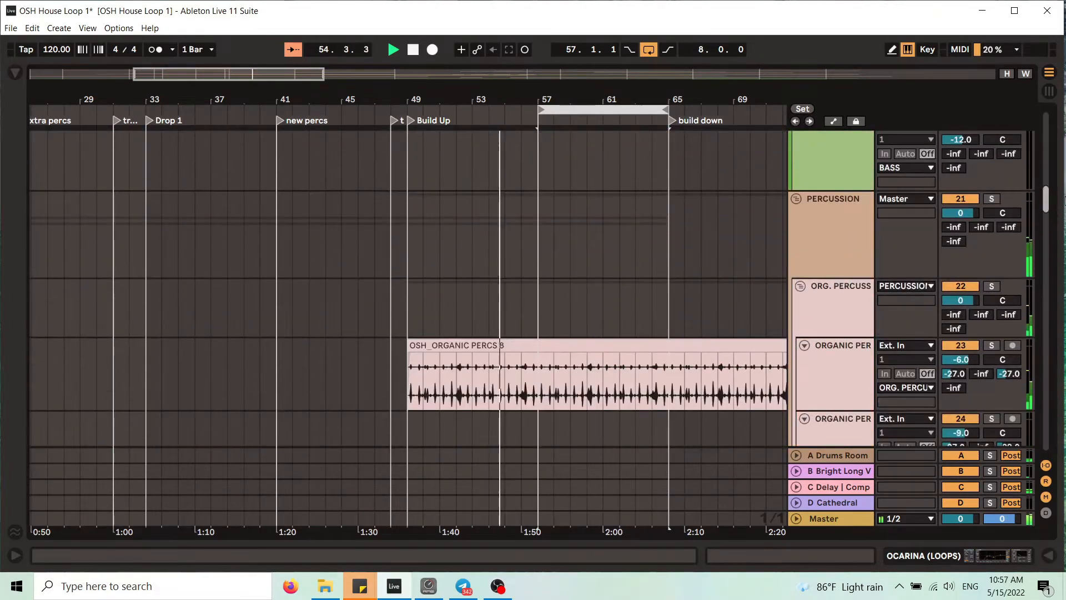
pyautogui.moveTo(585, 99); pyautogui.dragTo(380, 84)
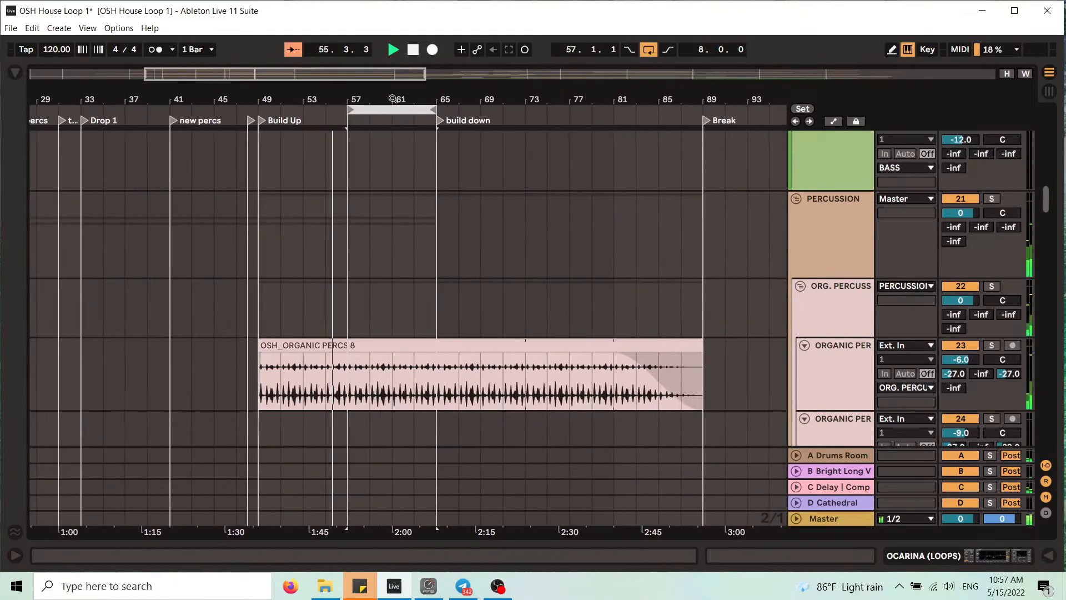
pyautogui.scroll(3, 568, 201)
pyautogui.scroll(-10, 465, 139)
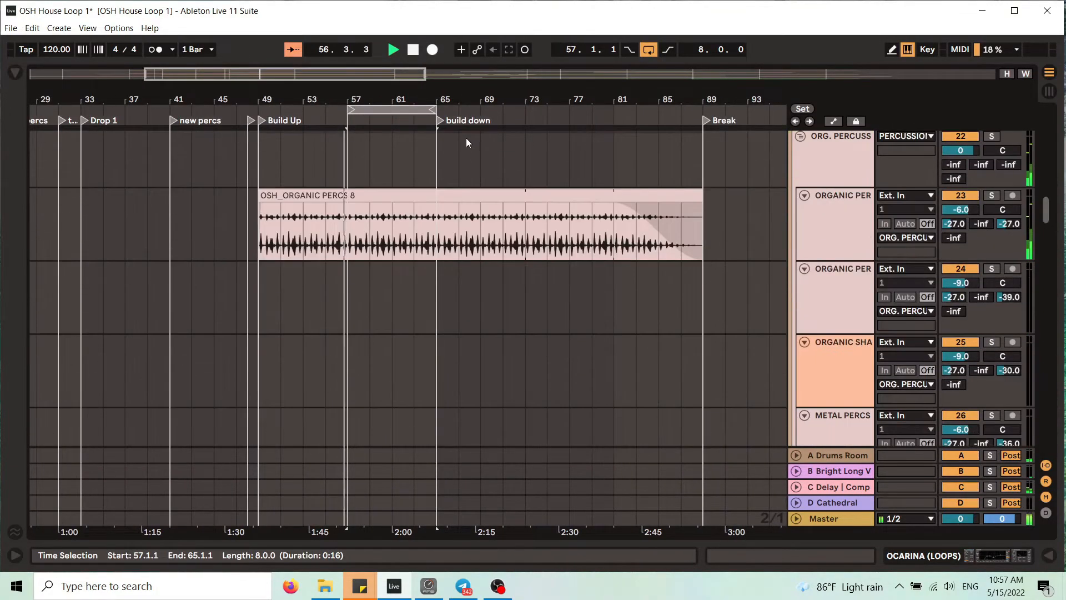
pyautogui.scroll(-5, 466, 138)
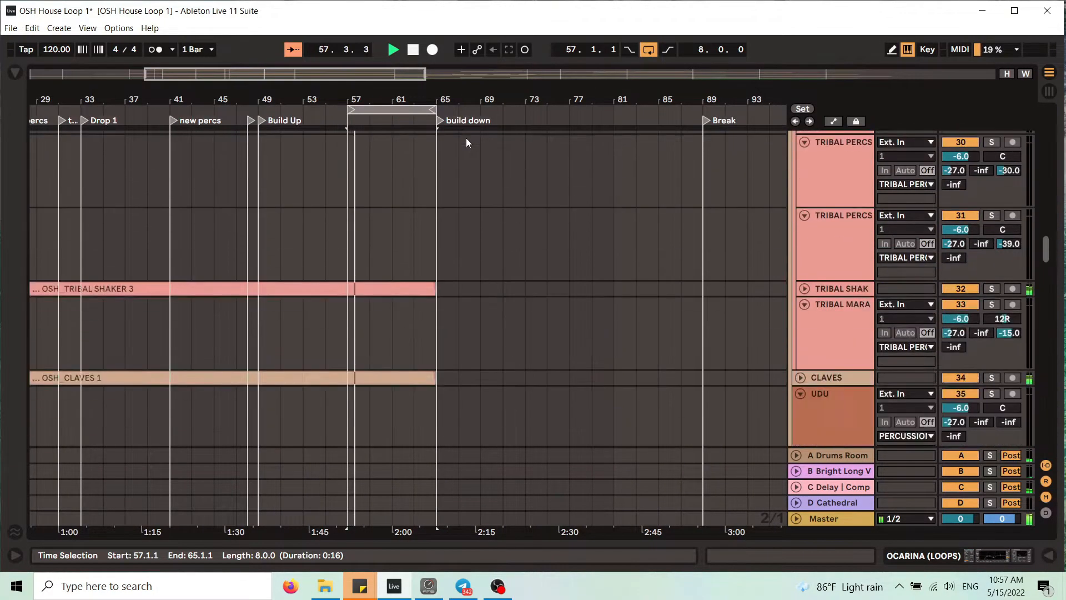
pyautogui.moveTo(368, 122); pyautogui.dragTo(493, 119)
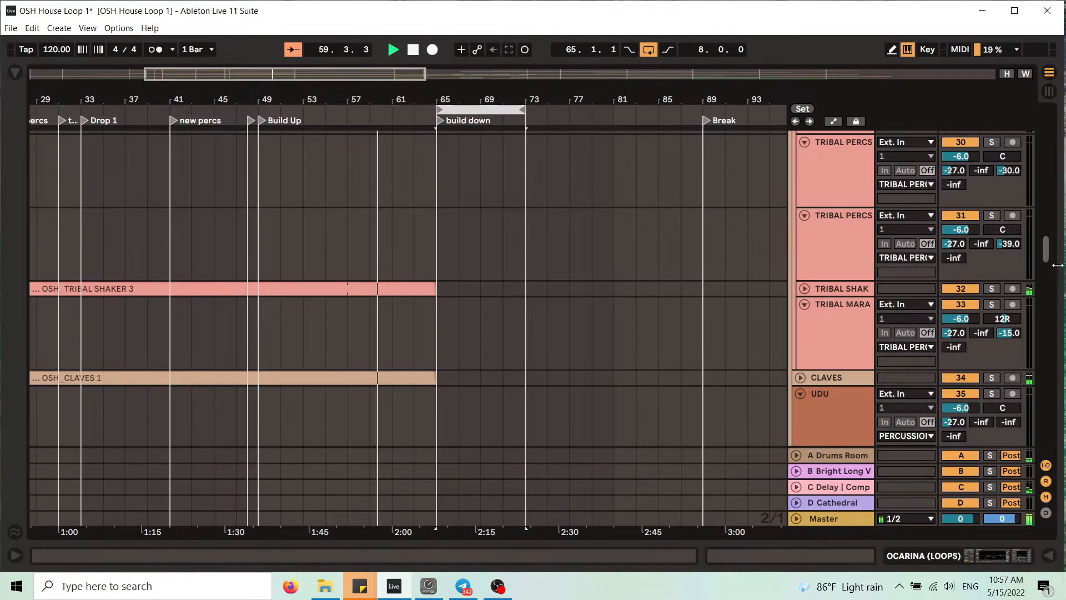
# Review the drum, bass and percussion tracks in the build down, and move the eight-bar loop region to start at bar 73.
pyautogui.moveTo(1044, 248); pyautogui.dragTo(1060, 263)
pyautogui.scroll(3, 444, 200)
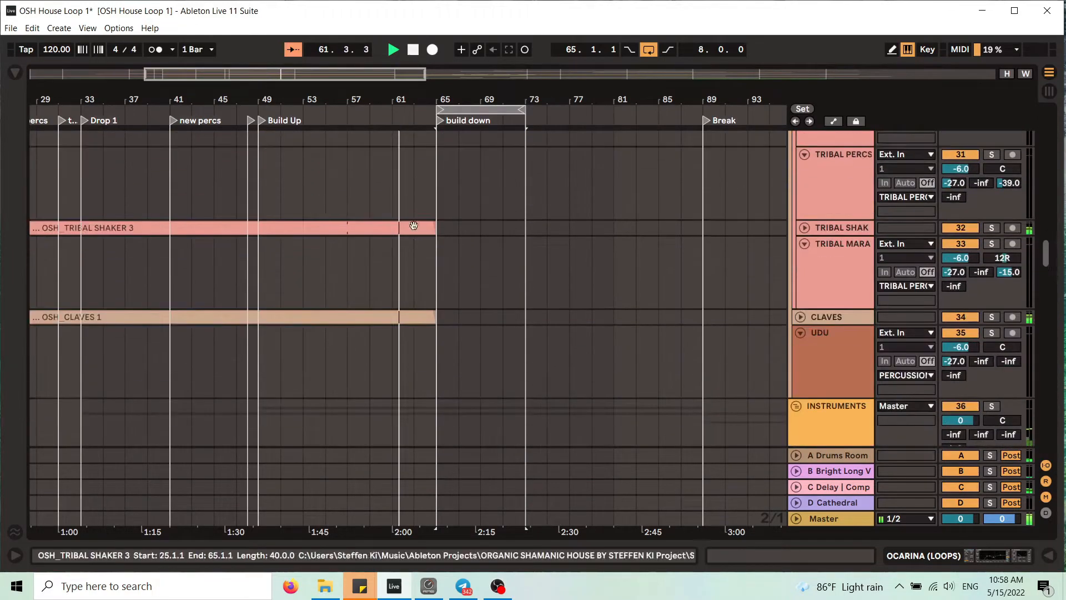
pyautogui.scroll(15, 452, 309)
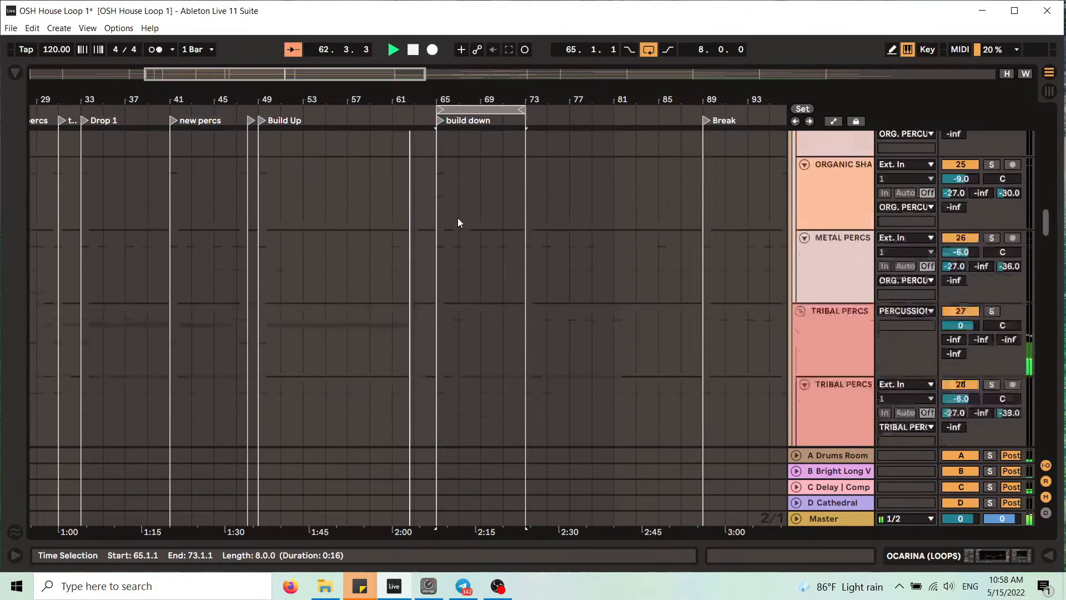
pyautogui.scroll(9, 469, 240)
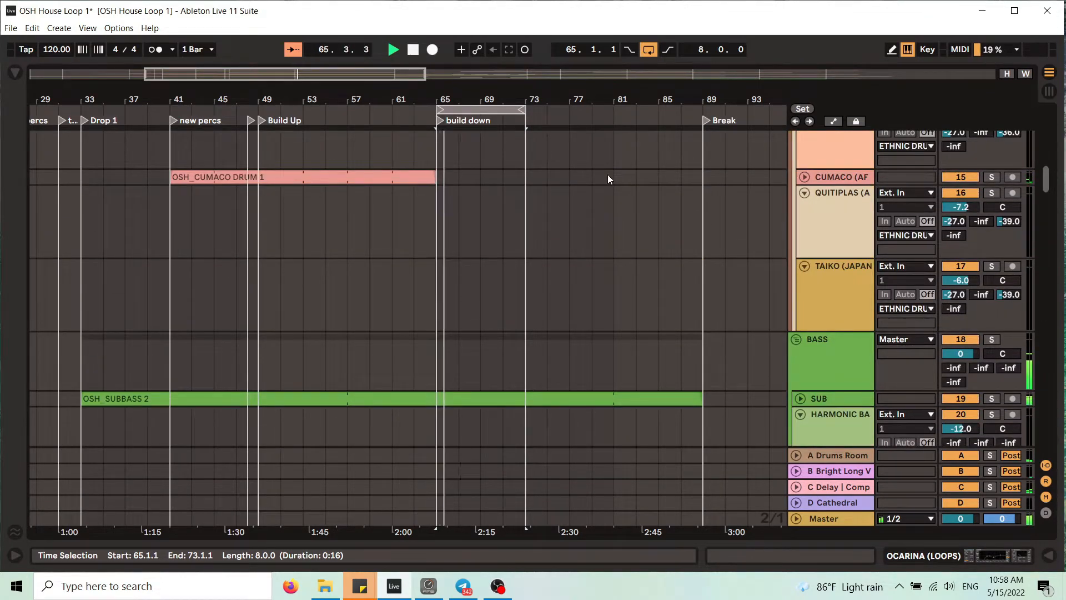
pyautogui.scroll(10, 1037, 137)
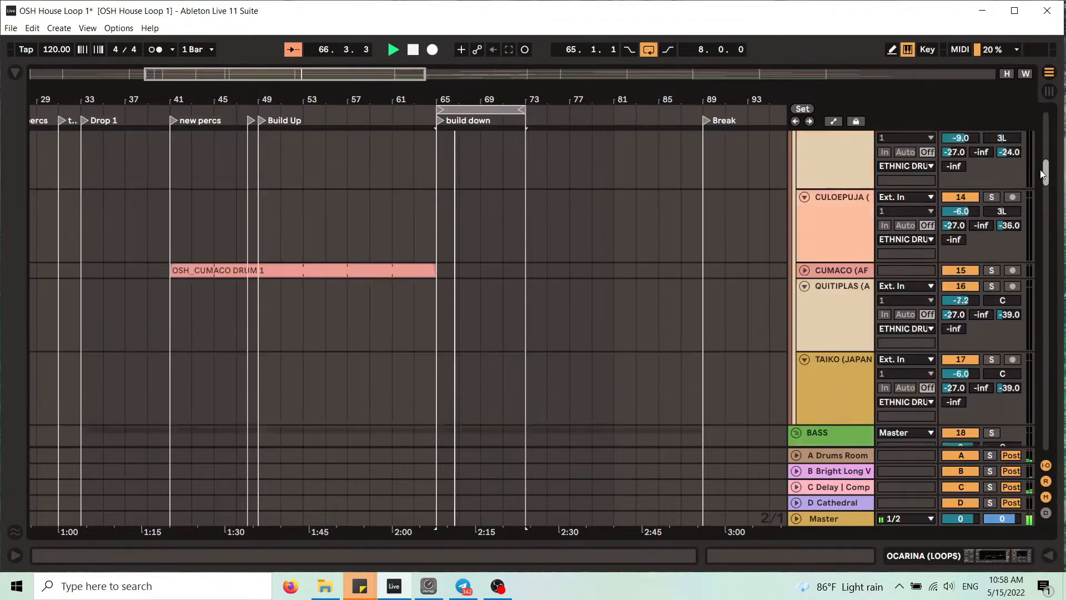
pyautogui.moveTo(1038, 138); pyautogui.dragTo(1032, 206)
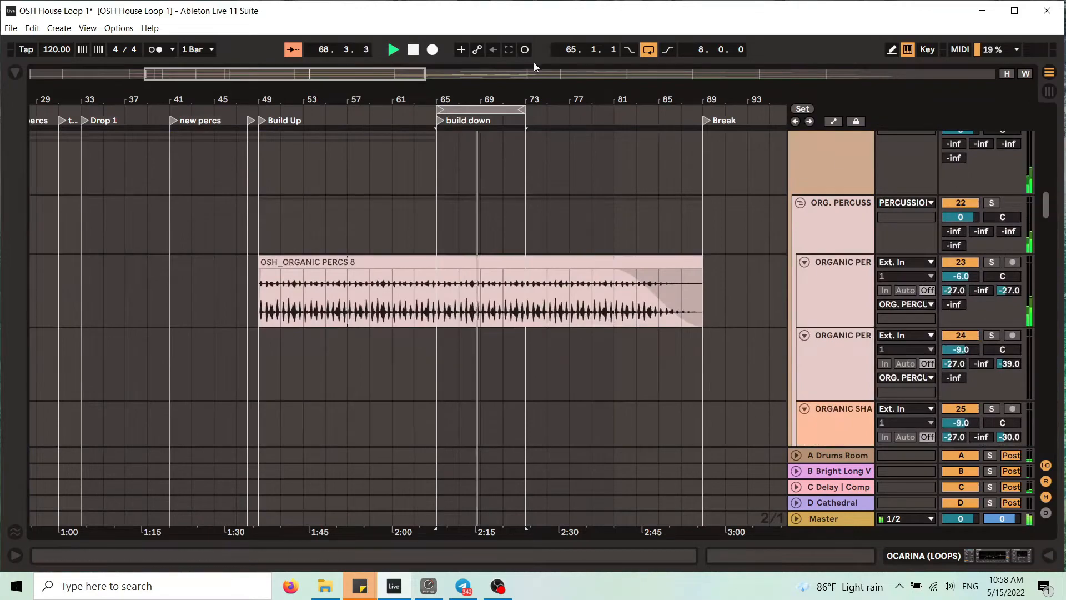
pyautogui.moveTo(499, 106); pyautogui.dragTo(596, 115)
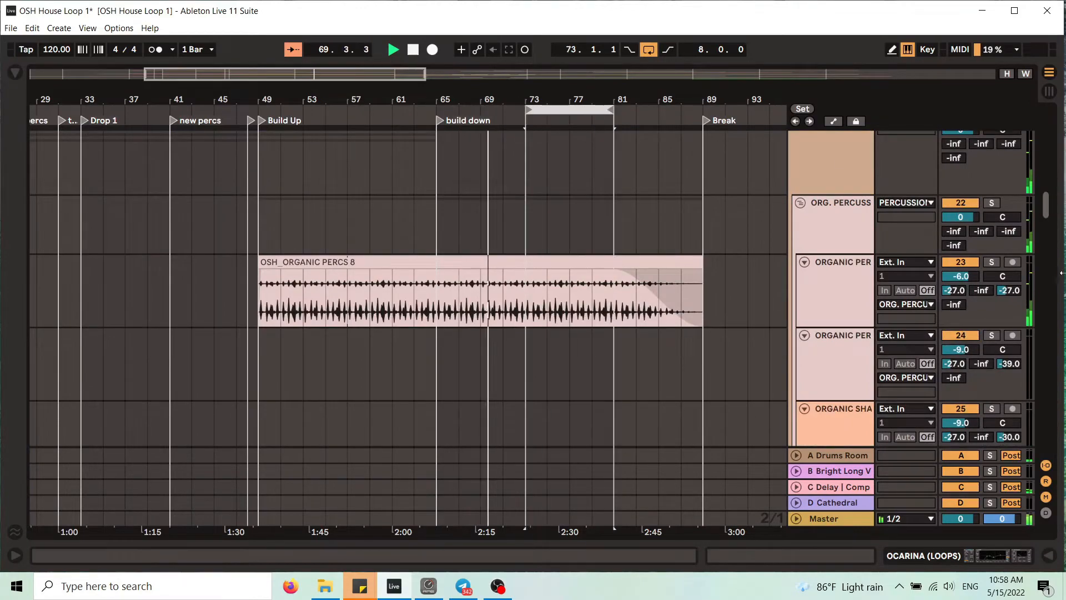
# Move the eight-bar loop region to start at bar 89, at the Break marker.
pyautogui.moveTo(1044, 205); pyautogui.dragTo(1058, 279)
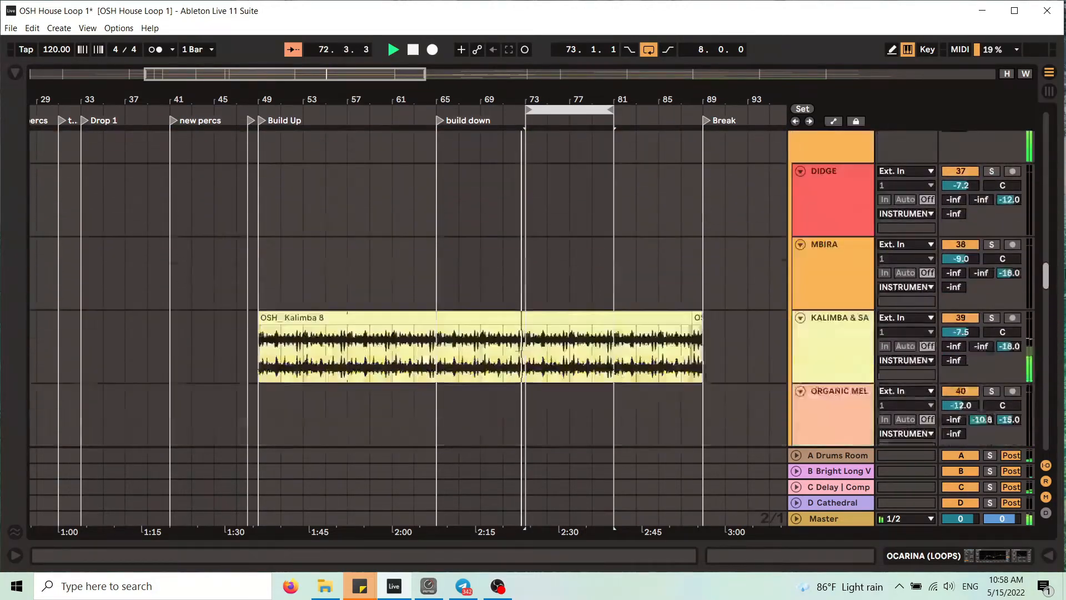
pyautogui.scroll(15, 680, 146)
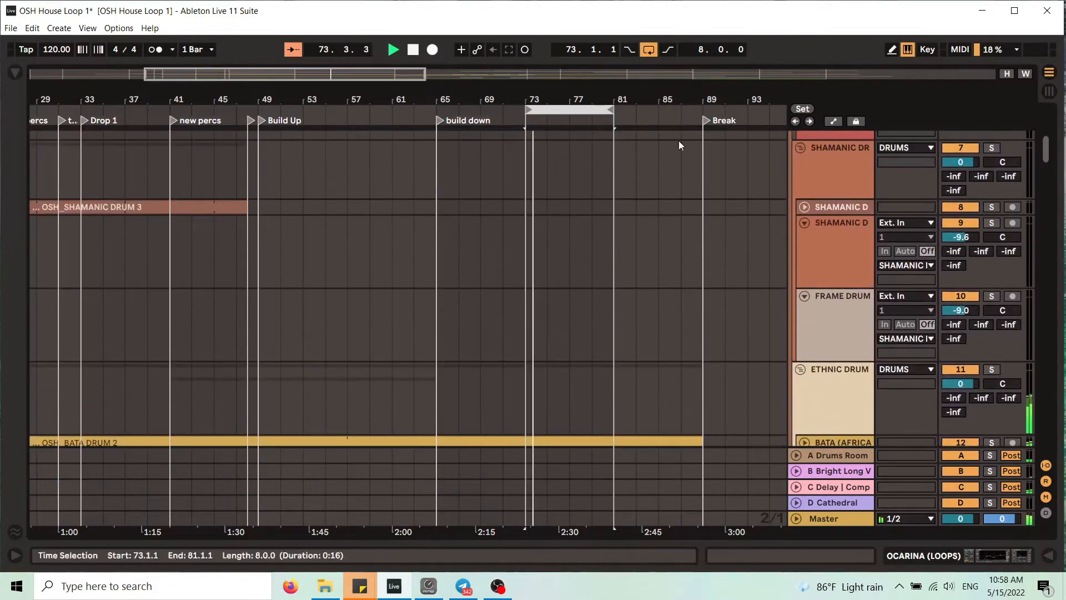
pyautogui.moveTo(593, 94); pyautogui.dragTo(458, 74)
pyautogui.moveTo(520, 117); pyautogui.dragTo(573, 119)
# Select the one-bar Kalimba clip at bar 88, directly before the Break.
pyautogui.moveTo(1046, 149); pyautogui.dragTo(1053, 208)
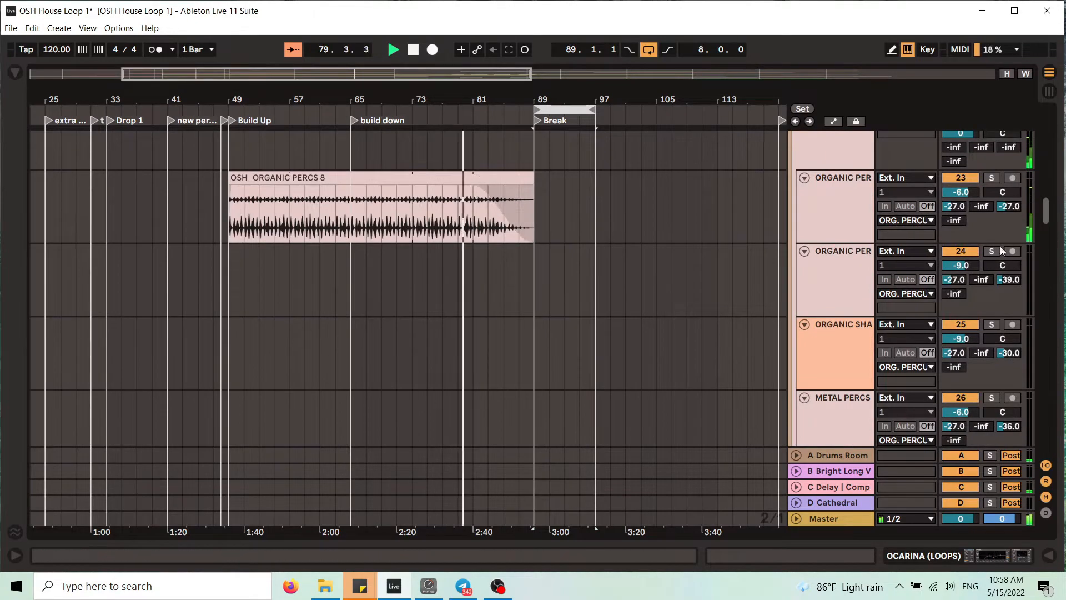
pyautogui.moveTo(1053, 220); pyautogui.dragTo(1060, 292)
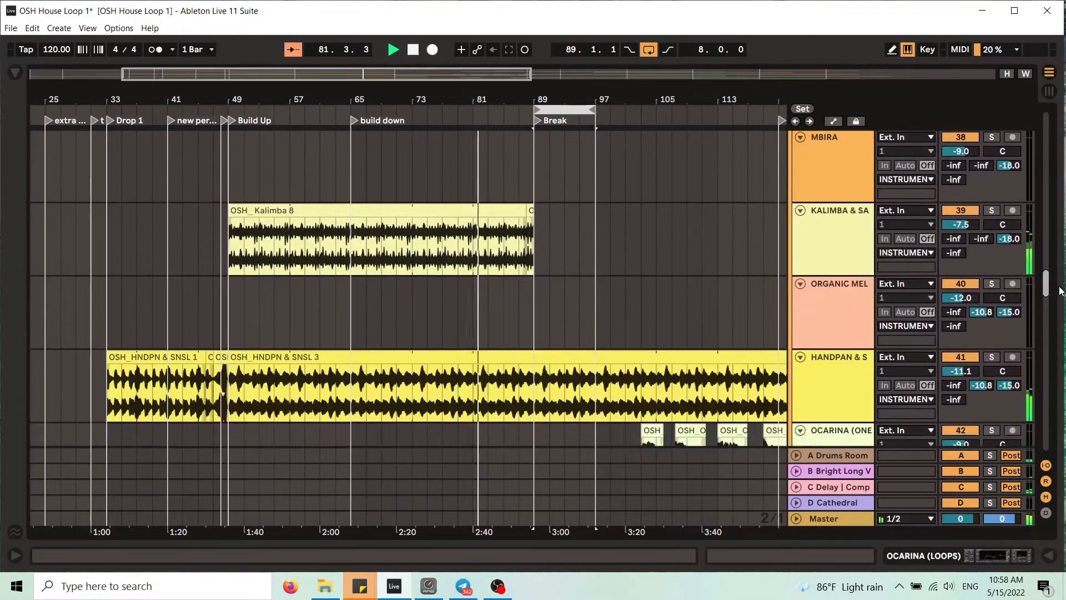
pyautogui.moveTo(525, 96); pyautogui.dragTo(530, 130)
pyautogui.click(561, 211)
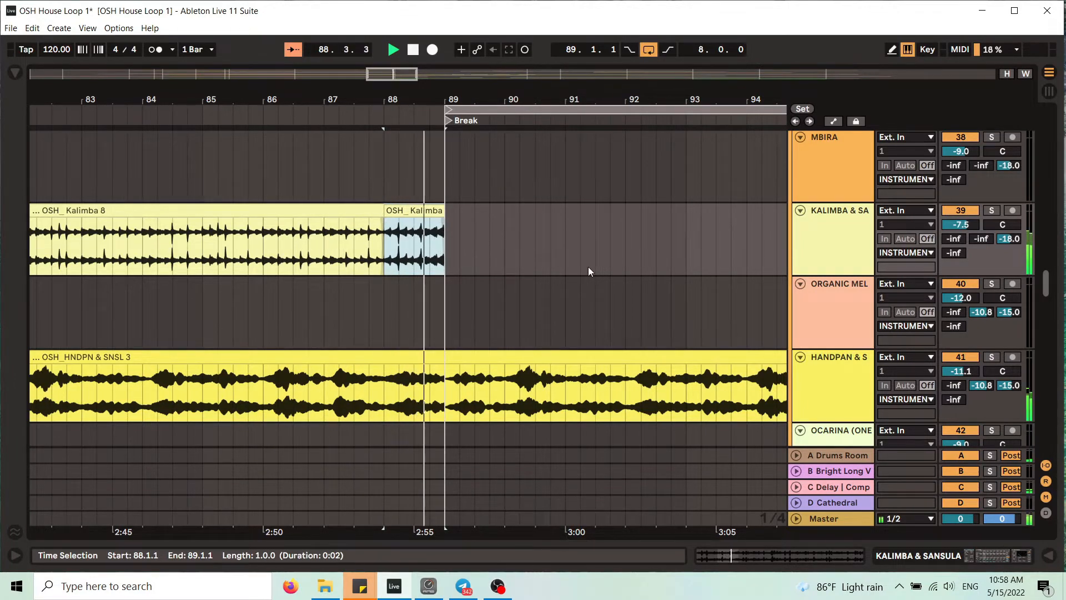
# Extend the loop region to 32 bars, from bar 89 to 121, and select the whole Break across all tracks.
pyautogui.moveTo(562, 95); pyautogui.dragTo(407, 40)
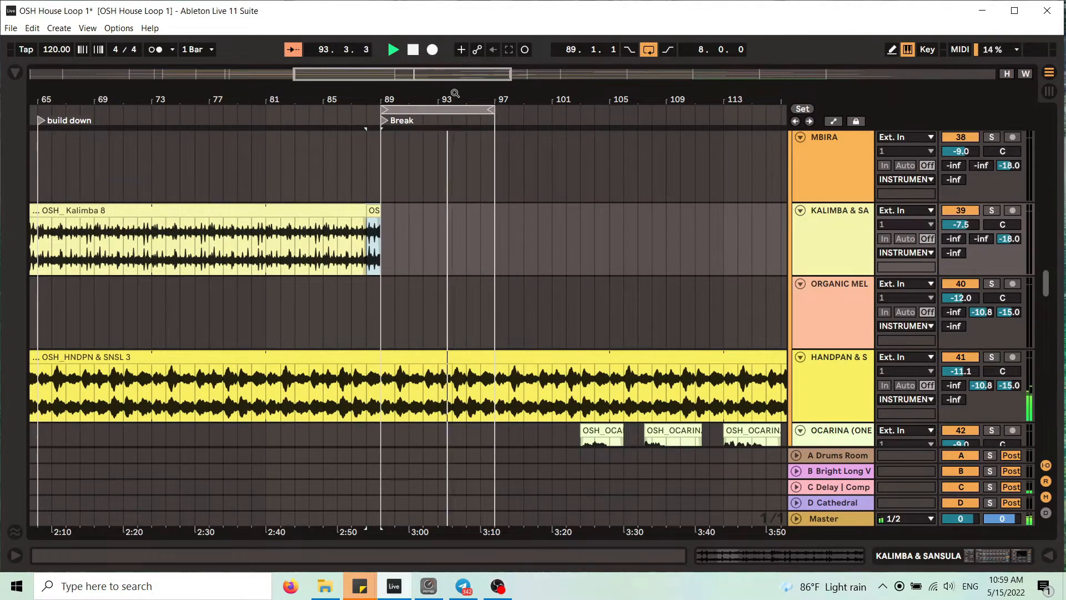
pyautogui.moveTo(454, 95); pyautogui.dragTo(454, 79)
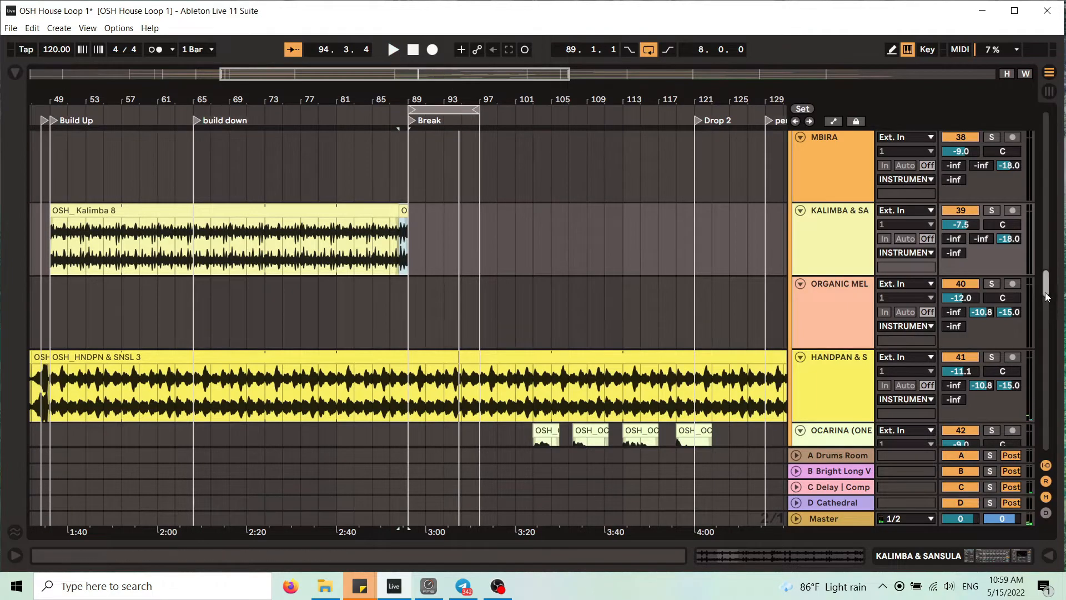
pyautogui.scroll(1, 1046, 296)
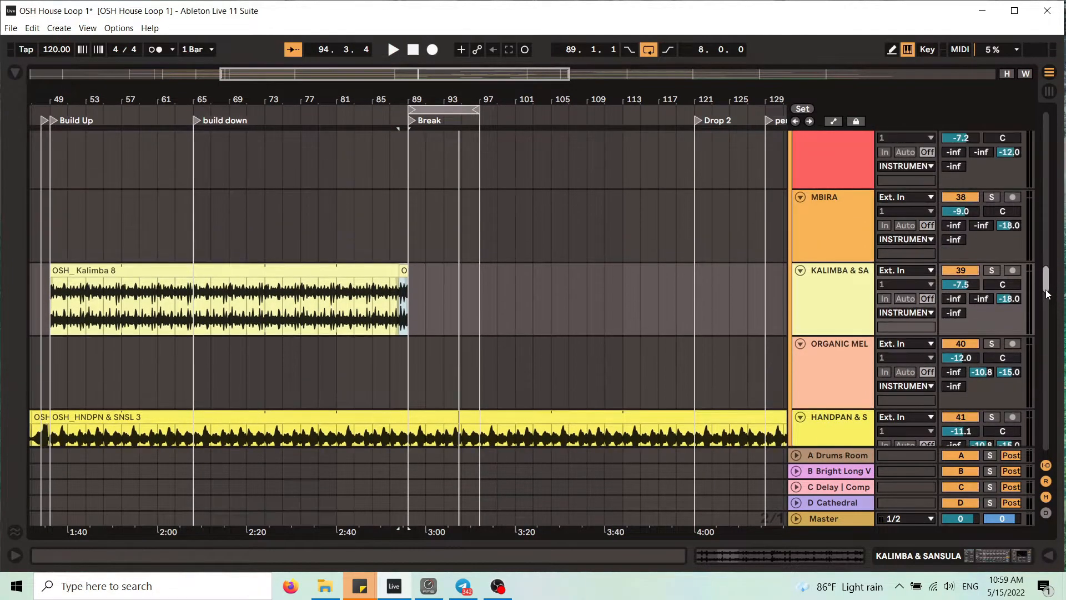
pyautogui.moveTo(1046, 296); pyautogui.dragTo(1064, 188)
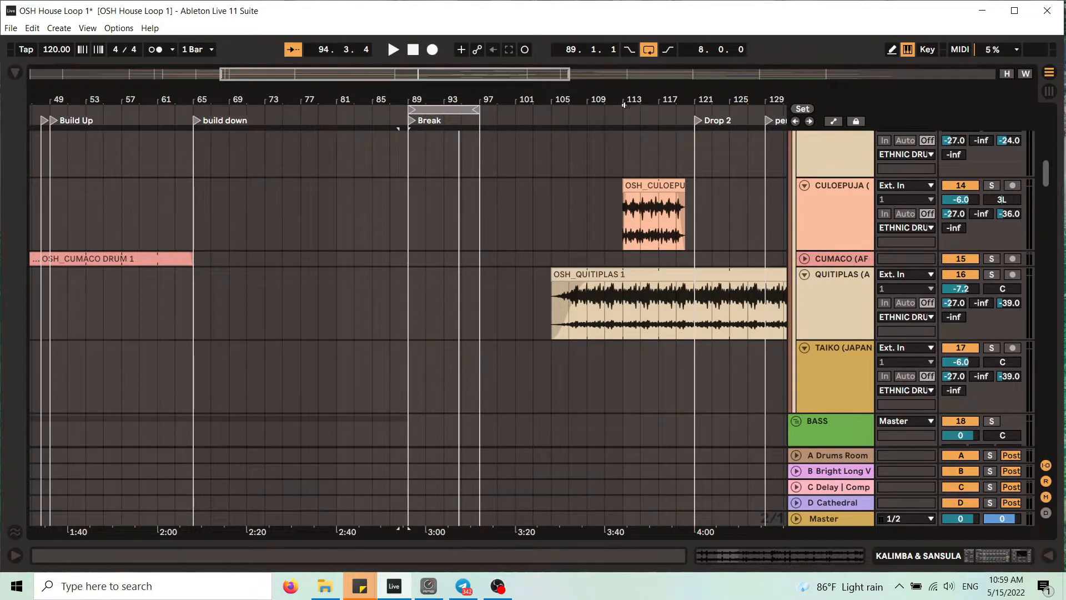
pyautogui.moveTo(583, 103); pyautogui.dragTo(485, 61)
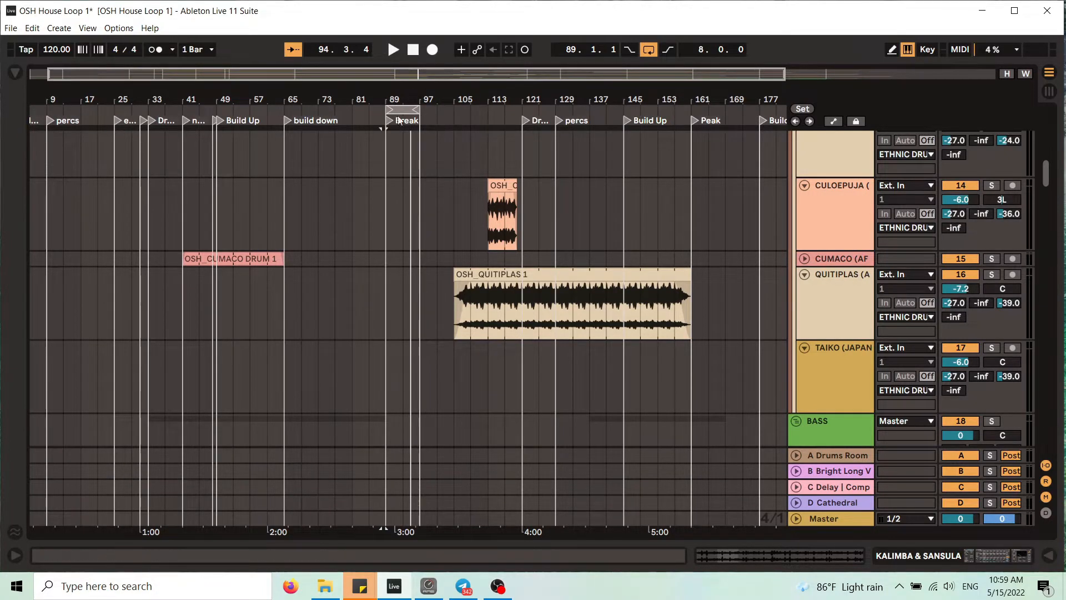
pyautogui.moveTo(401, 92); pyautogui.dragTo(466, 150)
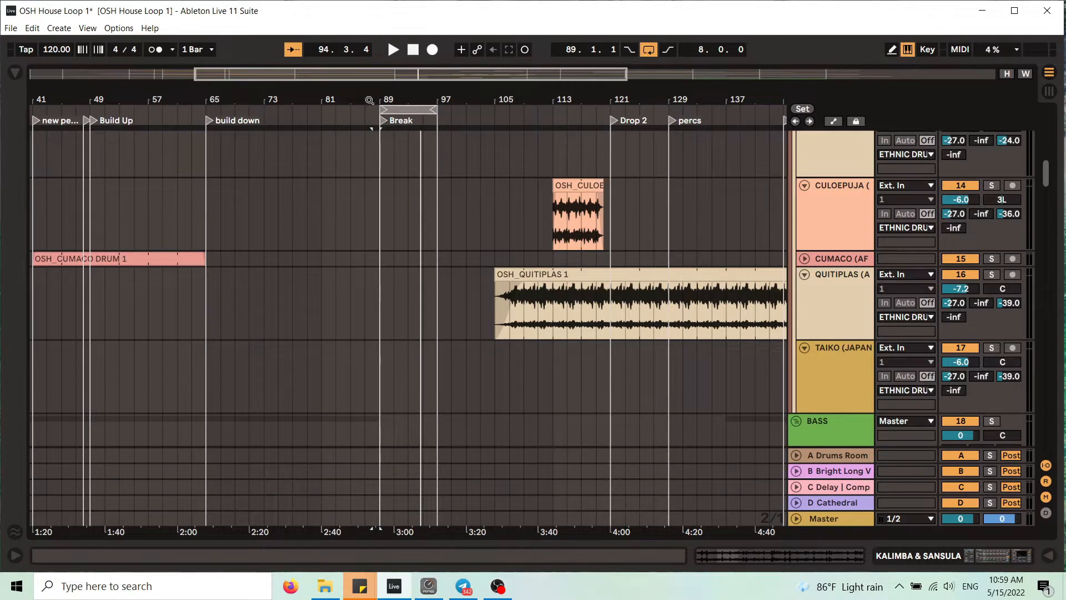
pyautogui.moveTo(411, 98); pyautogui.dragTo(338, 75)
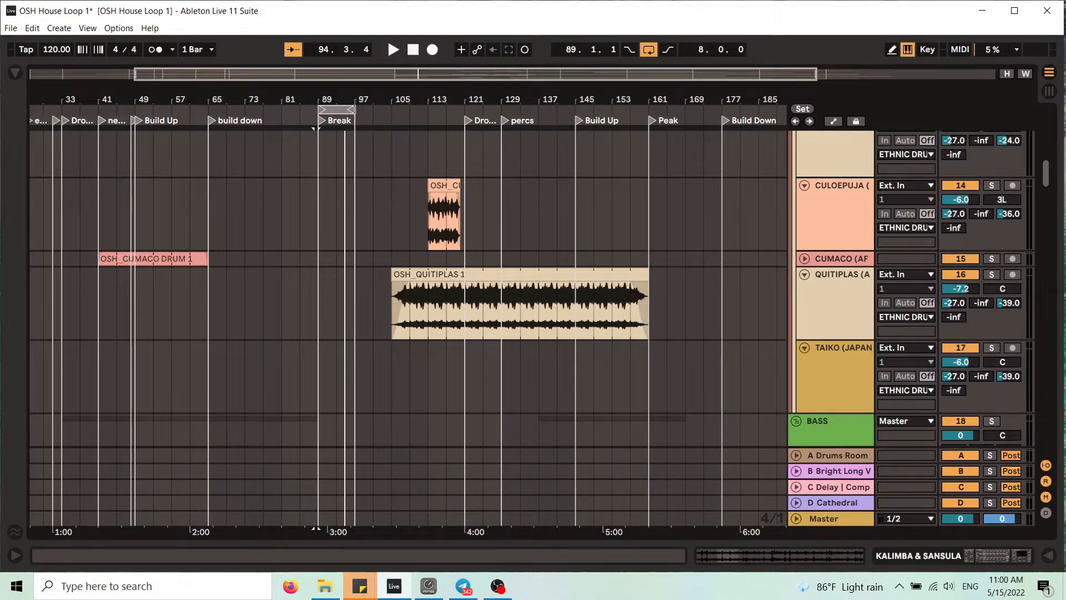
pyautogui.moveTo(352, 111); pyautogui.dragTo(465, 129)
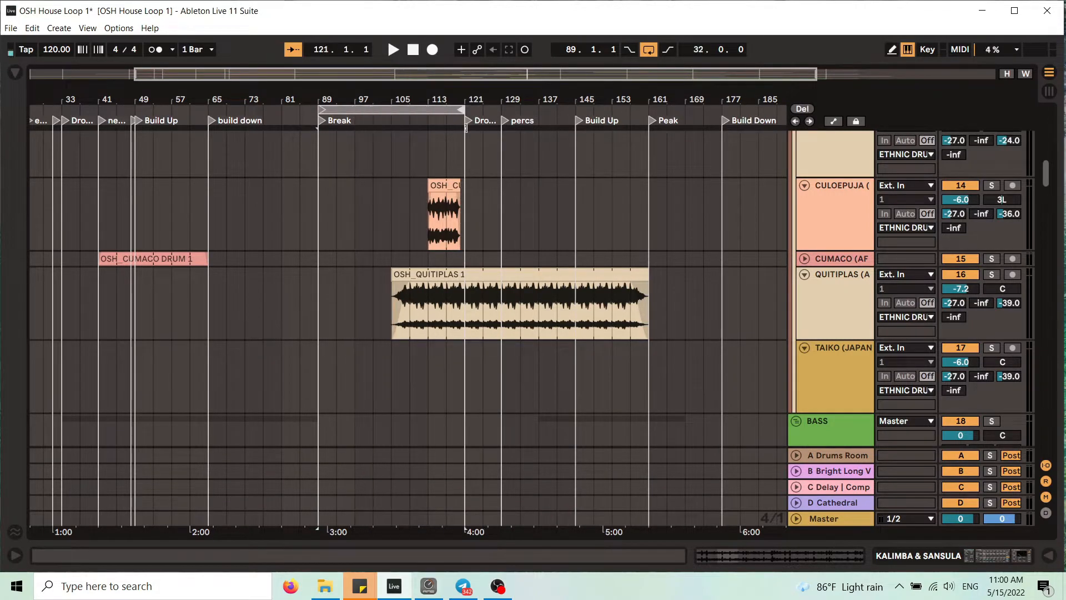
pyautogui.click(424, 110)
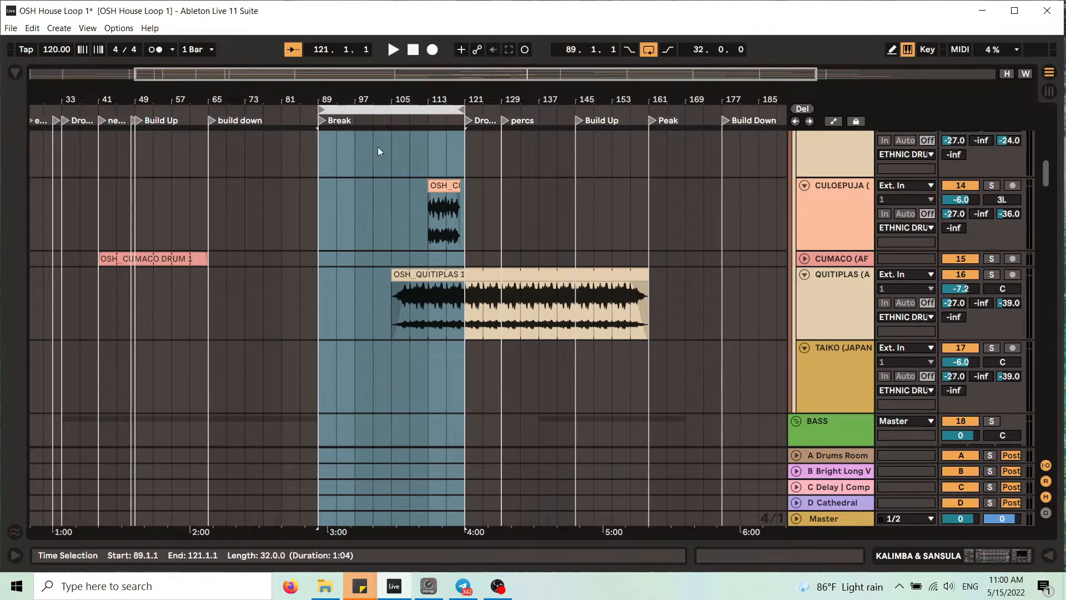
# Start playback from the Break marker at bar 89.
pyautogui.moveTo(473, 98); pyautogui.dragTo(482, 149)
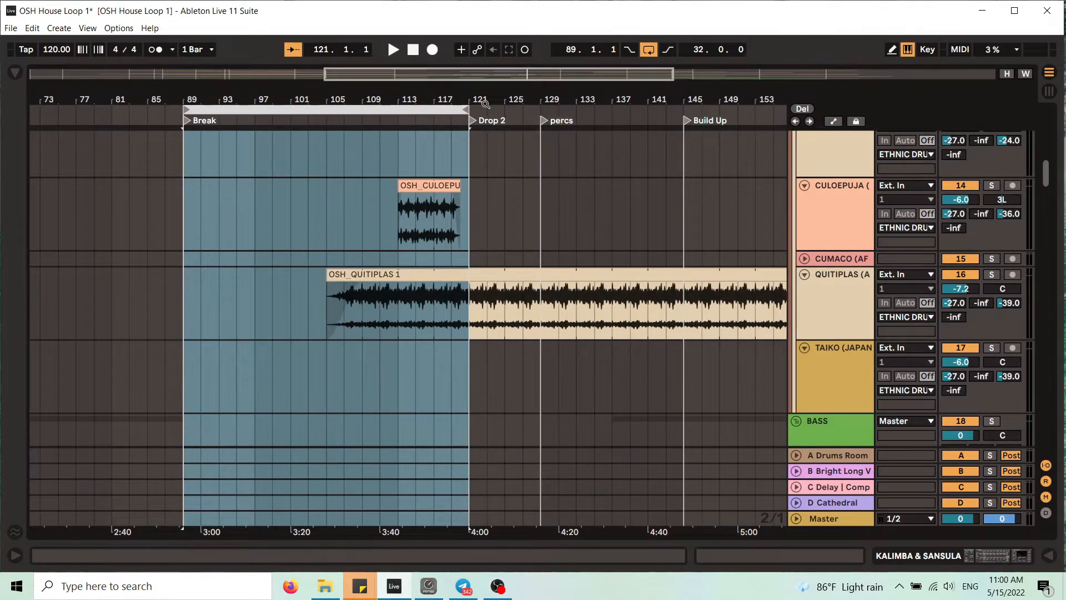
pyautogui.moveTo(483, 104); pyautogui.dragTo(373, 73)
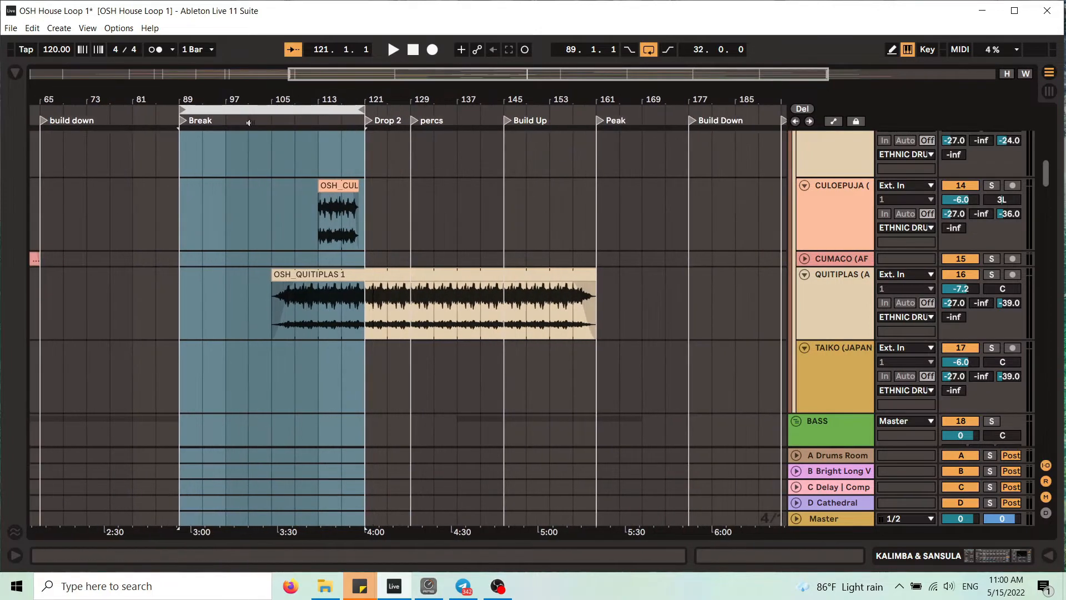
pyautogui.click(182, 120)
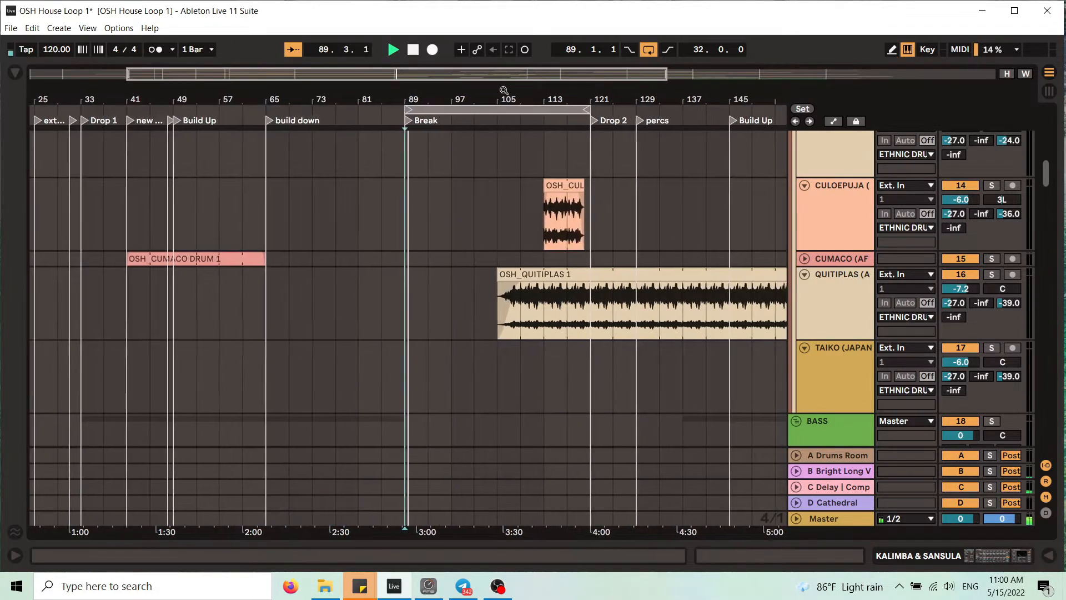
# Examine the low harmony fade-out and the flute pad, handpan and ocarina clips in the Break while it plays.
pyautogui.moveTo(503, 90); pyautogui.dragTo(459, 68)
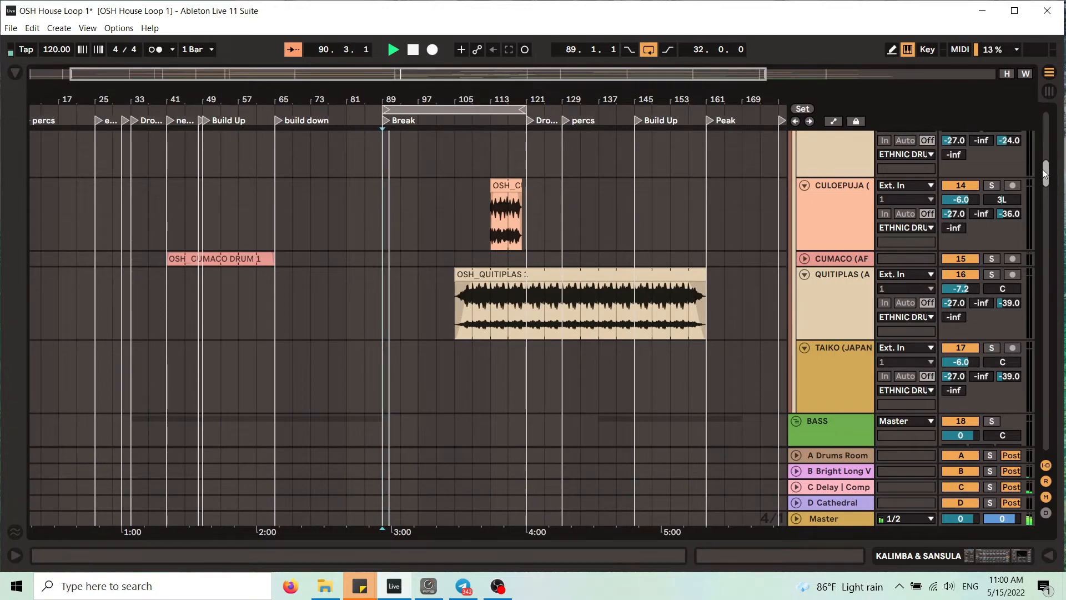
pyautogui.moveTo(1041, 169); pyautogui.dragTo(1049, 352)
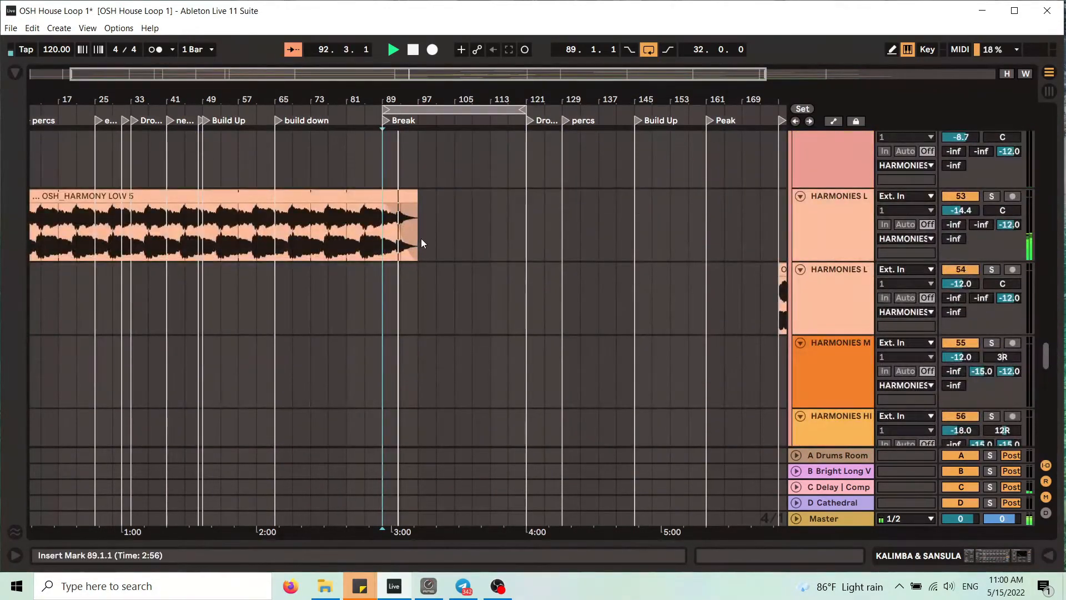
pyautogui.scroll(-5, 425, 213)
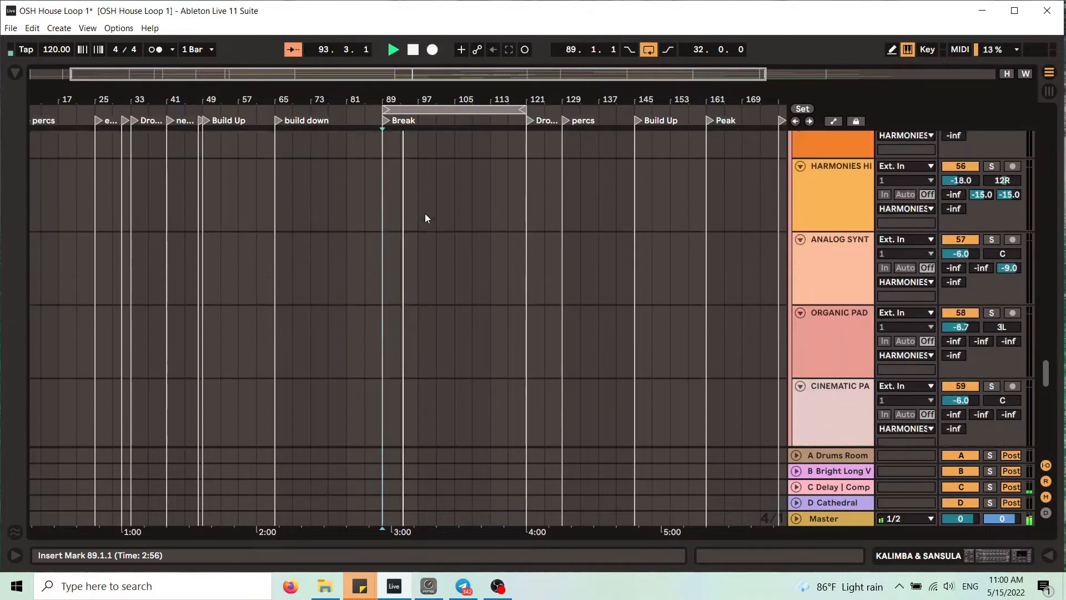
pyautogui.scroll(4, 428, 217)
pyautogui.scroll(2, 433, 225)
pyautogui.scroll(-1, 448, 328)
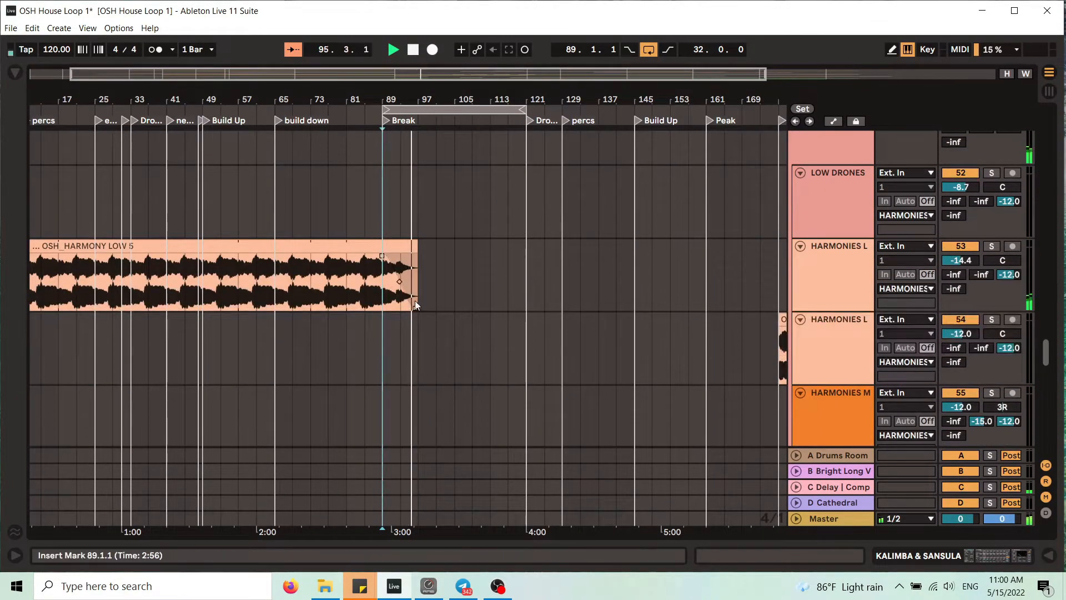
pyautogui.scroll(2, 431, 304)
pyautogui.scroll(6, 433, 302)
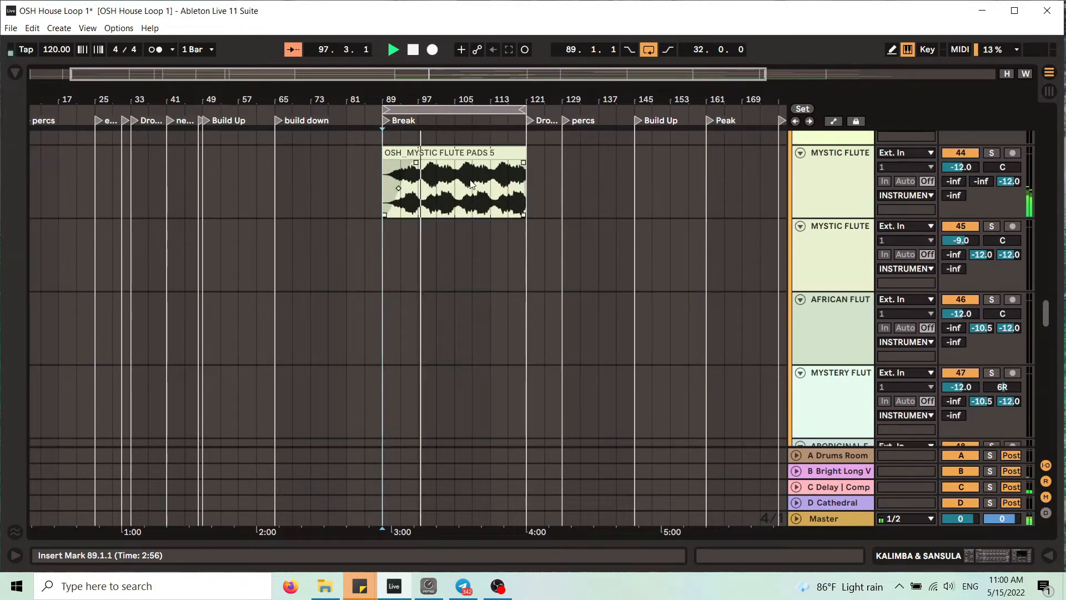
pyautogui.scroll(3, 469, 205)
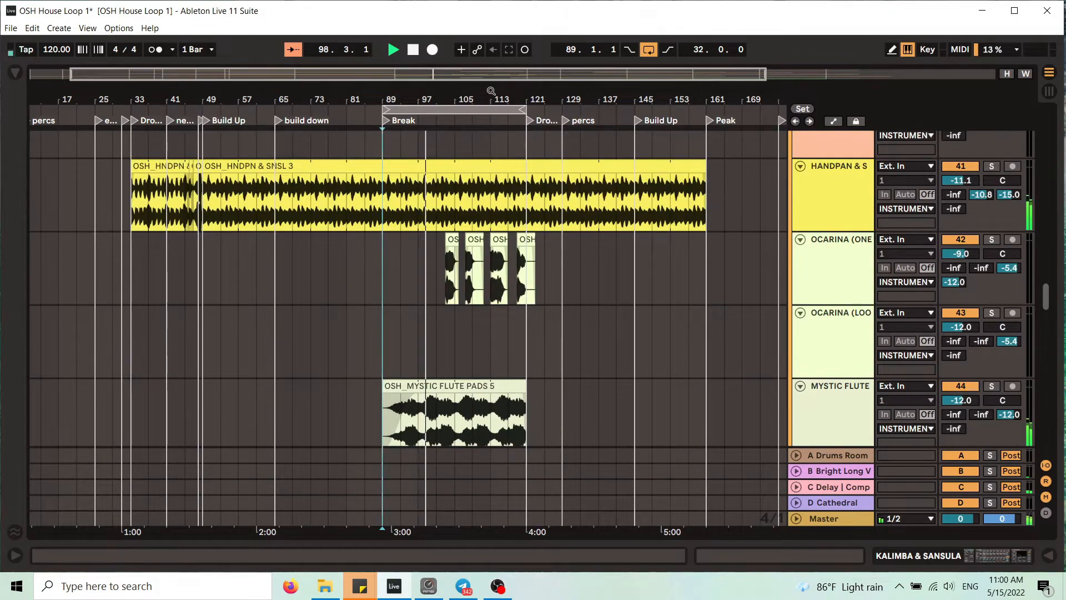
pyautogui.moveTo(491, 90); pyautogui.dragTo(293, 170)
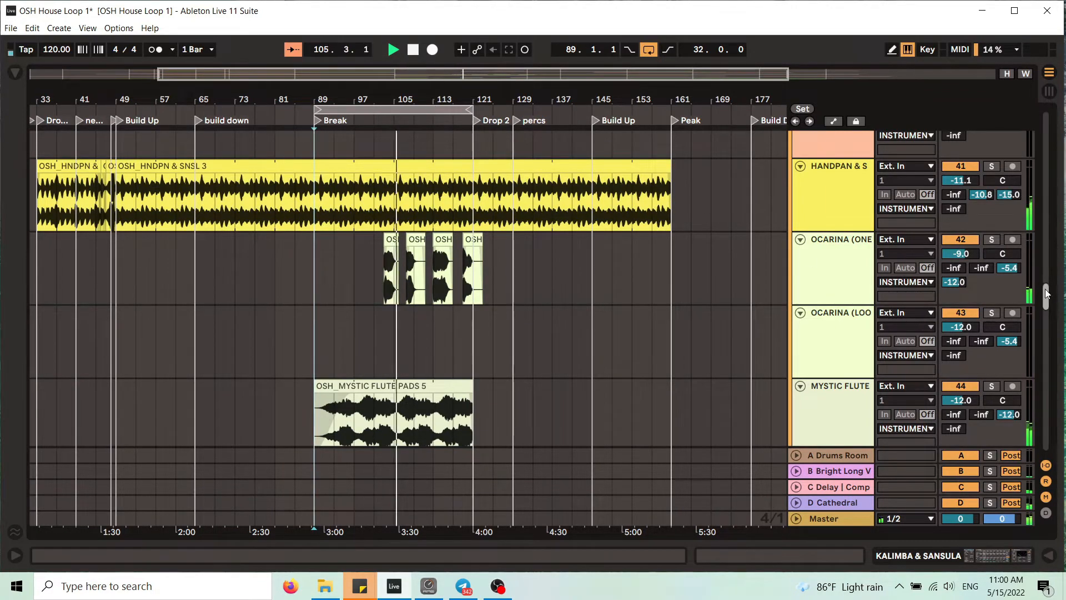
# Examine where the OSH_AMBIENCE 1 and OSH_ATMO PAD 18 clips enter in the second half of the Break.
pyautogui.moveTo(1046, 292); pyautogui.dragTo(1048, 397)
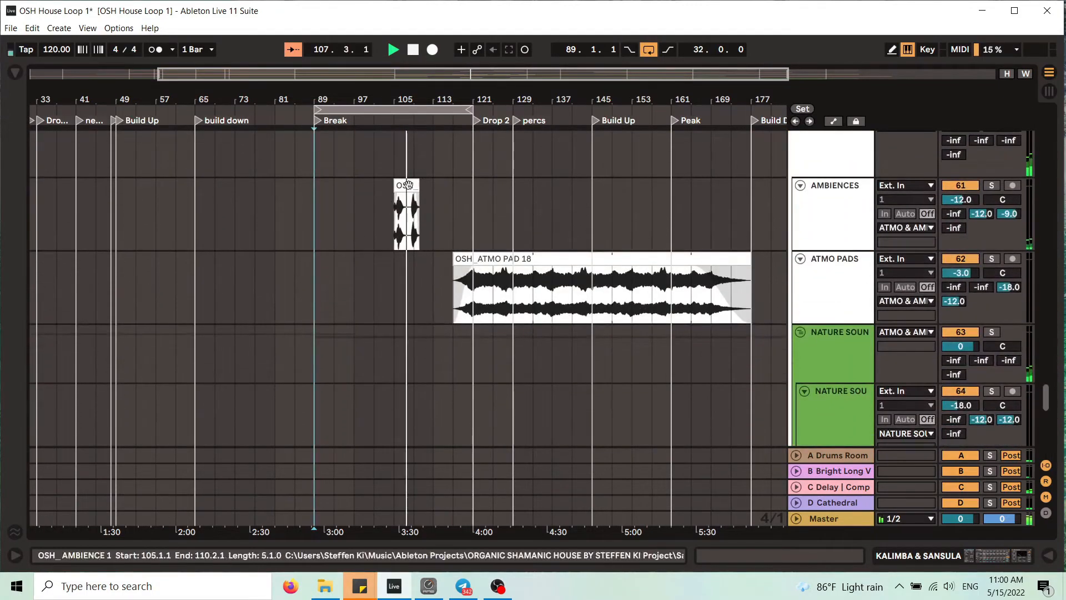
pyautogui.moveTo(422, 96); pyautogui.dragTo(426, 98)
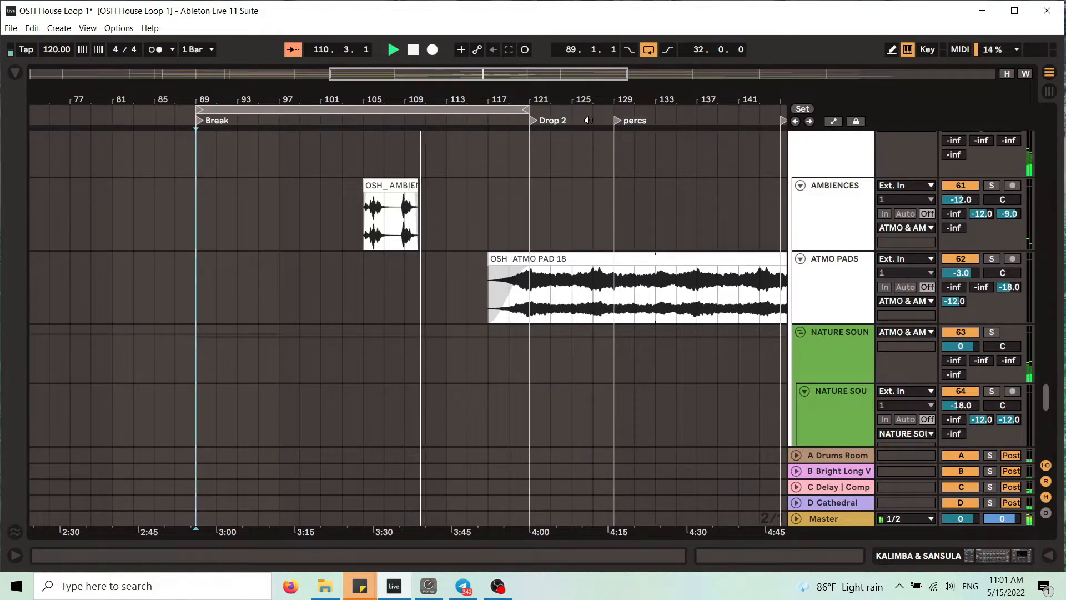
pyautogui.moveTo(538, 100); pyautogui.dragTo(453, 79)
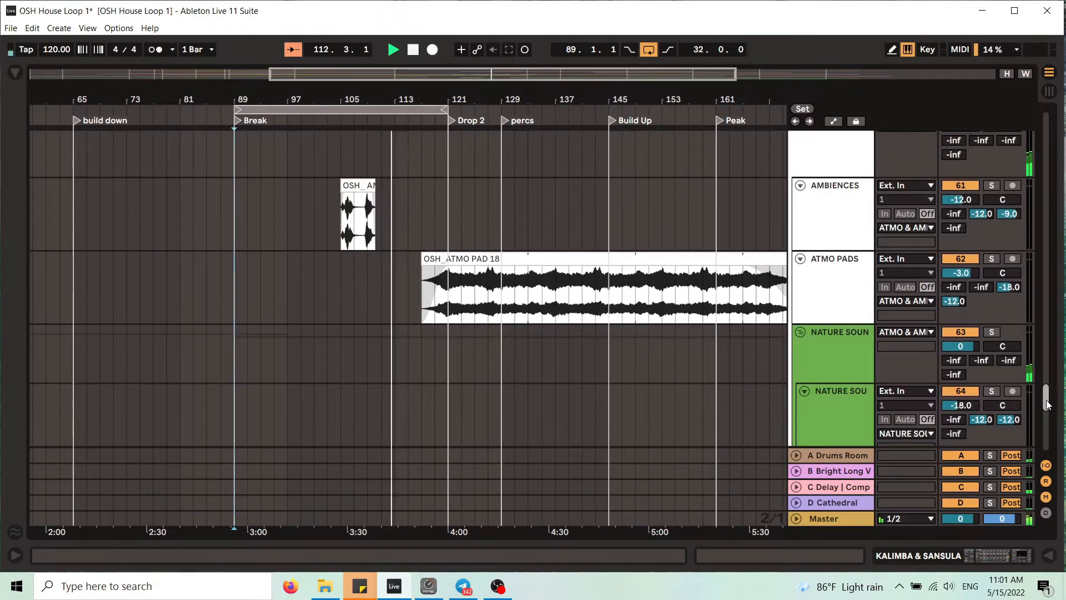
pyautogui.moveTo(1046, 404)
pyautogui.mouseDown()
pyautogui.moveTo(1046, 422)
pyautogui.moveTo(1042, 382)
pyautogui.moveTo(1042, 391)
pyautogui.mouseUp()
# Move the 32-bar loop region to bars 121 to 153 and select that span across all tracks from Drop 2.
pyautogui.moveTo(433, 98); pyautogui.dragTo(560, 125)
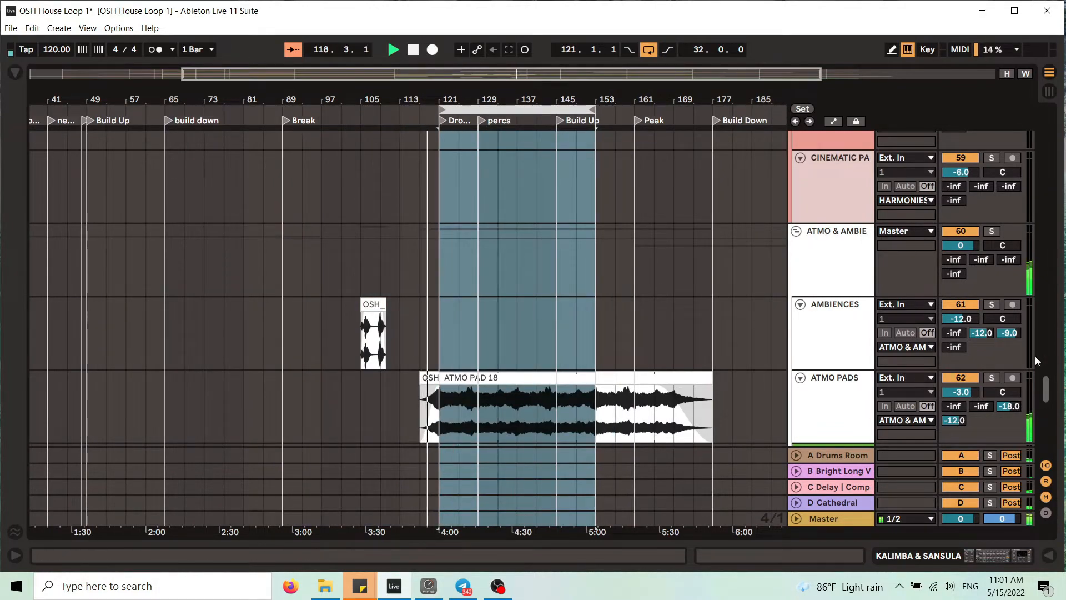
pyautogui.moveTo(1046, 386); pyautogui.dragTo(1053, 293)
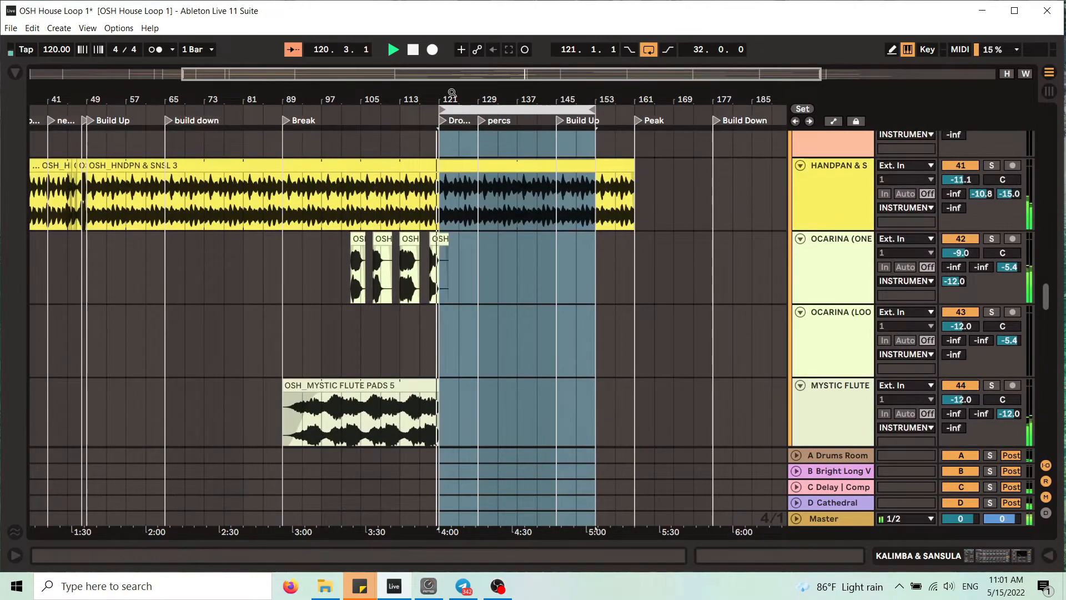
pyautogui.moveTo(452, 93); pyautogui.dragTo(452, 139)
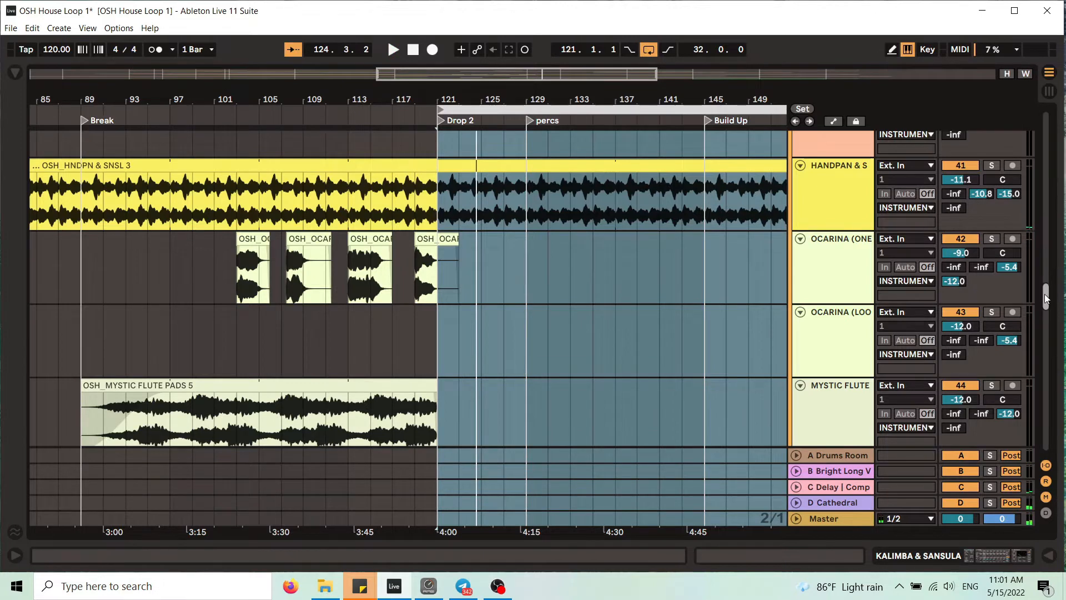
# Examine the overlapping fades between the Jungle Ambience Night 3 and Forest 6 clips at the Break.
pyautogui.scroll(-1, 1044, 294)
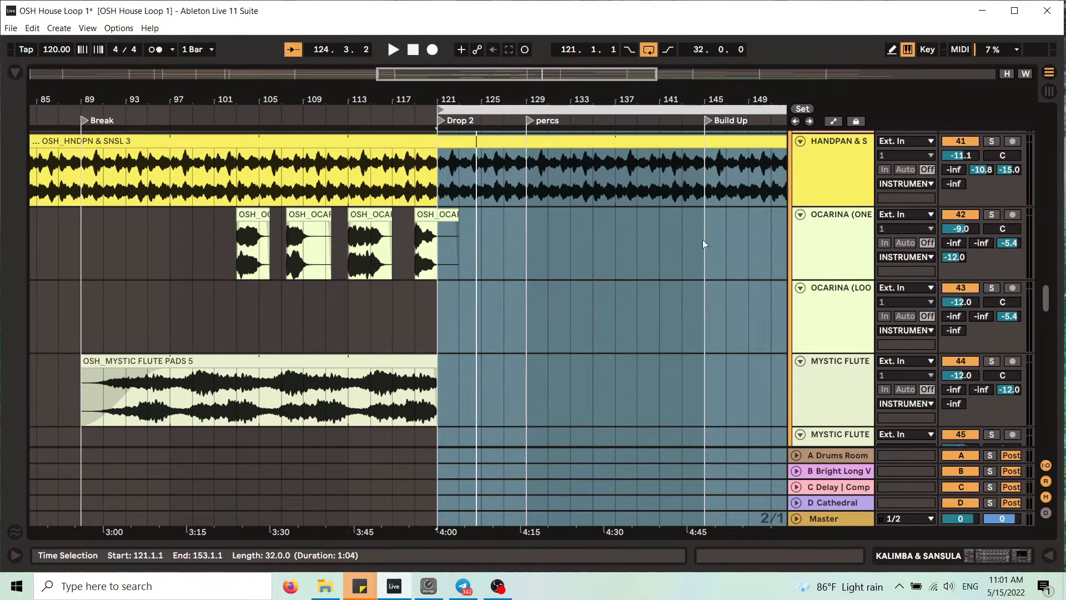
pyautogui.moveTo(1048, 302); pyautogui.dragTo(1047, 418)
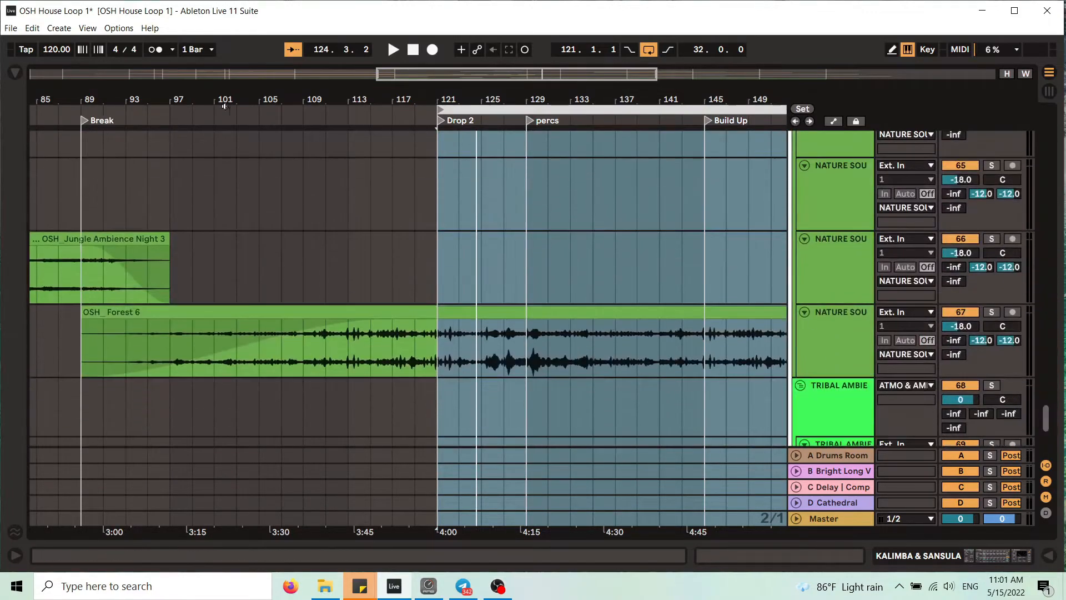
pyautogui.moveTo(243, 100); pyautogui.dragTo(405, 73)
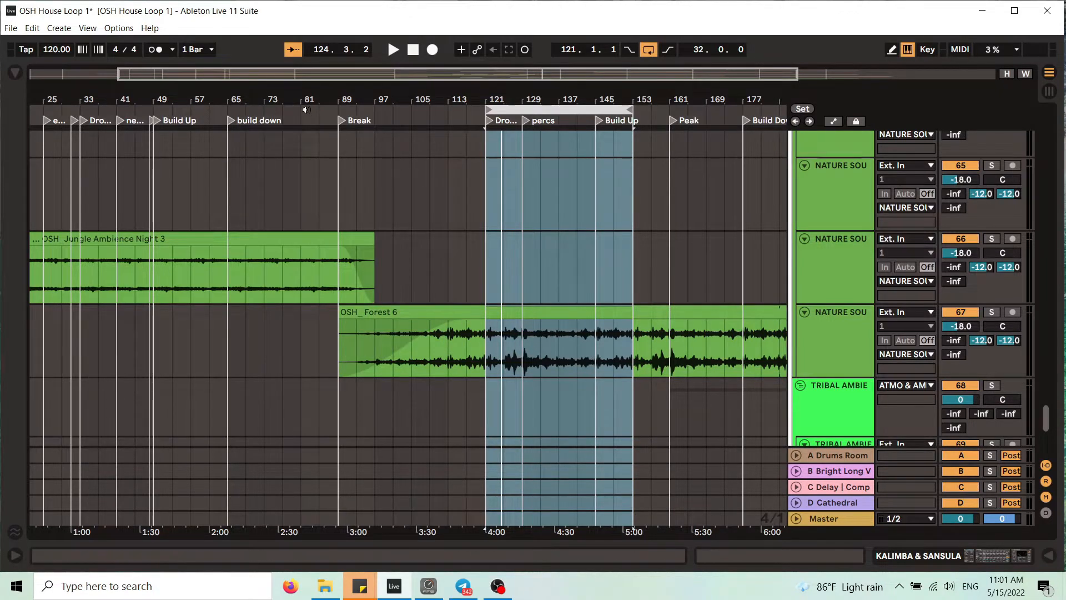
pyautogui.moveTo(350, 96); pyautogui.dragTo(350, 75)
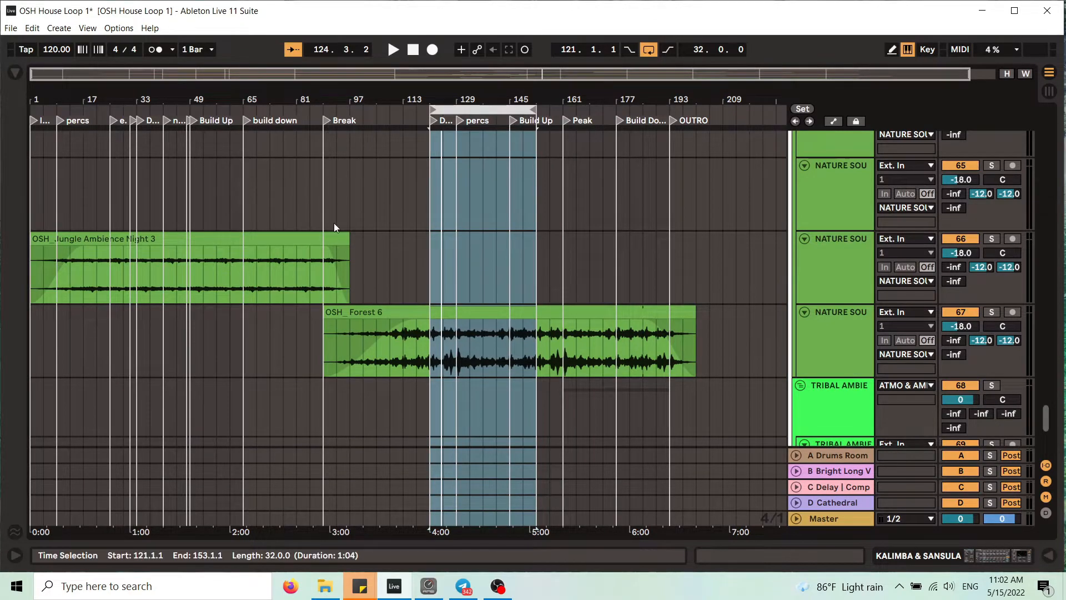
# Play the arrangement from the Break marker at bar 89 and bring the handpan, ocarina and flute pad tracks into view.
pyautogui.click(324, 121)
pyautogui.press('space')
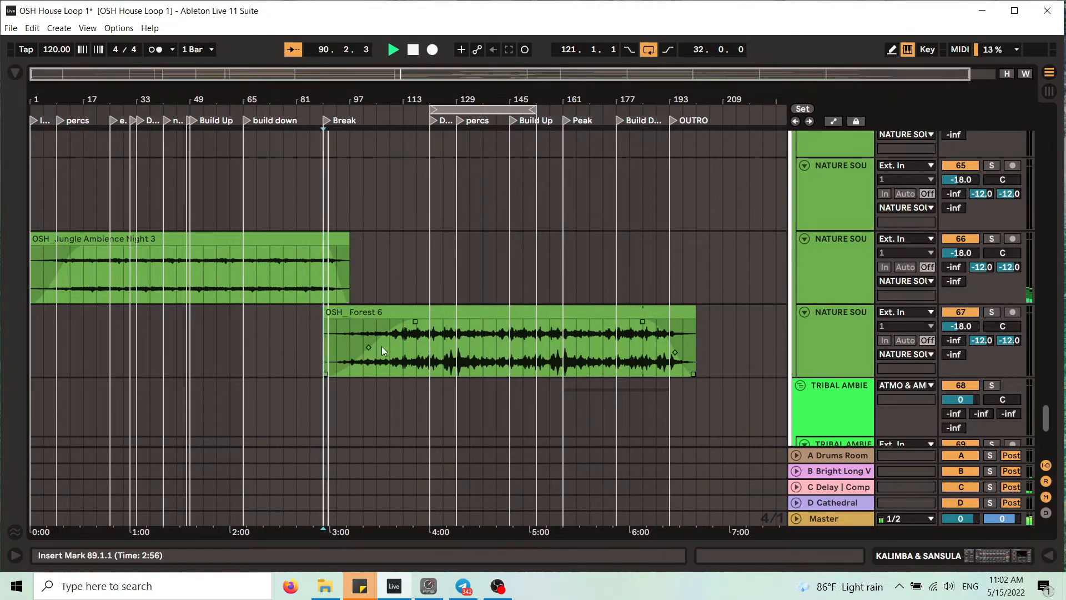
pyautogui.scroll(5, 501, 278)
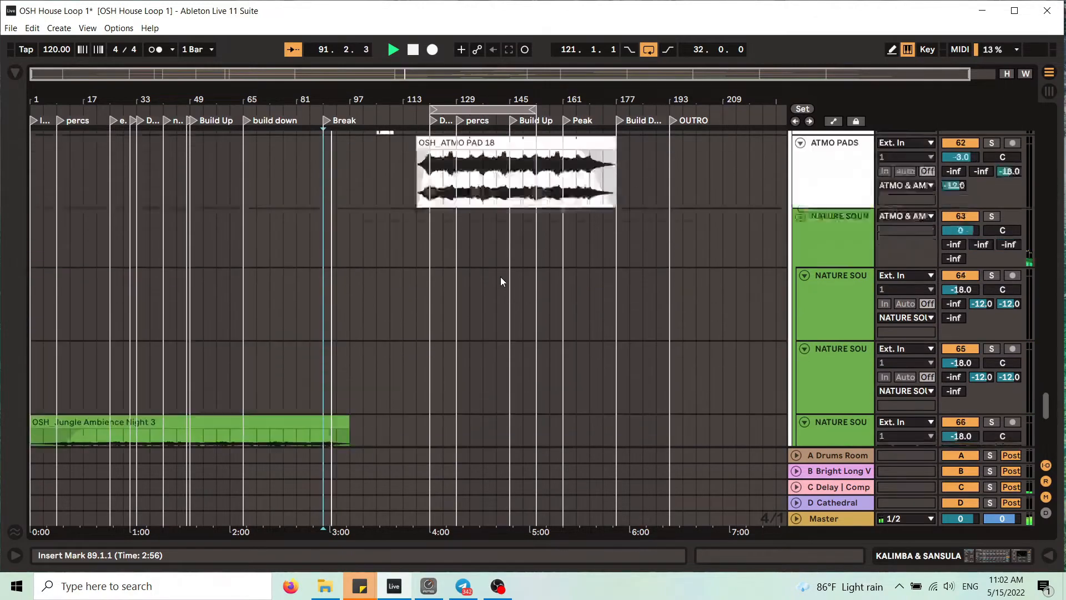
pyautogui.scroll(8, 528, 270)
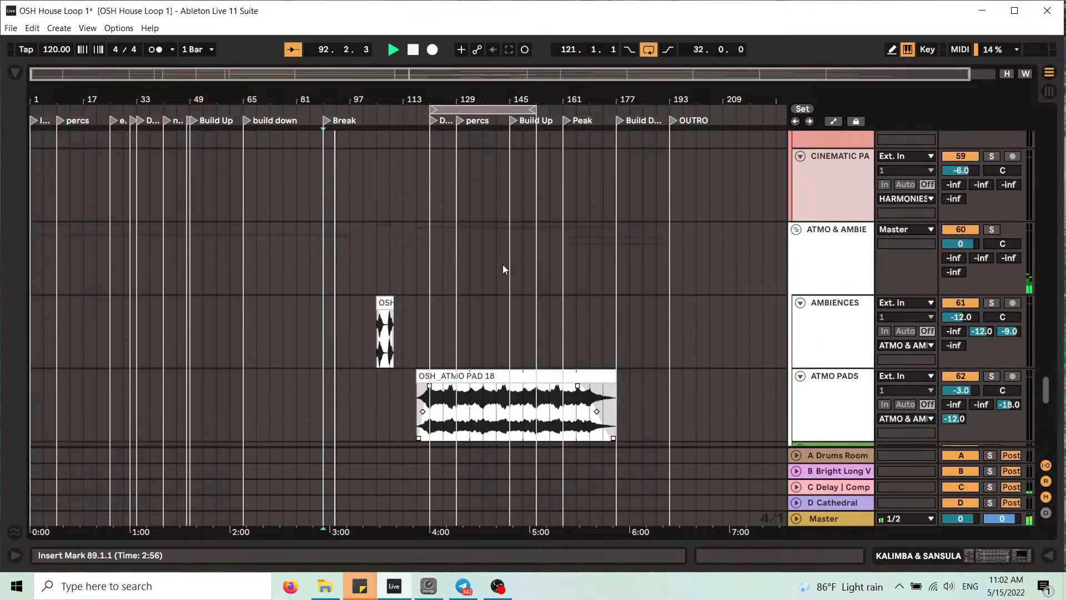
pyautogui.scroll(10, 527, 268)
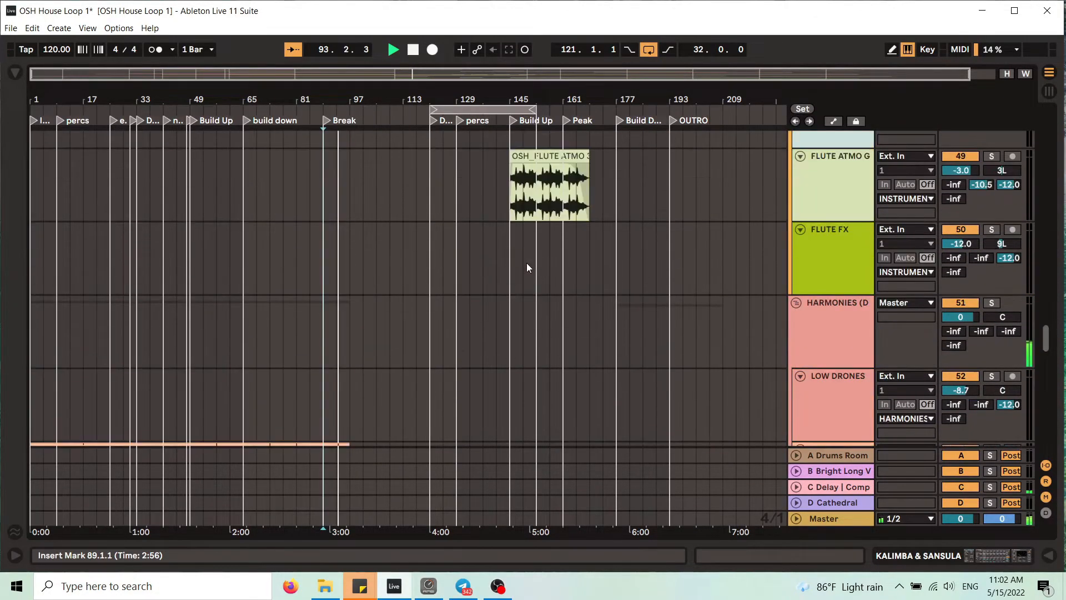
pyautogui.scroll(3, 527, 264)
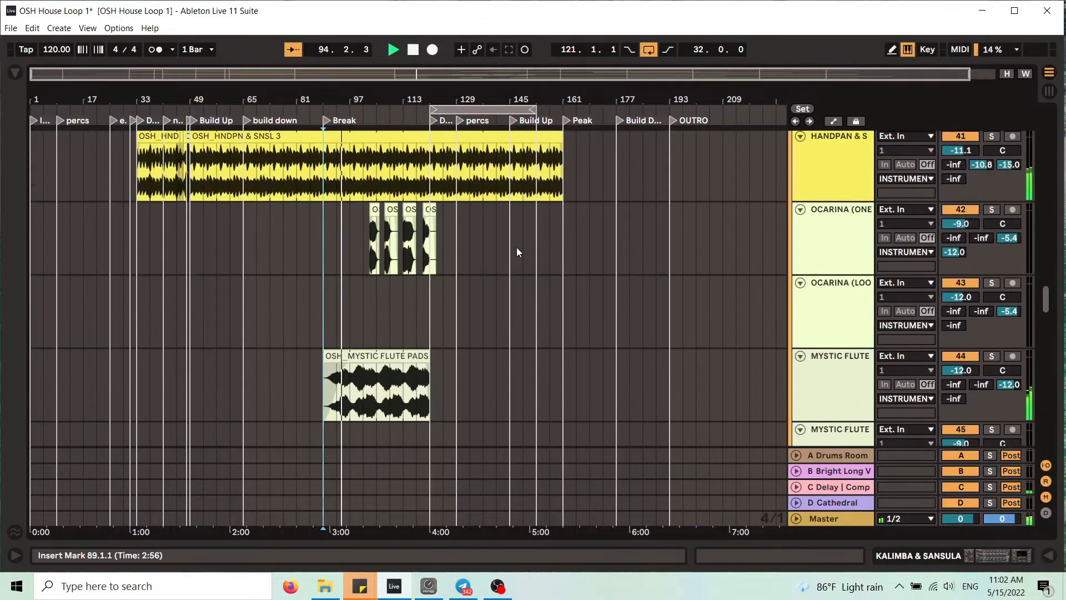
# Examine the four ocarina one-shot clips and the Mystic Flute pad leading into Drop 2 while they play.
pyautogui.moveTo(425, 102); pyautogui.dragTo(476, 150)
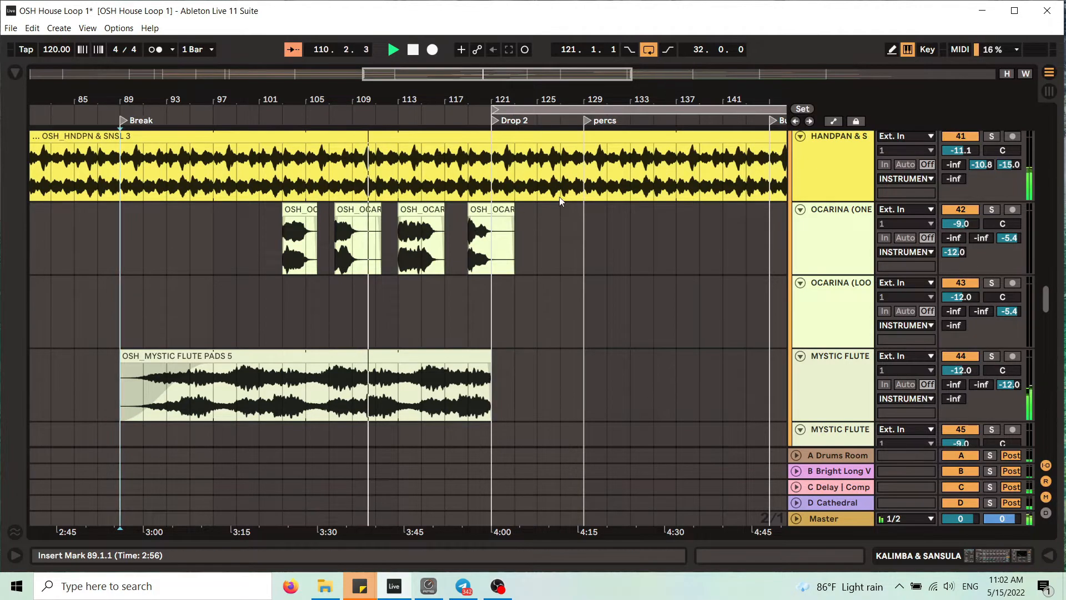
pyautogui.scroll(-1, 509, 272)
pyautogui.scroll(2, 517, 262)
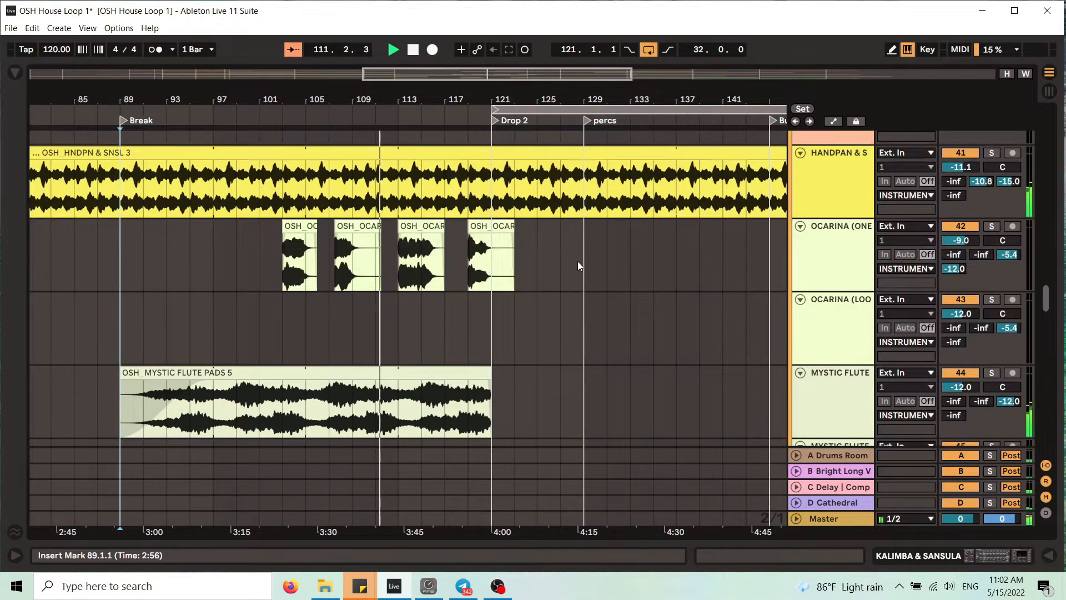
pyautogui.scroll(-1, 577, 265)
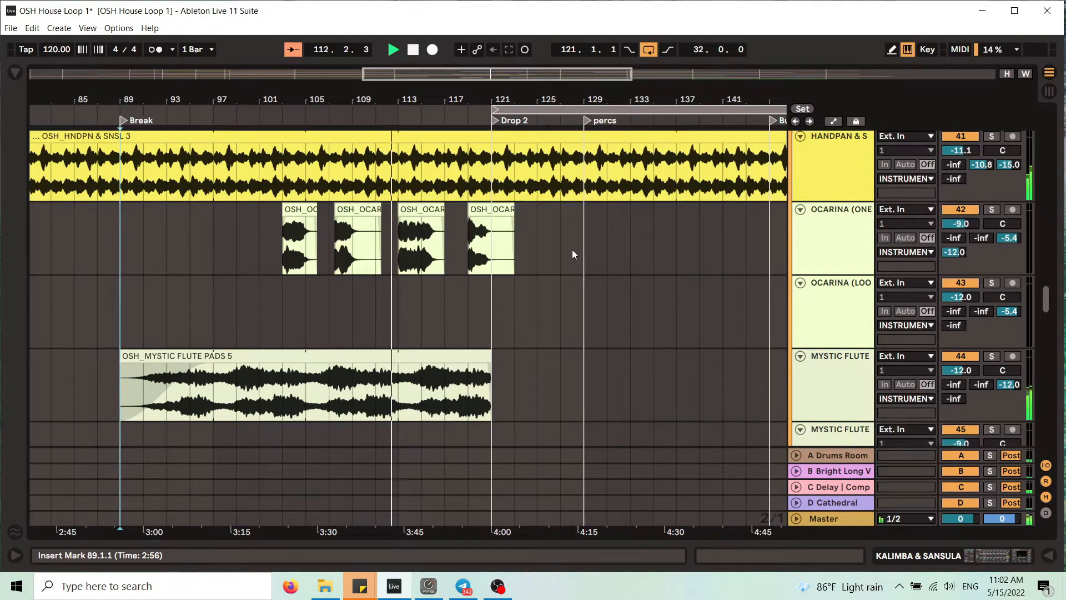
pyautogui.scroll(5, 619, 309)
pyautogui.scroll(-5, 515, 259)
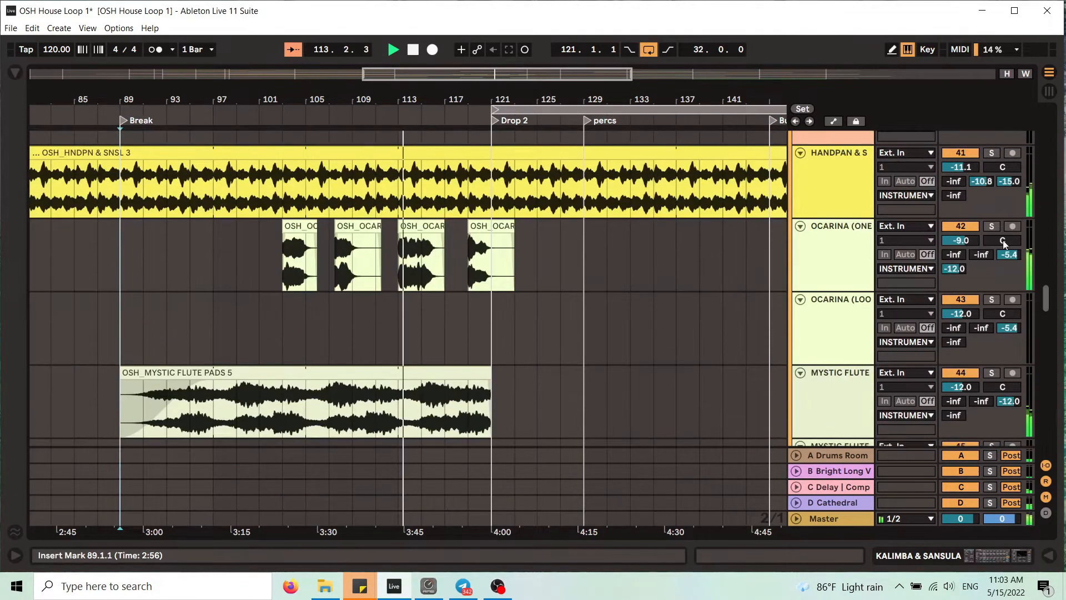
# Examine the OSH_CULOEPUJA DRUM 5 and OSH_QUITIPLAS 1 clips that build percussion before Drop 2.
pyautogui.moveTo(1045, 297); pyautogui.dragTo(1054, 170)
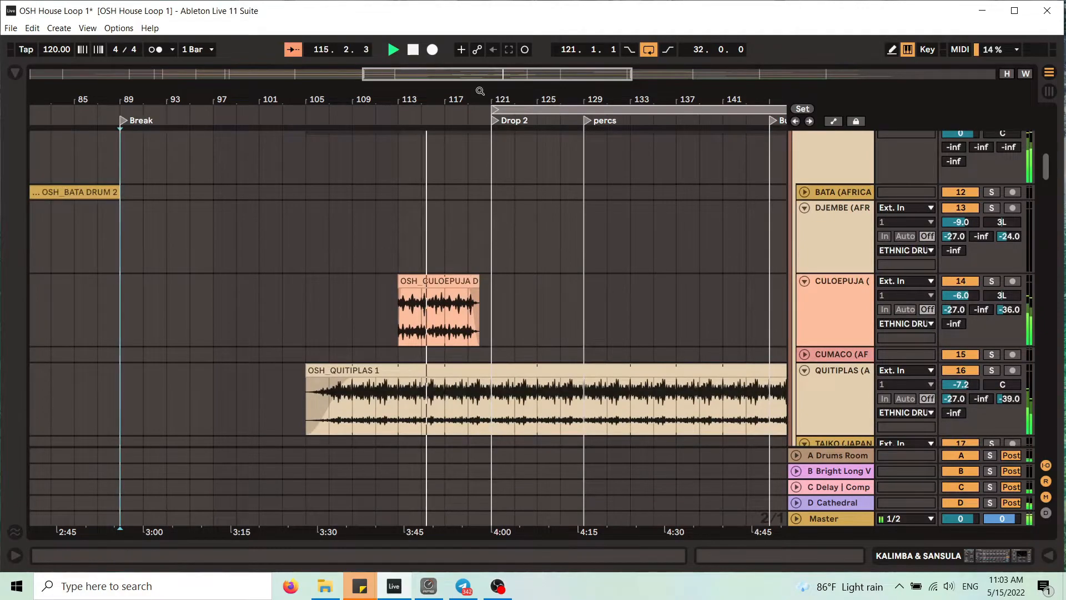
pyautogui.moveTo(480, 92); pyautogui.dragTo(479, 113)
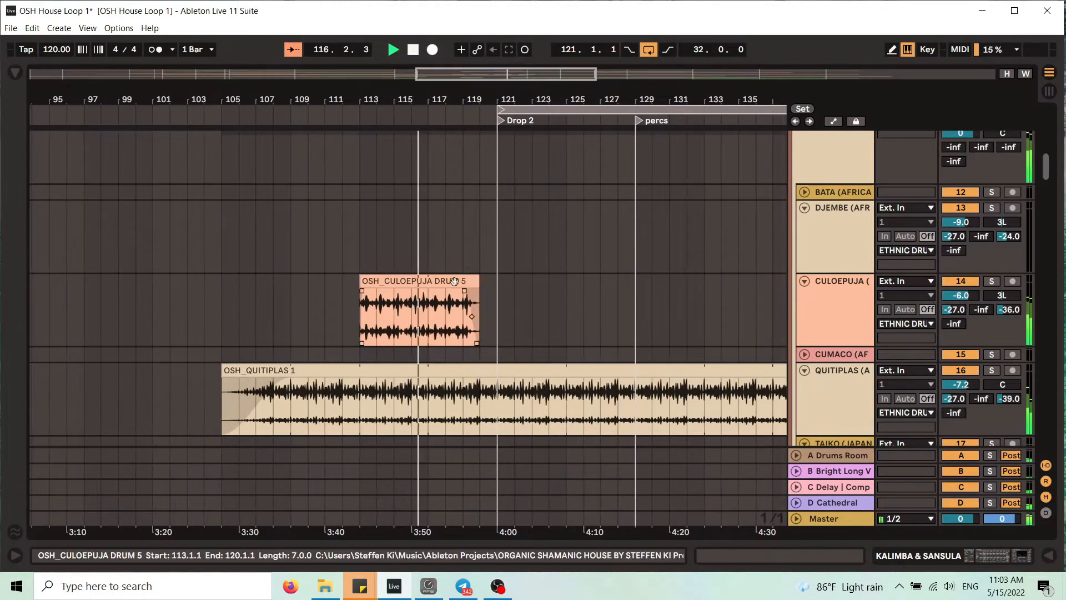
pyautogui.scroll(-1, 512, 221)
pyautogui.moveTo(544, 90); pyautogui.dragTo(456, 82)
# Select the OSH_ATMO PAD 18 clip and toggle solo on the Atmo Pads track to audition it in Drop 2.
pyautogui.moveTo(1049, 179); pyautogui.dragTo(832, 306)
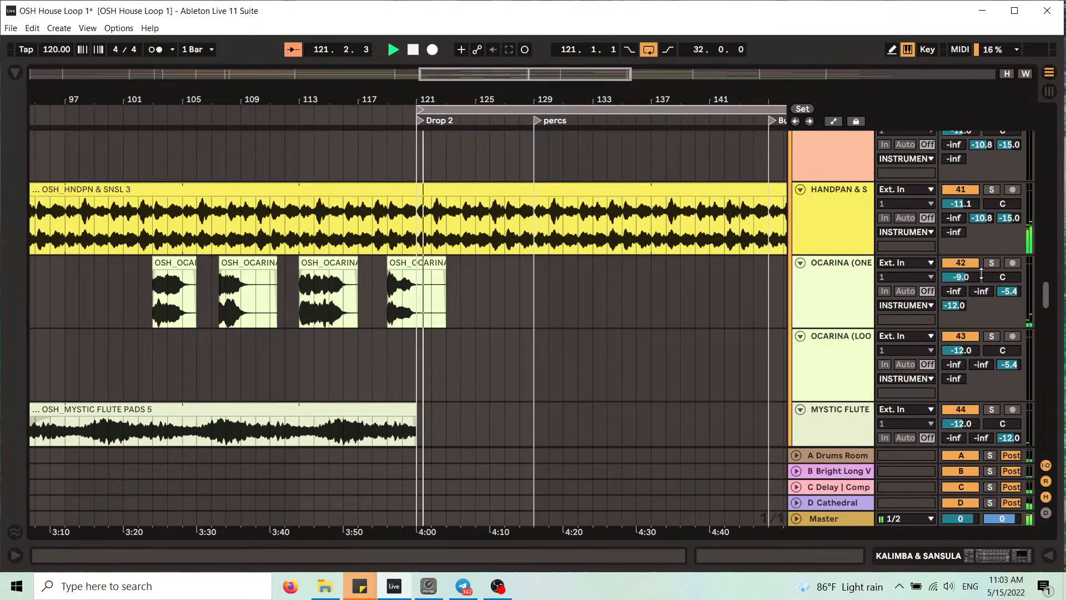
pyautogui.moveTo(1047, 298); pyautogui.dragTo(1054, 397)
pyautogui.moveTo(518, 98); pyautogui.dragTo(435, 114)
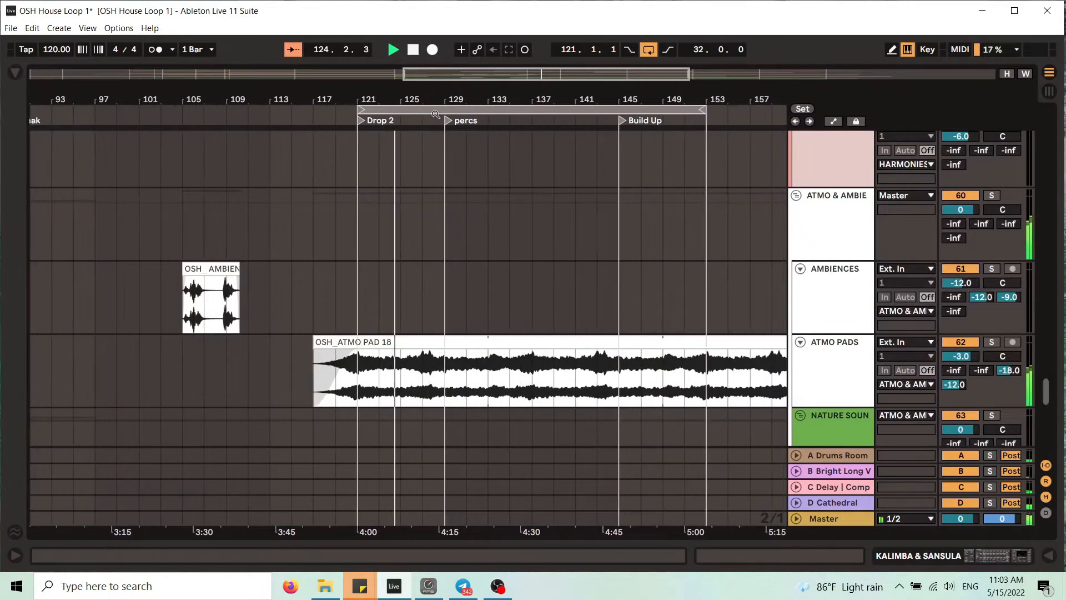
pyautogui.click(402, 372)
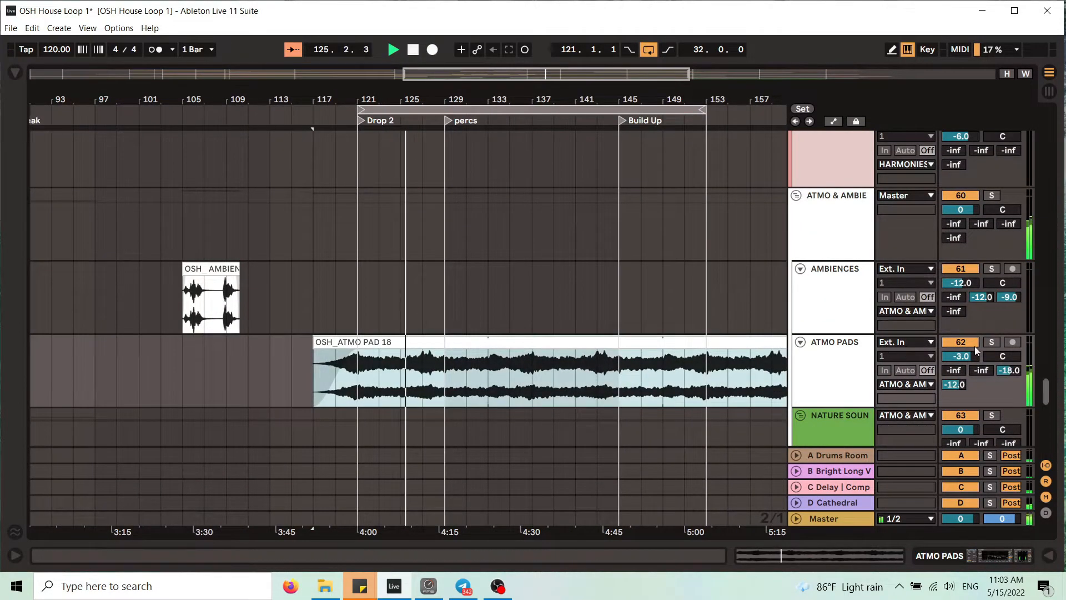
pyautogui.click(991, 343)
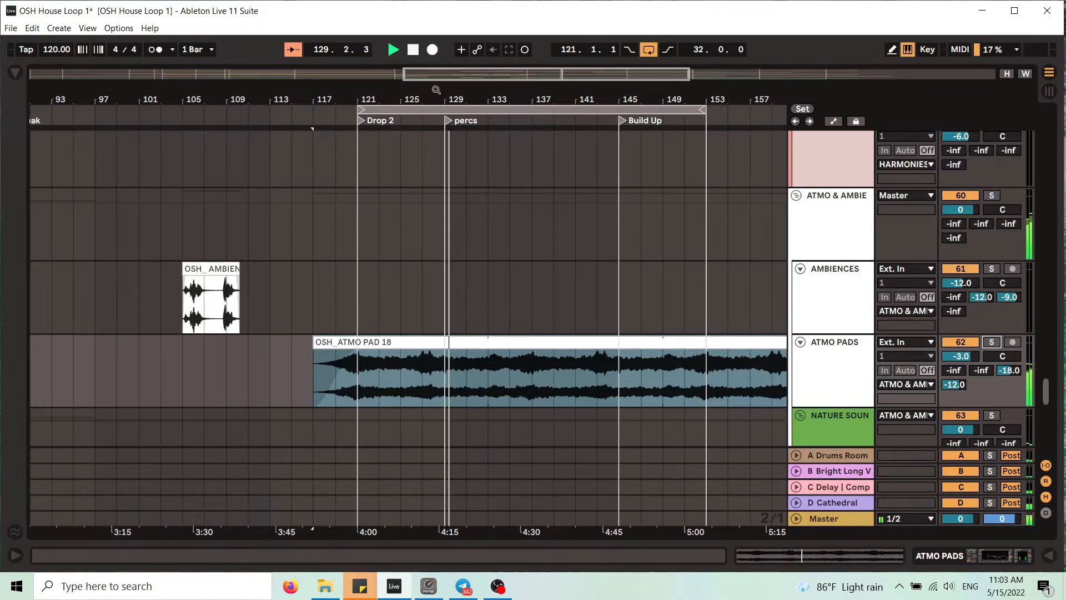
# Move the 32-bar loop region to bars 137 to 169, starting where the organic shaker loop enters.
pyautogui.moveTo(483, 92); pyautogui.dragTo(423, 50)
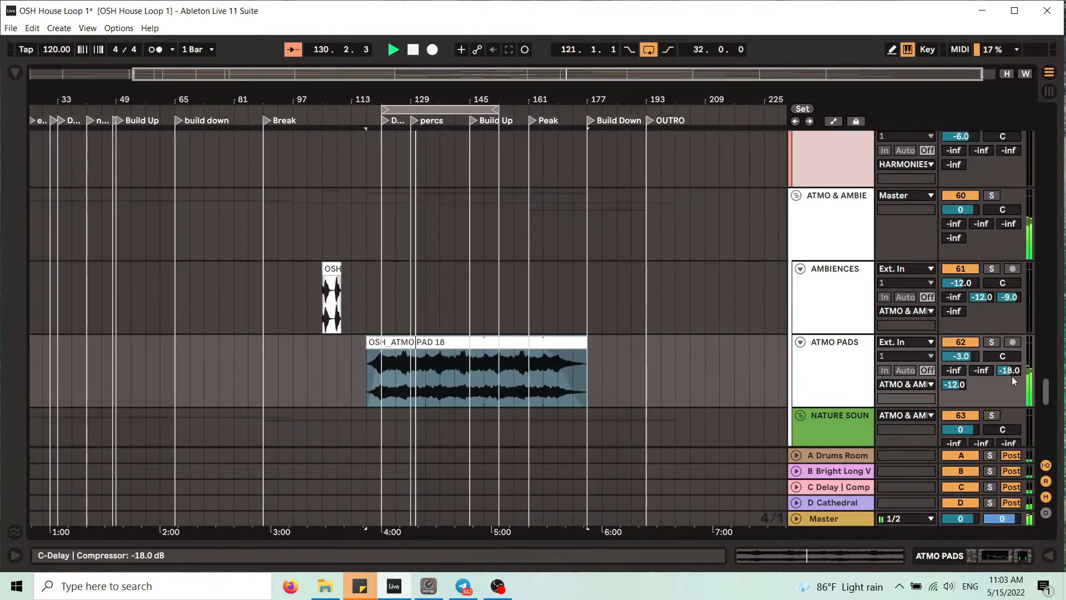
pyautogui.moveTo(1049, 392); pyautogui.dragTo(1060, 223)
pyautogui.moveTo(442, 105); pyautogui.dragTo(443, 239)
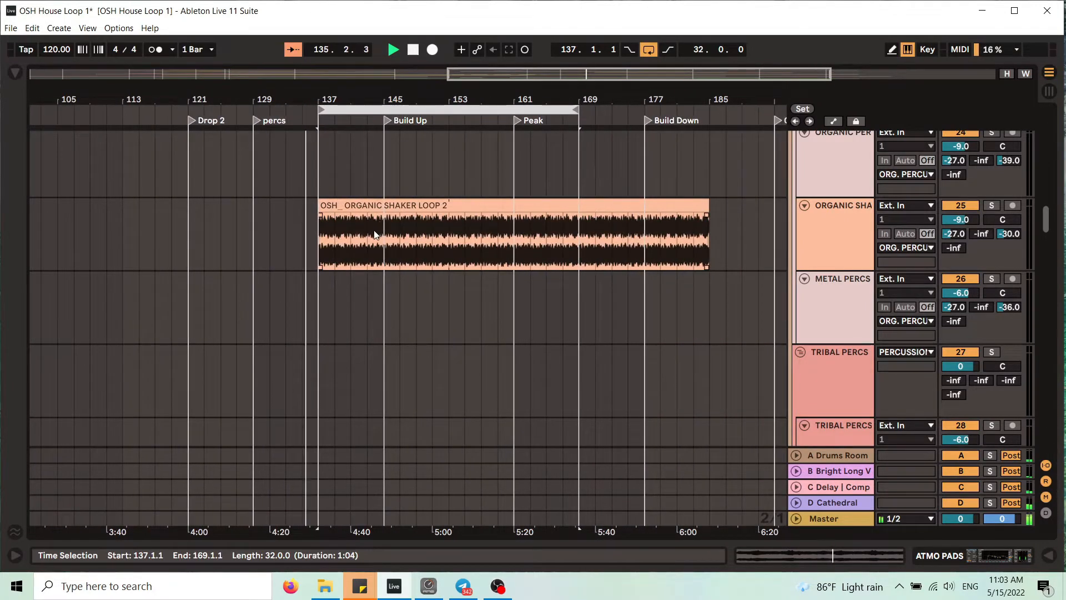
# Unfold the SUB track and compare its OSH_SUBBASS 5 clip with the earlier OSH_SUBBASS 2 clip.
pyautogui.scroll(2, 1046, 222)
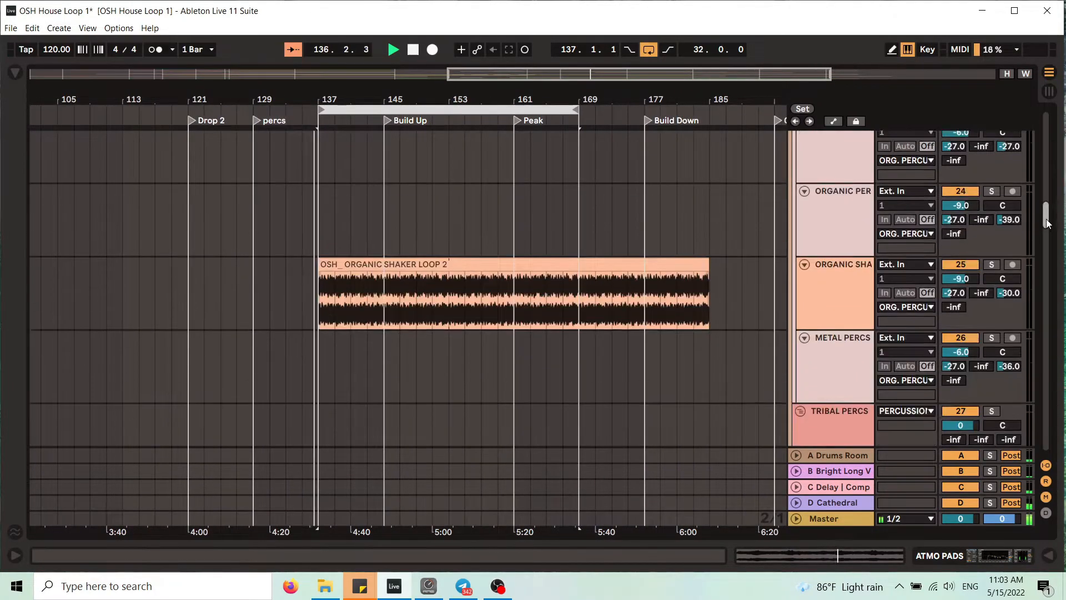
pyautogui.moveTo(1047, 222); pyautogui.dragTo(1050, 195)
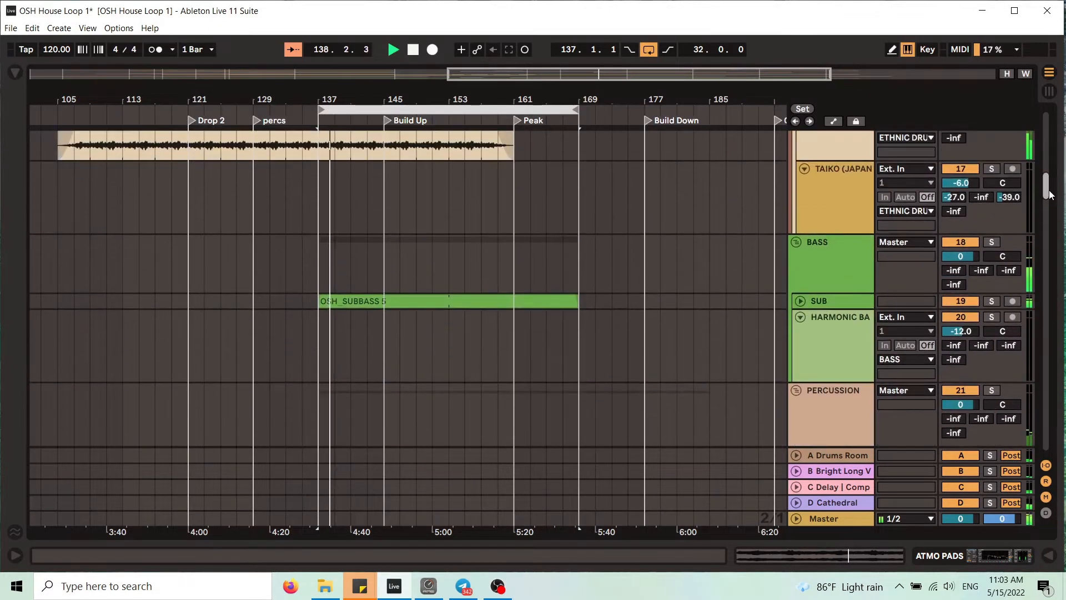
pyautogui.click(800, 301)
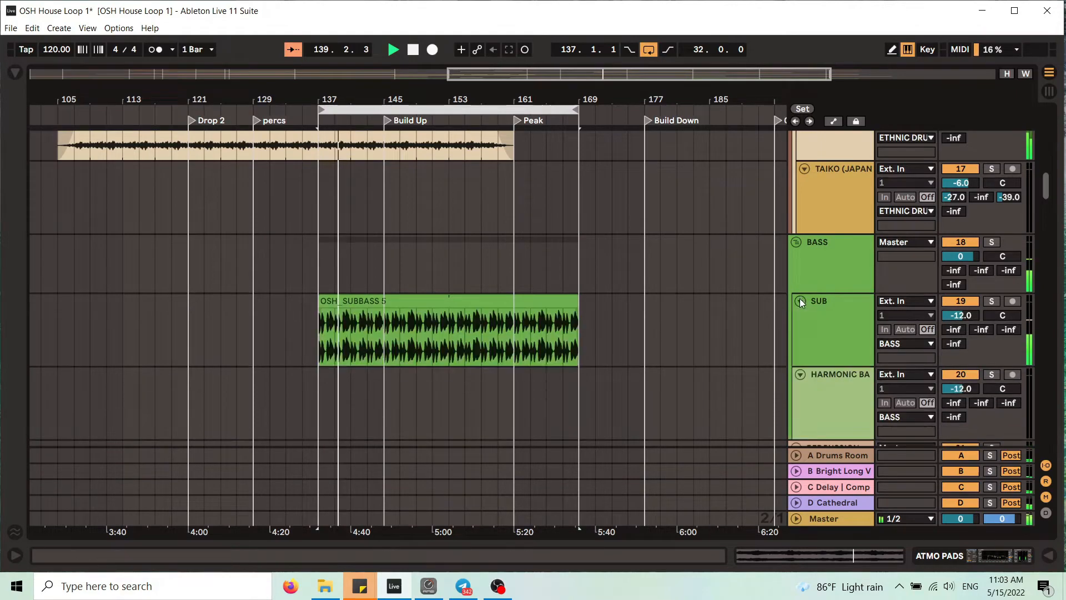
pyautogui.moveTo(393, 93); pyautogui.dragTo(560, 83)
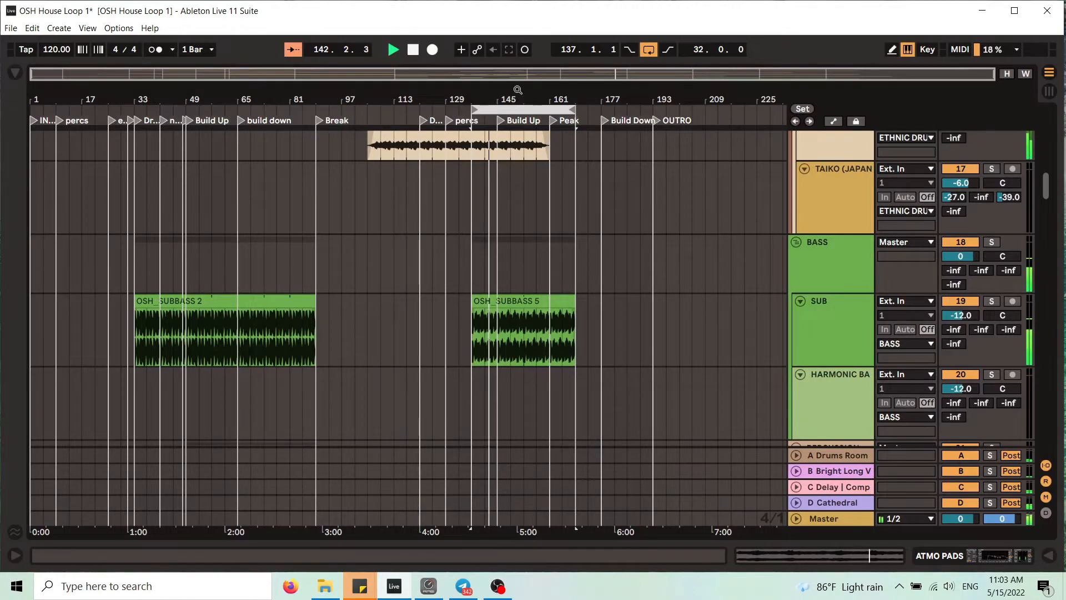
pyautogui.moveTo(517, 91); pyautogui.dragTo(418, 119)
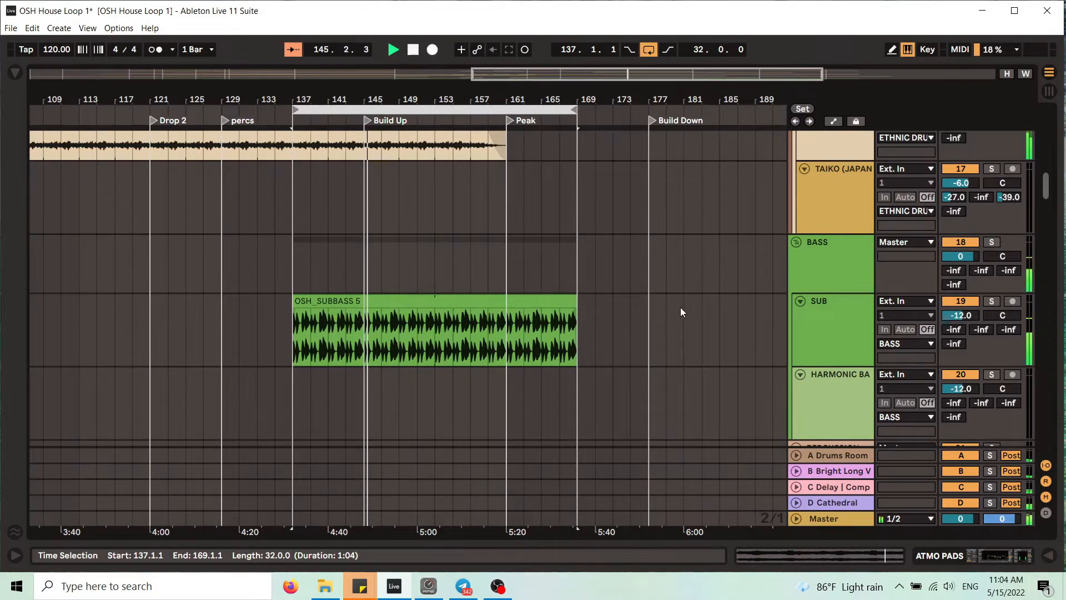
# Review the ethnic drum and organic percussion tracks around the second Build Up, and stop playback.
pyautogui.scroll(6, 681, 308)
pyautogui.scroll(-8, 673, 308)
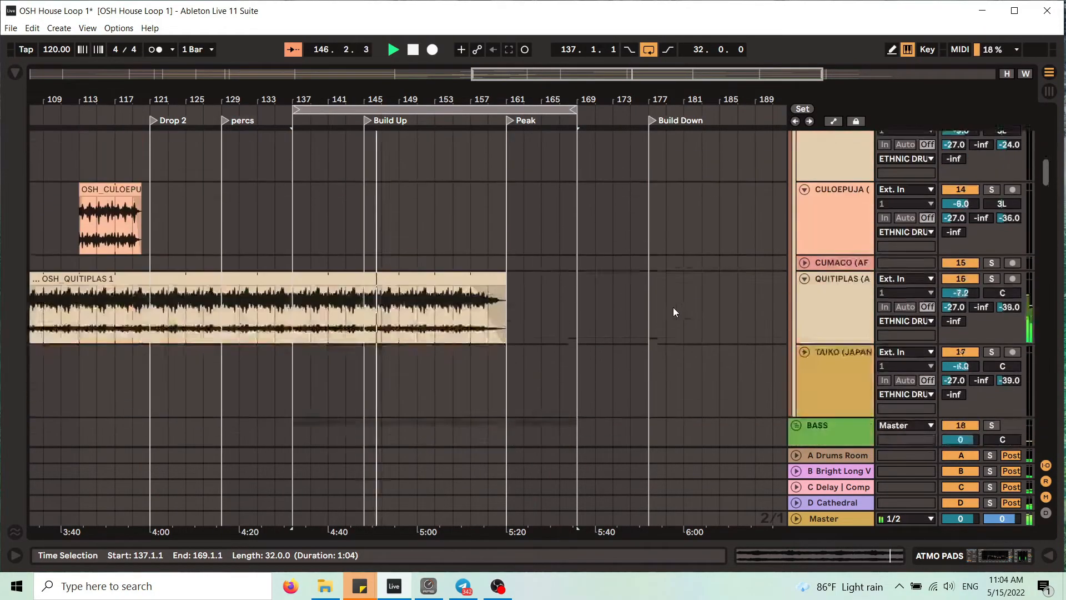
pyautogui.scroll(-10, 668, 305)
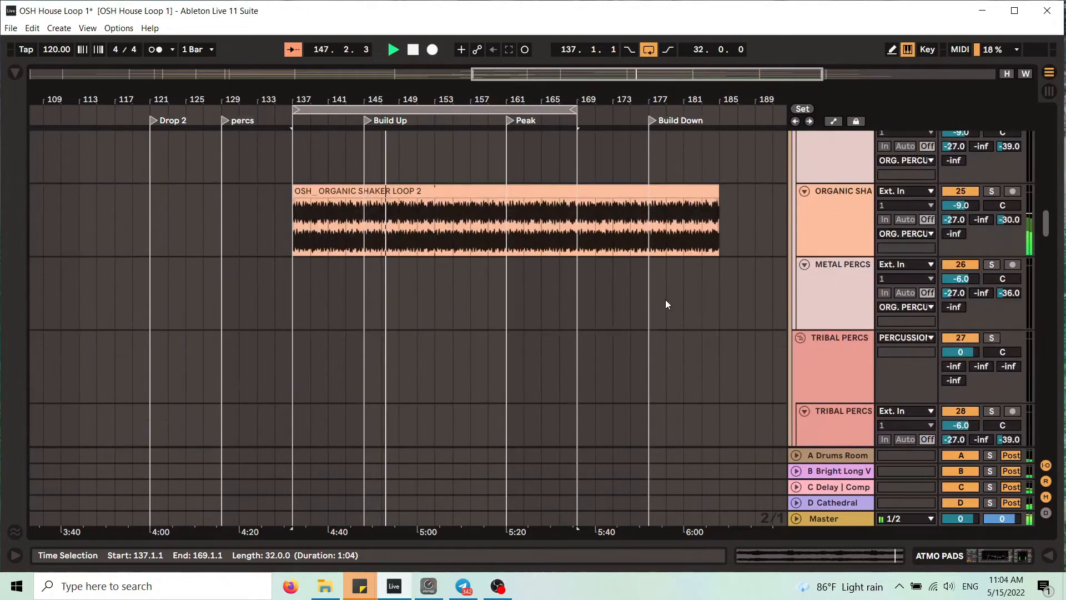
pyautogui.press('space')
pyautogui.scroll(-10, 666, 299)
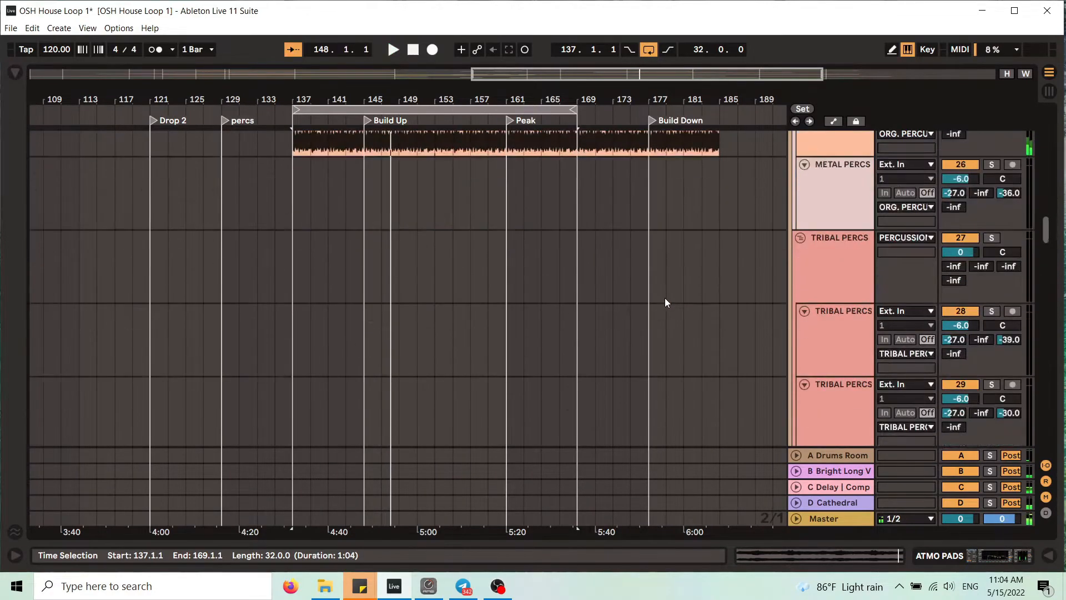
# Audition the OSH_FLUTE ATMO 3 clip in the second Build Up with its track soloed, then turn the solo off.
pyautogui.scroll(-12, 665, 300)
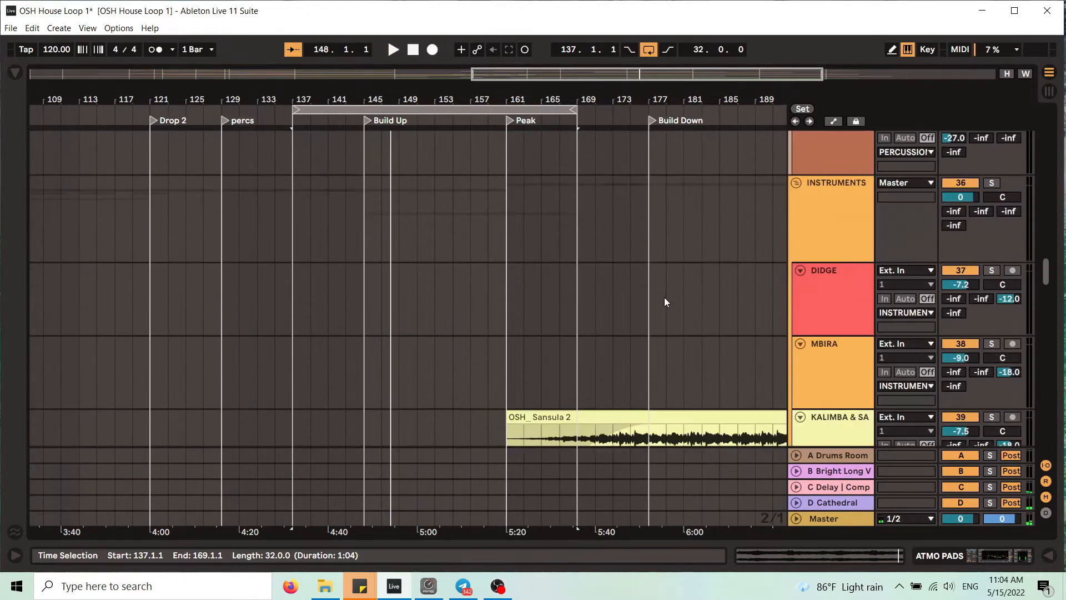
pyautogui.scroll(-8, 665, 302)
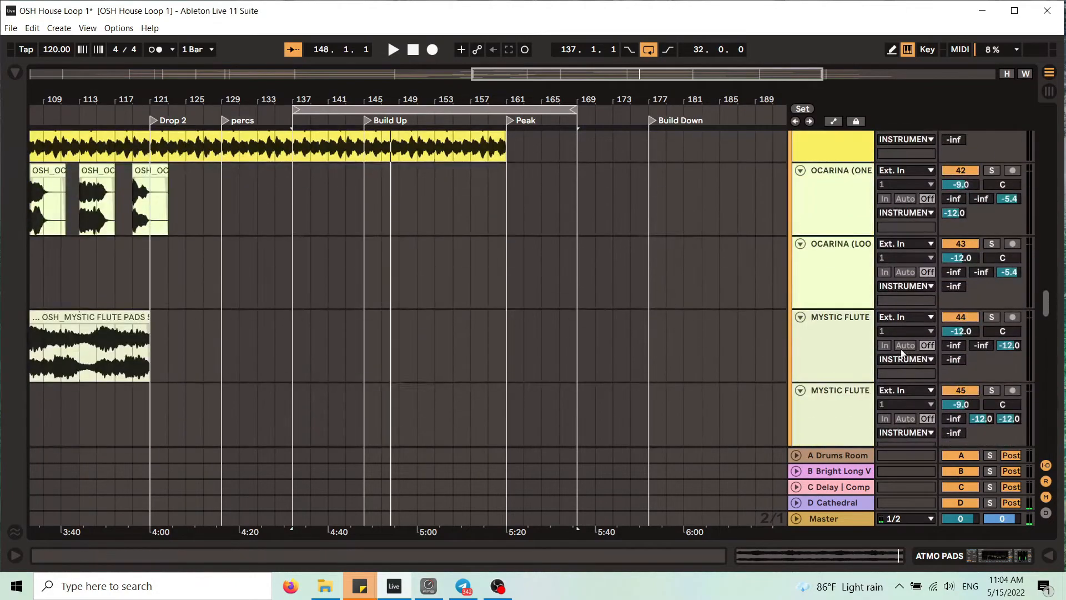
pyautogui.moveTo(1051, 301); pyautogui.dragTo(1050, 326)
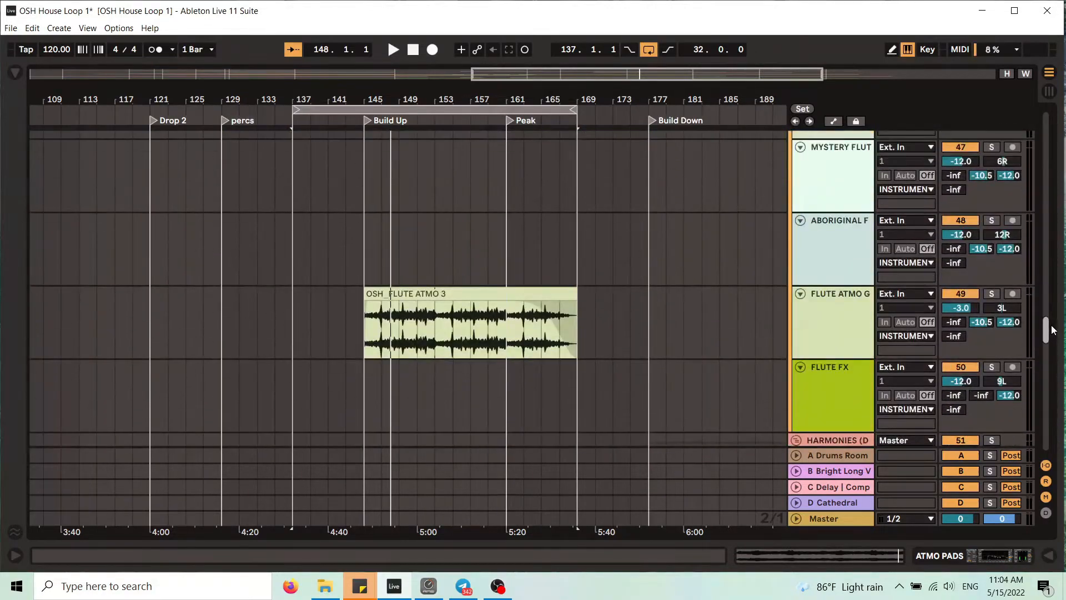
pyautogui.click(991, 294)
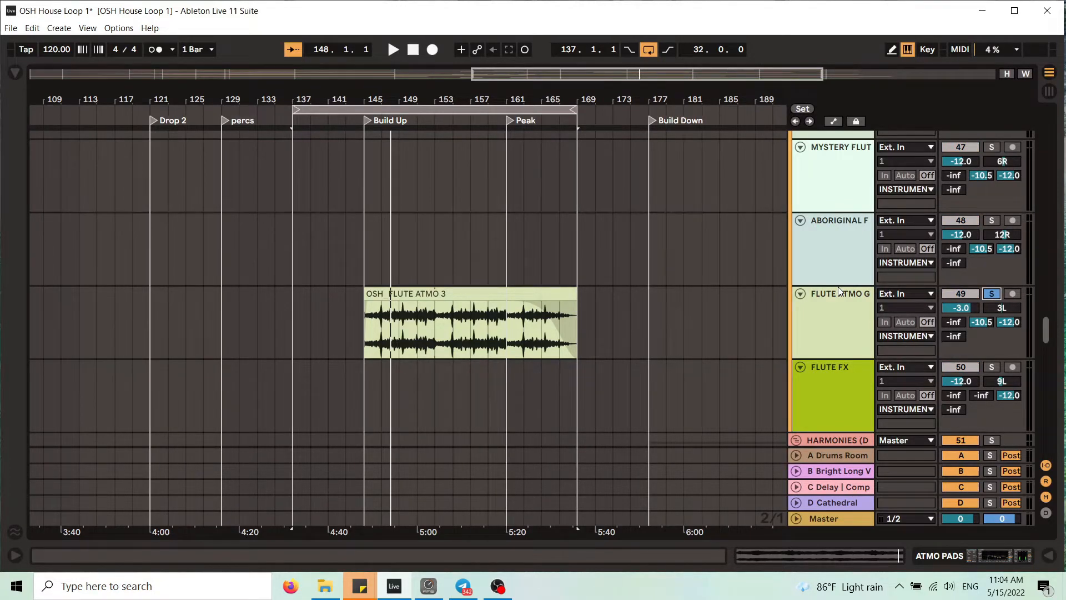
pyautogui.press('space')
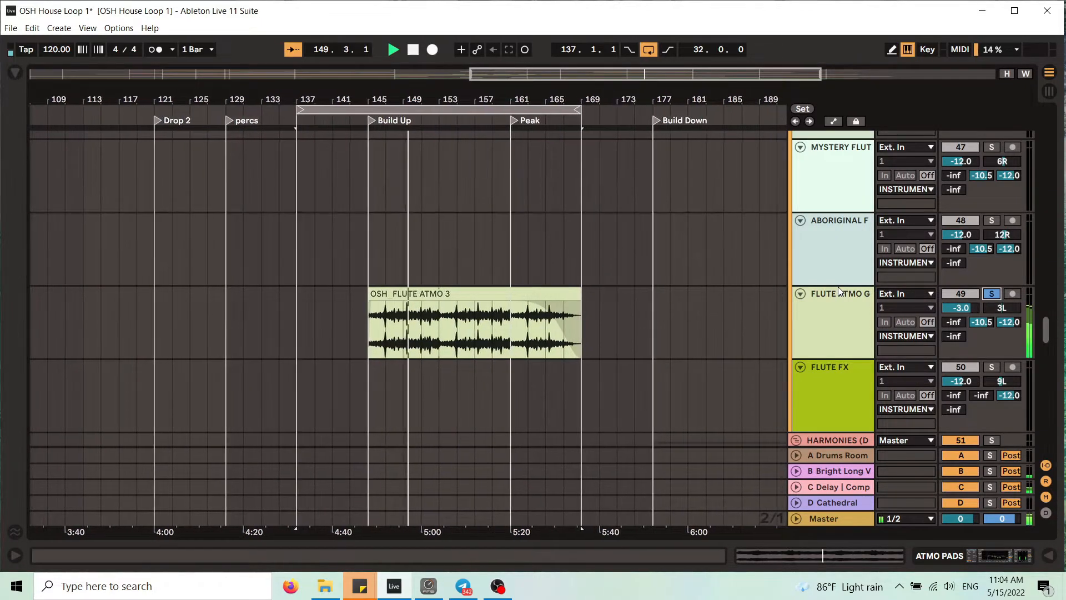
pyautogui.click(992, 295)
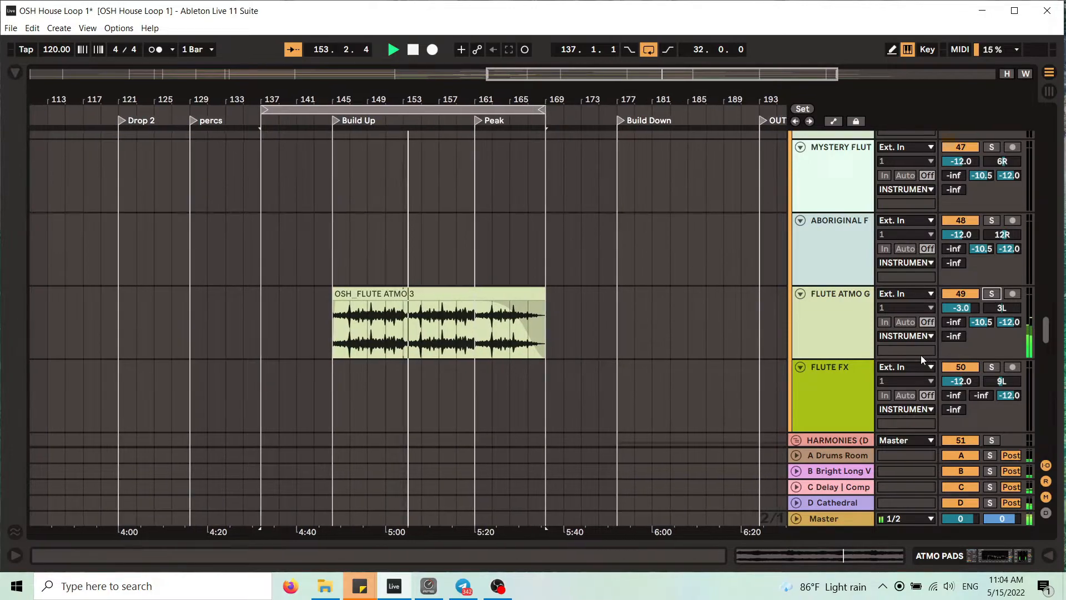
# Move the 32-bar loop region to bars 161 to 193, starting at the Peak, and select the OSH_HNDPN & SNSL 3 clip.
pyautogui.moveTo(1044, 328); pyautogui.dragTo(1058, 285)
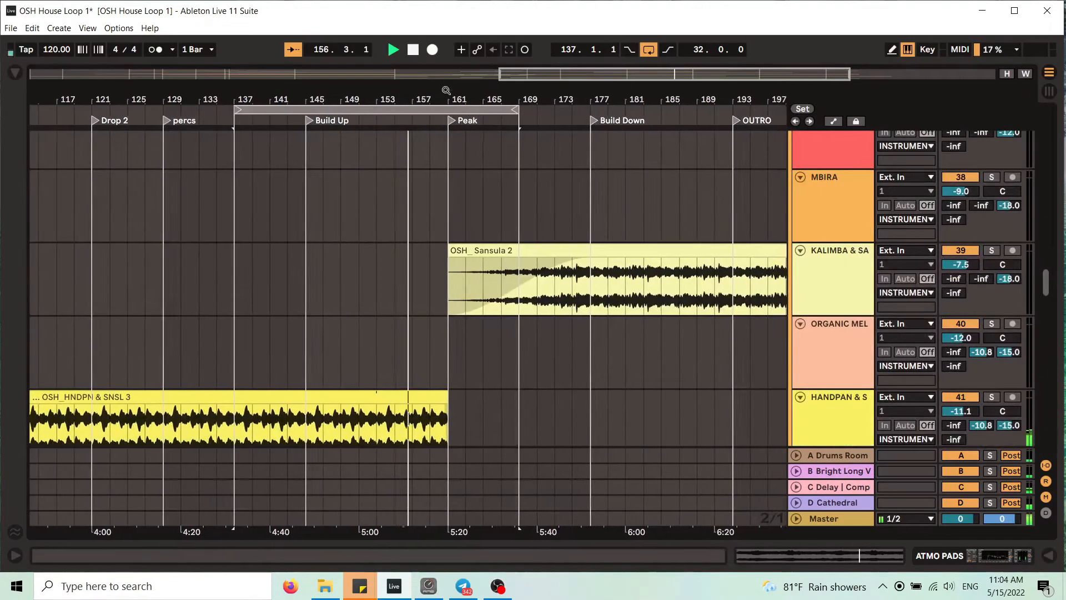
pyautogui.moveTo(444, 94); pyautogui.dragTo(572, 111)
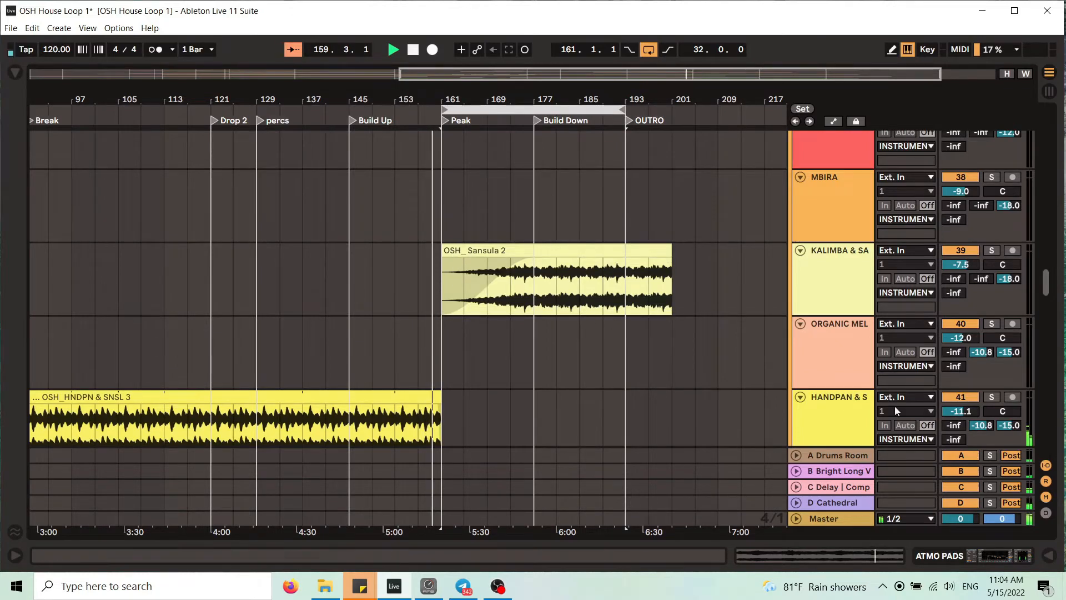
pyautogui.scroll(-3, 484, 278)
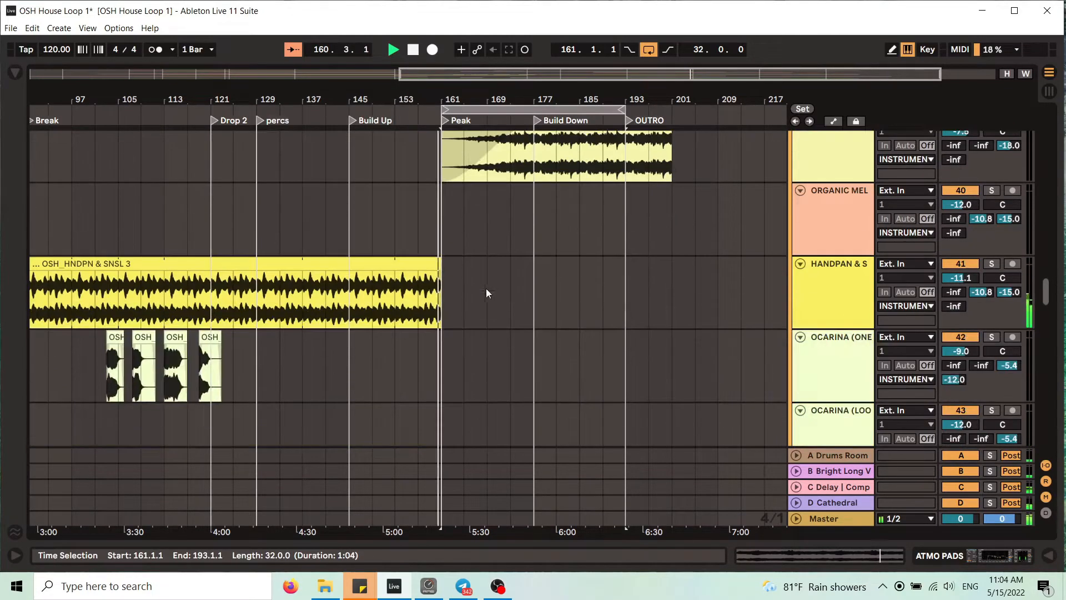
pyautogui.click(402, 264)
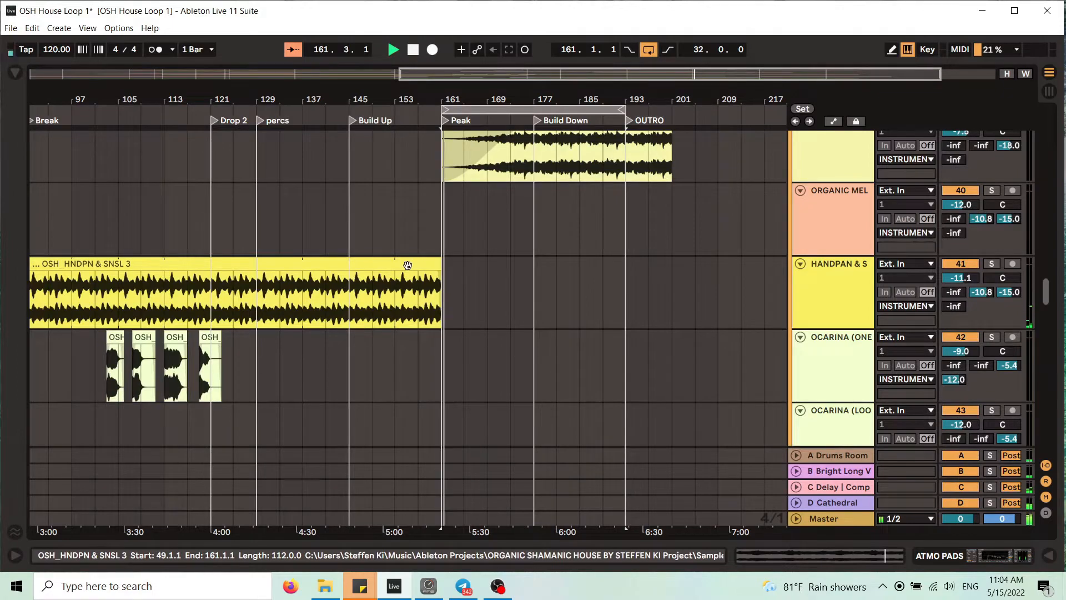
# Review the tracks playing from the Peak, including the Tribal Village Morning Chant, OSH_ATMO PAD 18 and OSH_Sansula 2 clips.
pyautogui.scroll(-6, 535, 400)
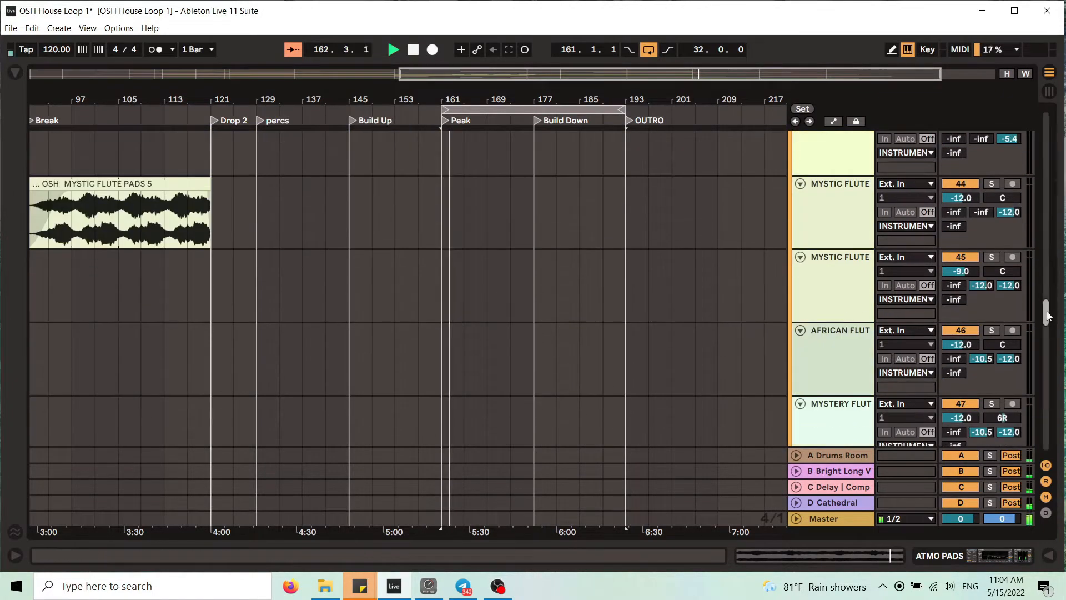
pyautogui.moveTo(1048, 311); pyautogui.dragTo(1062, 459)
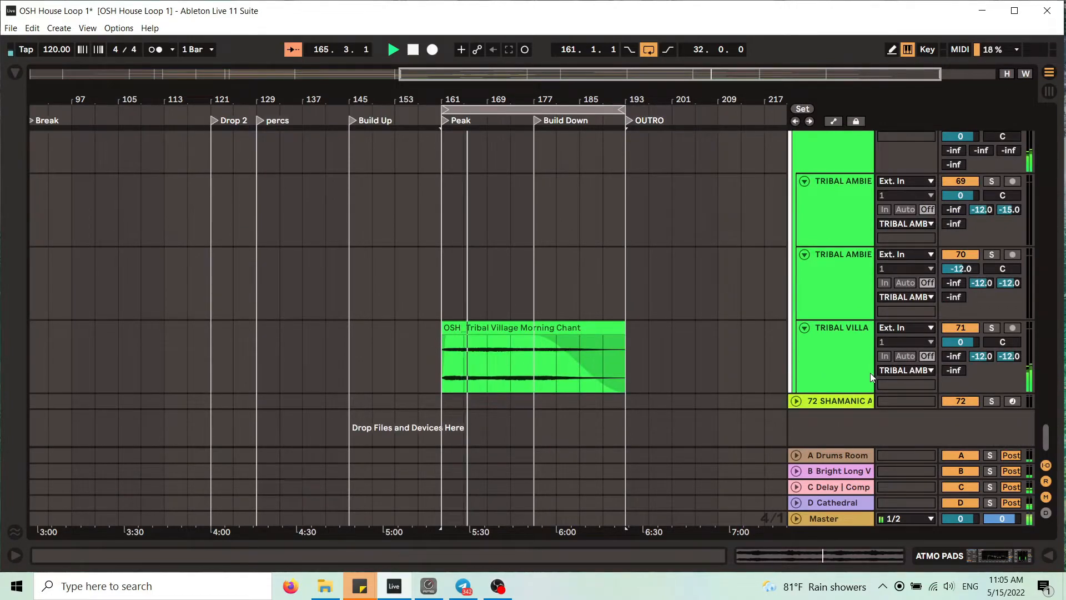
pyautogui.moveTo(1046, 440); pyautogui.dragTo(1041, 401)
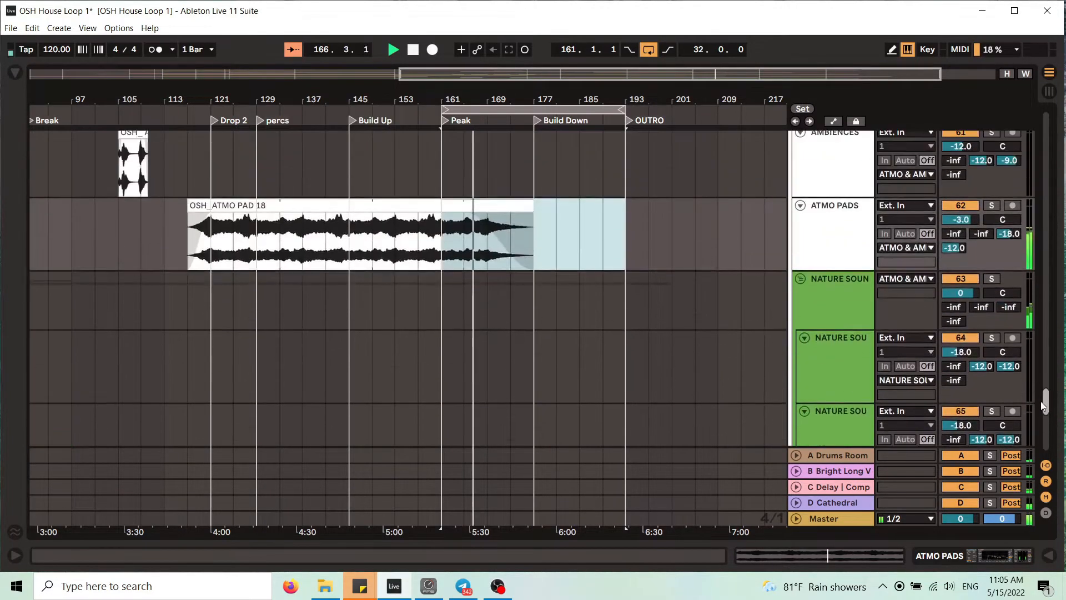
pyautogui.scroll(15, 494, 282)
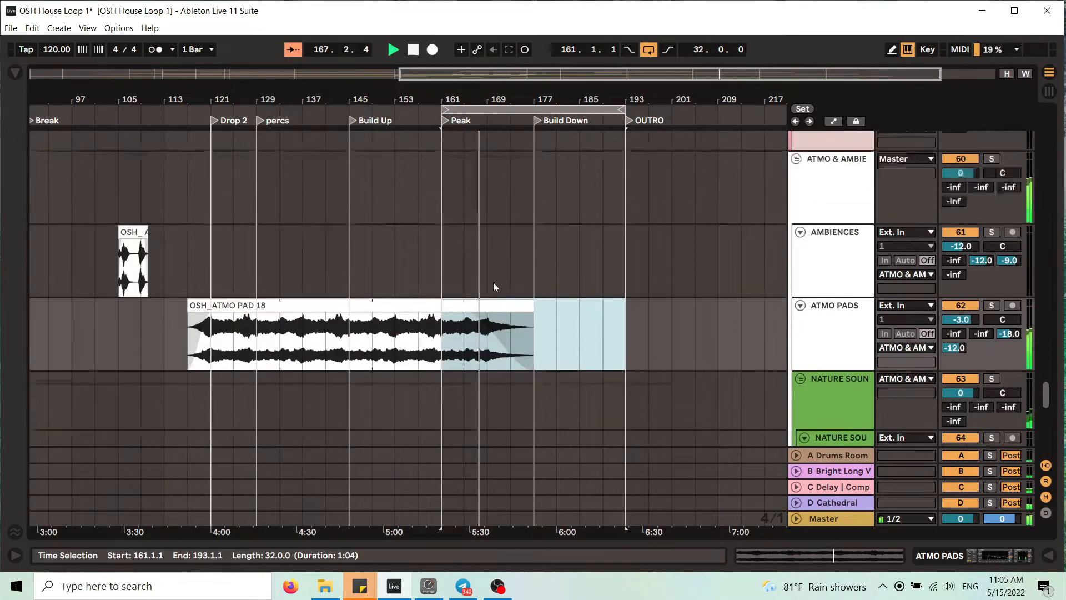
pyautogui.scroll(10, 501, 282)
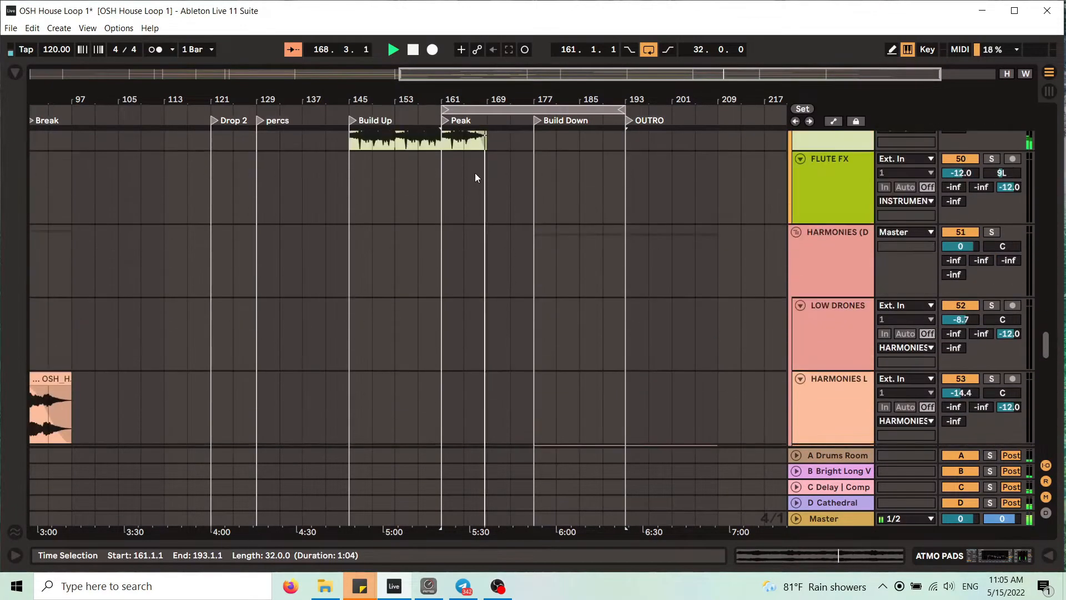
pyautogui.scroll(8, 464, 268)
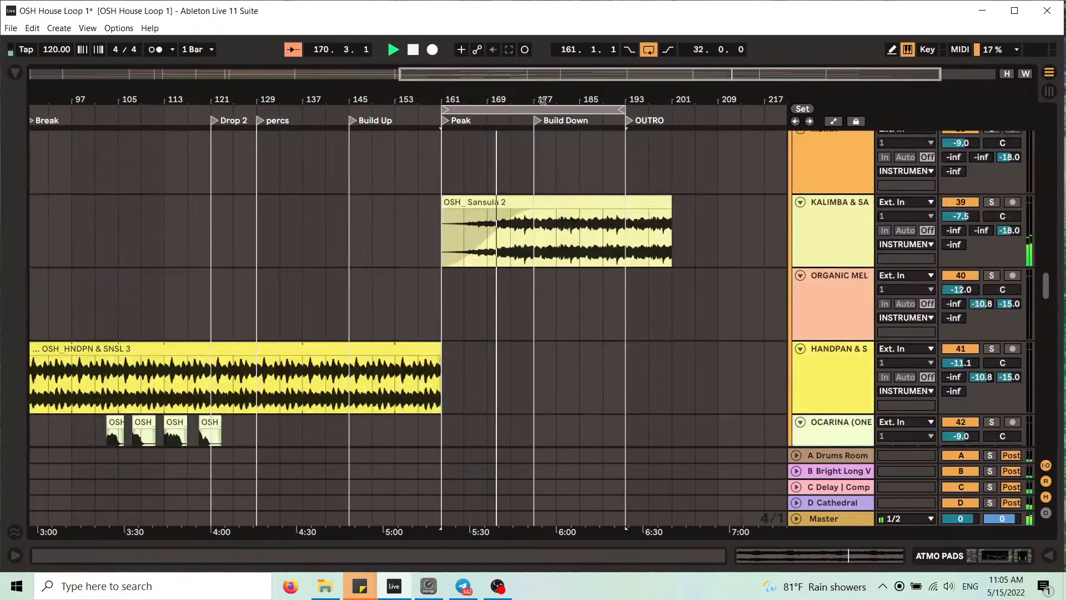
# Move the 32-bar loop region to bars 177 to 209, starting at the Build Down.
pyautogui.moveTo(544, 97); pyautogui.dragTo(567, 102)
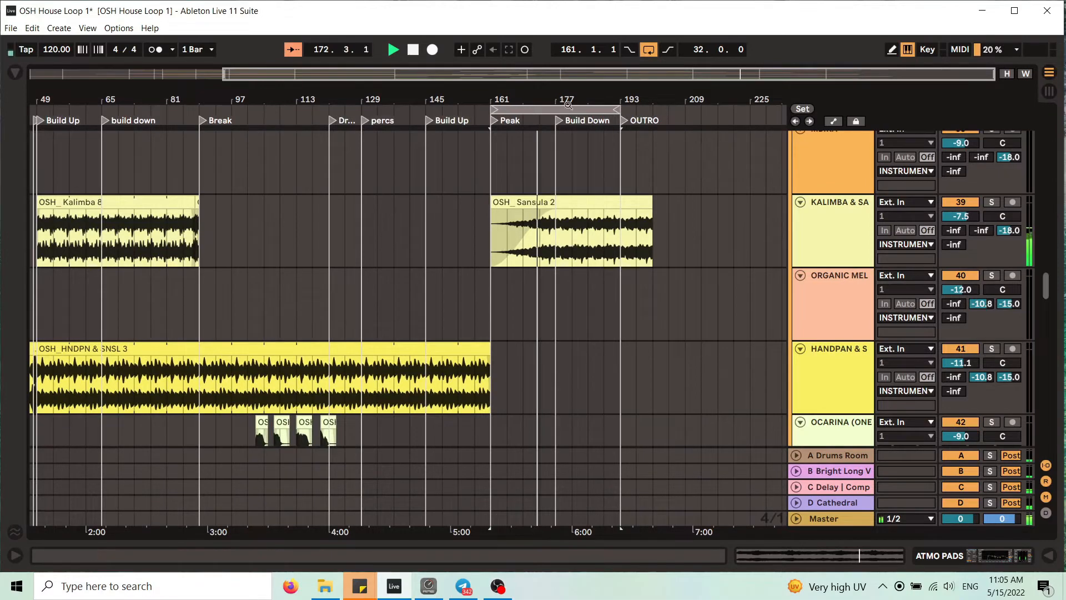
pyautogui.moveTo(570, 105); pyautogui.dragTo(634, 107)
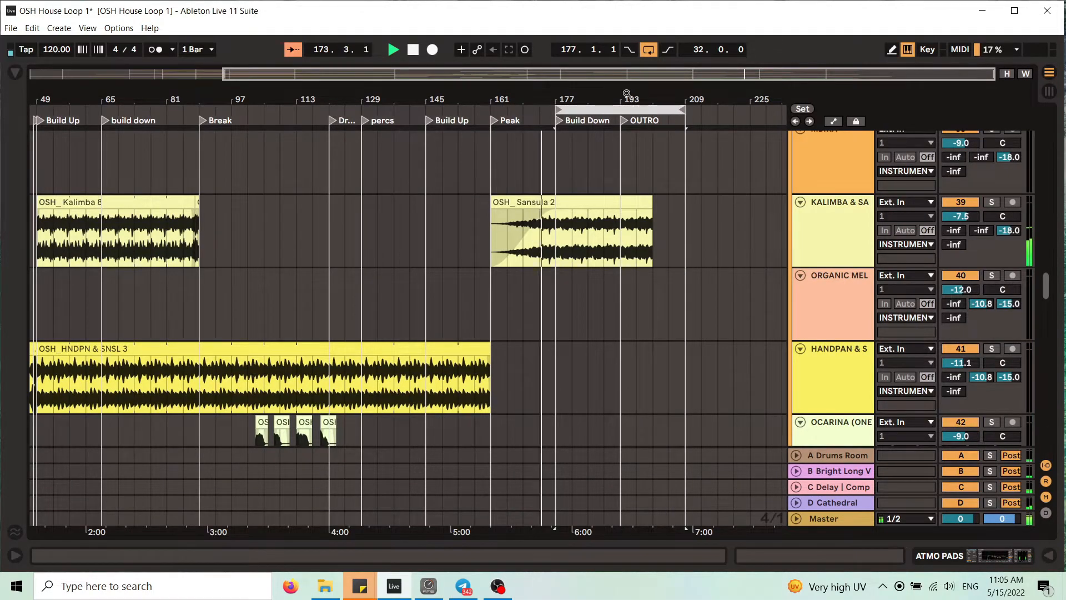
pyautogui.moveTo(714, 101); pyautogui.dragTo(715, 98)
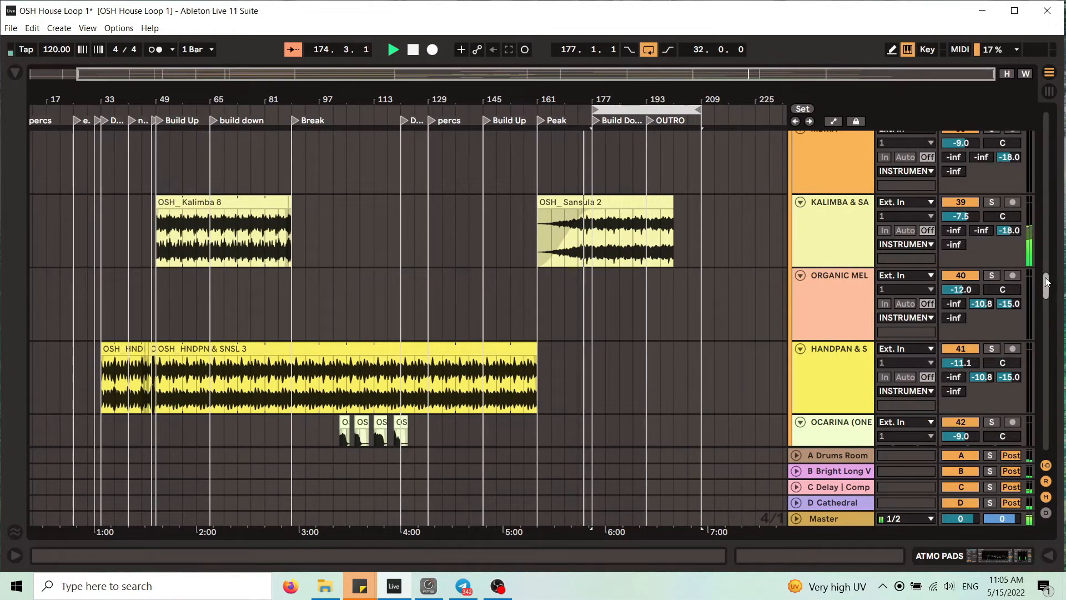
# Examine the OSH_HARMONY LOW 3 clip on the low harmonies track through the Build Down and Outro.
pyautogui.moveTo(1047, 283); pyautogui.dragTo(1046, 359)
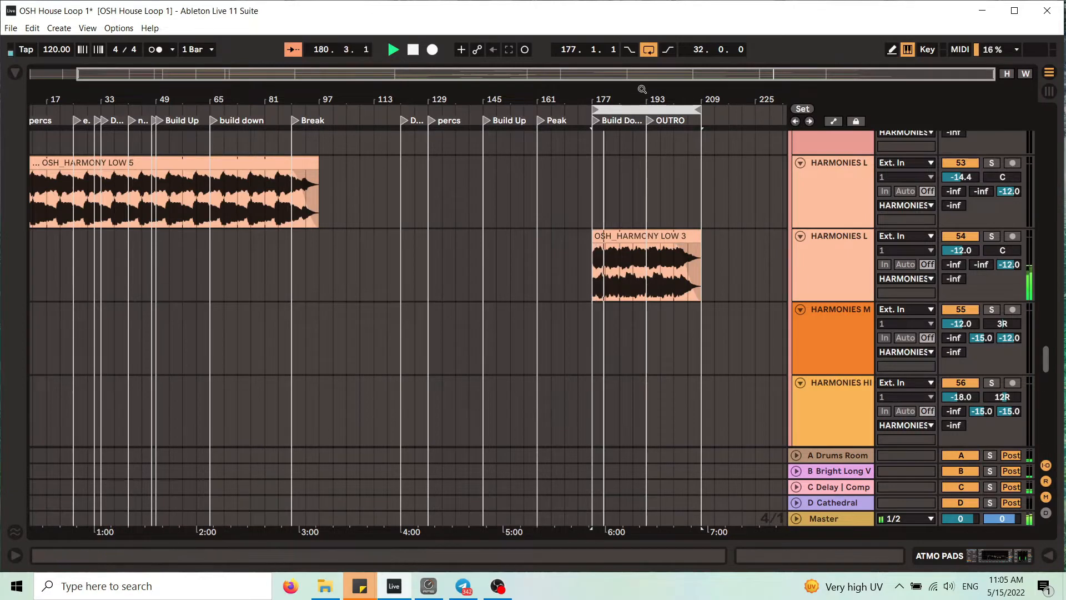
pyautogui.moveTo(641, 92); pyautogui.dragTo(571, 105)
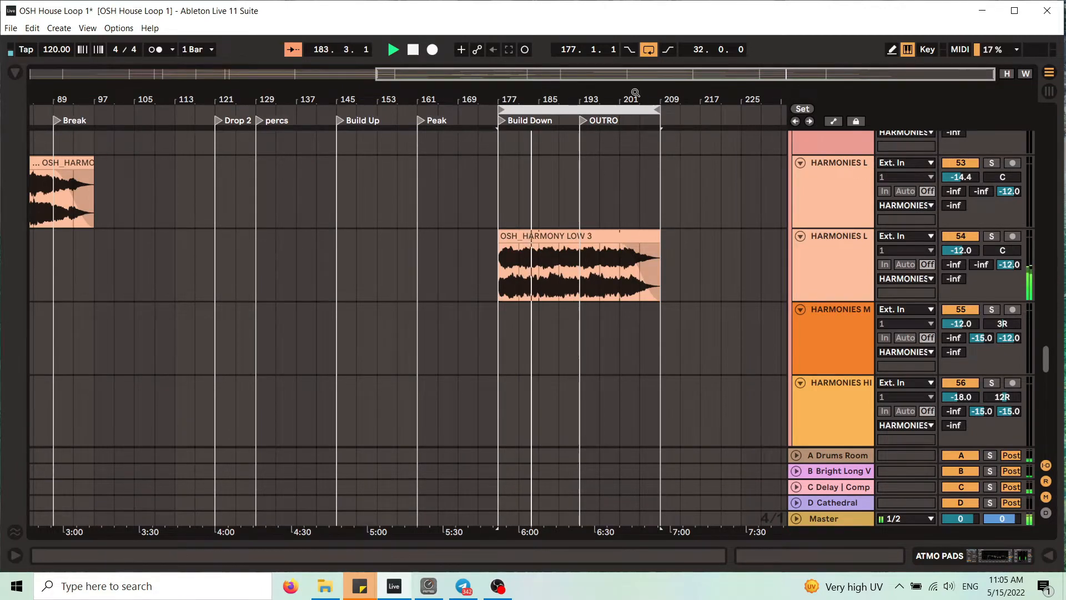
pyautogui.moveTo(635, 96); pyautogui.dragTo(649, 88)
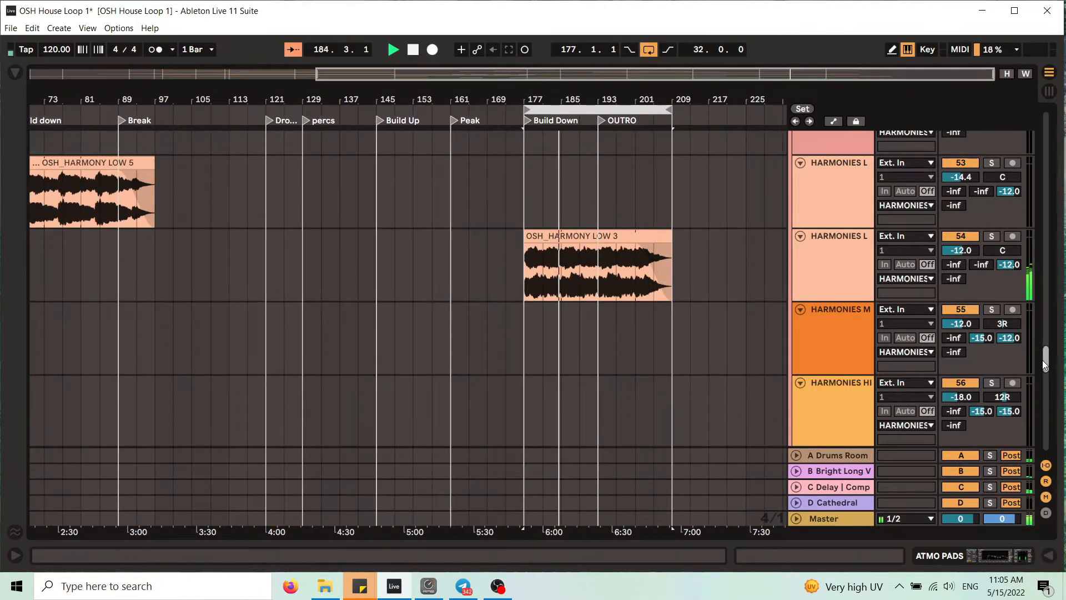
pyautogui.moveTo(1046, 358); pyautogui.dragTo(1044, 361)
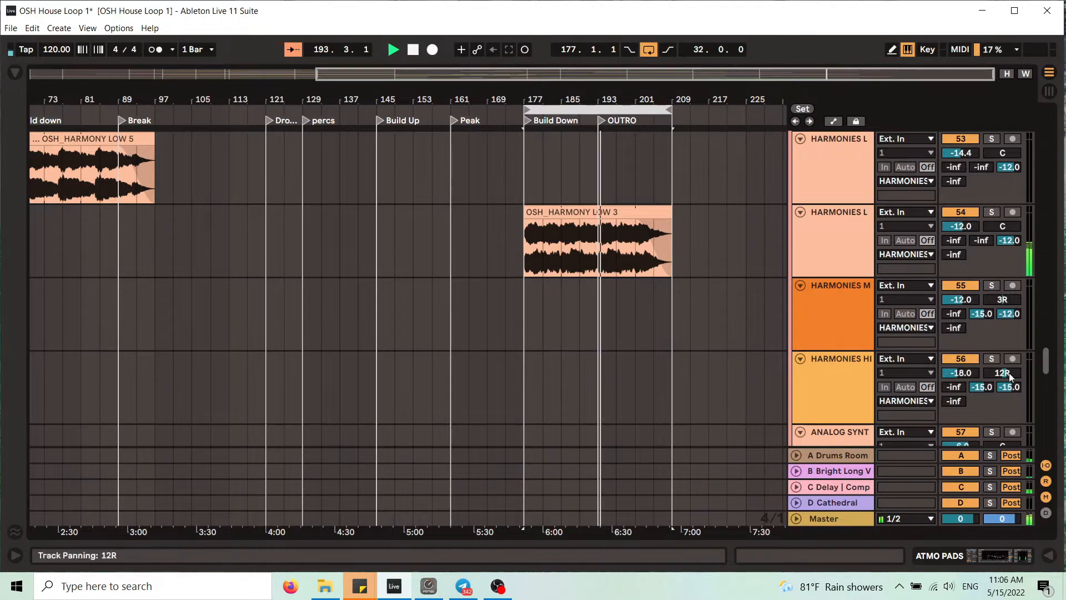
# Check where the OSH_Sansula 2 and OSH_ORGANIC SHAKER LOOP 2 clips end relative to the Build Down and Outro.
pyautogui.moveTo(1045, 358); pyautogui.dragTo(1041, 283)
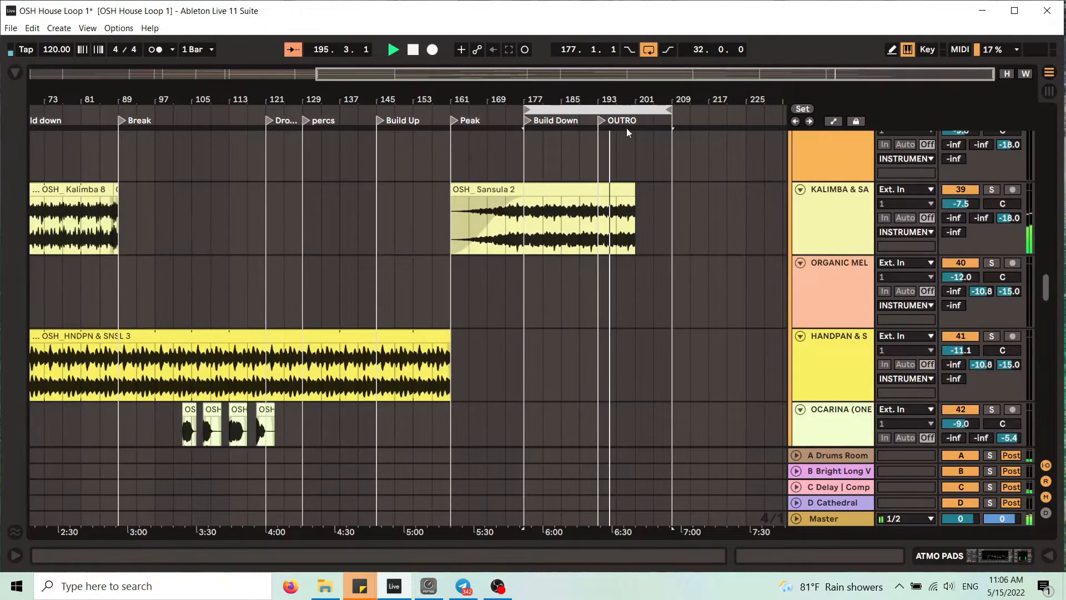
pyautogui.moveTo(626, 100); pyautogui.dragTo(598, 202)
pyautogui.scroll(3, 632, 294)
pyautogui.scroll(10, 632, 295)
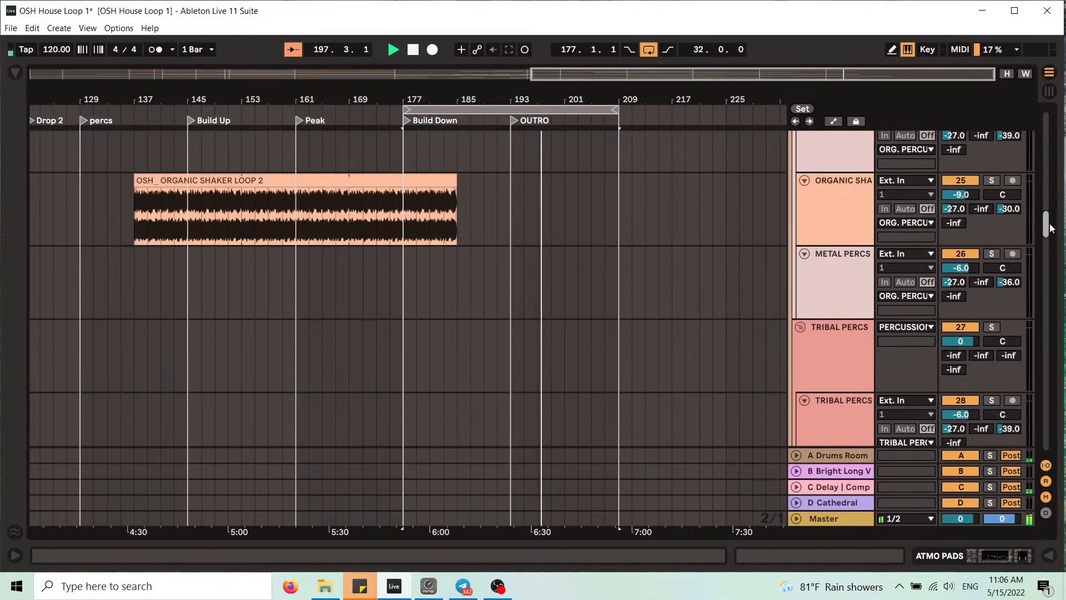
# Inspect the kick, shamanic drum and ethnic drum tracks in the Outro to see where the drums stop.
pyautogui.moveTo(1046, 222); pyautogui.dragTo(1045, 164)
pyautogui.moveTo(527, 100); pyautogui.dragTo(427, 151)
pyautogui.scroll(10, 844, 198)
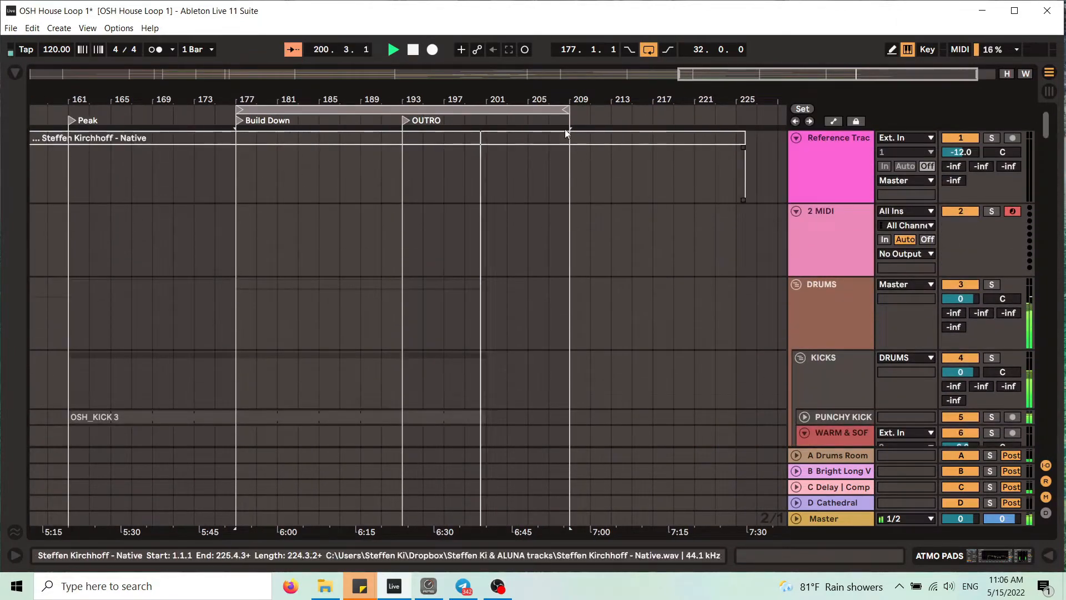
pyautogui.moveTo(502, 90); pyautogui.dragTo(533, 90)
pyautogui.scroll(-10, 633, 261)
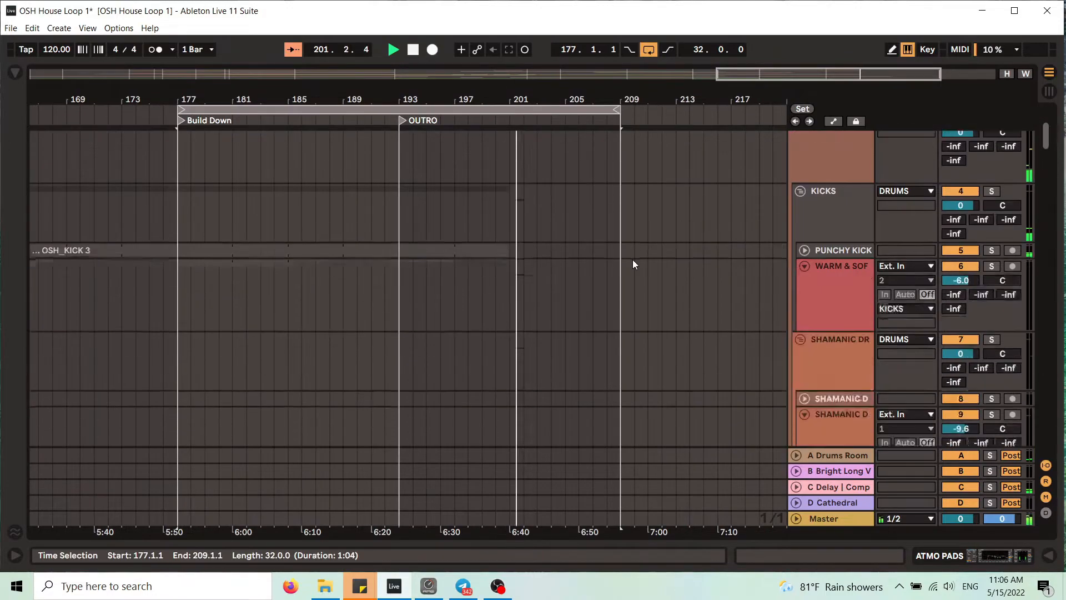
pyautogui.scroll(-2, 633, 271)
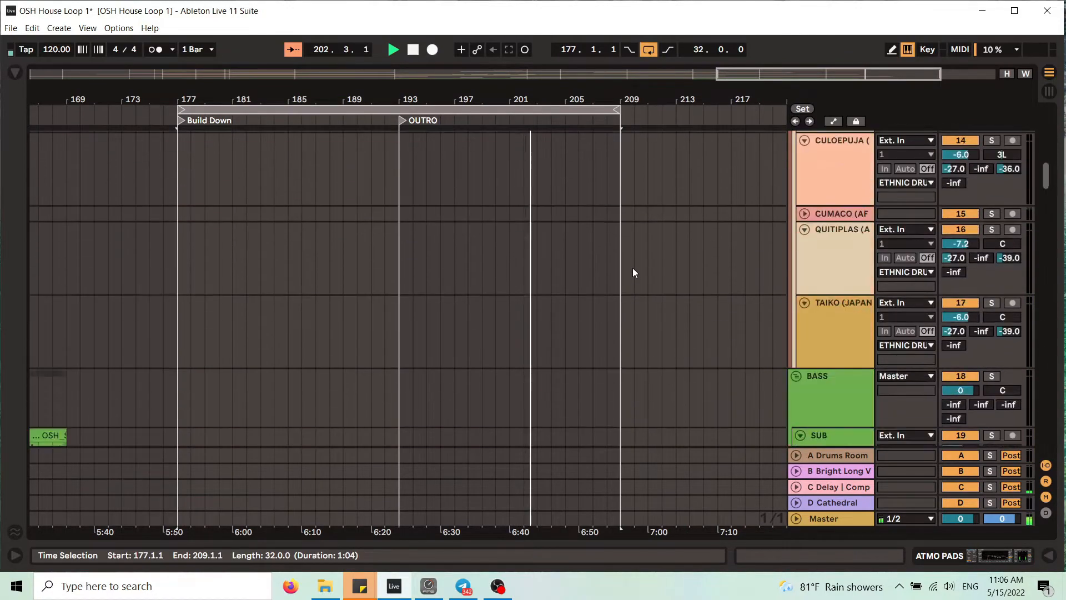
# Extend the loop region to 44 bars, ending at bar 221, and review the bass and percussion tracks in the Outro.
pyautogui.moveTo(632, 99); pyautogui.dragTo(663, 55)
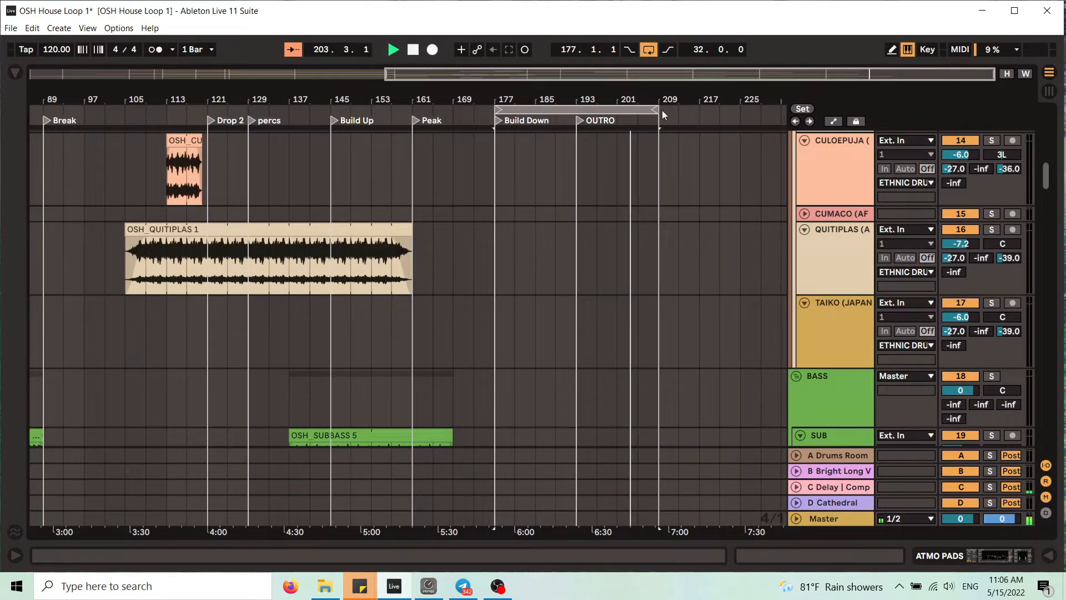
pyautogui.moveTo(659, 110); pyautogui.dragTo(720, 110)
pyautogui.scroll(-12, 674, 228)
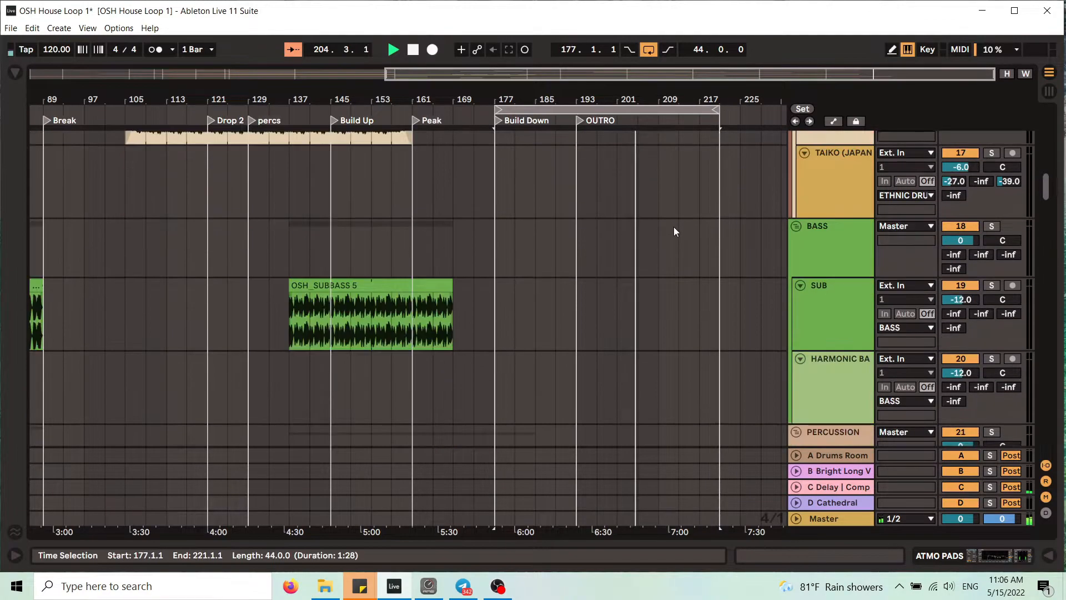
pyautogui.scroll(-3, 675, 239)
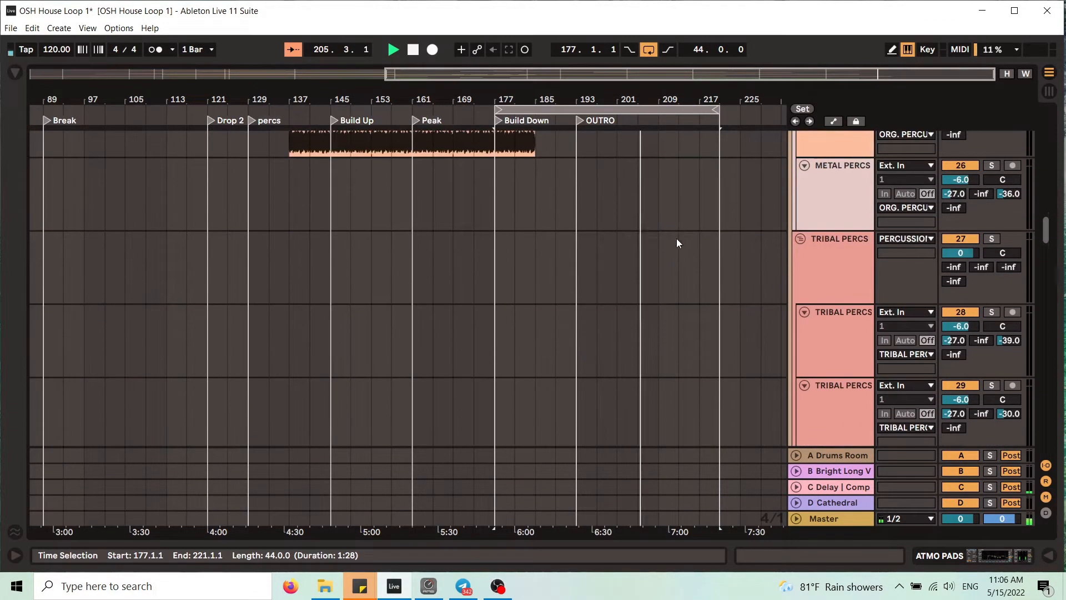
pyautogui.scroll(-3, 1051, 254)
# Show the full arrangement length from the first track and stop playback.
pyautogui.moveTo(1051, 254); pyautogui.dragTo(1059, 95)
pyautogui.moveTo(609, 95); pyautogui.dragTo(414, 49)
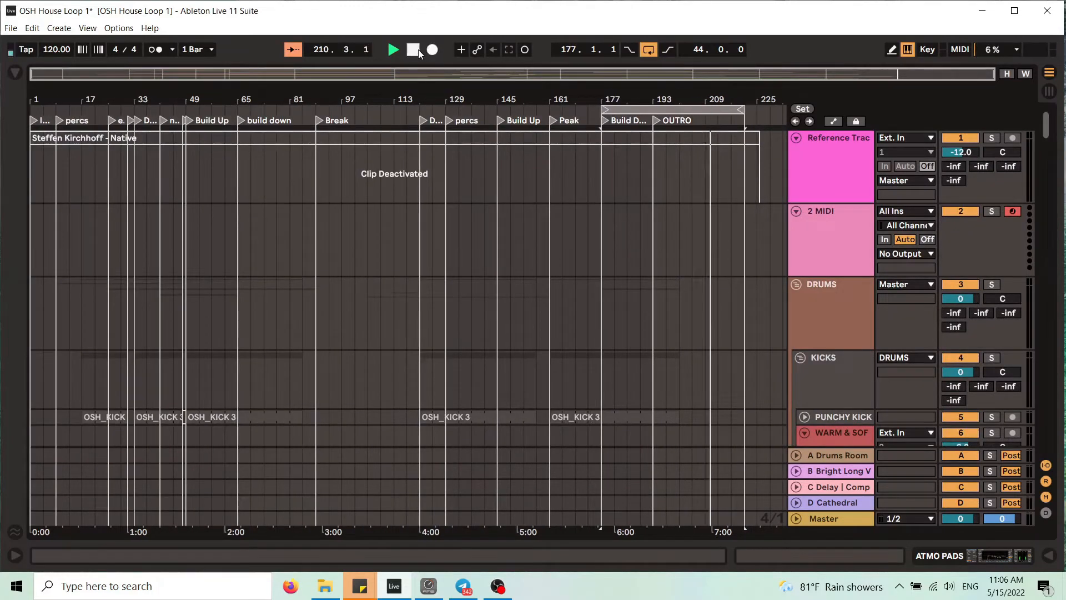
pyautogui.click(413, 50)
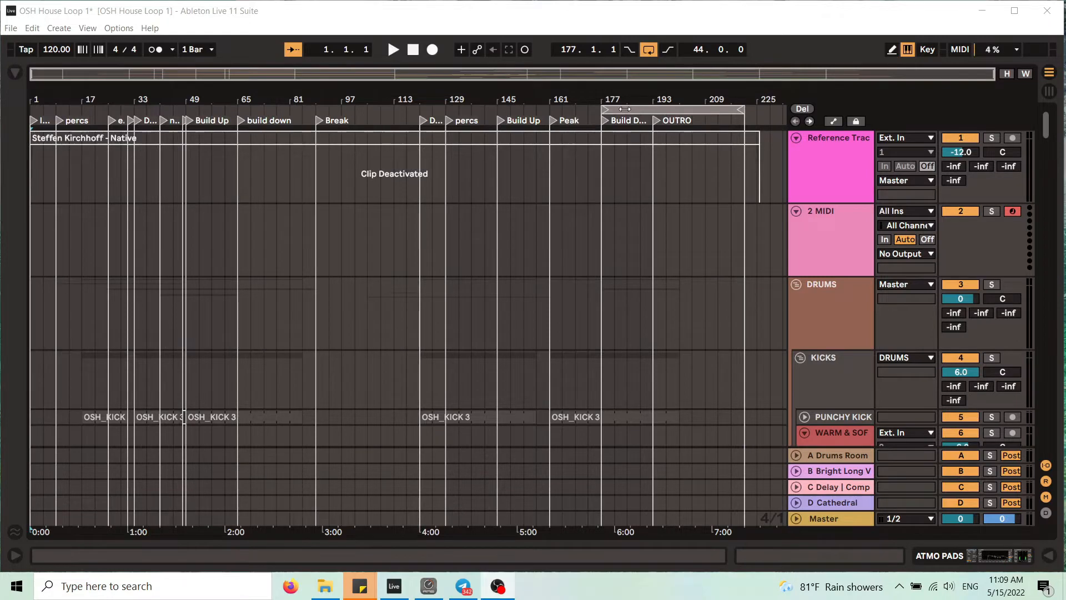
# Move the 44-bar loop region to start at bar 1 and switch to Session View.
pyautogui.moveTo(672, 109); pyautogui.dragTo(22, 111)
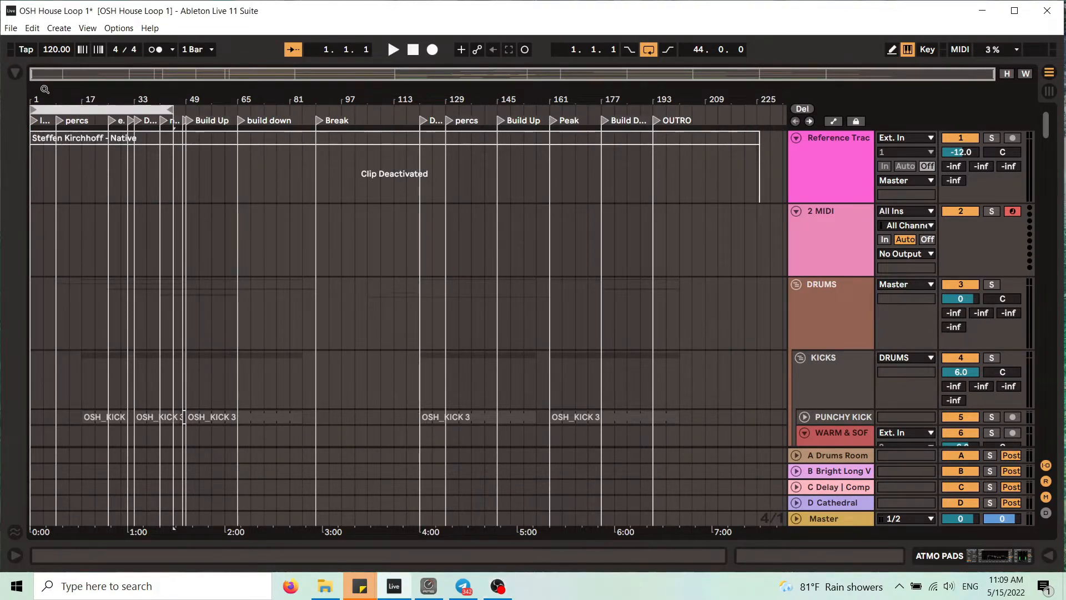
pyautogui.click(1050, 92)
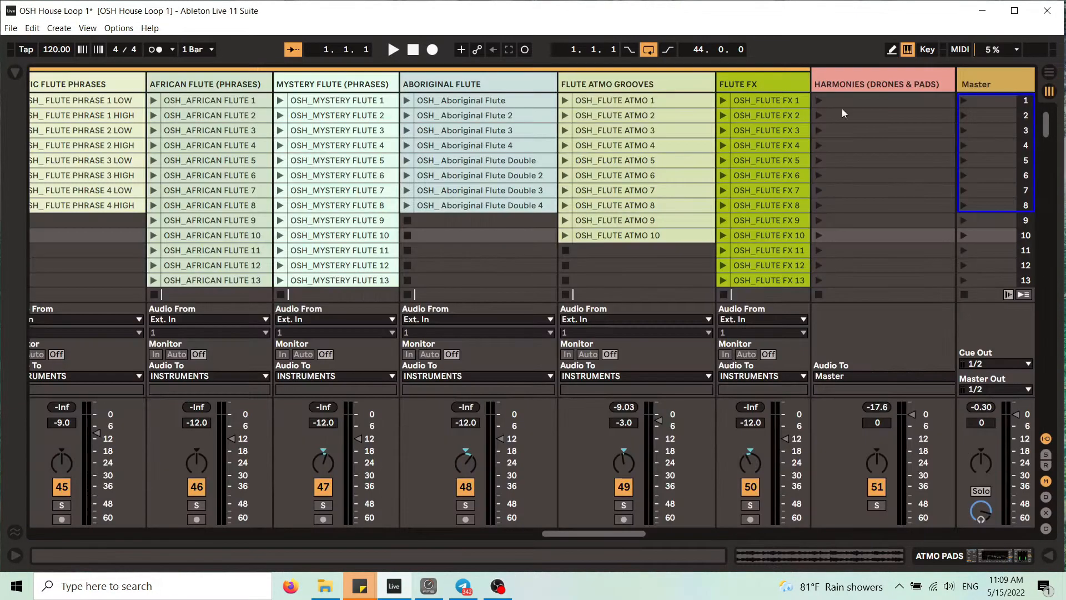
# Open the 72 SHAMANIC ATMOS FX track's devices and browse its drum rack through to the Jungle FX pads.
pyautogui.moveTo(625, 532); pyautogui.dragTo(1043, 510)
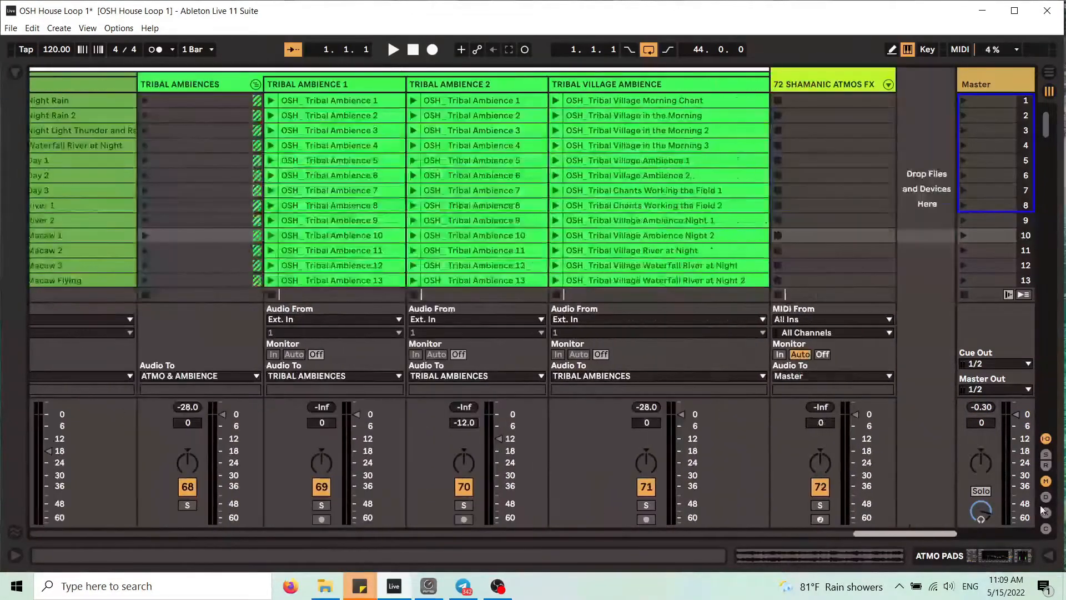
pyautogui.doubleClick(826, 73)
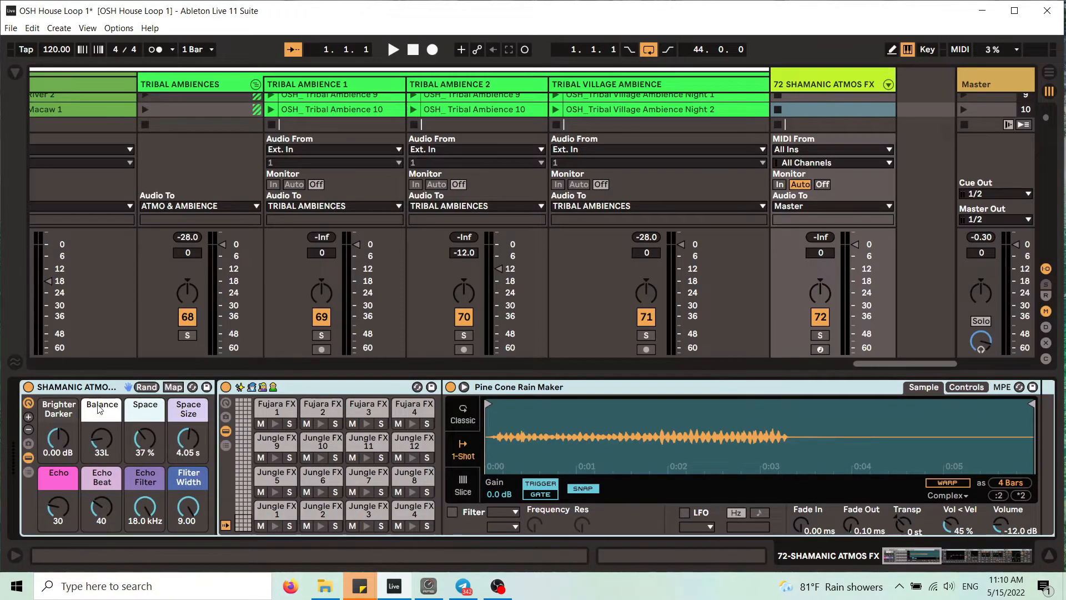
pyautogui.click(243, 453)
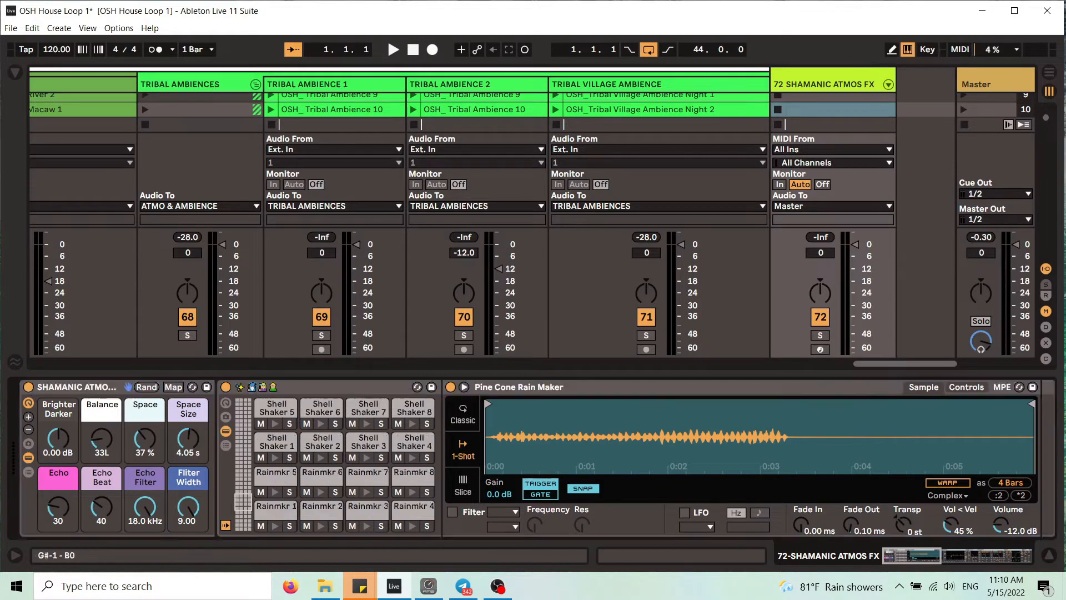
pyautogui.moveTo(243, 452); pyautogui.dragTo(242, 527)
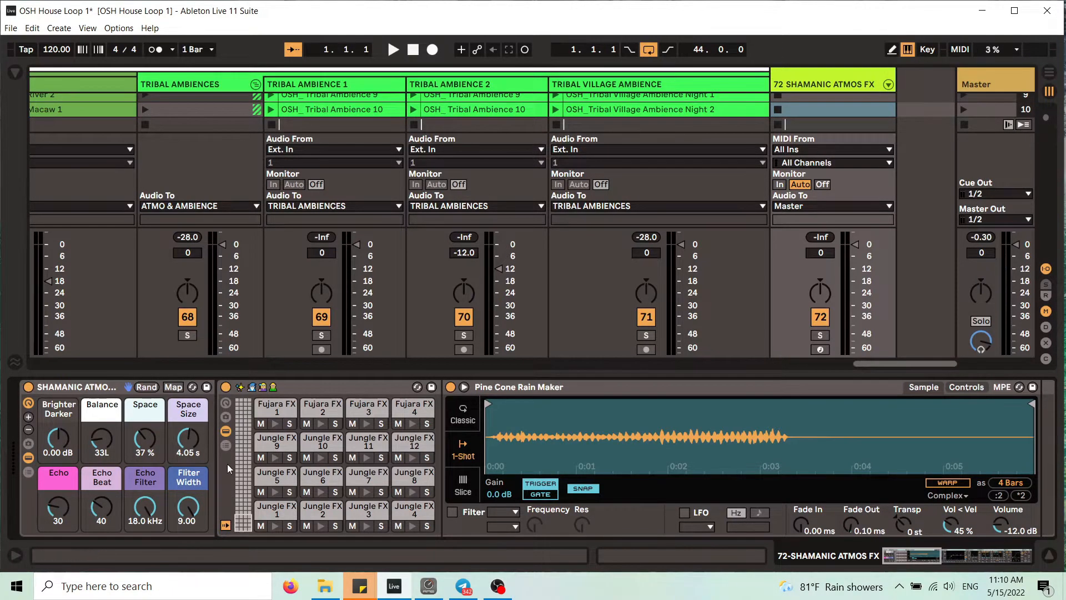
# Audition Jungle FX and shaker pads in the drum rack, and bring the leaves, wood and chimes pads into view.
pyautogui.click(276, 527)
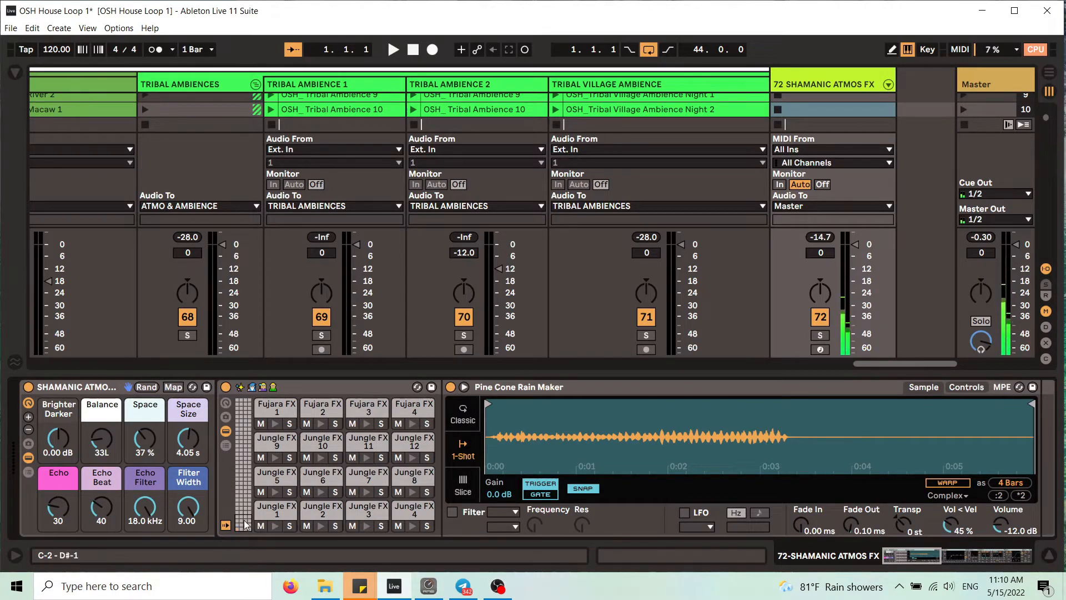
pyautogui.scroll(5, 266, 500)
pyautogui.click(276, 457)
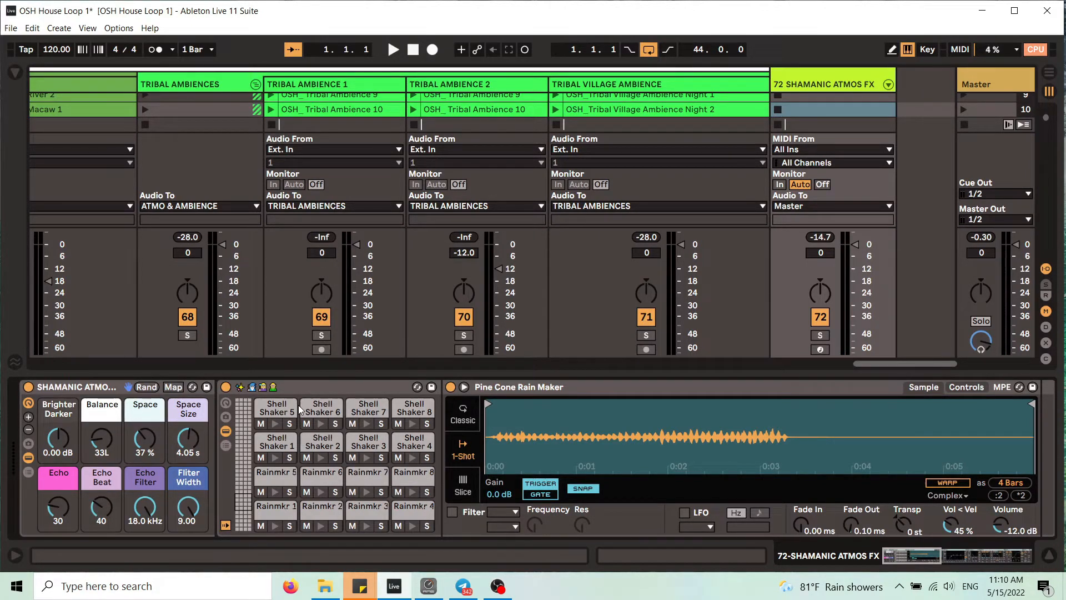
pyautogui.click(413, 424)
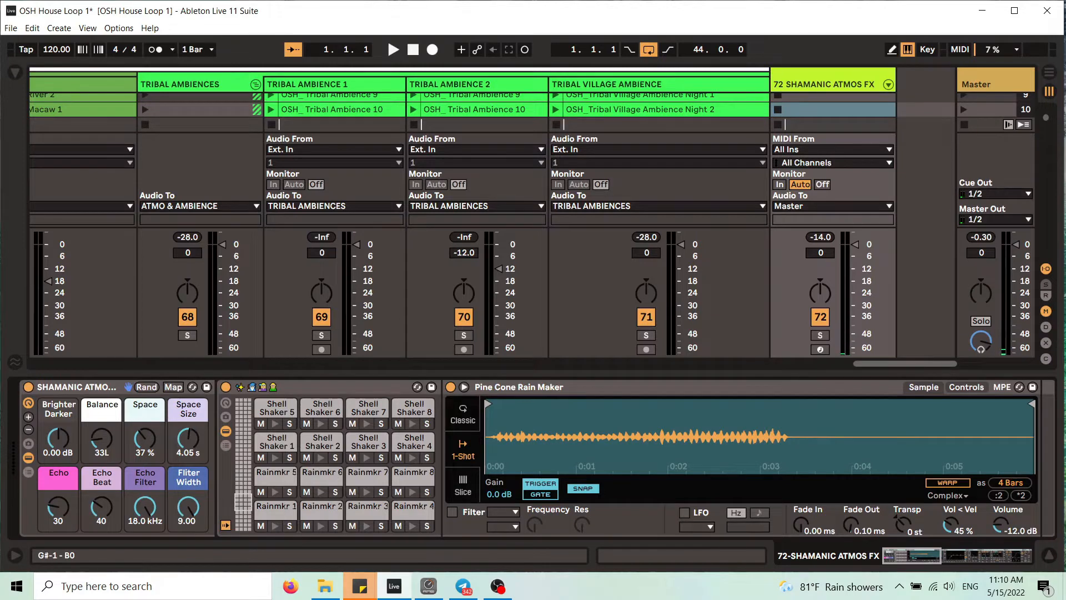
pyautogui.moveTo(243, 502); pyautogui.dragTo(244, 486)
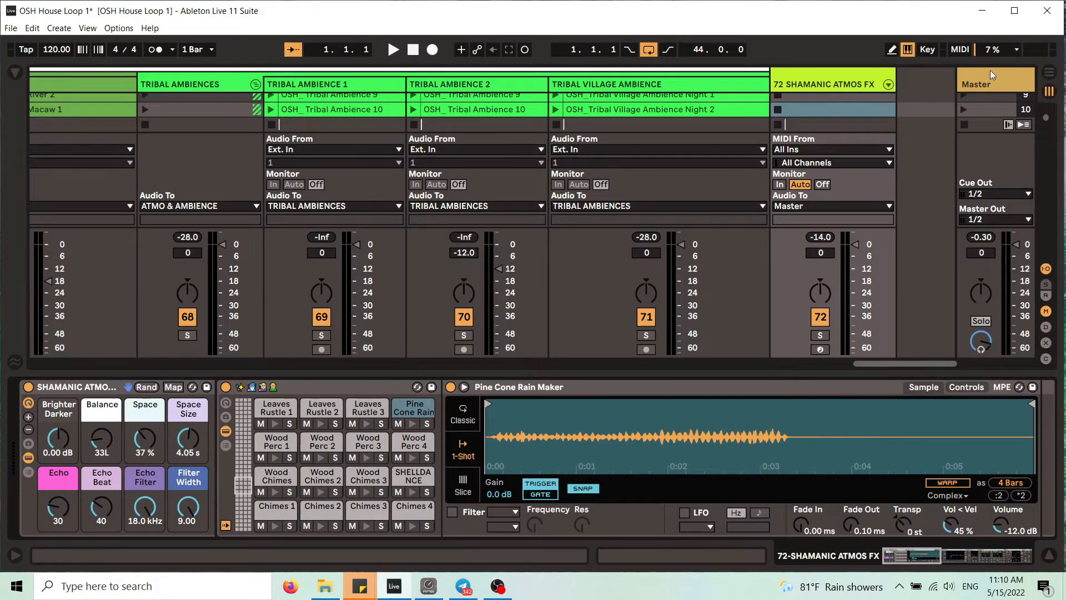
# Hide the device view, audition OSH_FLUTE FX 1 with the FLUTE FX track soloed, and widen that track's column.
pyautogui.click(1049, 554)
pyautogui.moveTo(917, 532); pyautogui.dragTo(770, 544)
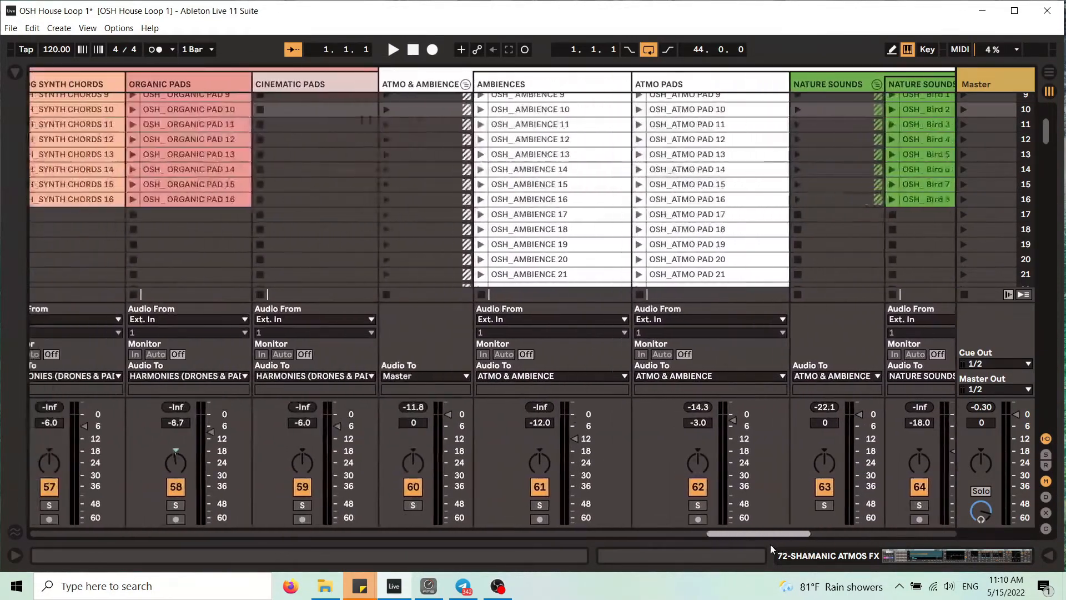
pyautogui.scroll(5, 768, 223)
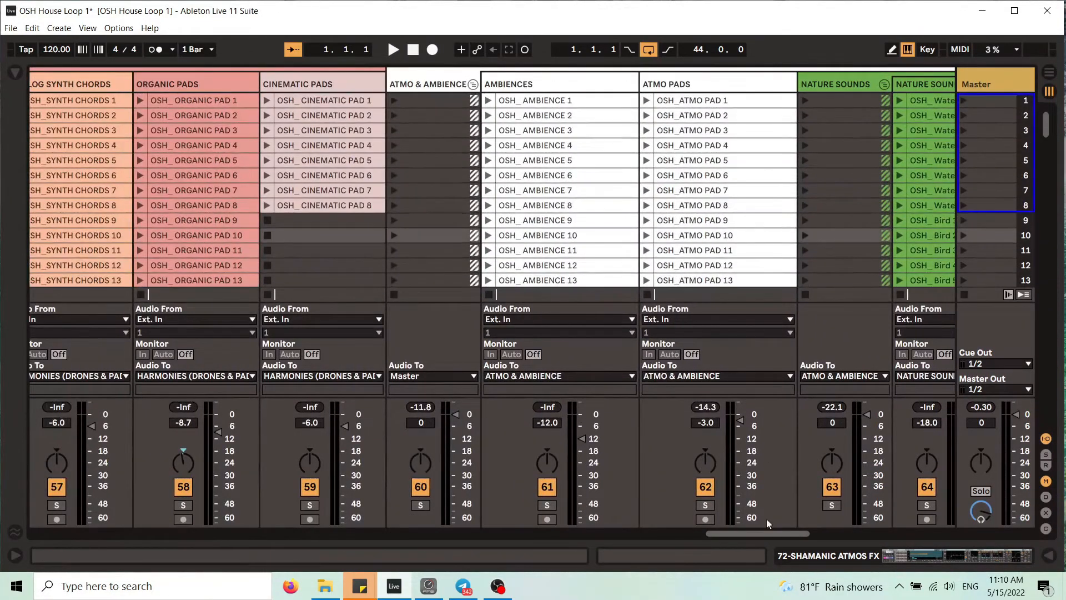
pyautogui.moveTo(777, 536); pyautogui.dragTo(665, 542)
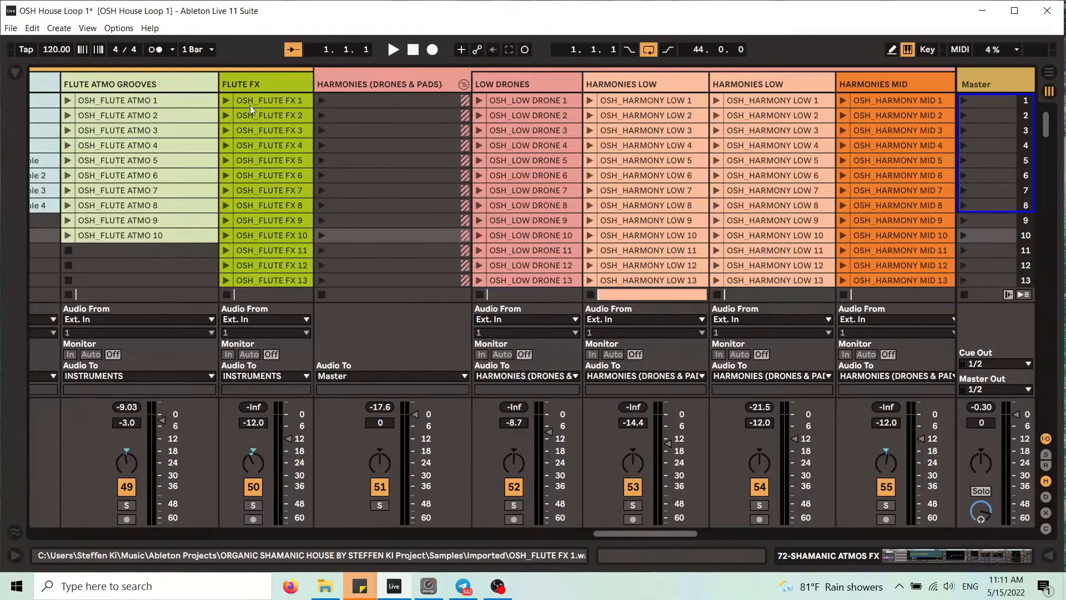
pyautogui.click(256, 506)
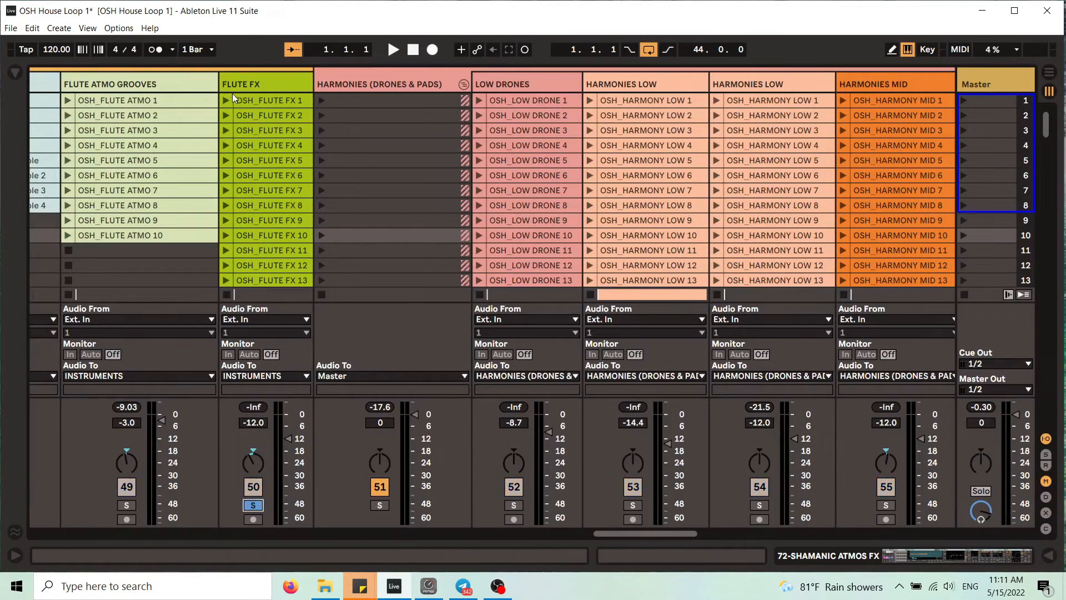
pyautogui.click(225, 100)
pyautogui.moveTo(313, 88); pyautogui.dragTo(411, 88)
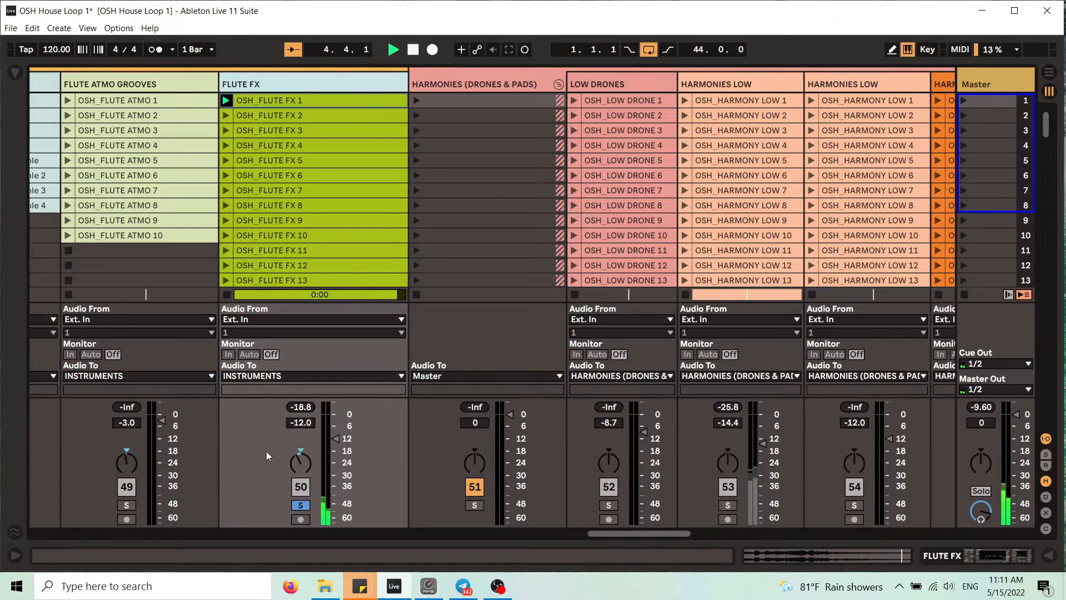
pyautogui.click(300, 504)
pyautogui.click(412, 49)
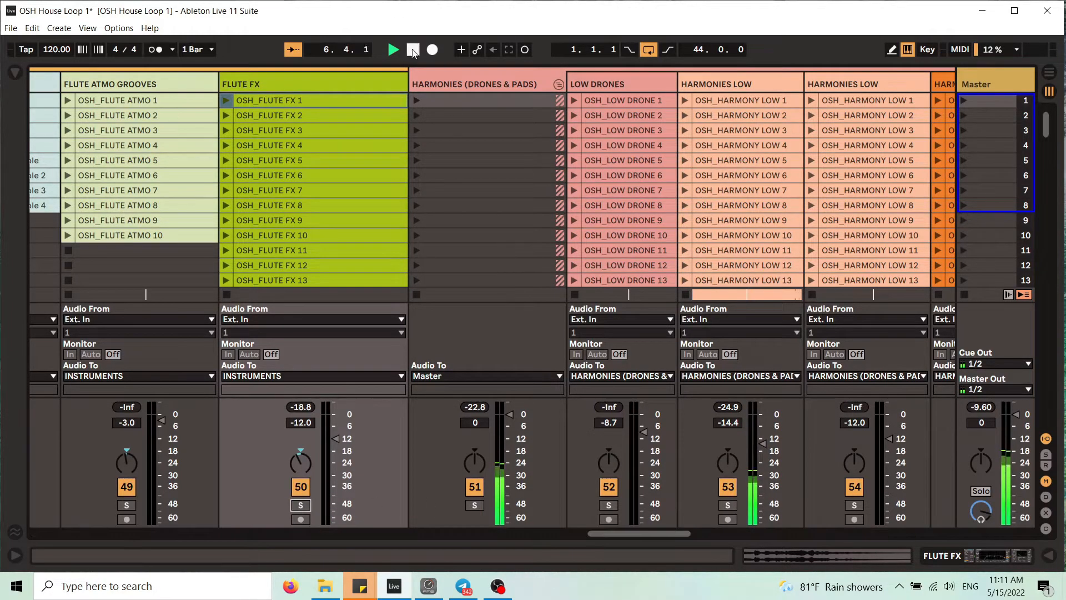
# Look through the FLUTE FX clips down to clip 28, and review the ambience, atmo pad and nature sound tracks.
pyautogui.moveTo(667, 534); pyautogui.dragTo(623, 522)
pyautogui.scroll(-8, 773, 222)
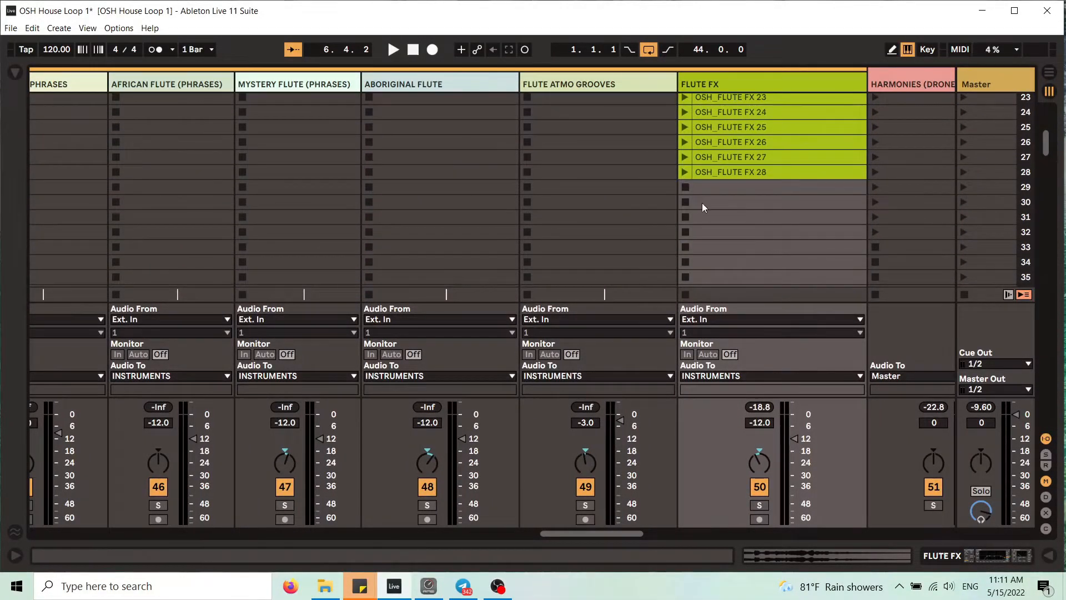
pyautogui.scroll(8, 706, 204)
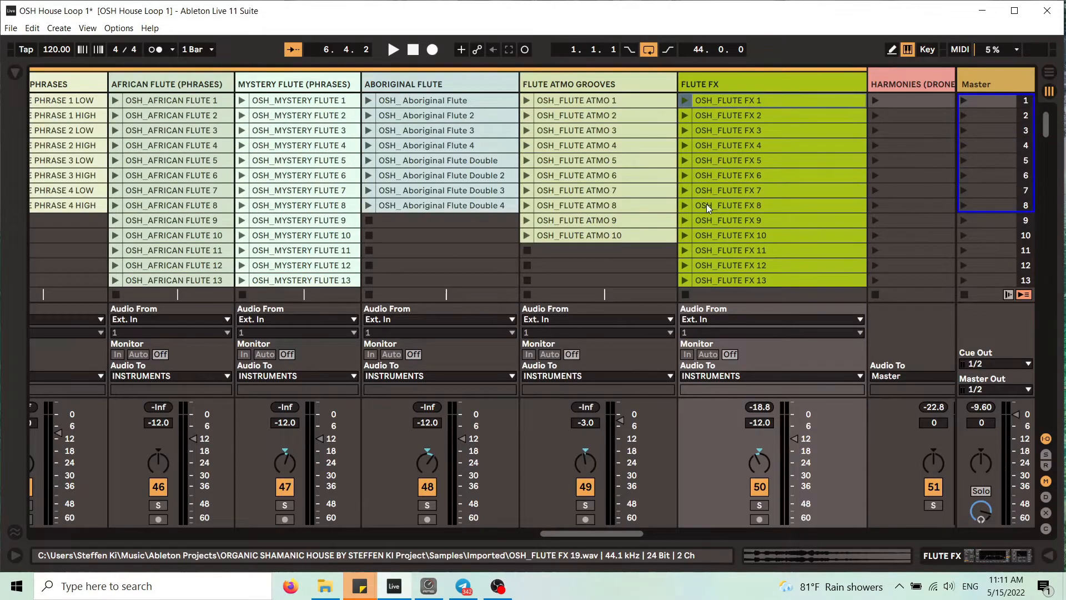
pyautogui.moveTo(591, 534); pyautogui.dragTo(782, 537)
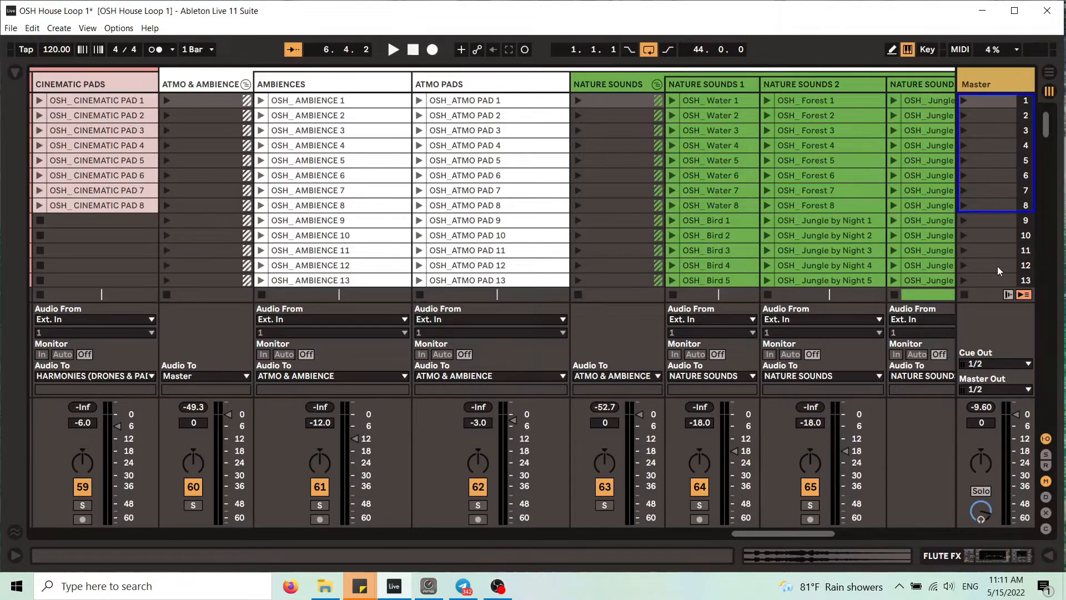
# Switch to Arrangement View and shorten the loop region to 30 bars, ending at the transition marker.
pyautogui.click(1050, 75)
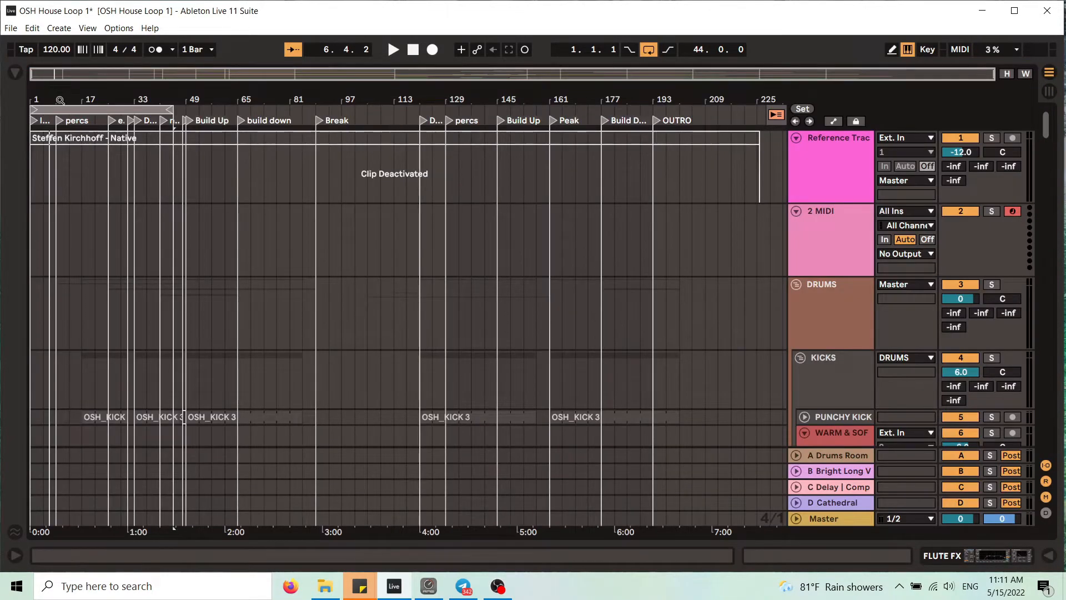
pyautogui.moveTo(60, 100); pyautogui.dragTo(188, 102)
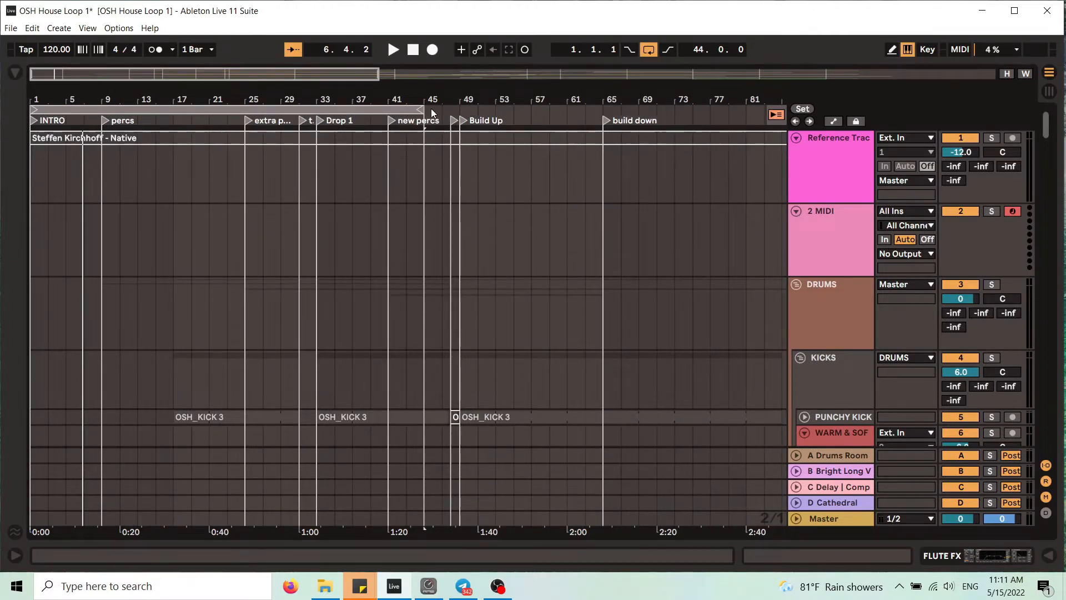
pyautogui.moveTo(425, 109); pyautogui.dragTo(286, 222)
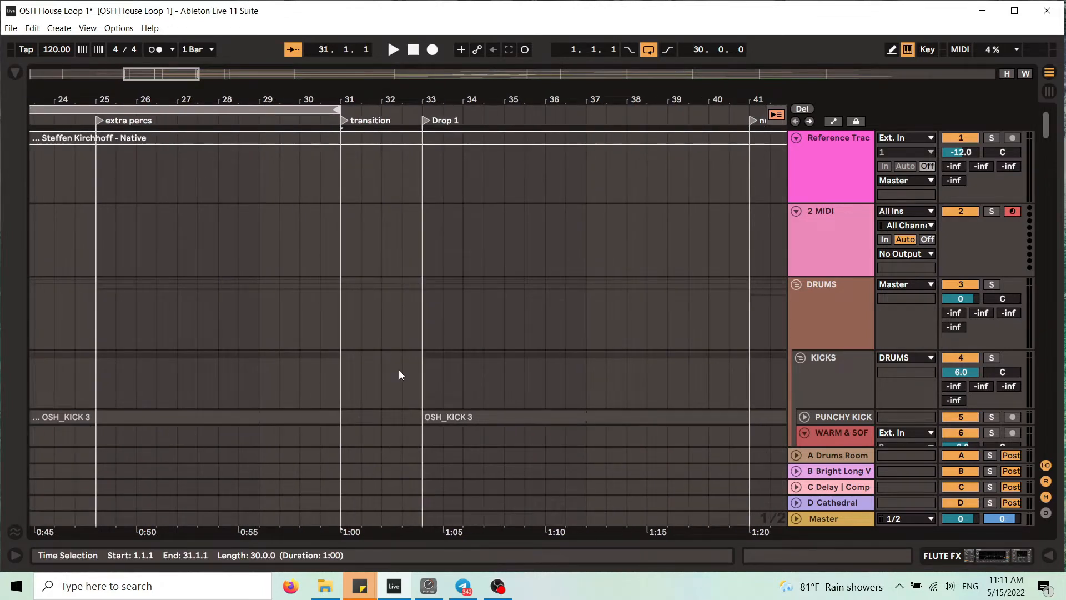
pyautogui.moveTo(340, 100); pyautogui.dragTo(516, 28)
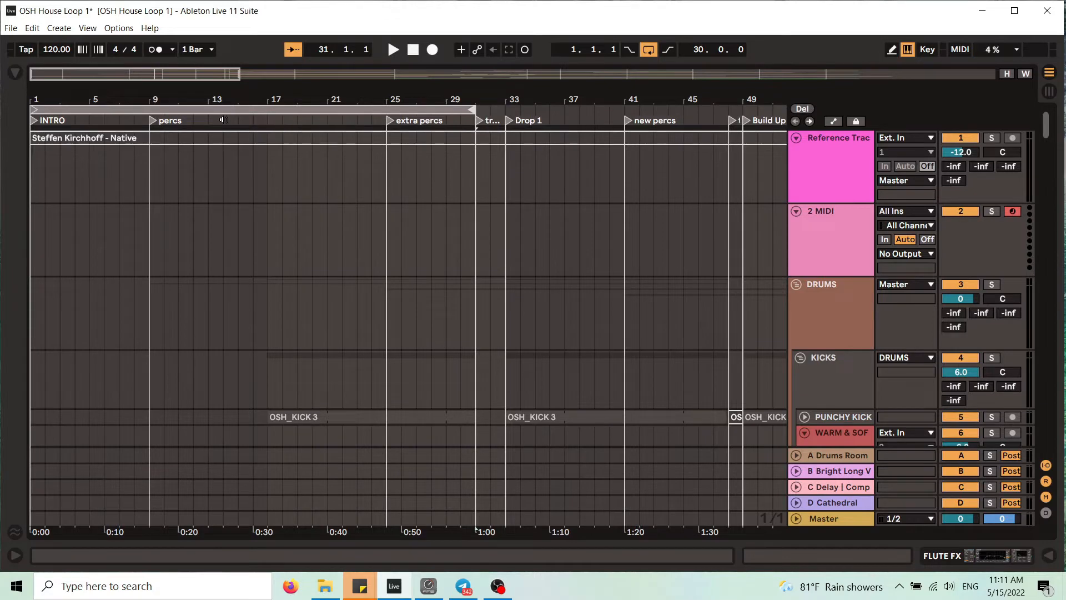
# Play the percs section up to the kick's entry, and set the loop region to two bars, from bar 15 to bar 17.
pyautogui.click(222, 120)
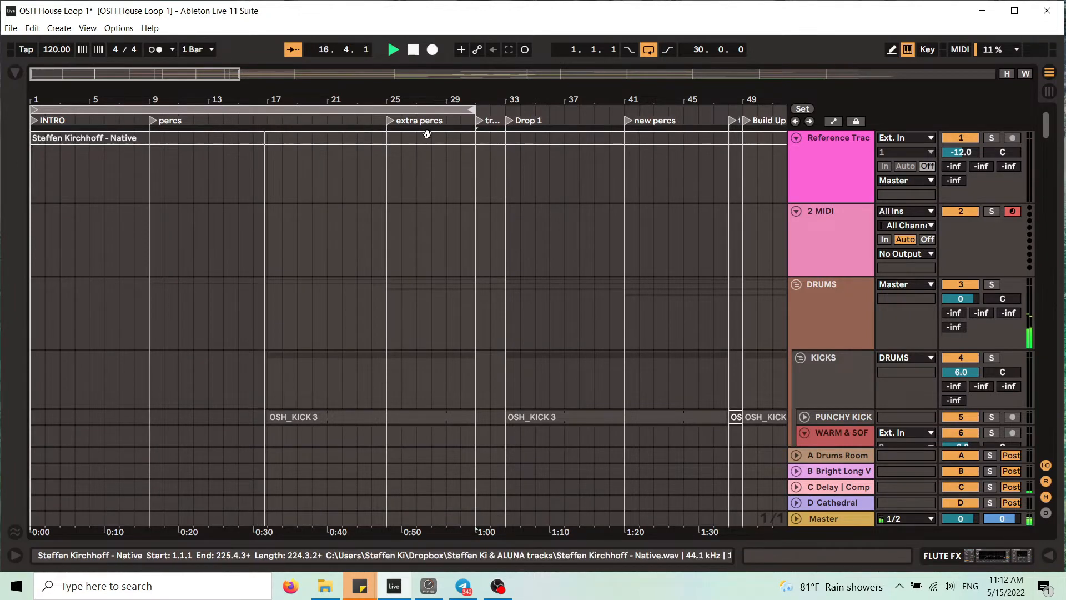
pyautogui.press('space')
pyautogui.moveTo(469, 109); pyautogui.dragTo(267, 110)
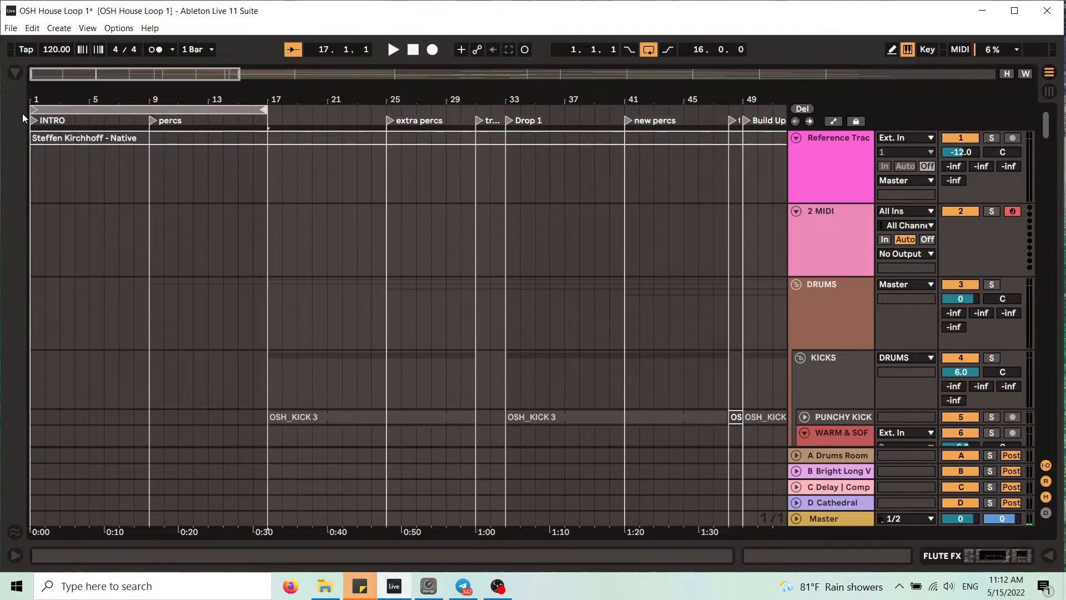
pyautogui.moveTo(32, 109); pyautogui.dragTo(455, 167)
pyautogui.moveTo(455, 99); pyautogui.dragTo(481, 119)
pyautogui.click(530, 114)
pyautogui.moveTo(539, 99); pyautogui.dragTo(532, 91)
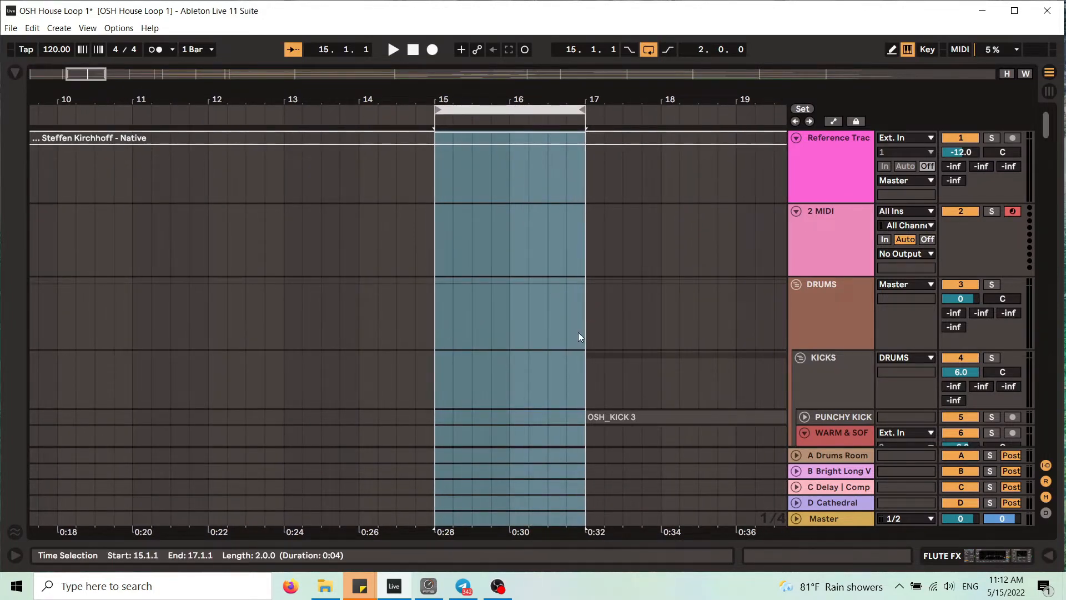
# Return to Session View, open the 72 SHAMANIC ATMOS FX drum rack and audition its Jungle FX pads.
pyautogui.press('Tab')
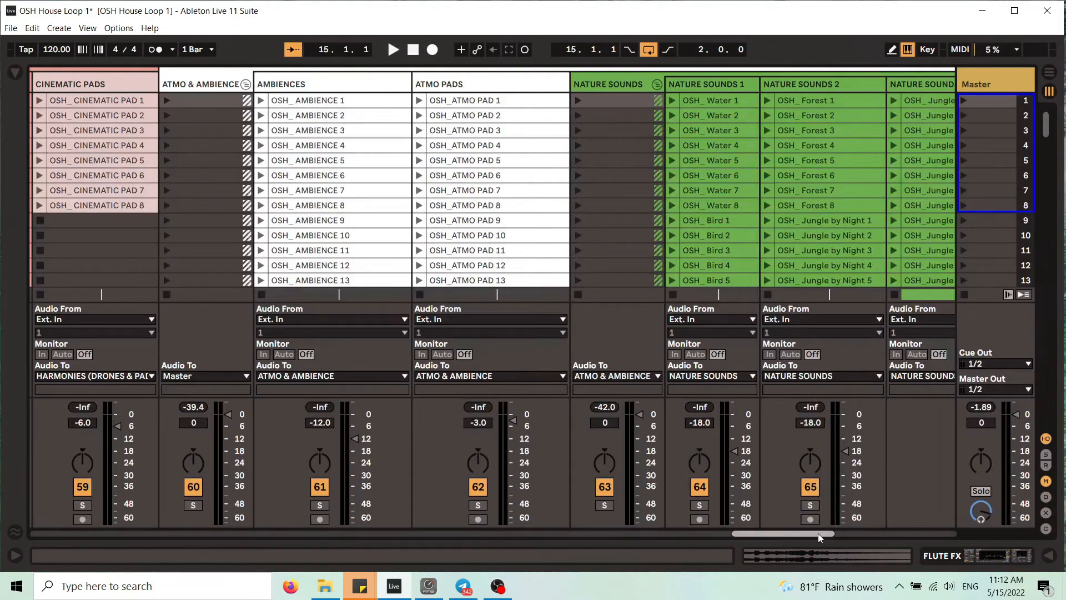
pyautogui.moveTo(818, 533); pyautogui.dragTo(957, 532)
pyautogui.doubleClick(807, 82)
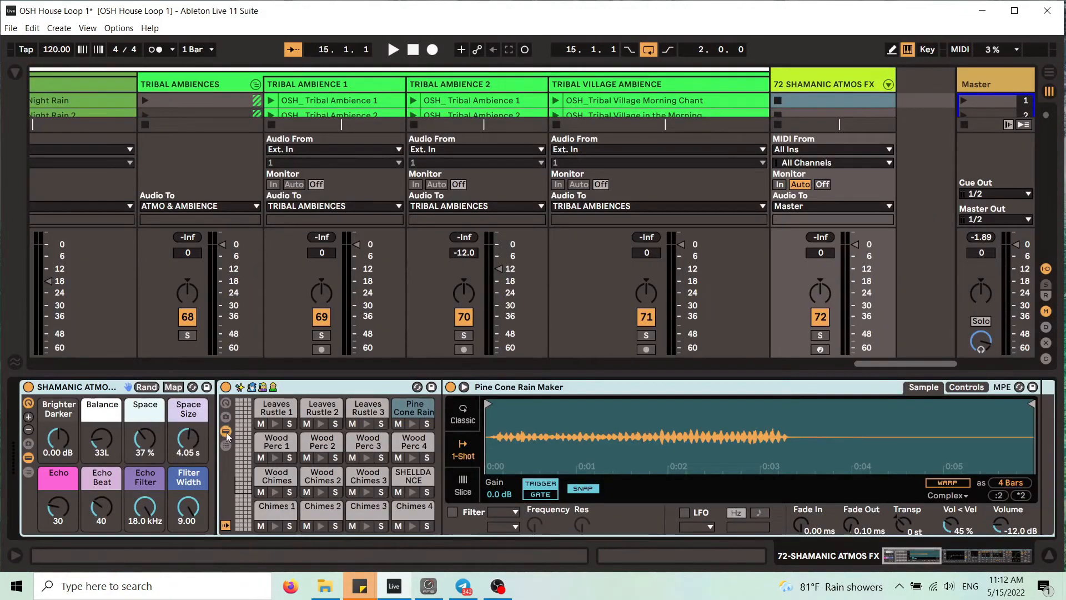
pyautogui.moveTo(247, 491); pyautogui.dragTo(247, 528)
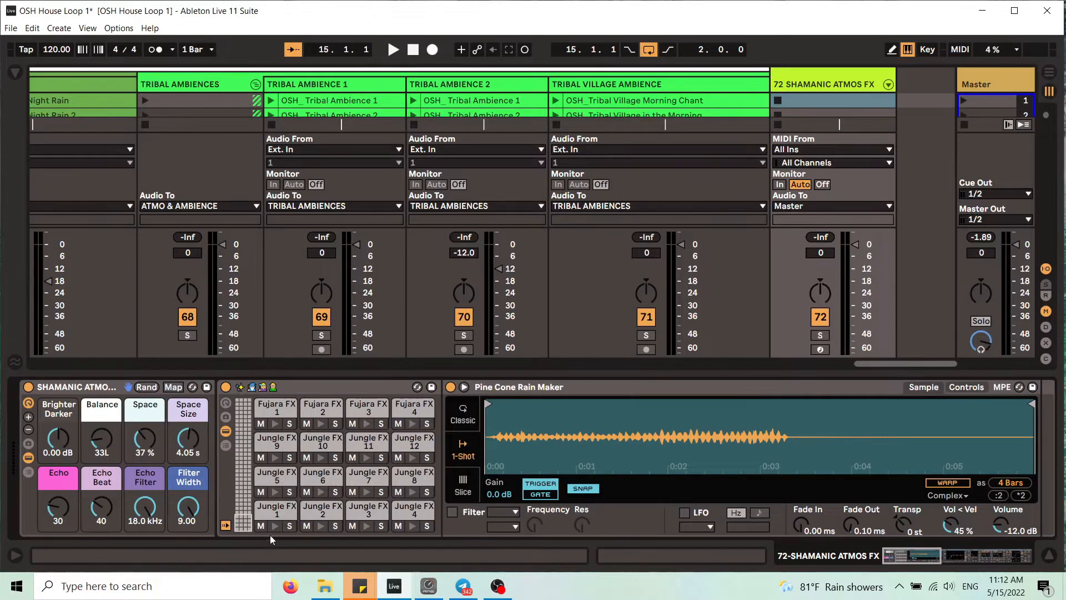
pyautogui.click(364, 525)
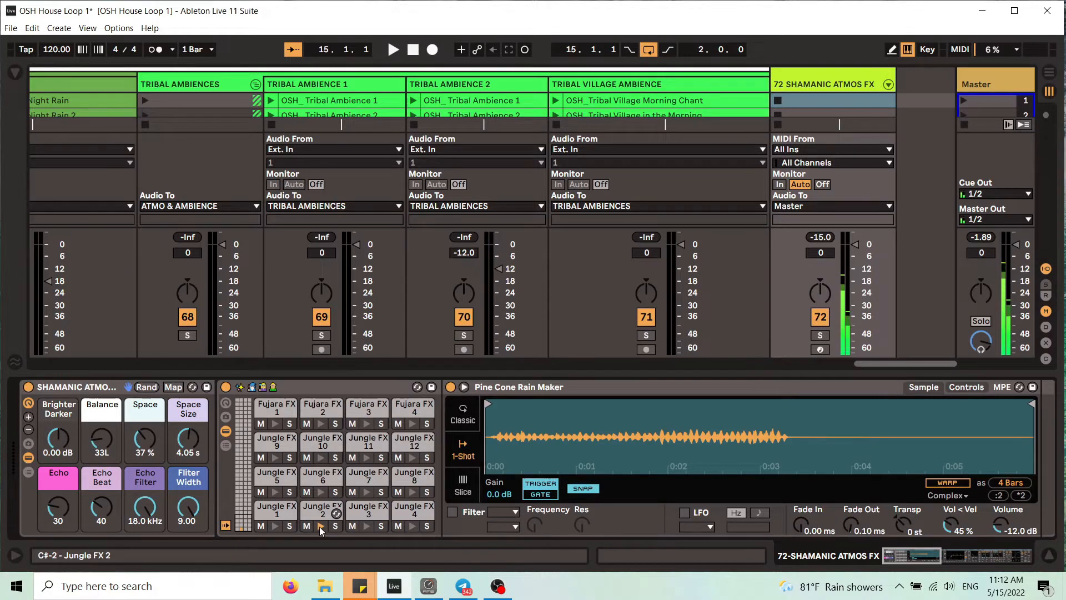
# In Arrangement View, create a one-beat MIDI clip on the 72 SHAMANIC ATMOS FX track, ending at bar 17.
pyautogui.click(1051, 75)
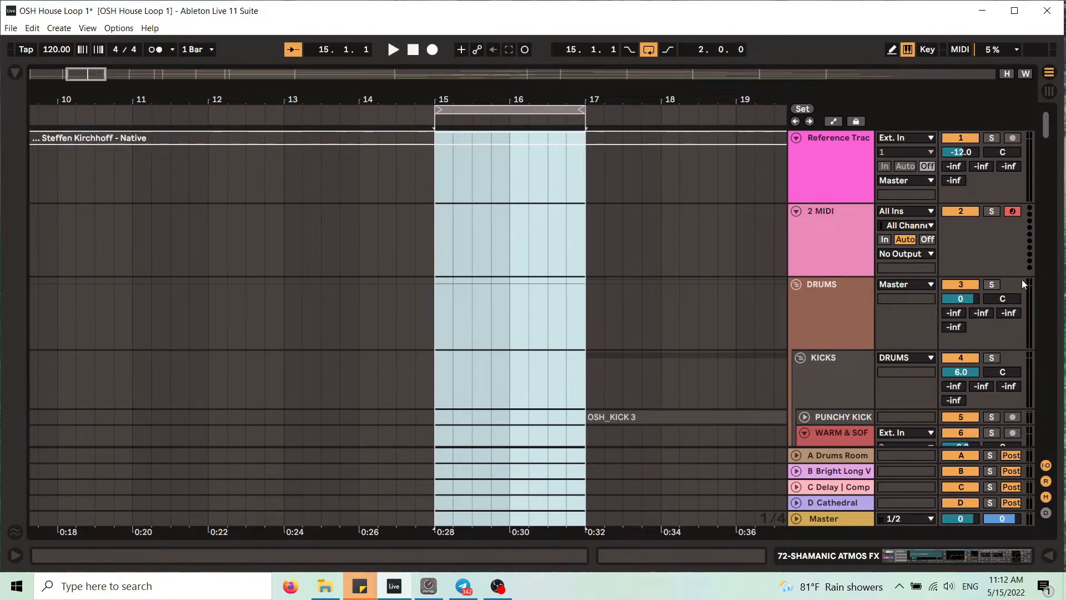
pyautogui.moveTo(1046, 129); pyautogui.dragTo(997, 415)
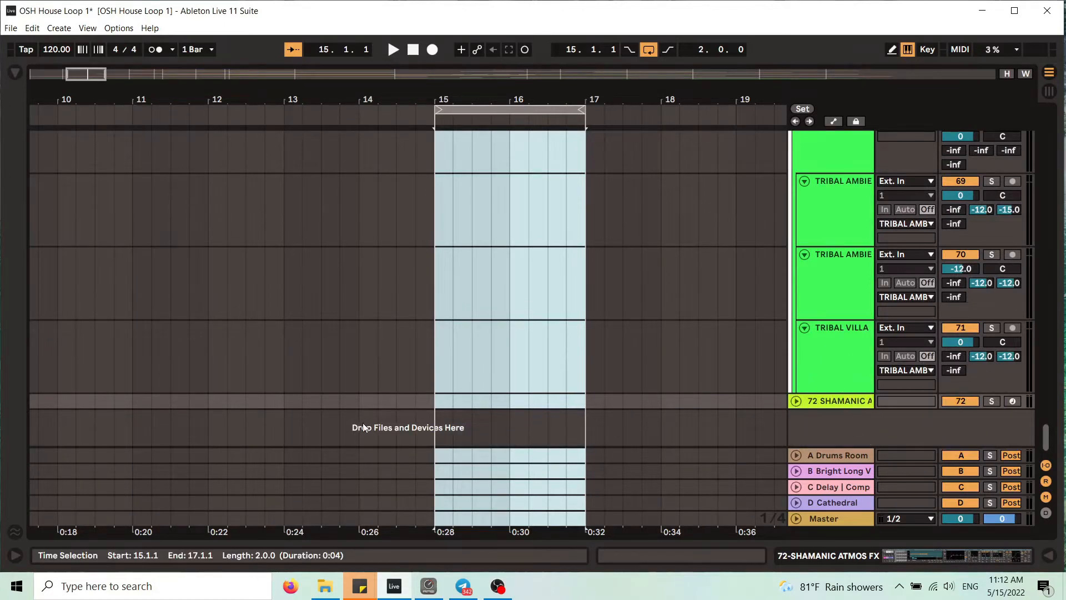
pyautogui.click(453, 405)
pyautogui.moveTo(436, 402); pyautogui.dragTo(455, 402)
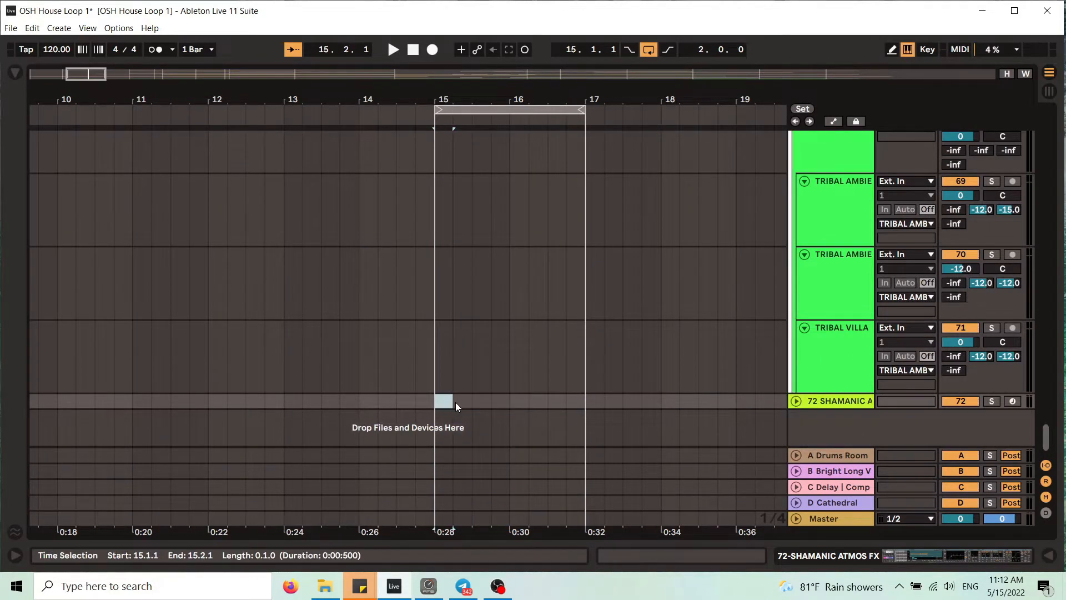
pyautogui.doubleClick(579, 399)
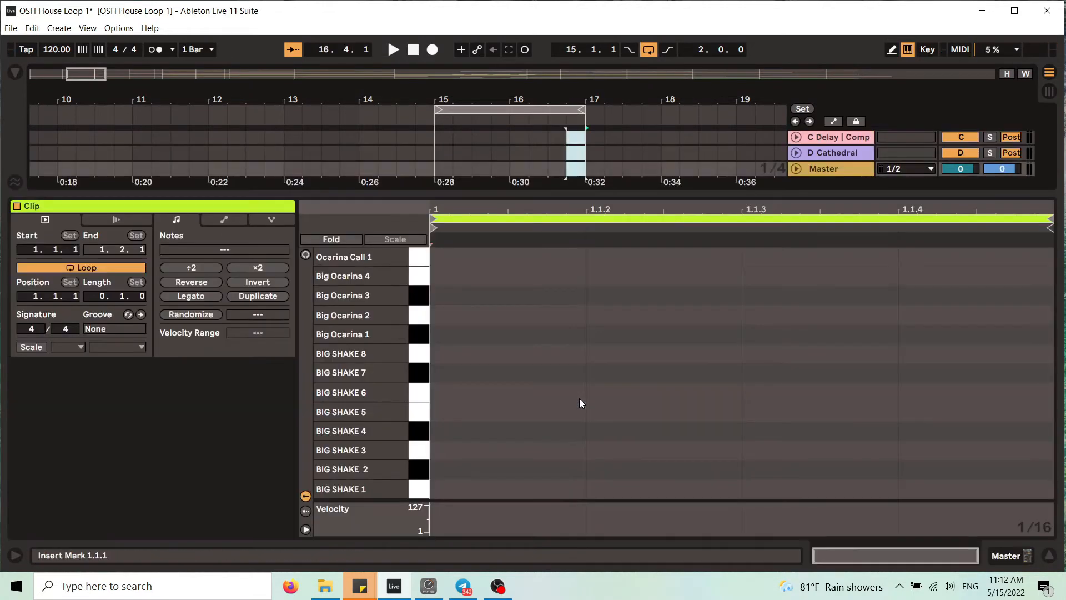
# Reduce the clip editor's height and extend the shamanic FX clip back to start at bar 15.
pyautogui.moveTo(563, 192); pyautogui.dragTo(562, 372)
pyautogui.click(564, 232)
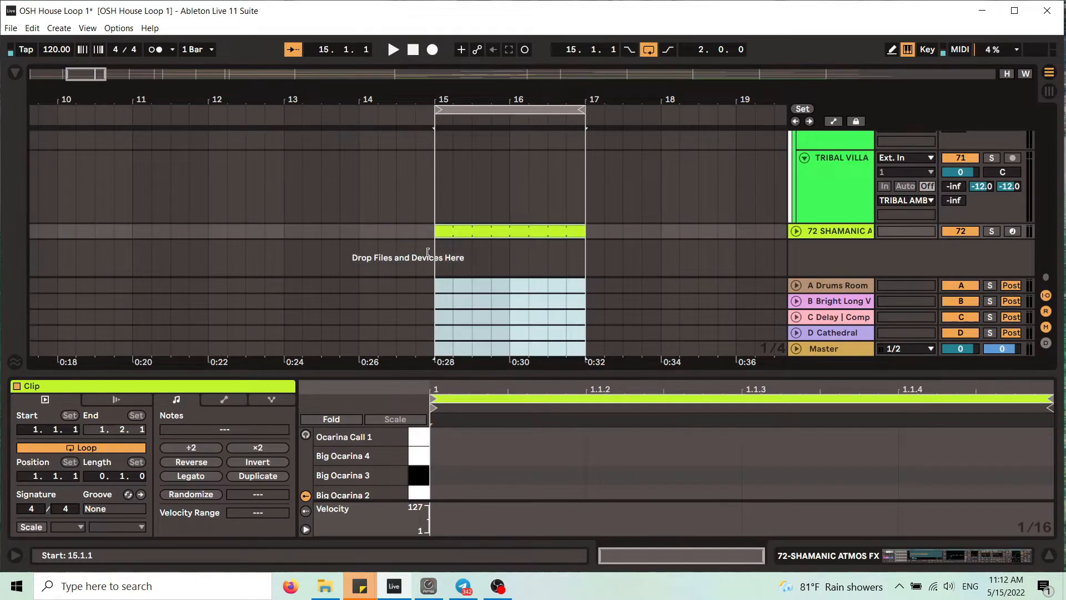
pyautogui.moveTo(567, 229); pyautogui.dragTo(435, 229)
pyautogui.click(513, 231)
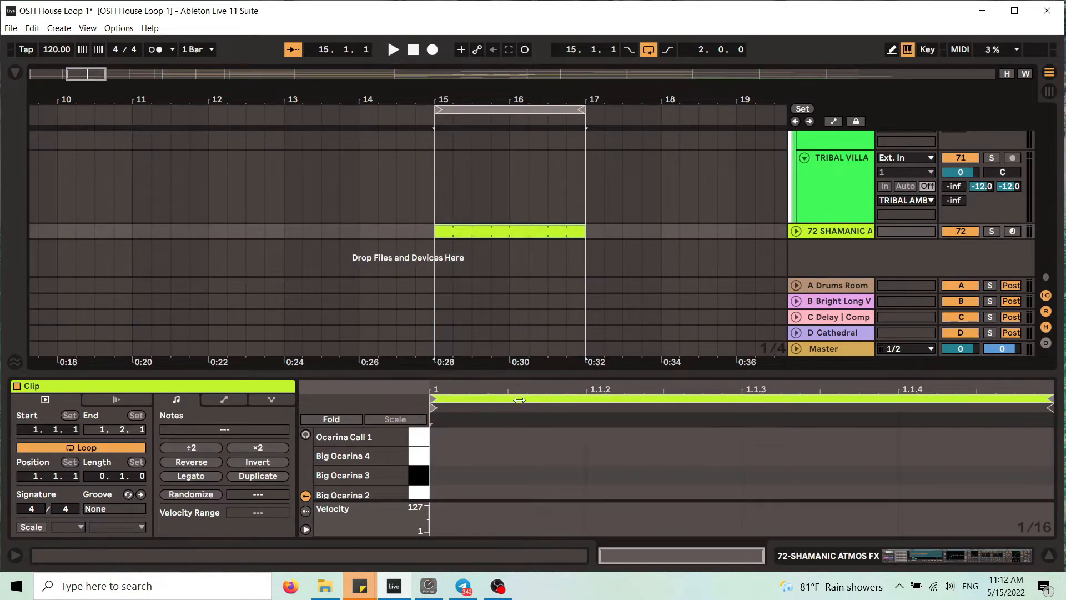
# Set the shamanic FX clip's loop length to 2 bars and place the insert mark at beat 1.3.
pyautogui.click(534, 391)
pyautogui.moveTo(121, 476); pyautogui.dragTo(121, 445)
pyautogui.click(578, 480)
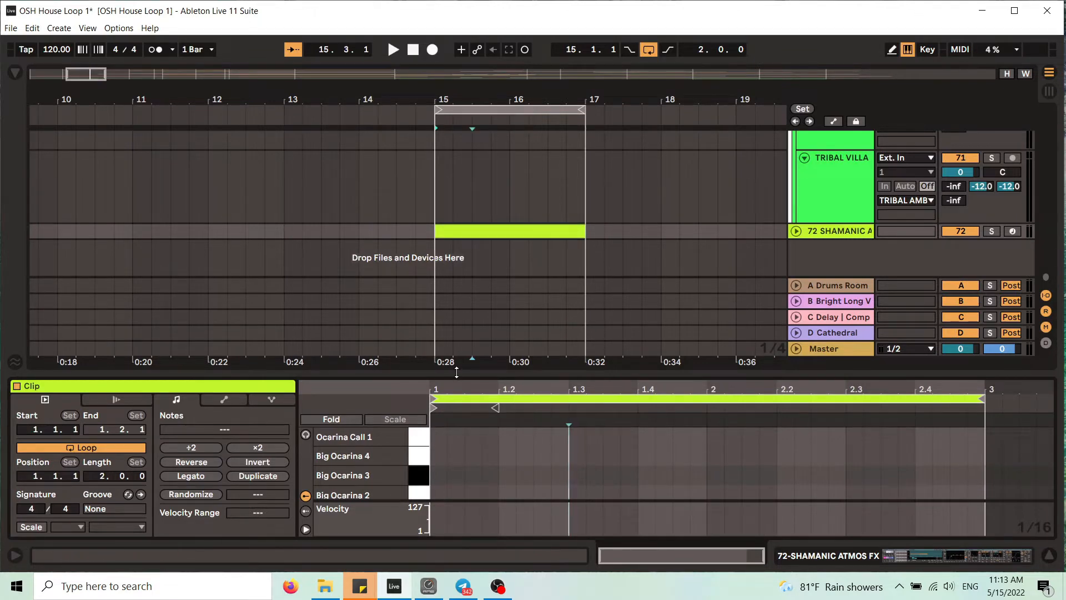
# Enlarge the clip editor, find the Jungle FX rows, enable note preview and audition Jungle FX 2.
pyautogui.moveTo(457, 372); pyautogui.dragTo(456, 234)
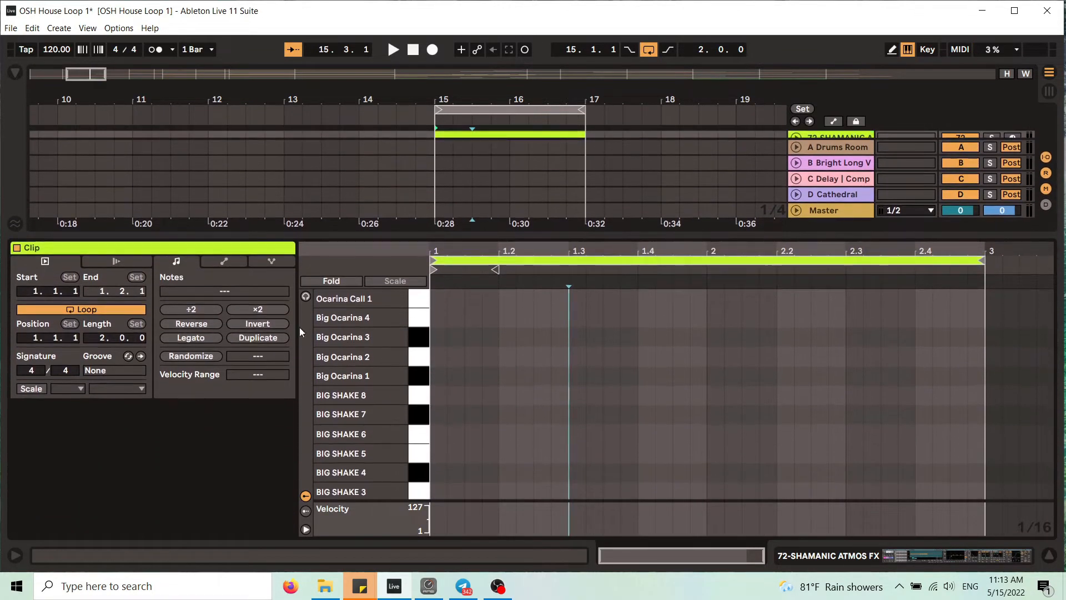
pyautogui.scroll(-12, 315, 434)
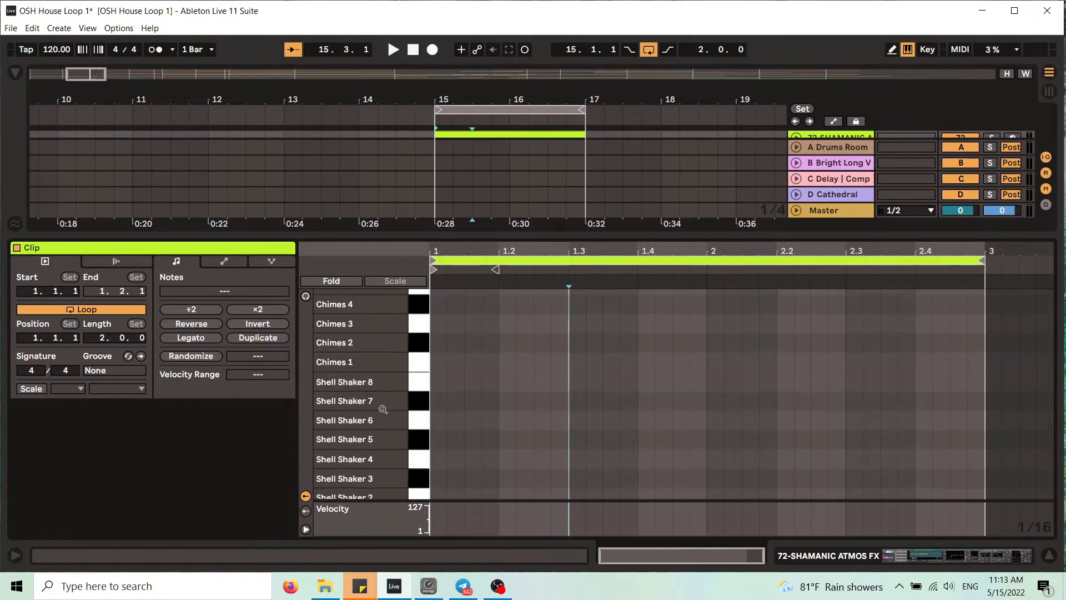
pyautogui.scroll(-10, 395, 415)
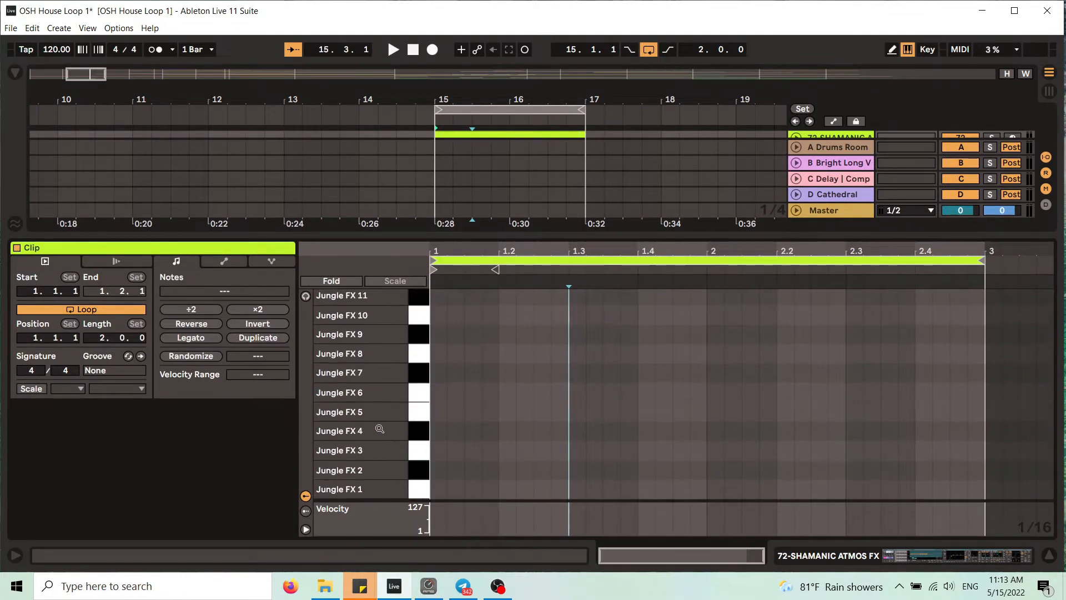
pyautogui.click(304, 300)
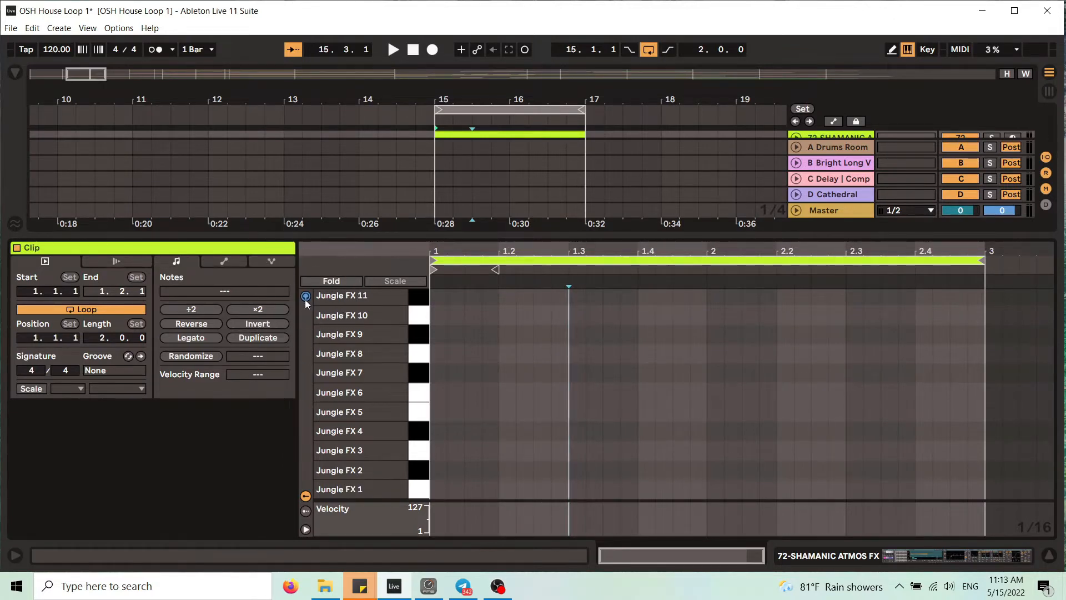
pyautogui.click(419, 470)
# Add a Jungle FX 2 note at the clip's start and extend it with Legato to fill the two-bar loop.
pyautogui.doubleClick(437, 471)
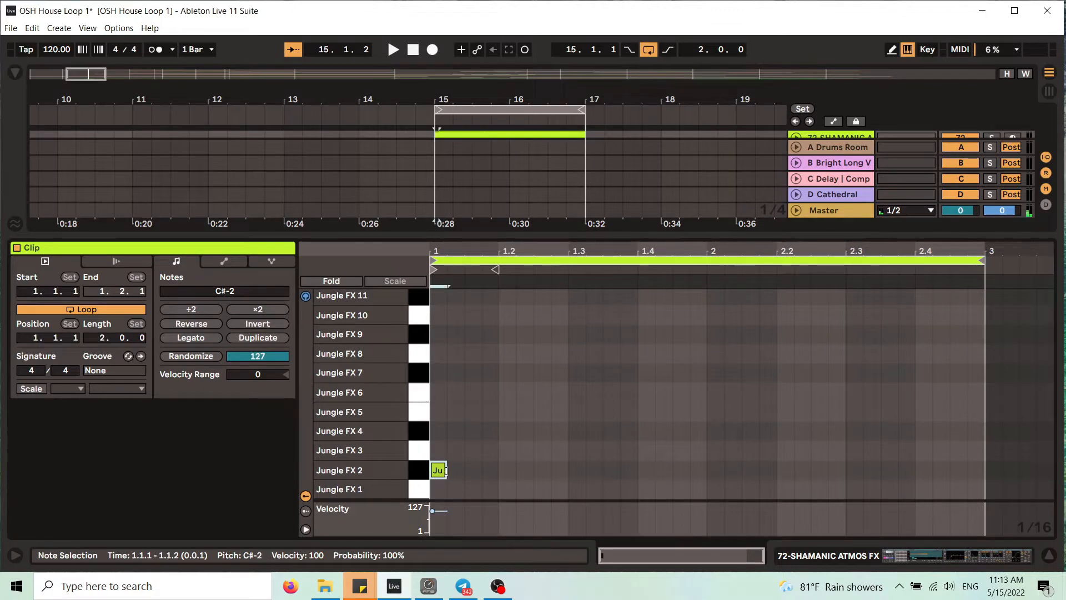
pyautogui.moveTo(446, 469); pyautogui.dragTo(742, 470)
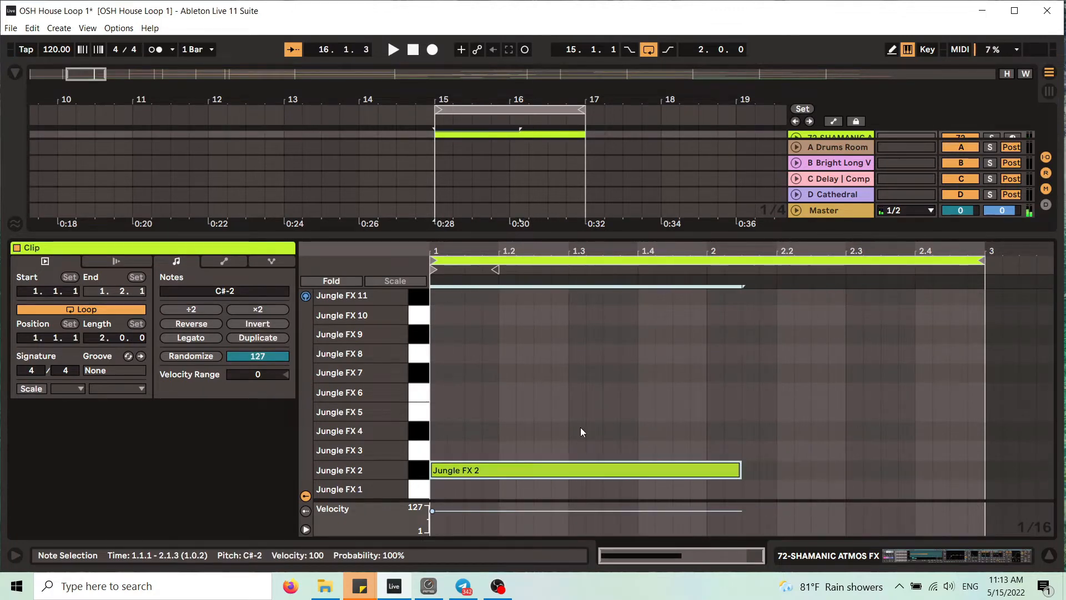
pyautogui.click(205, 338)
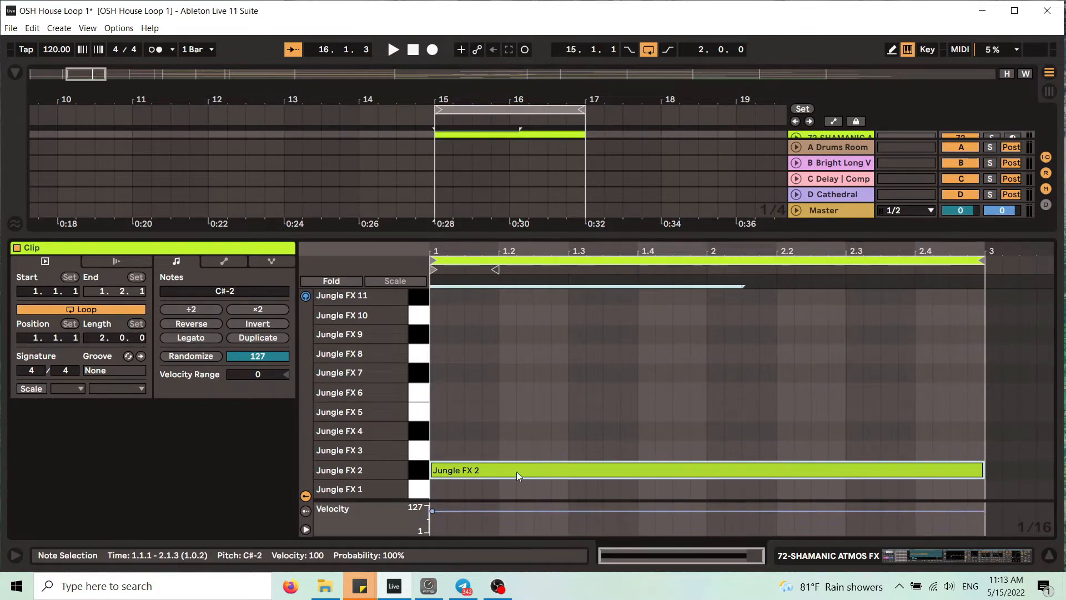
# Hide the clip editor and unfold the 72 SHAMANIC ATMOS FX track, undoing an accidental move of its clip.
pyautogui.click(1046, 555)
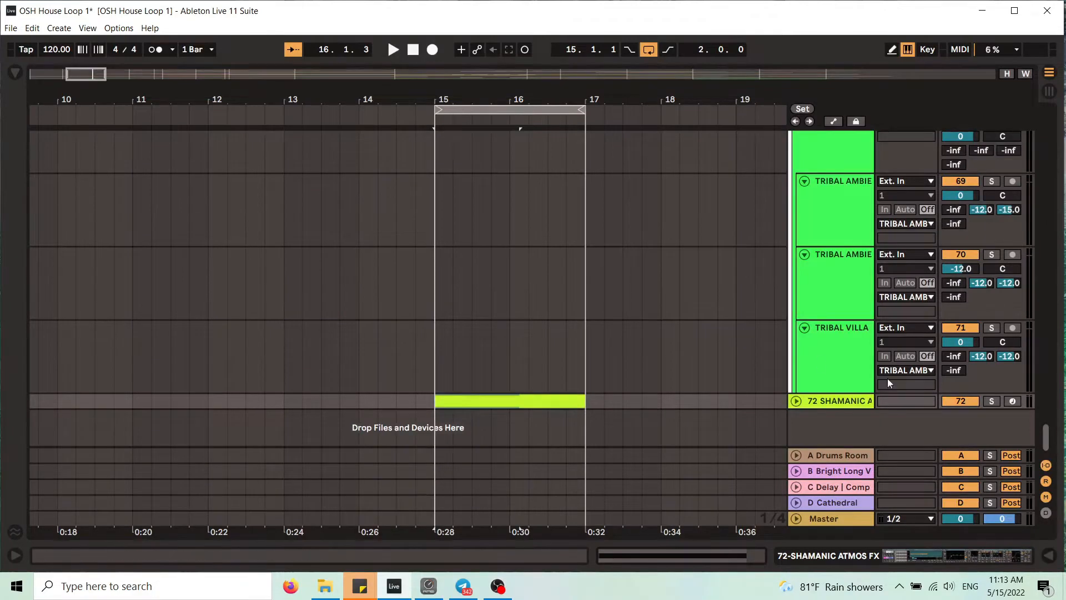
pyautogui.click(796, 401)
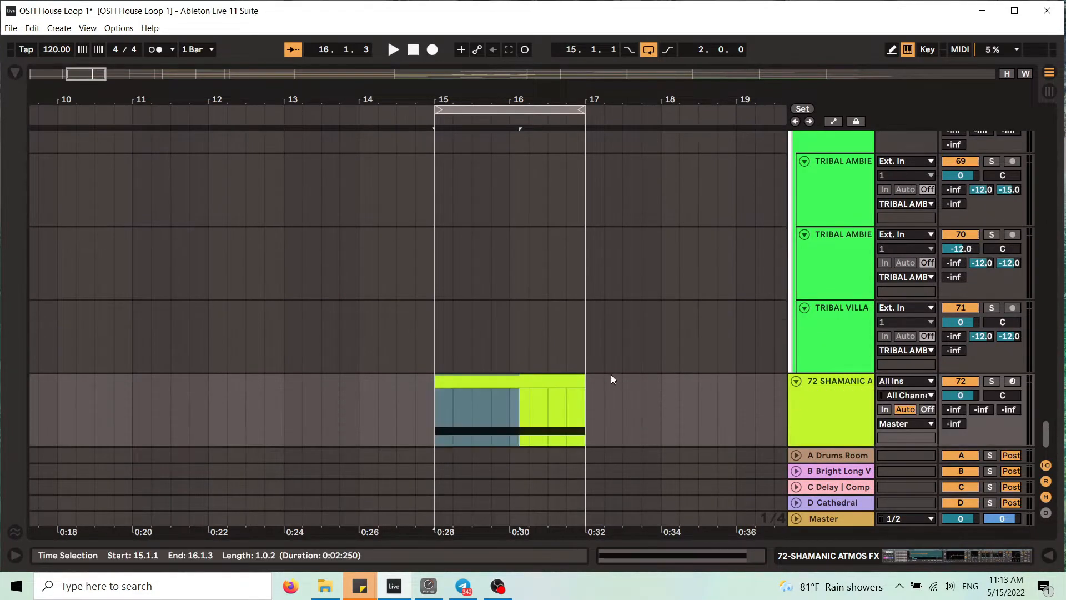
pyautogui.scroll(-2, 611, 374)
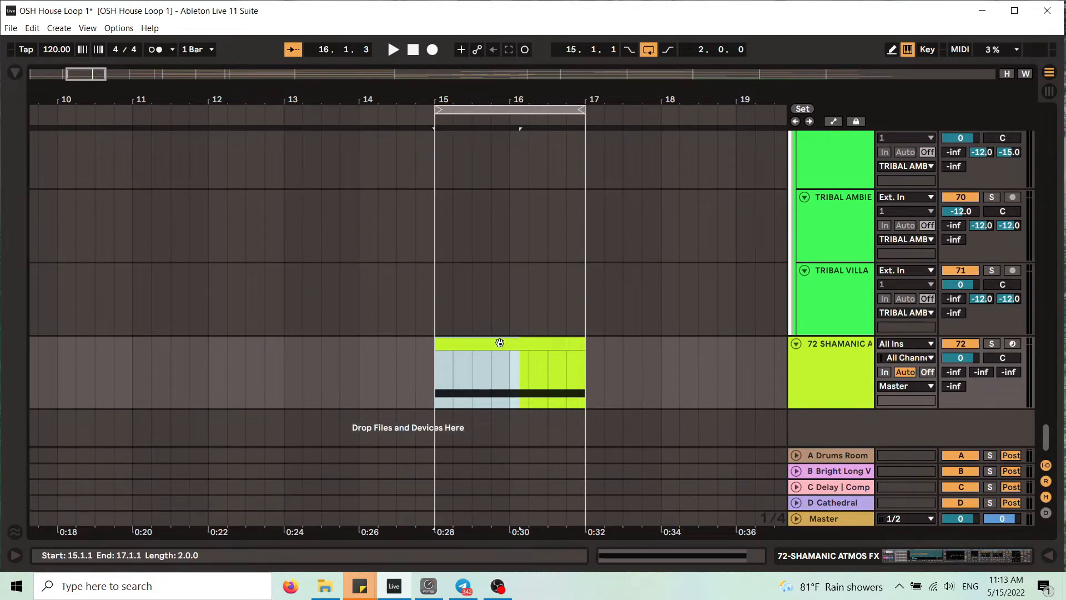
pyautogui.moveTo(498, 340); pyautogui.dragTo(542, 345)
pyautogui.hotkey('ctrl', 'z')
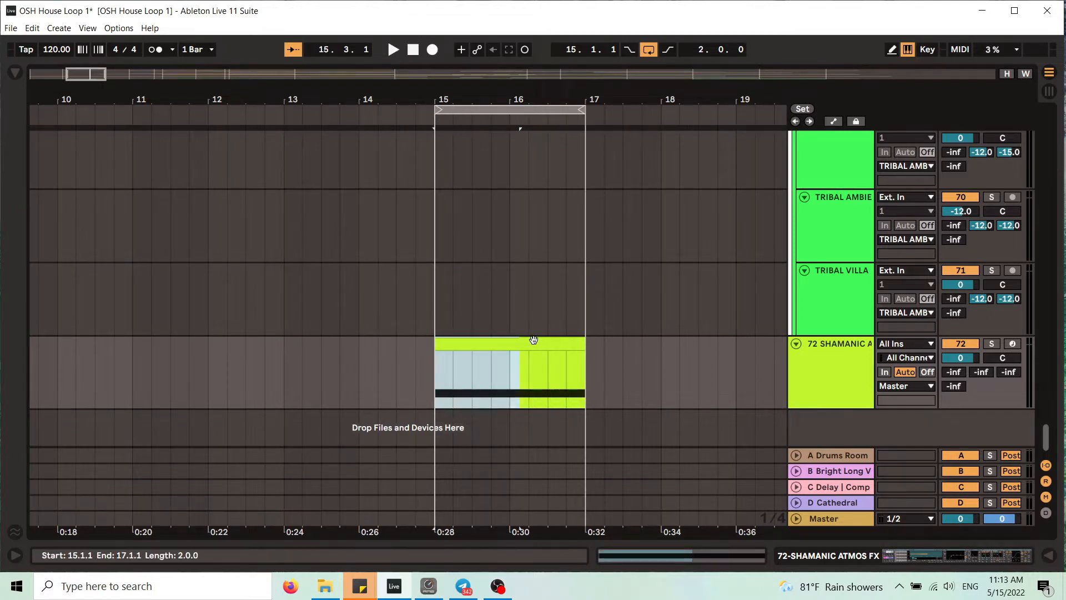
pyautogui.click(643, 315)
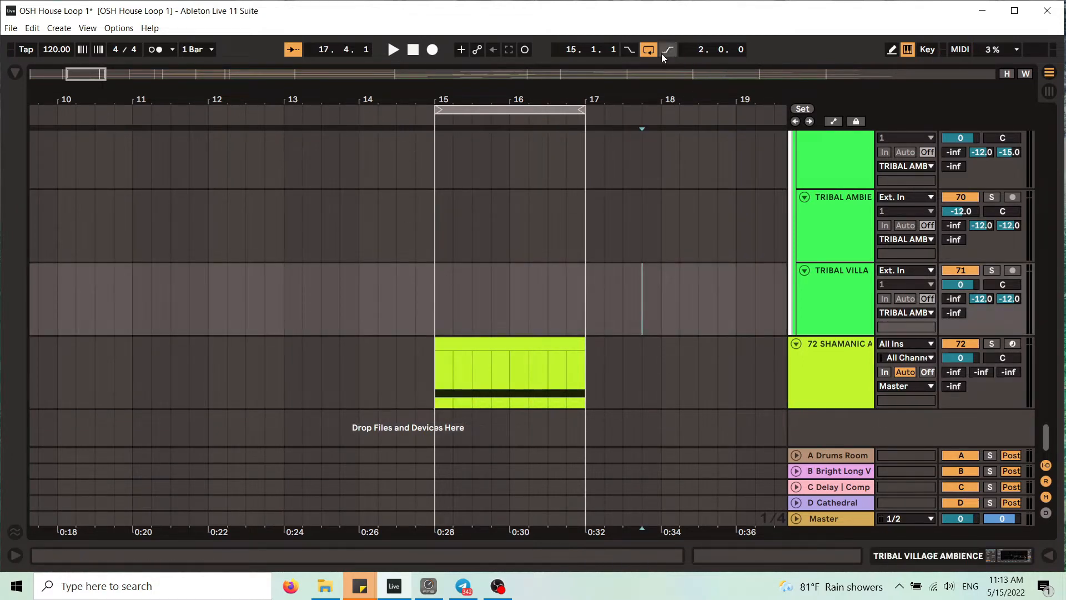
# Turn off the arrangement loop and play the shamanic FX clip through into bar 17.
pyautogui.click(657, 51)
pyautogui.click(381, 114)
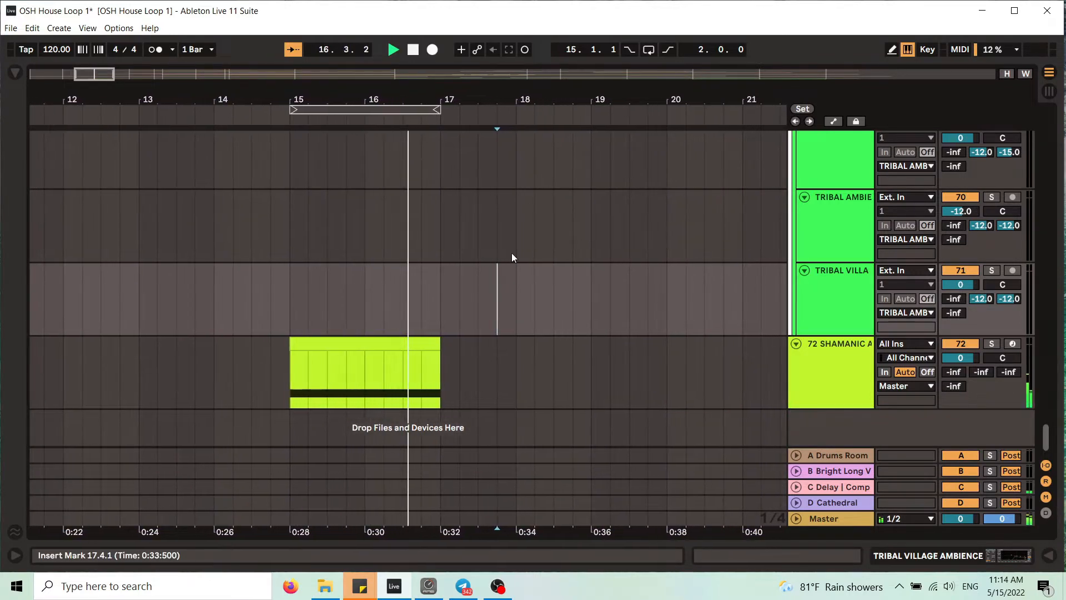
pyautogui.moveTo(353, 85); pyautogui.dragTo(500, 82)
pyautogui.press('space')
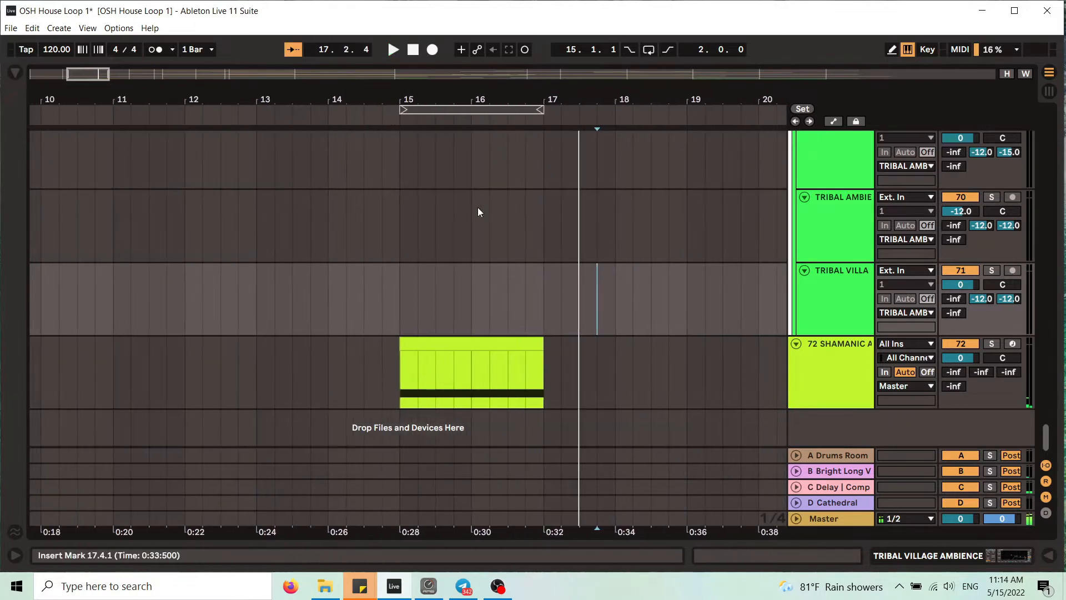
# Move the shamanic FX clip to start at bar 16 and play the transition through into bar 18.
pyautogui.click(450, 345)
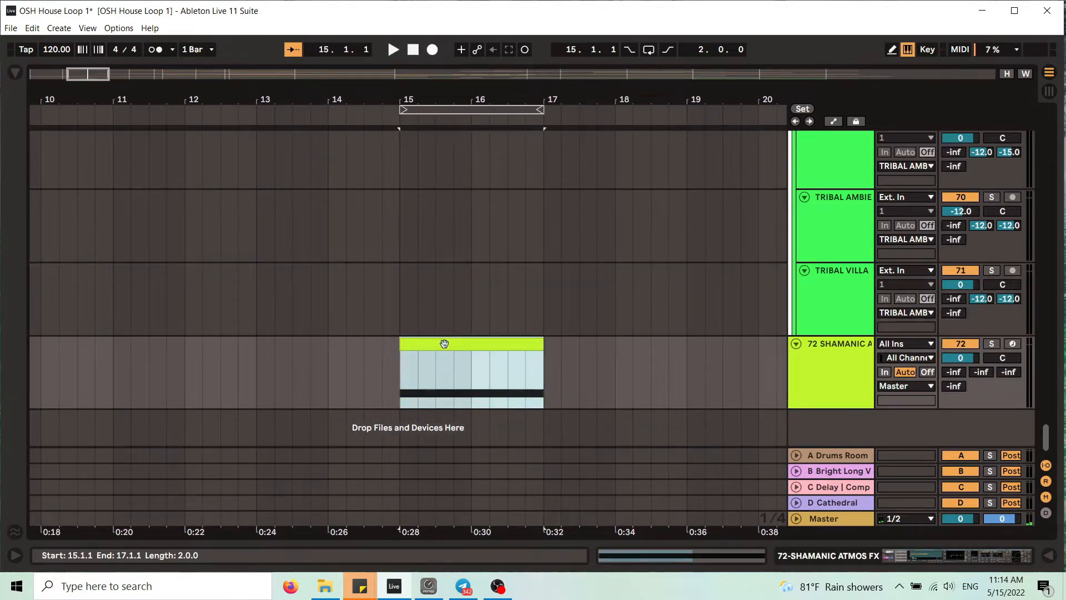
pyautogui.moveTo(444, 344); pyautogui.dragTo(516, 344)
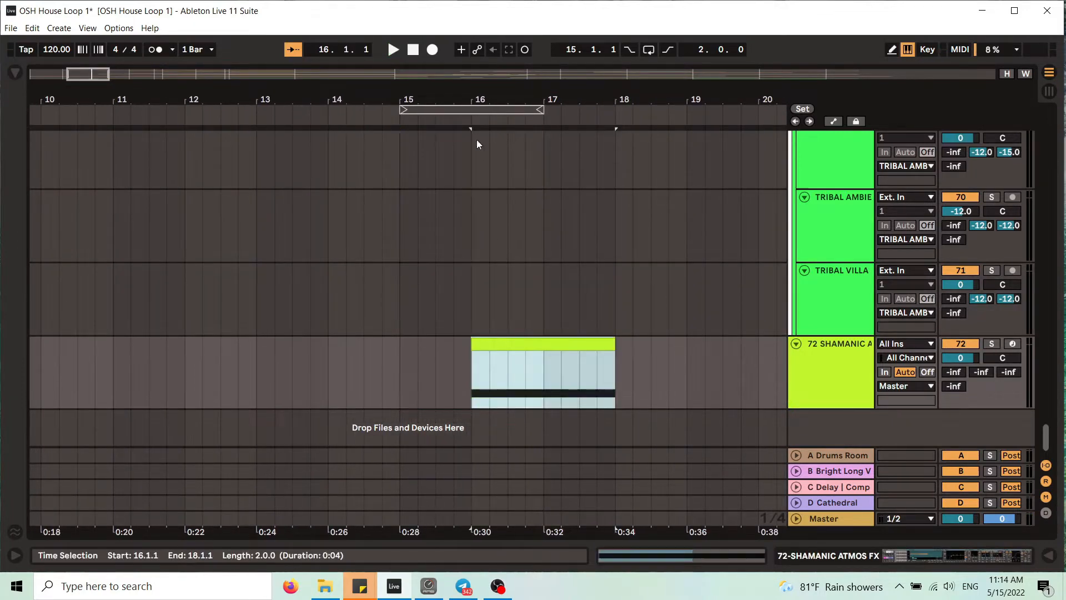
pyautogui.click(287, 114)
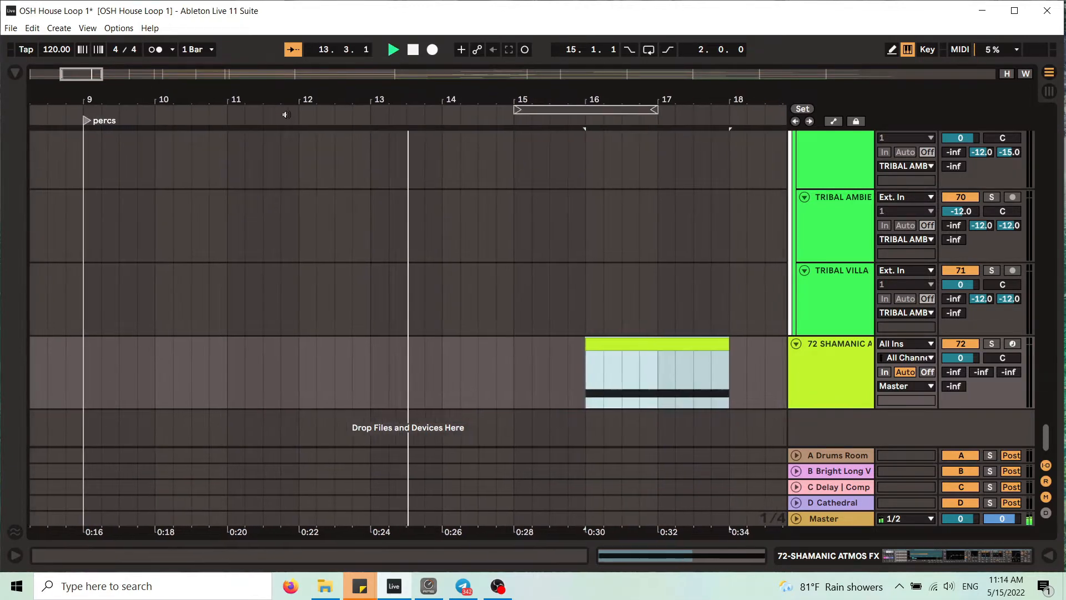
pyautogui.moveTo(617, 98); pyautogui.dragTo(553, 81)
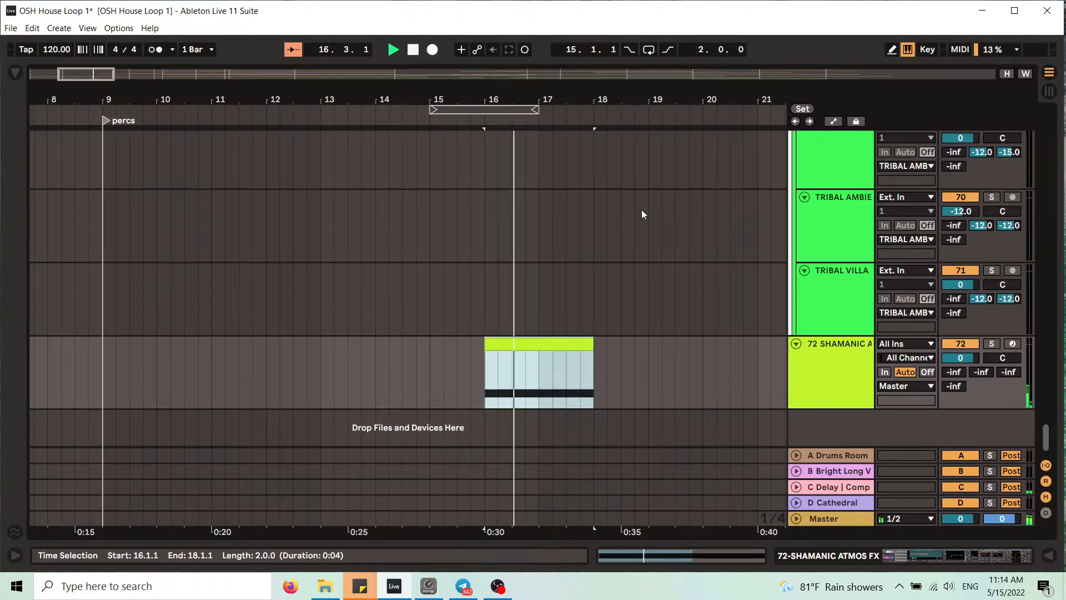
pyautogui.moveTo(622, 98); pyautogui.dragTo(555, 81)
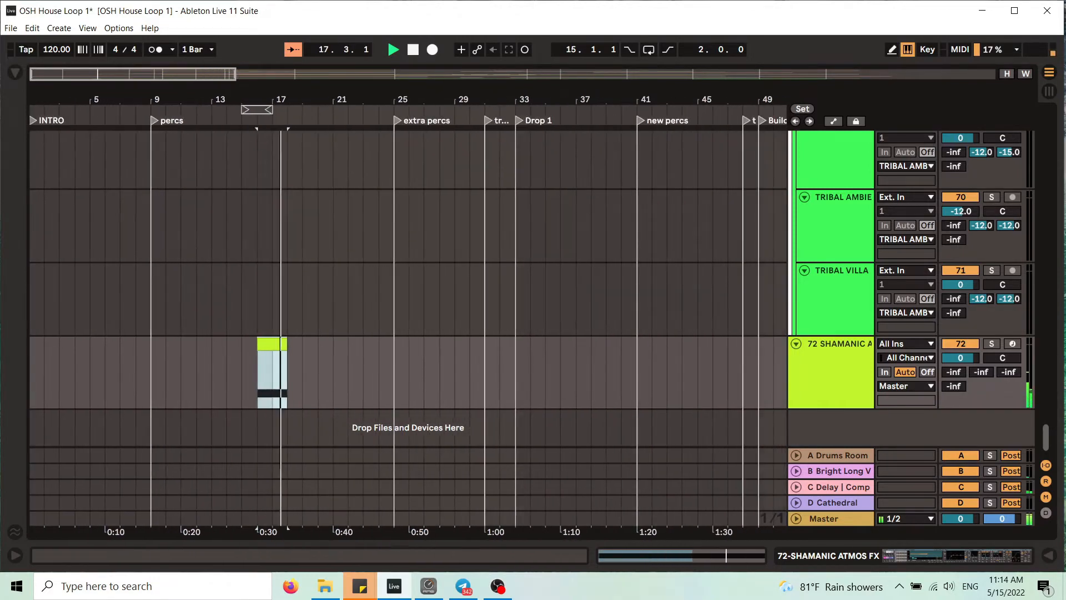
pyautogui.press('space')
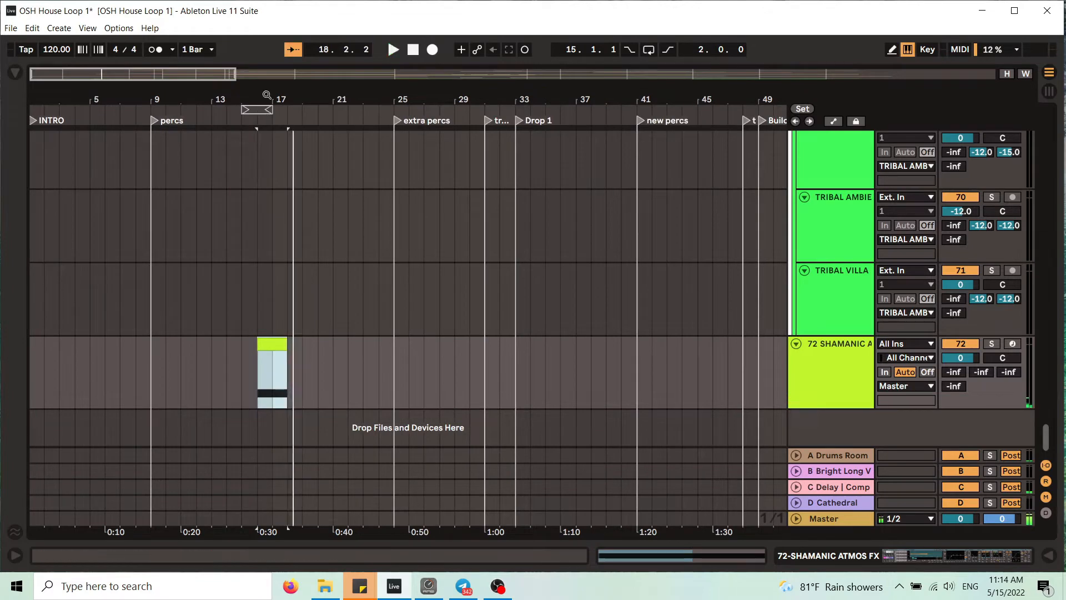
# Reopen the shamanic FX clip, audition Jungle FX 4 and move the two-bar note to the Jungle FX 4 row.
pyautogui.moveTo(267, 95); pyautogui.dragTo(313, 123)
pyautogui.doubleClick(323, 346)
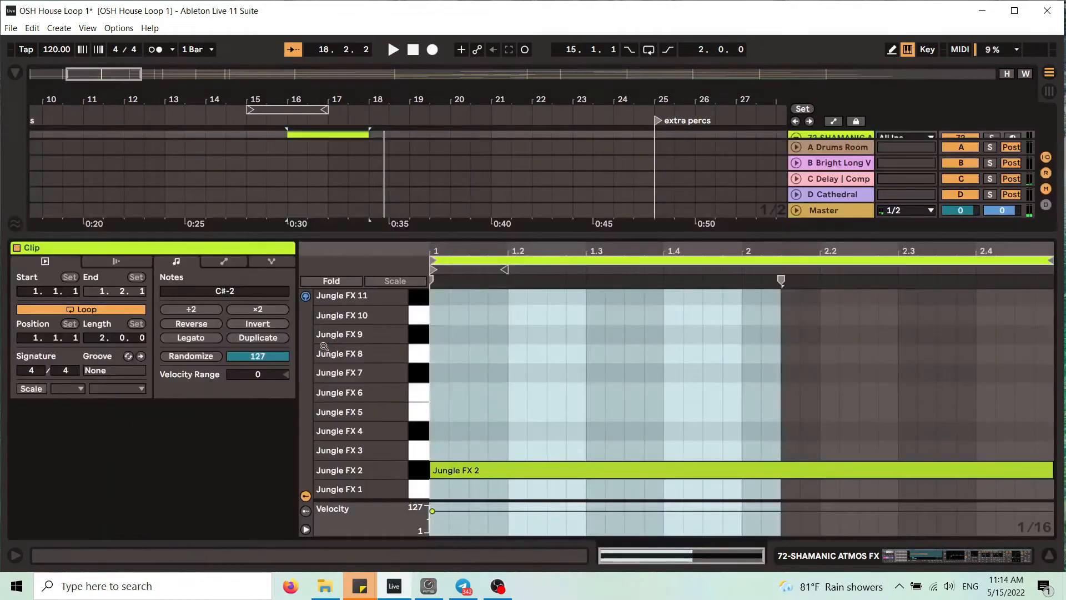
pyautogui.click(421, 436)
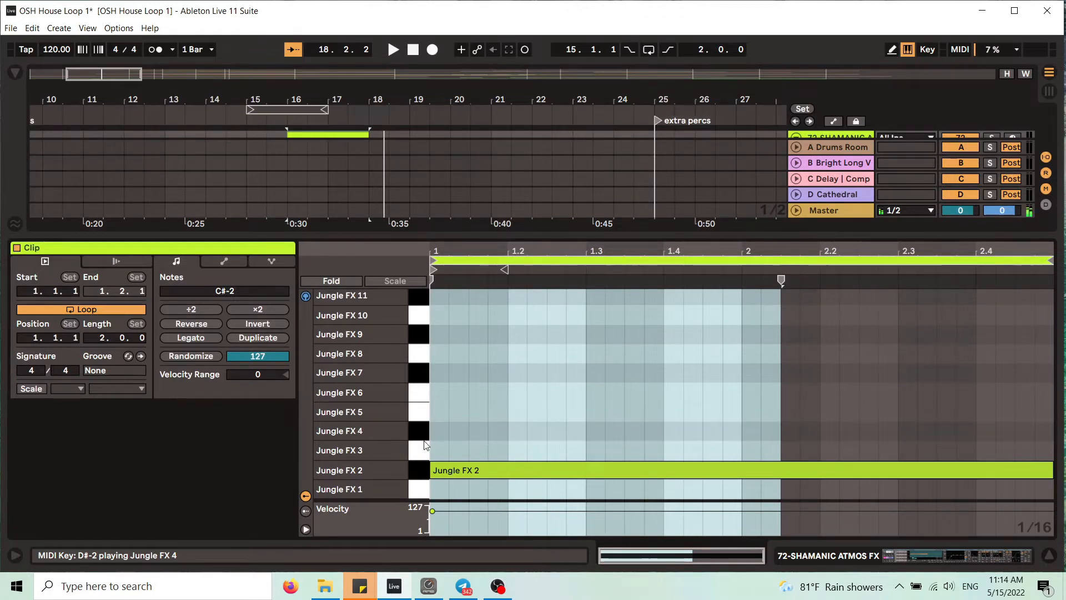
pyautogui.moveTo(452, 473); pyautogui.dragTo(453, 433)
pyautogui.press('space')
pyautogui.press('space')
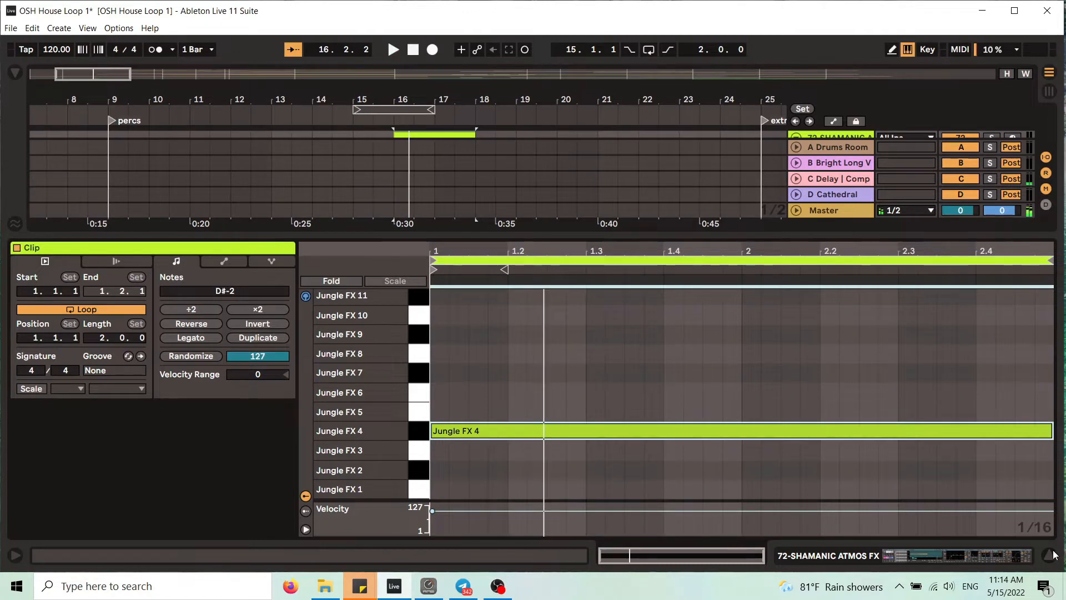
# Hide the clip editor and play the arrangement from before bar 16 to hear the revised transition.
pyautogui.click(1049, 555)
pyautogui.click(335, 114)
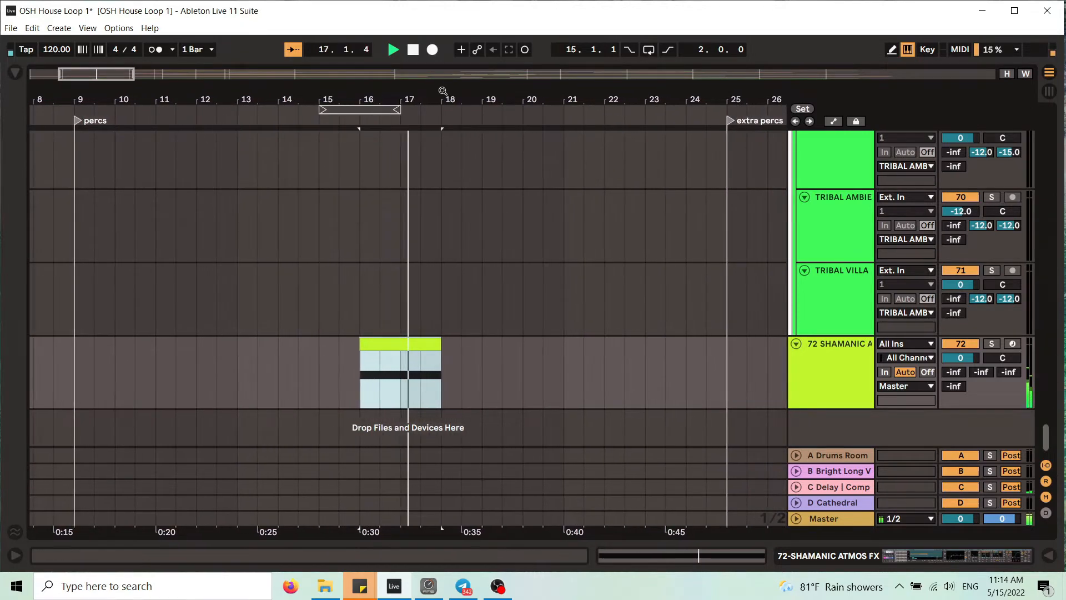
pyautogui.moveTo(442, 92); pyautogui.dragTo(443, 45)
# Move the loop brace to the transition section at bars 31–33 and listen through into Drop 1.
pyautogui.moveTo(273, 102); pyautogui.dragTo(372, 98)
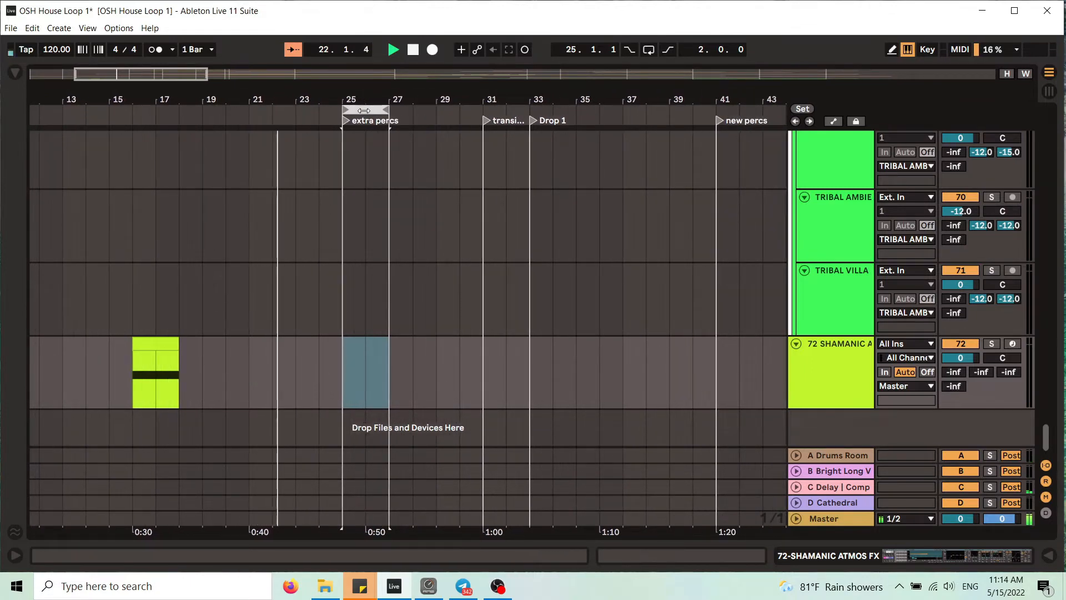
pyautogui.click(506, 119)
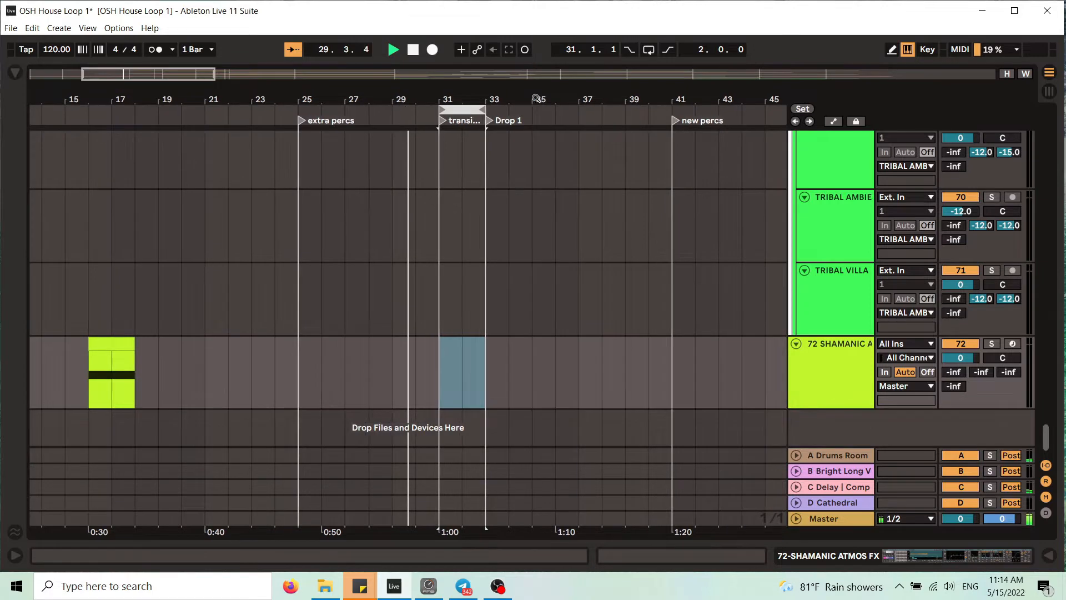
pyautogui.moveTo(470, 99); pyautogui.dragTo(428, 101)
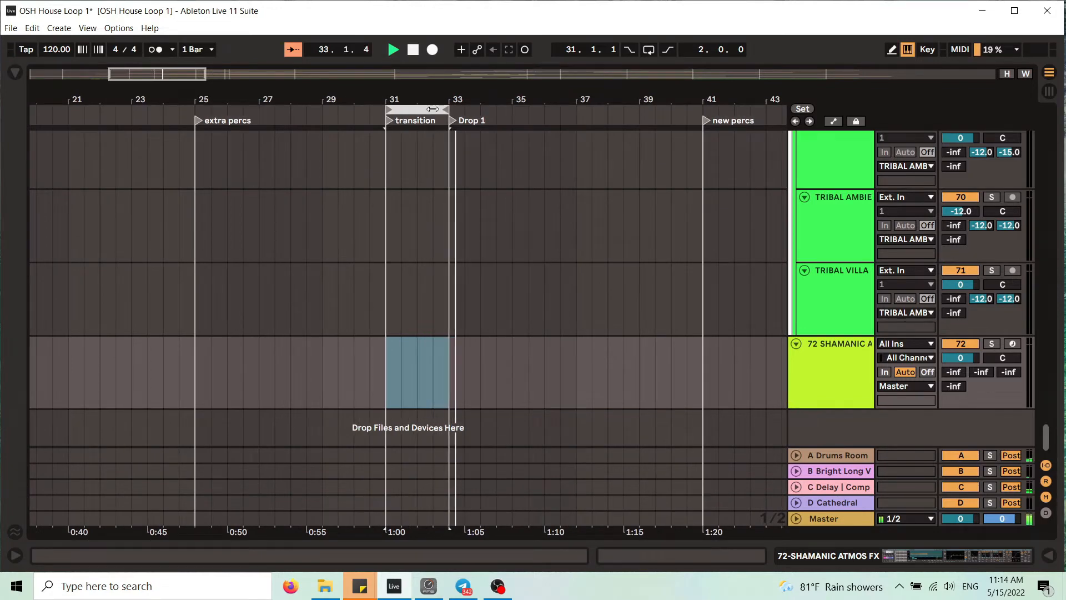
pyautogui.press('space')
pyautogui.click(414, 111)
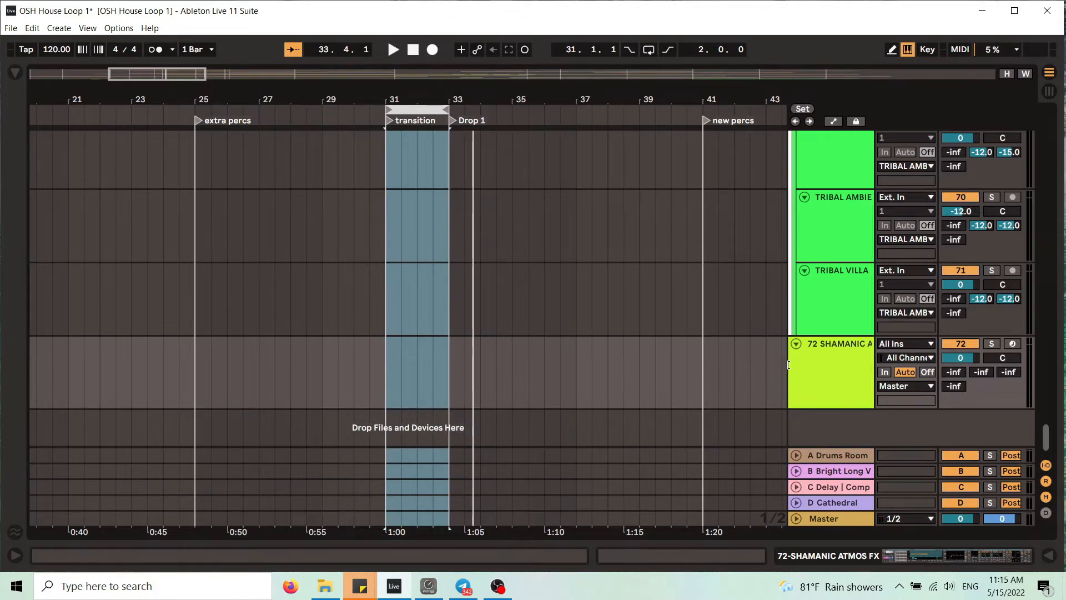
# Create an empty two-bar MIDI clip on the 72 SHAMANIC ATMOS FX track from bar 31 to bar 33.
pyautogui.rightClick(388, 345)
pyautogui.moveTo(389, 348); pyautogui.dragTo(446, 359)
pyautogui.rightClick(432, 346)
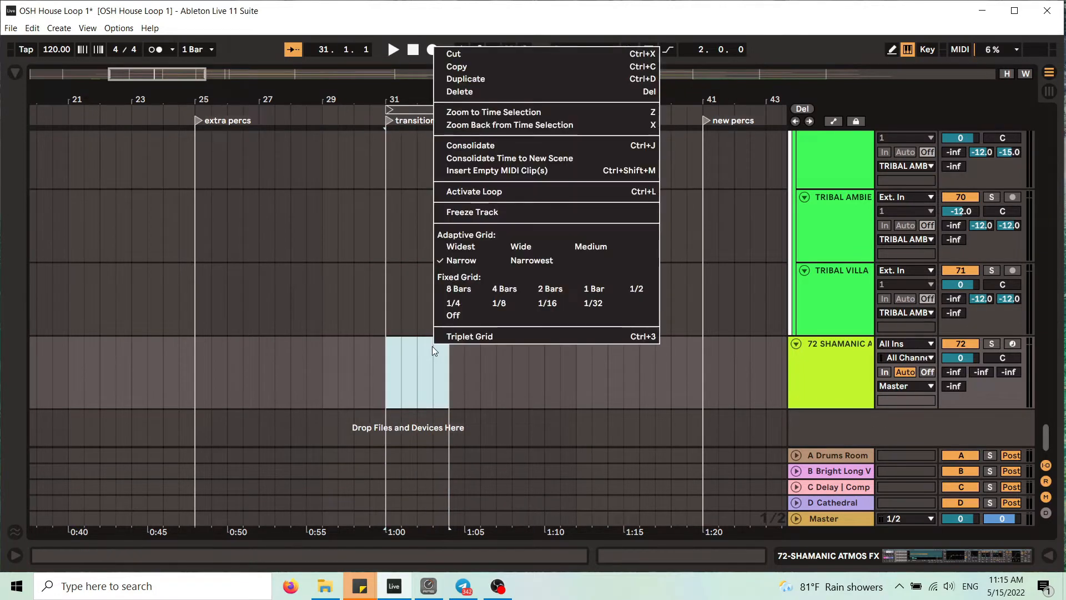
pyautogui.press('Escape')
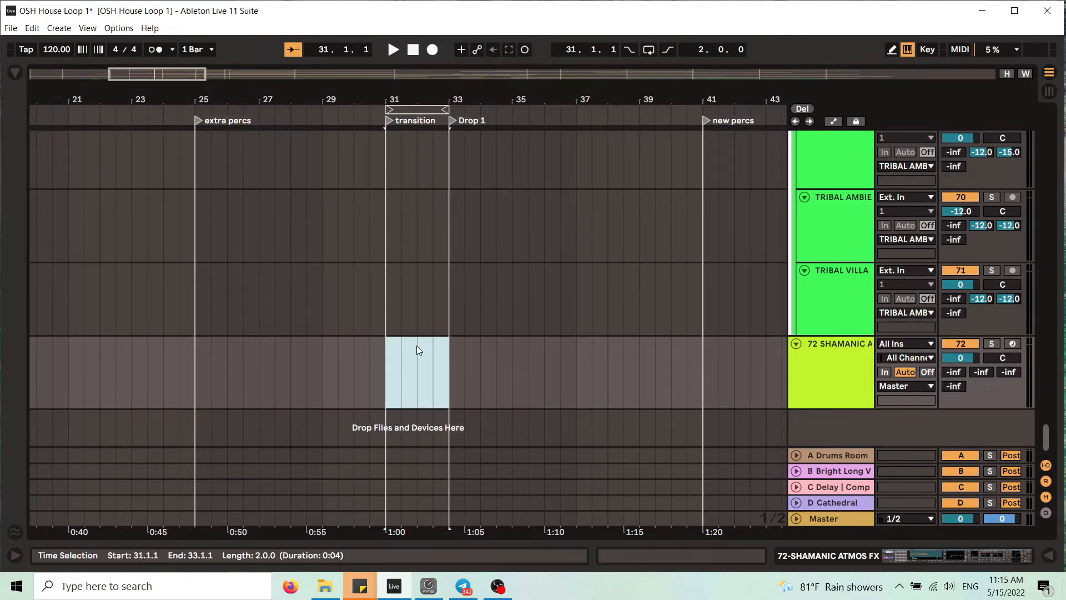
pyautogui.doubleClick(416, 346)
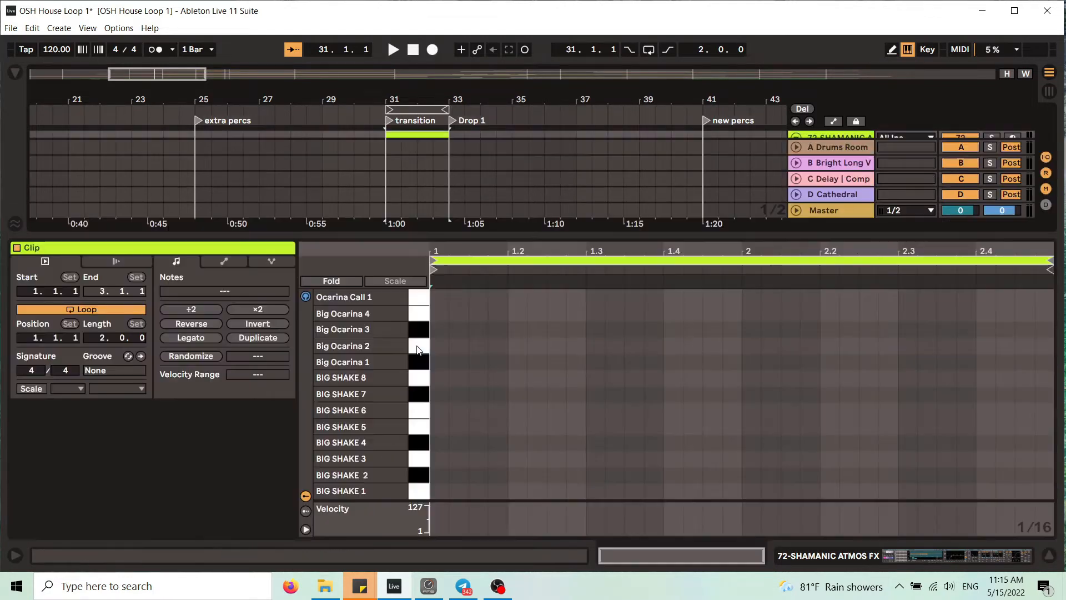
# Find the SHELLDANCE row in the new transition clip's drum list and audition its sound.
pyautogui.click(1055, 557)
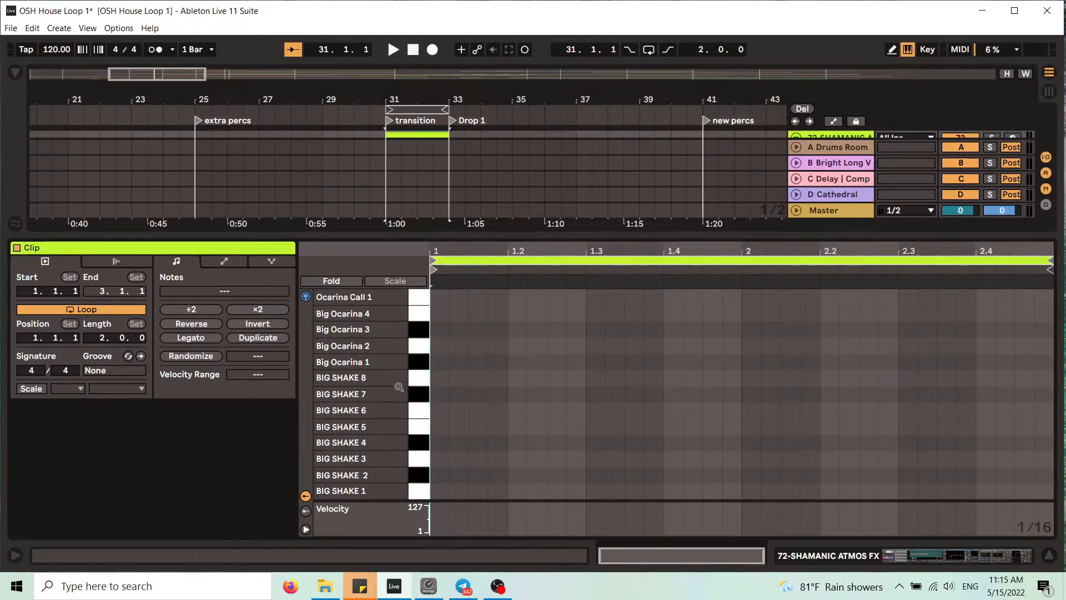
pyautogui.scroll(-8, 399, 387)
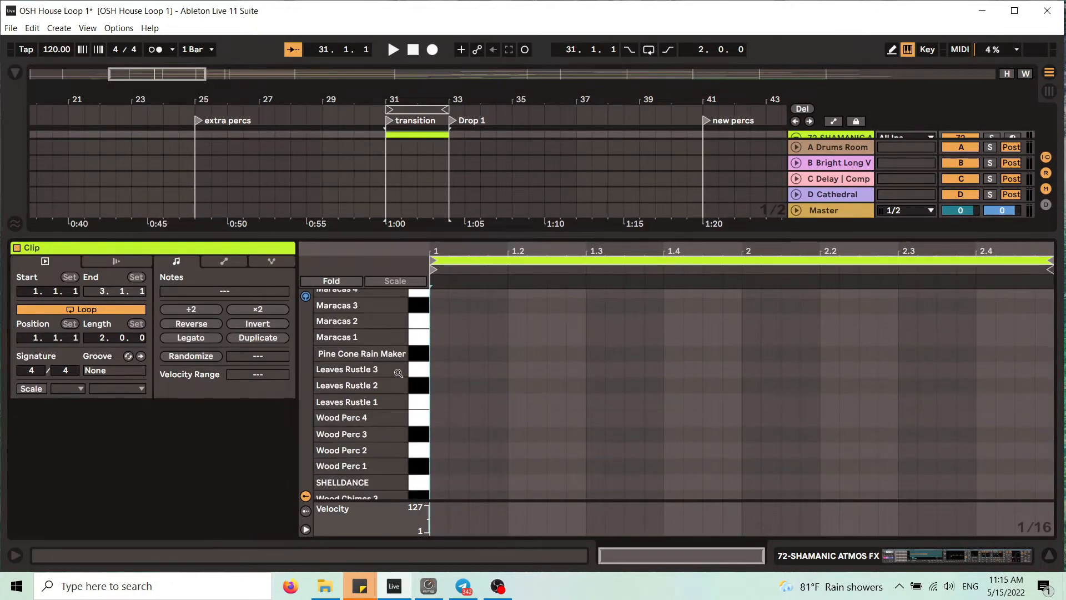
pyautogui.scroll(-2, 399, 373)
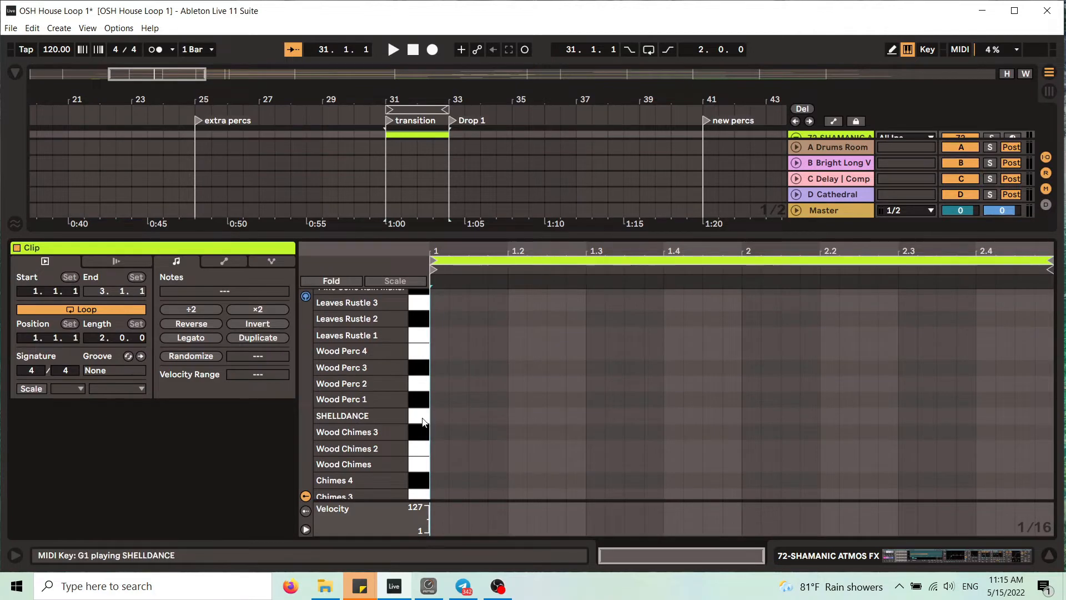
pyautogui.click(422, 418)
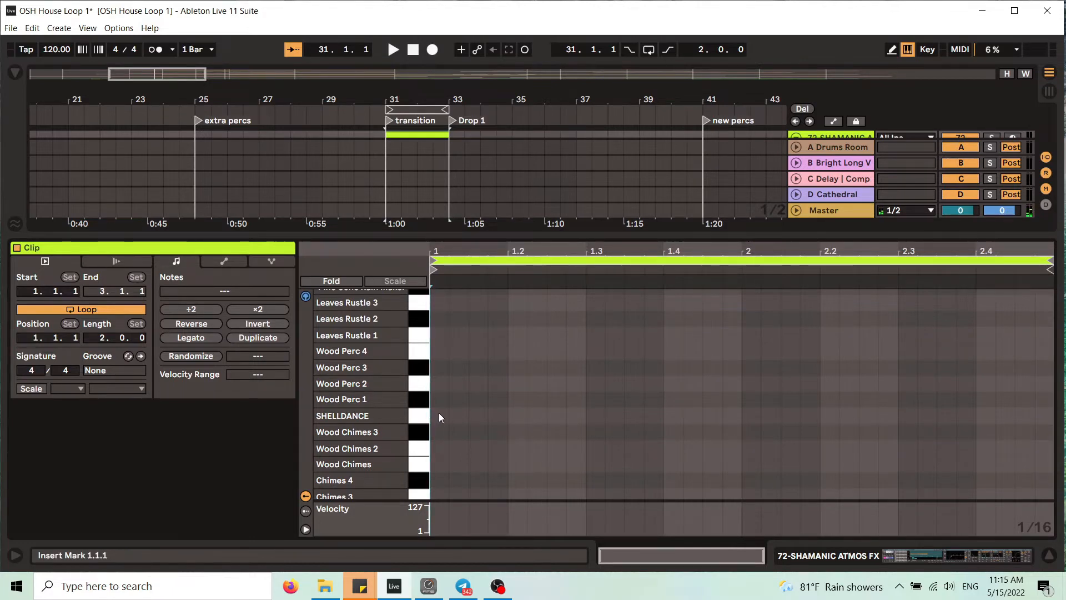
# Add a one-bar SHELLDANCE note at the start of the transition clip and hide the clip editor.
pyautogui.doubleClick(439, 416)
pyautogui.moveTo(448, 415); pyautogui.dragTo(741, 415)
pyautogui.click(1051, 554)
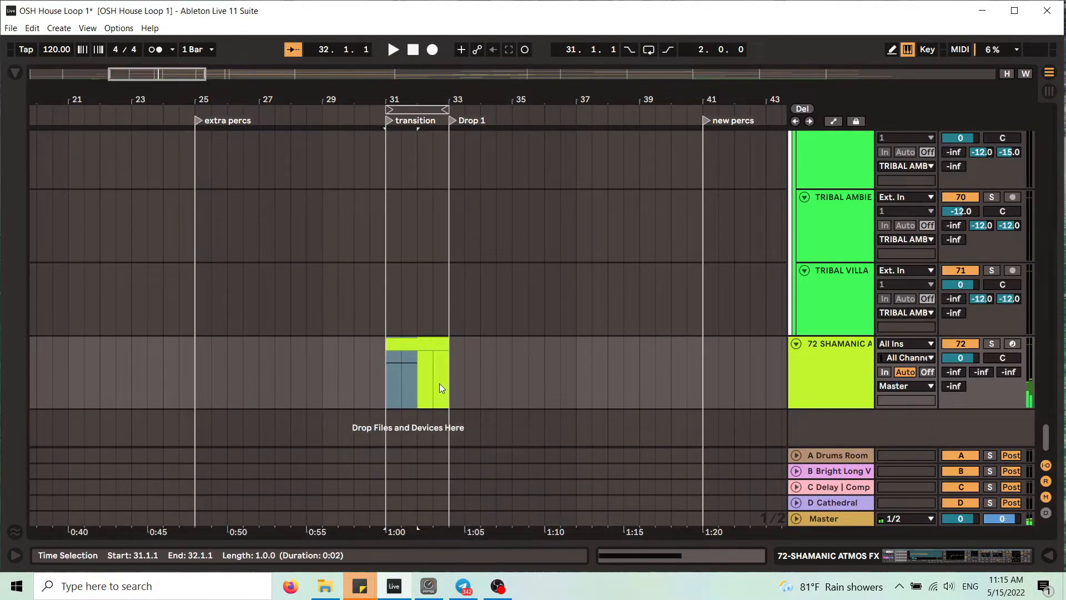
# Play the arrangement through the transition to hear the SHELLDANCE note lead up to Drop 1.
pyautogui.press('space')
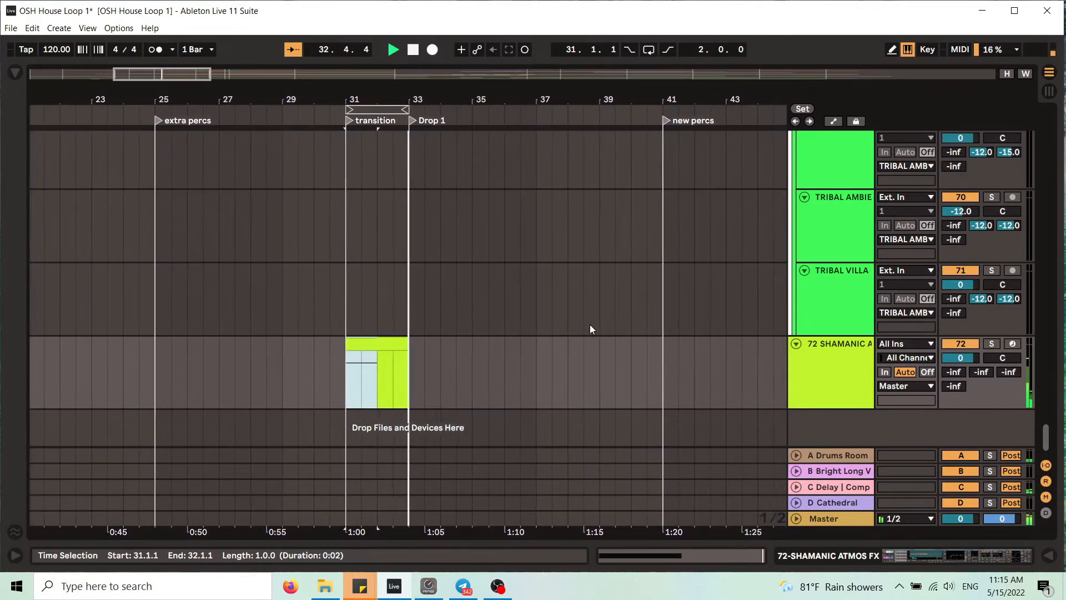
pyautogui.moveTo(426, 95); pyautogui.dragTo(504, 127)
pyautogui.press('space')
# Show the devices of the 72 SHAMANIC ATMOS FX track and find the SHELLDANCE pad in its drum rack.
pyautogui.click(480, 343)
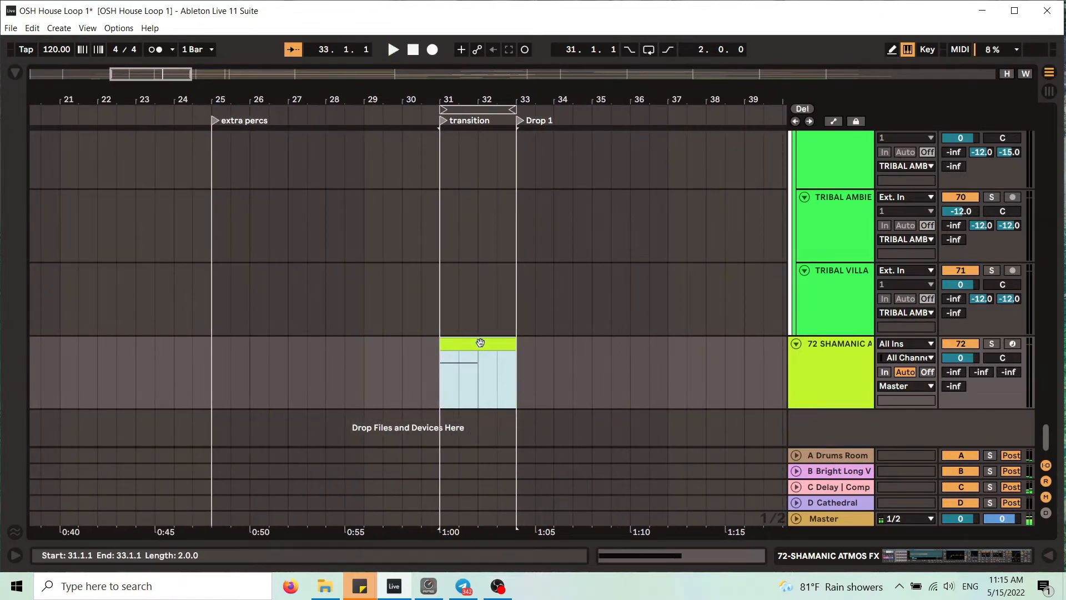
pyautogui.doubleClick(846, 345)
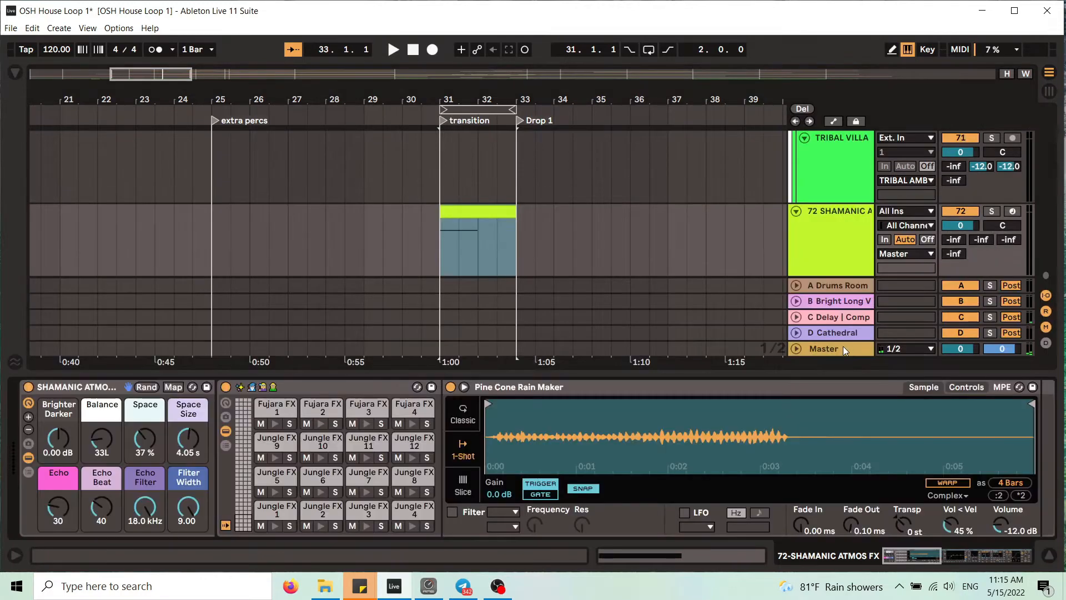
pyautogui.click(243, 503)
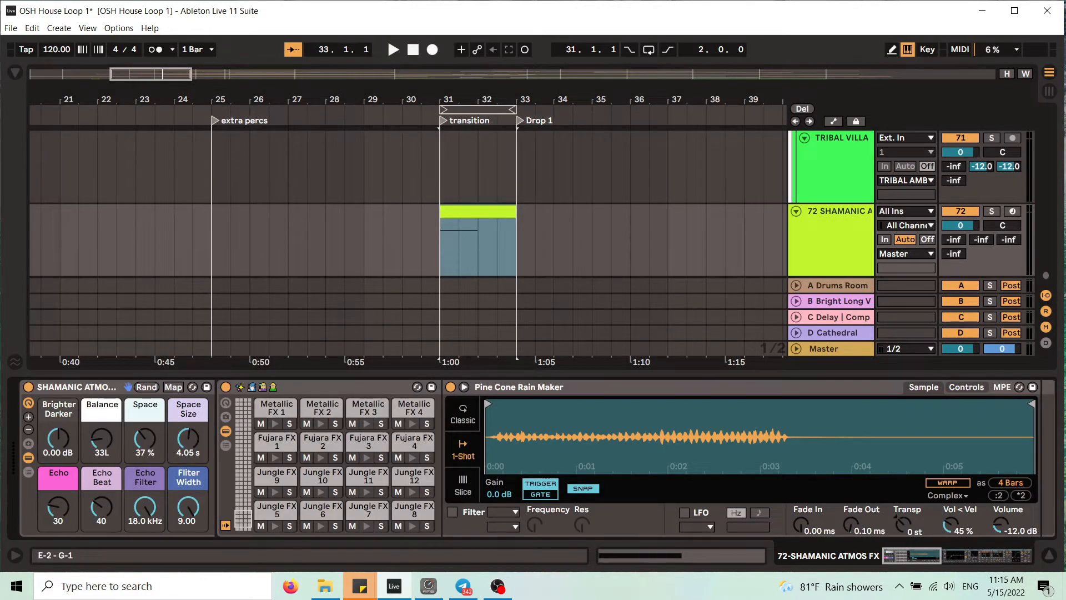
pyautogui.moveTo(242, 502); pyautogui.dragTo(243, 468)
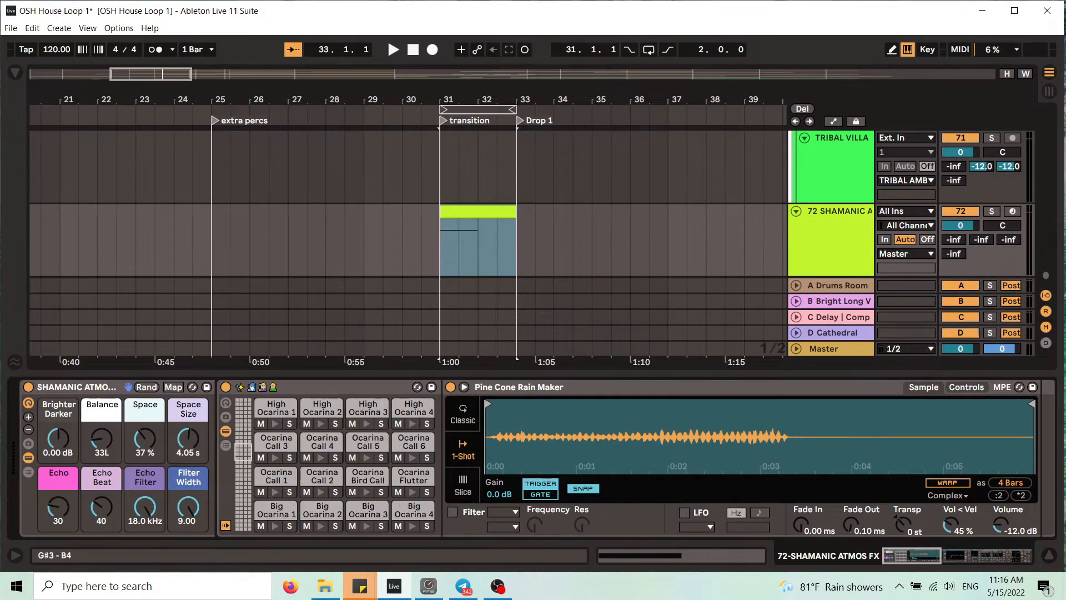
pyautogui.moveTo(243, 468); pyautogui.dragTo(243, 485)
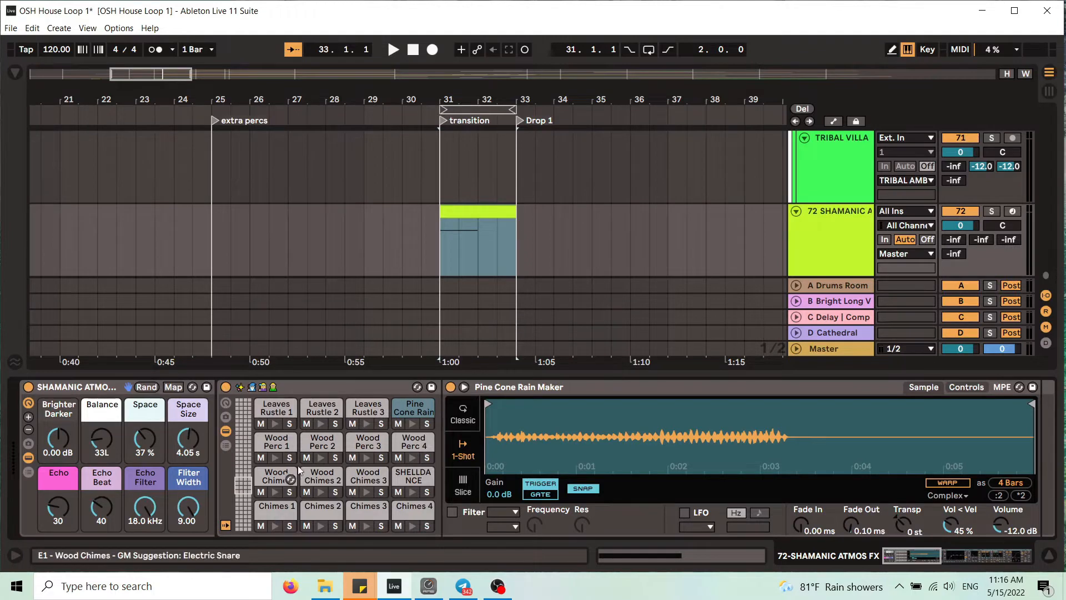
# Set the SHELLDANCE sample's fade-out to 2.00 s and trim its end to just past the four-second mark.
pyautogui.click(412, 477)
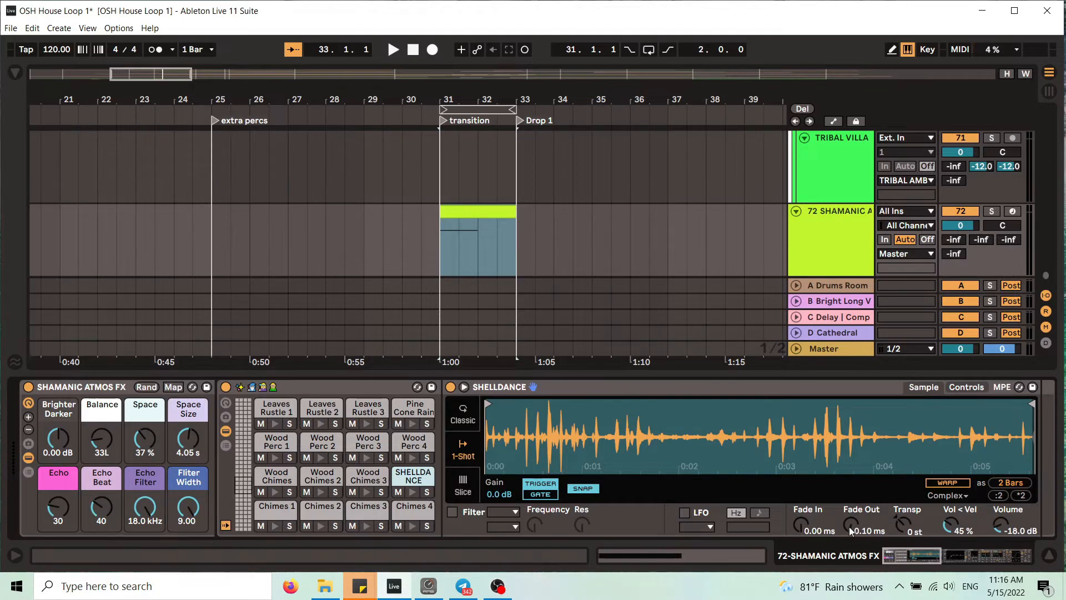
pyautogui.moveTo(850, 530); pyautogui.dragTo(850, 497)
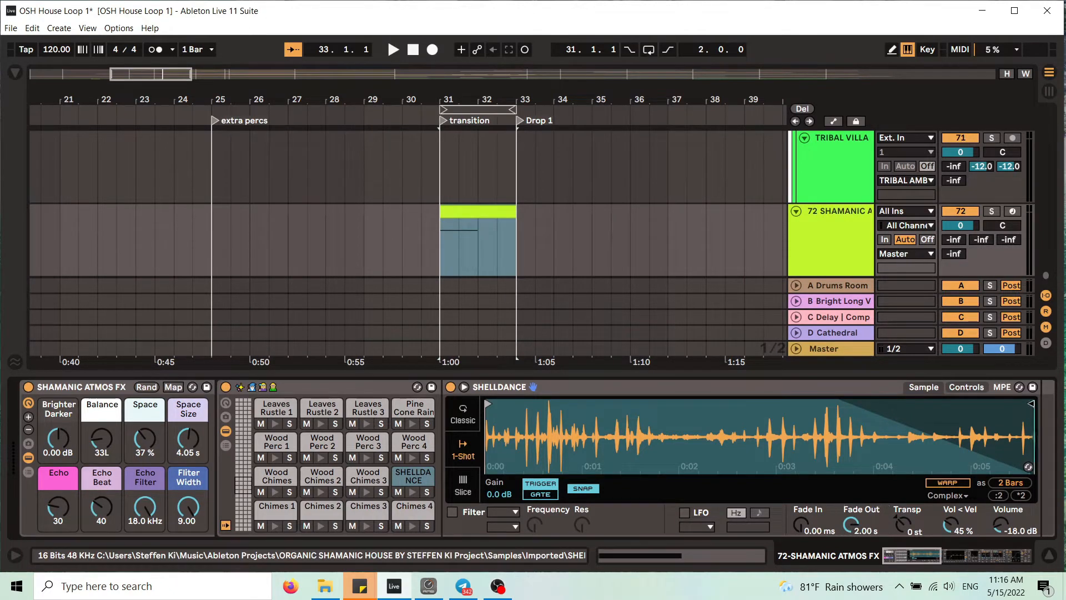
pyautogui.moveTo(1031, 404)
pyautogui.mouseDown()
pyautogui.moveTo(967, 385)
pyautogui.moveTo(907, 387)
pyautogui.mouseUp()
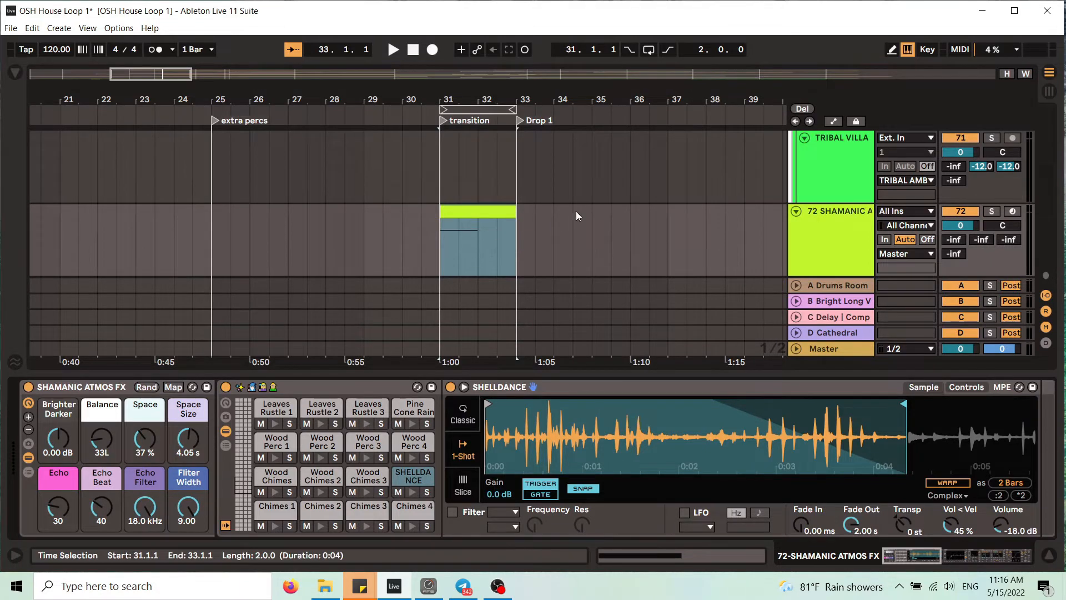
# Play the transition into Drop 1 and raise the FX rack's Echo to 60 and Echo Beat to 41.
pyautogui.press('space')
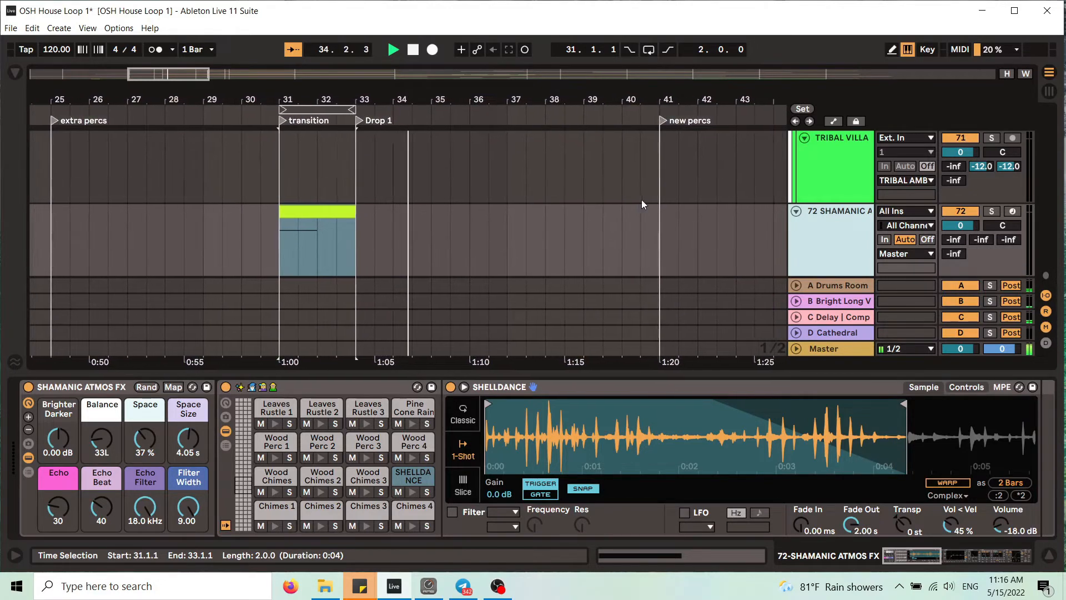
pyautogui.press('space')
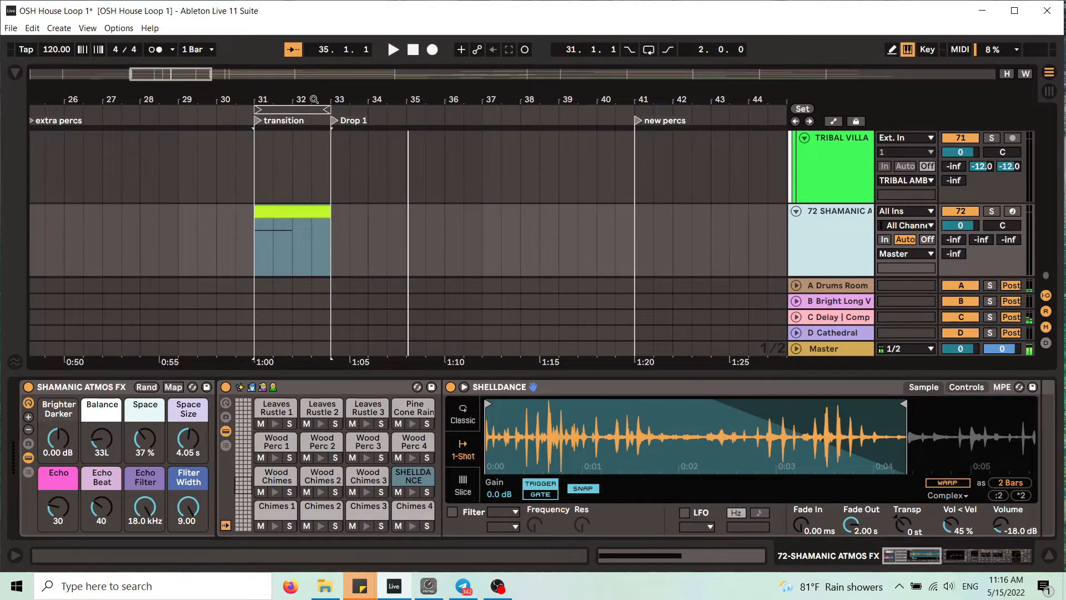
pyautogui.moveTo(315, 99); pyautogui.dragTo(414, 97)
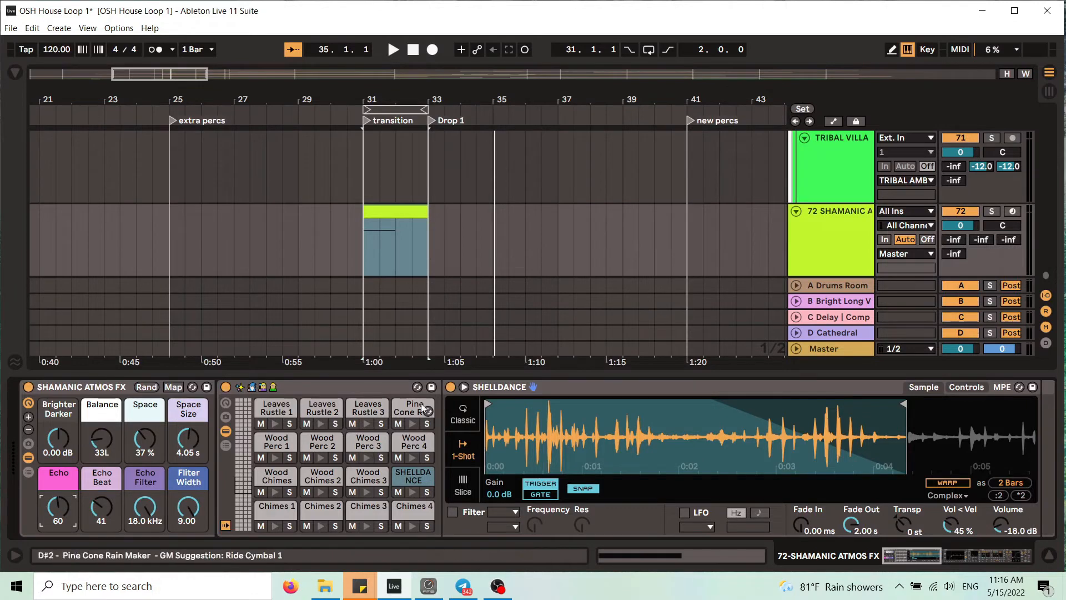
# Enable the SHELLDANCE sample's filter with a frequency of 7.85 kHz and listen to the transition into Drop 1.
pyautogui.click(456, 516)
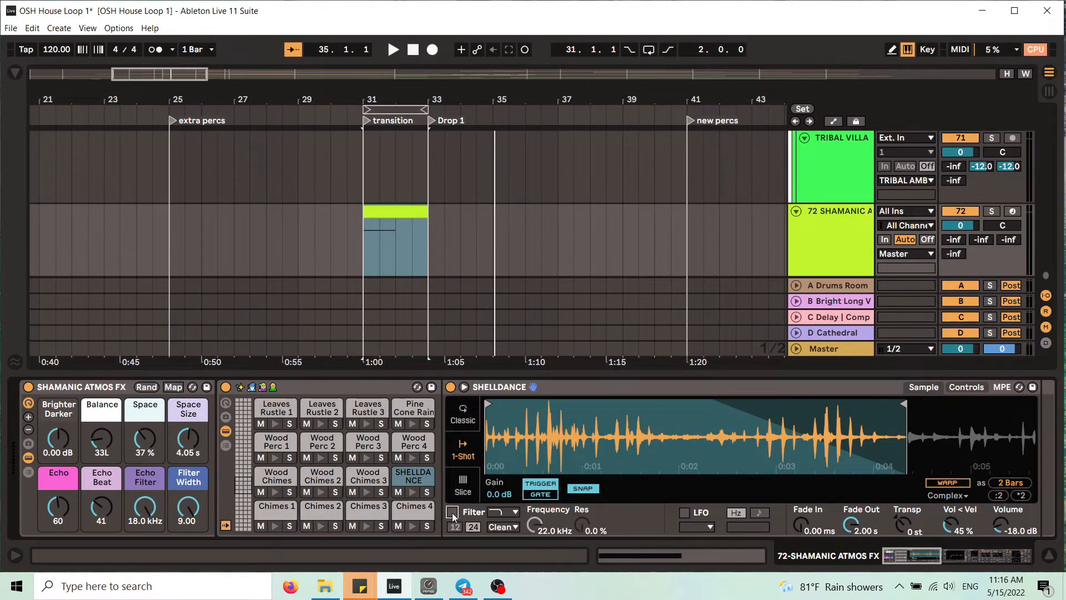
pyautogui.click(452, 512)
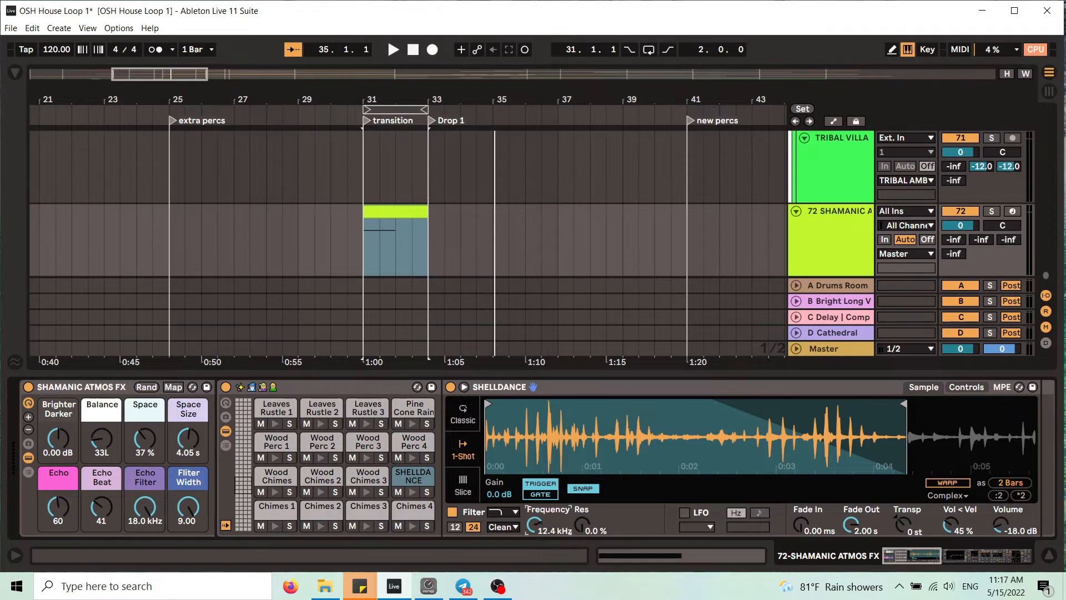
pyautogui.click(322, 115)
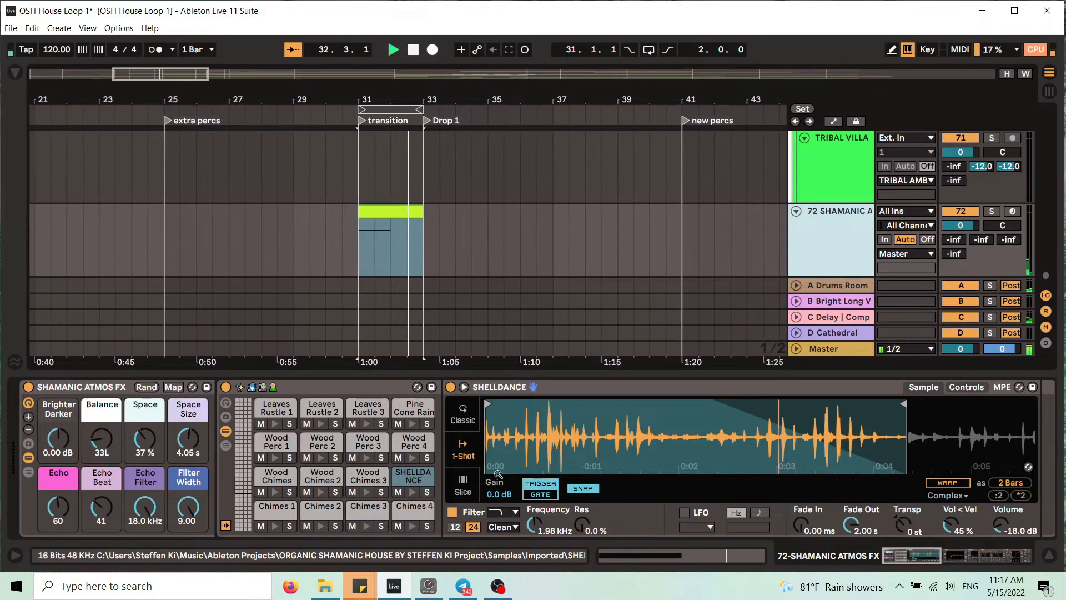
pyautogui.press('space')
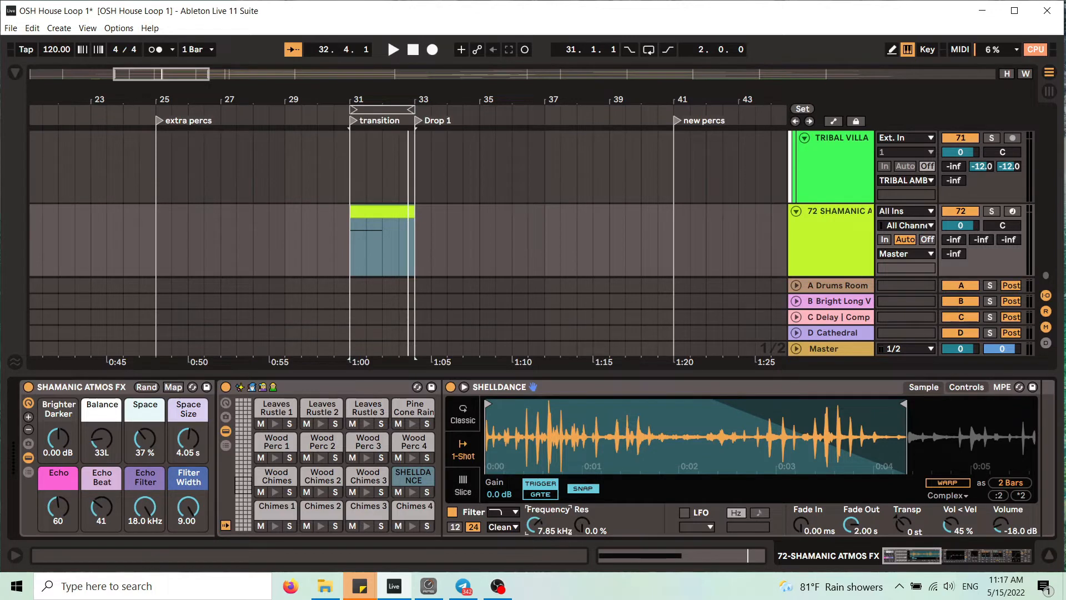
pyautogui.press('space')
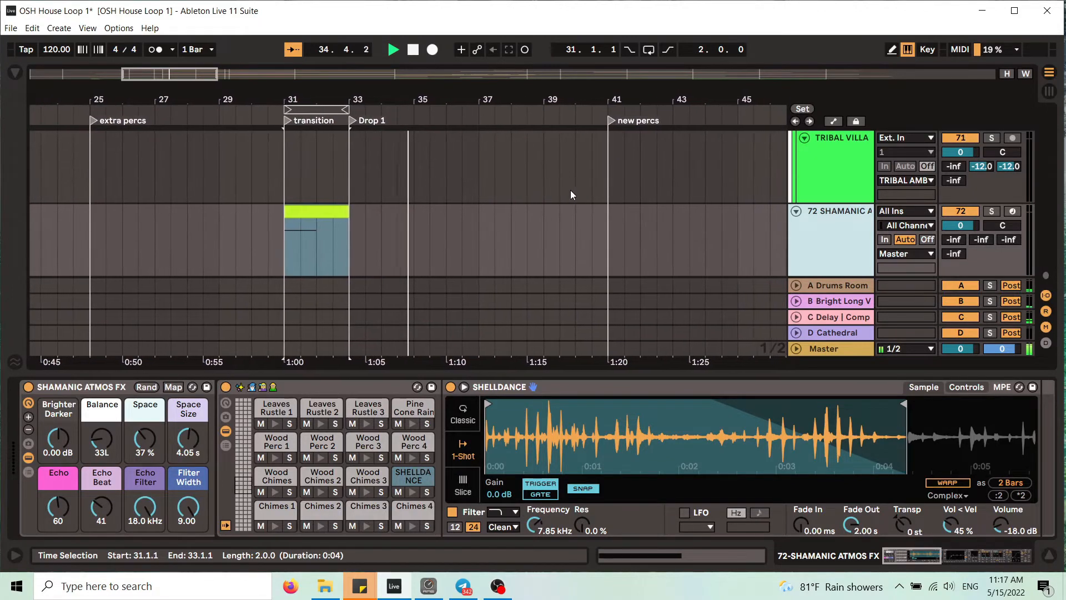
pyautogui.click(1049, 557)
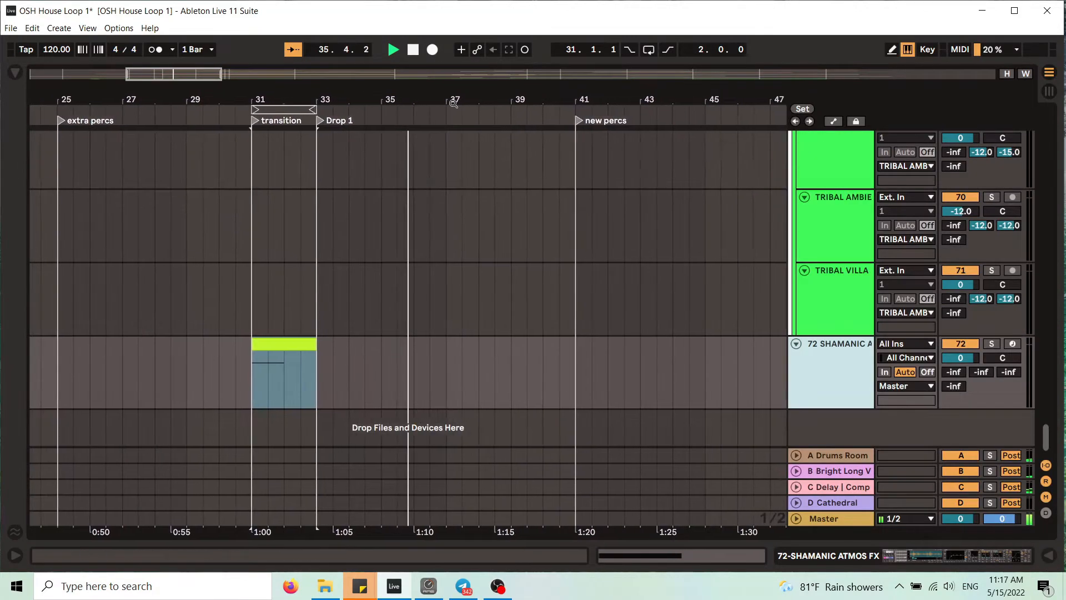
# Move the loop brace to the transition before Build Up and shorten it to one bar, from bar 48 to 49.
pyautogui.moveTo(449, 101); pyautogui.dragTo(450, 52)
pyautogui.moveTo(300, 66); pyautogui.dragTo(345, 104)
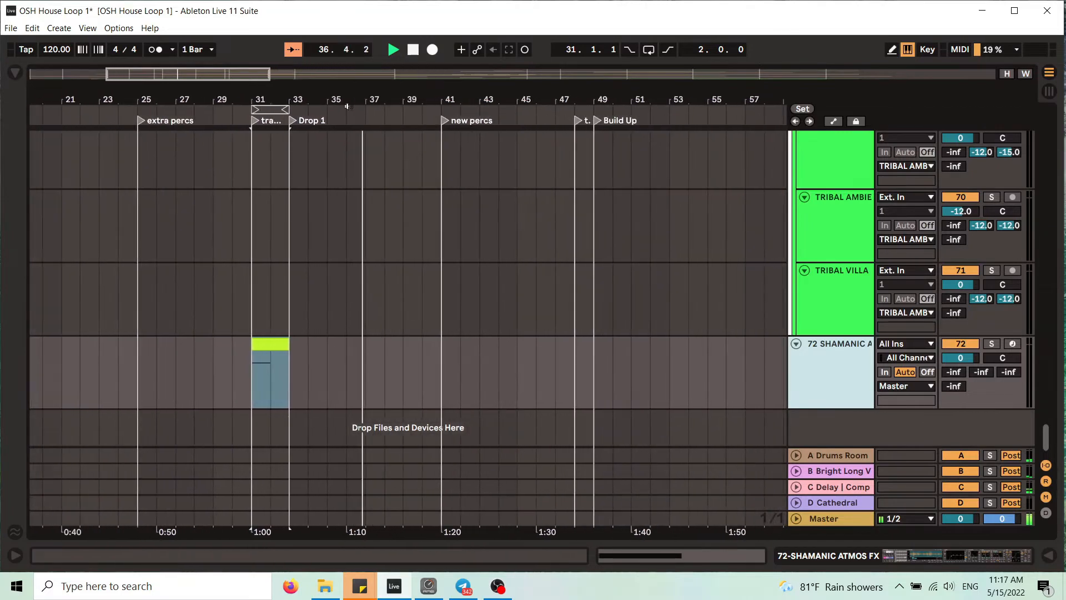
pyautogui.moveTo(270, 110); pyautogui.dragTo(581, 133)
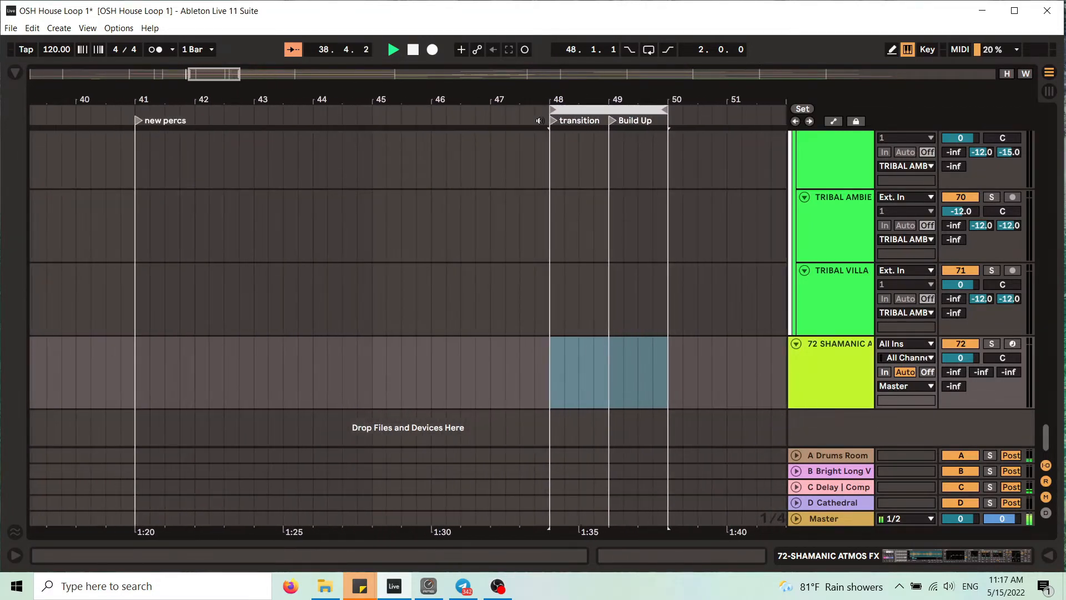
pyautogui.click(489, 114)
pyautogui.moveTo(543, 92)
pyautogui.mouseDown()
pyautogui.moveTo(538, 68)
pyautogui.moveTo(529, 79)
pyautogui.mouseUp()
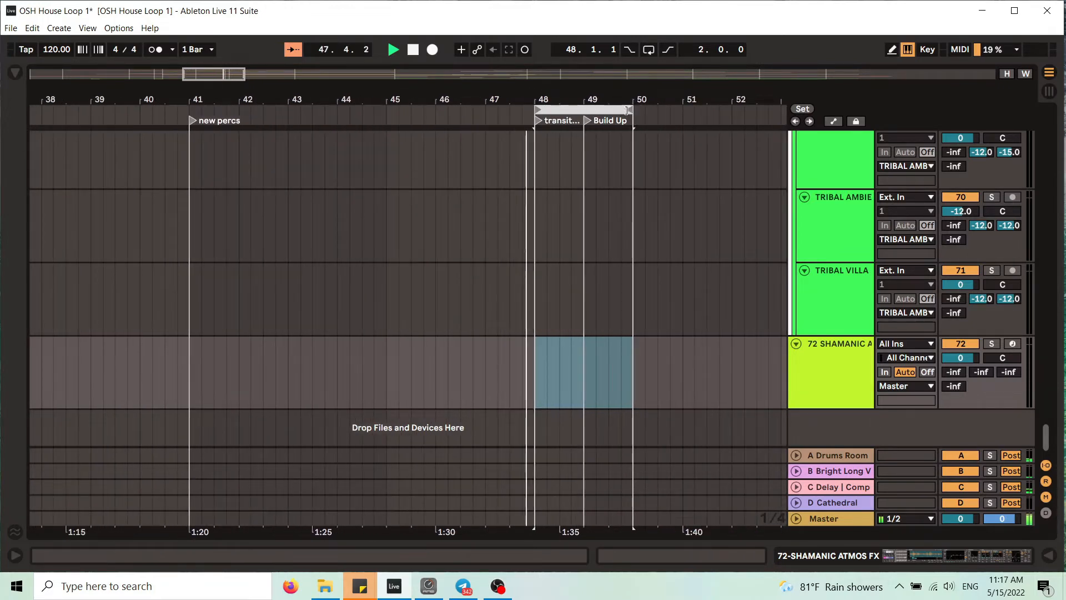
pyautogui.moveTo(632, 109); pyautogui.dragTo(578, 110)
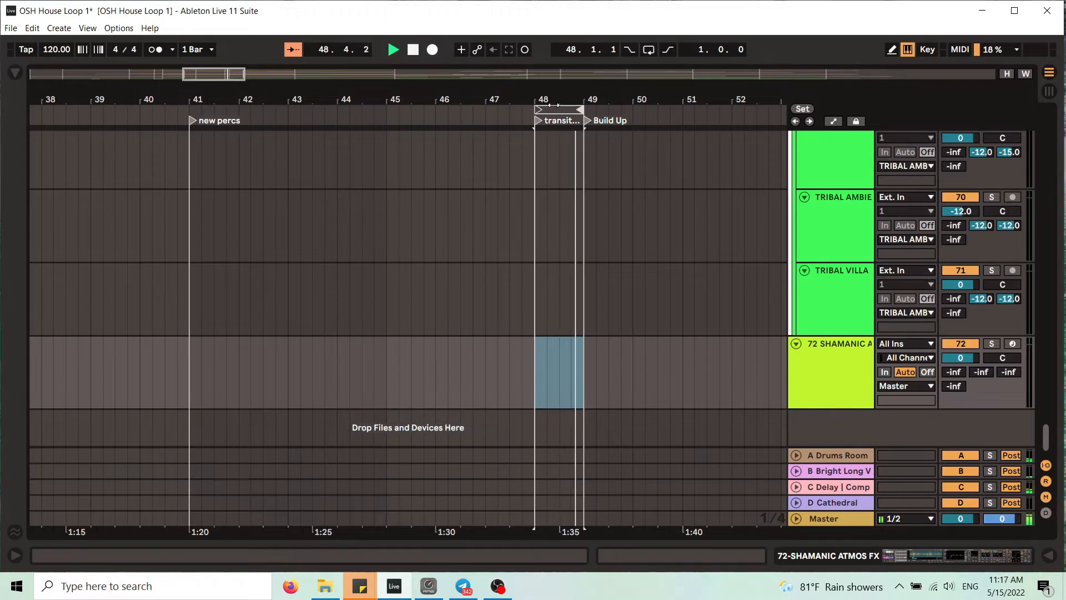
# Play from bar 47 into Build Up and examine the HANDPAN & SANSULA clip that leads up to bar 49.
pyautogui.press('space')
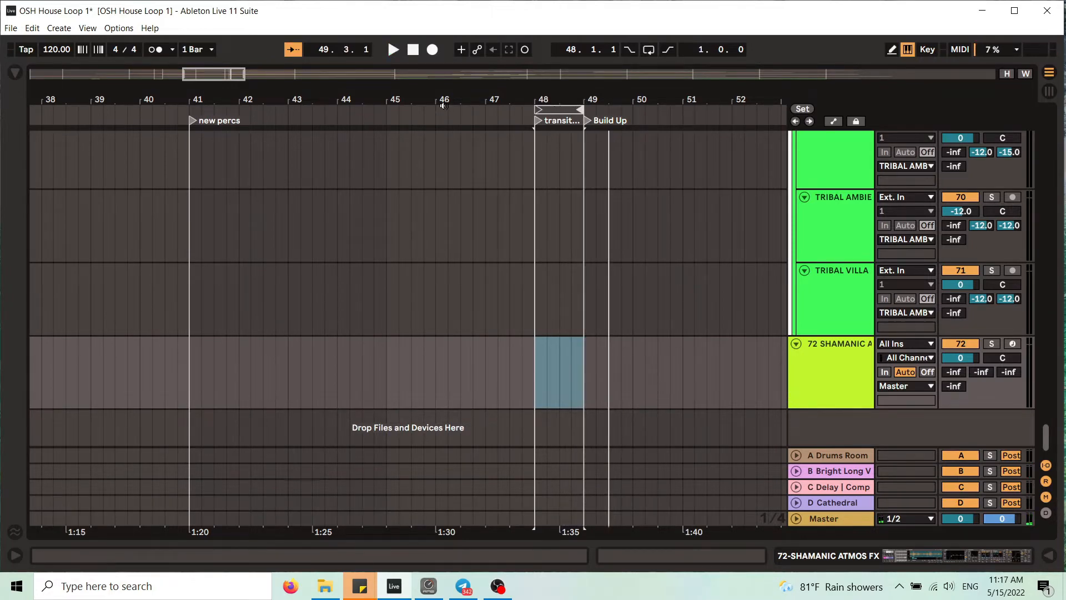
pyautogui.click(499, 114)
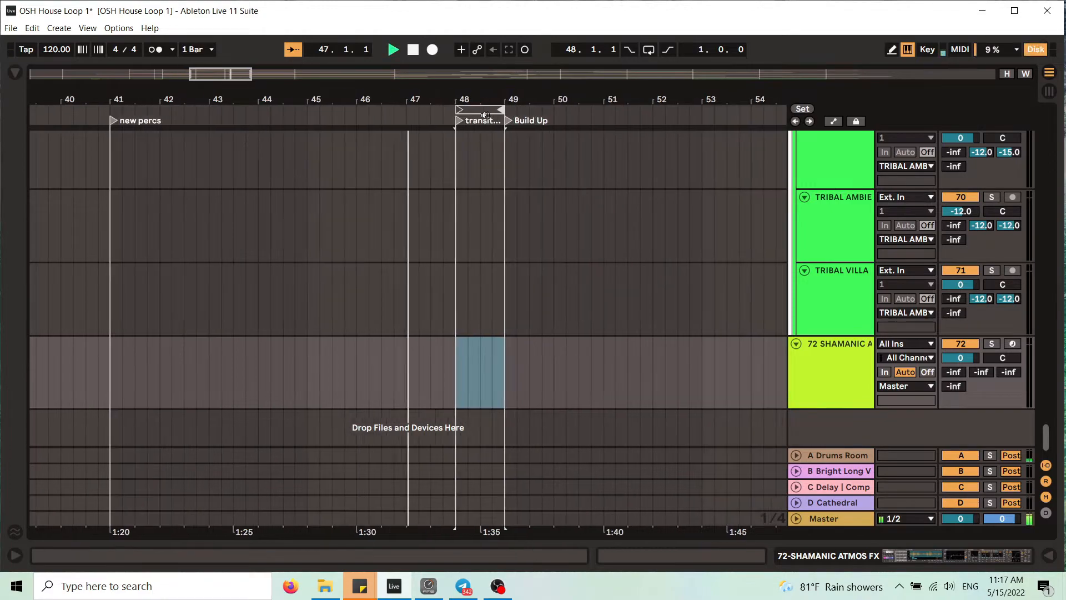
pyautogui.moveTo(1047, 444); pyautogui.dragTo(1046, 294)
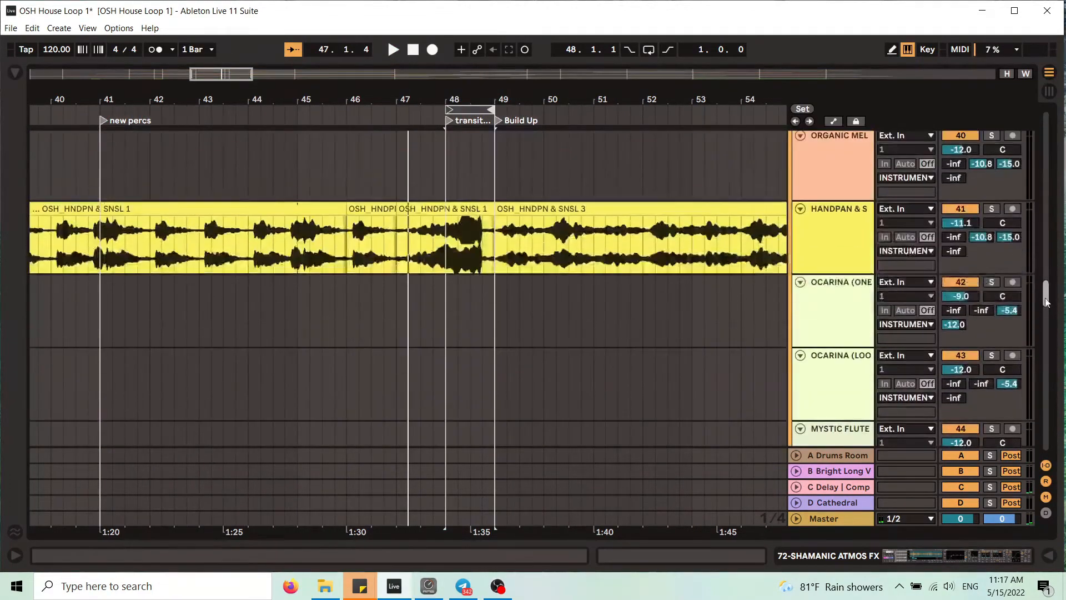
pyautogui.click(465, 208)
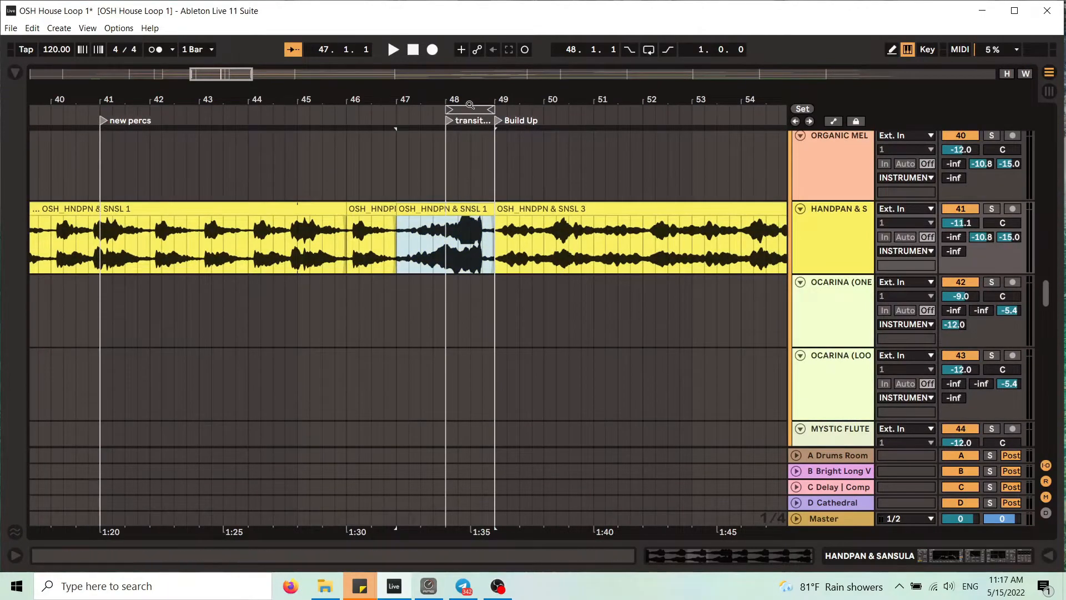
pyautogui.moveTo(472, 94); pyautogui.dragTo(498, 93)
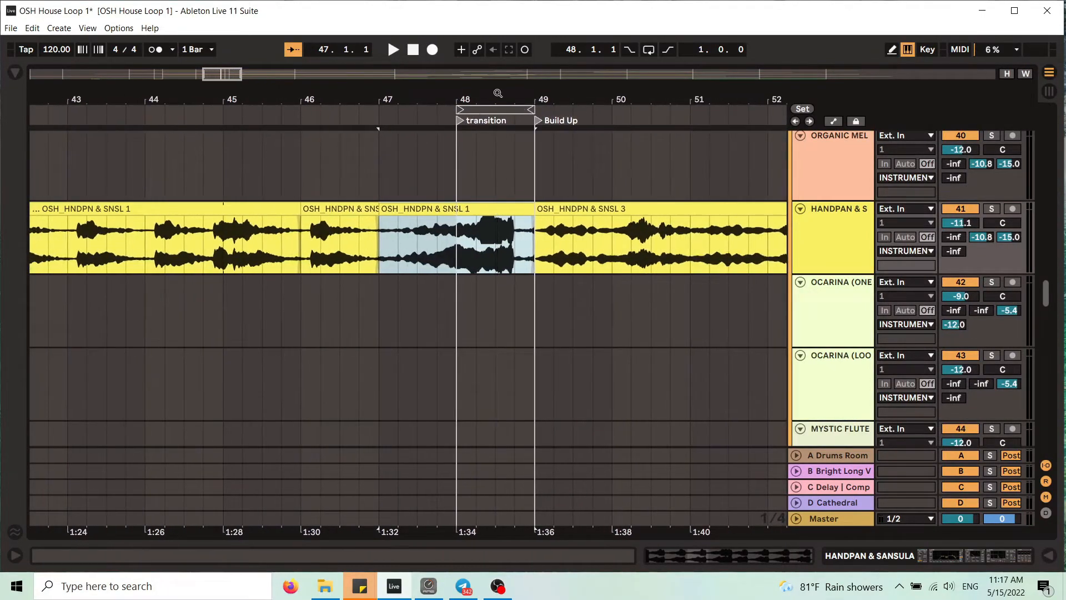
pyautogui.click(370, 109)
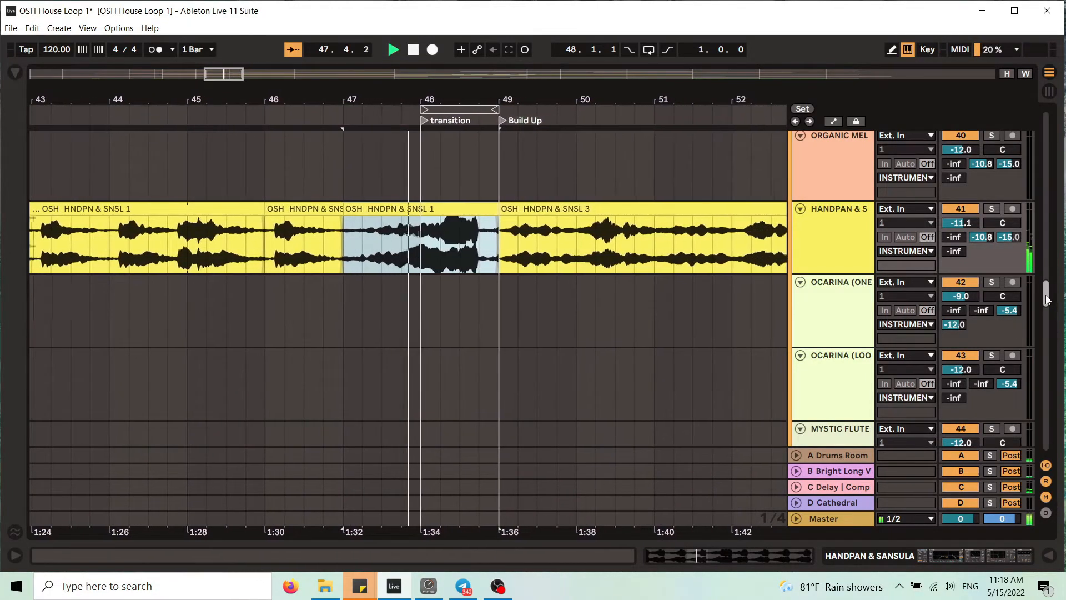
pyautogui.moveTo(1046, 300); pyautogui.dragTo(1052, 439)
pyautogui.press('space')
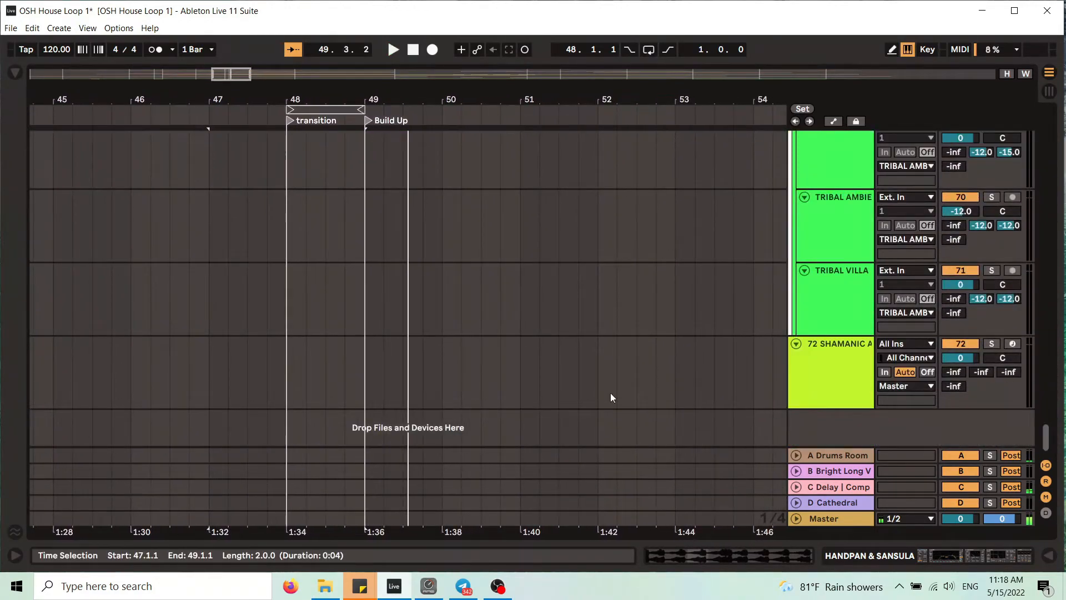
# Create an empty one-bar MIDI clip on the 72 SHAMANIC ATMOS FX track from bar 48 to bar 49.
pyautogui.click(292, 351)
pyautogui.moveTo(291, 352); pyautogui.dragTo(355, 357)
pyautogui.rightClick(338, 349)
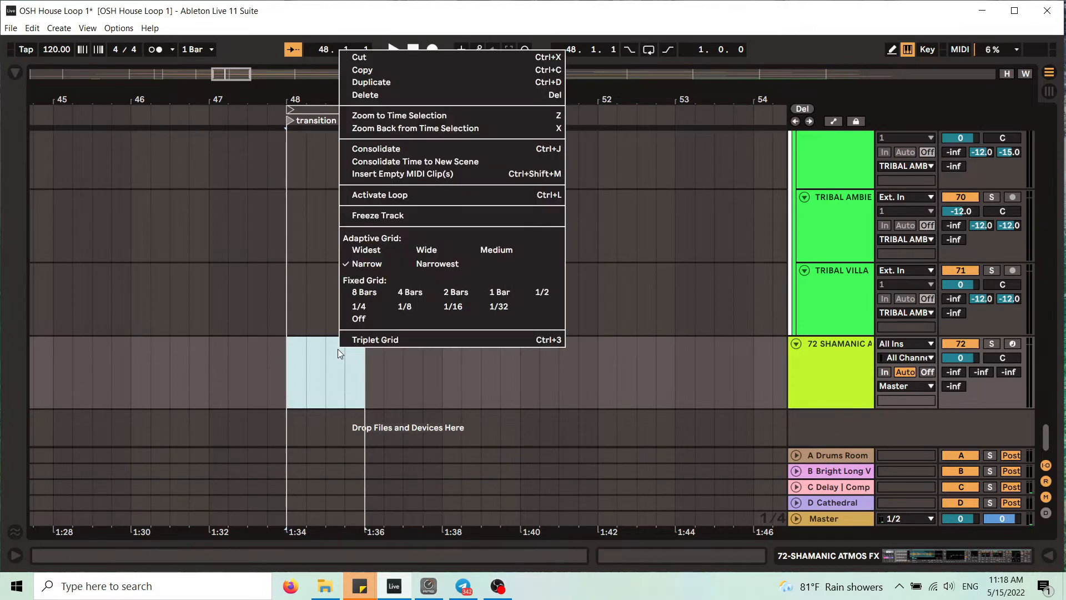
pyautogui.click(293, 364)
pyautogui.hotkey('ctrl', 'shift', 'm')
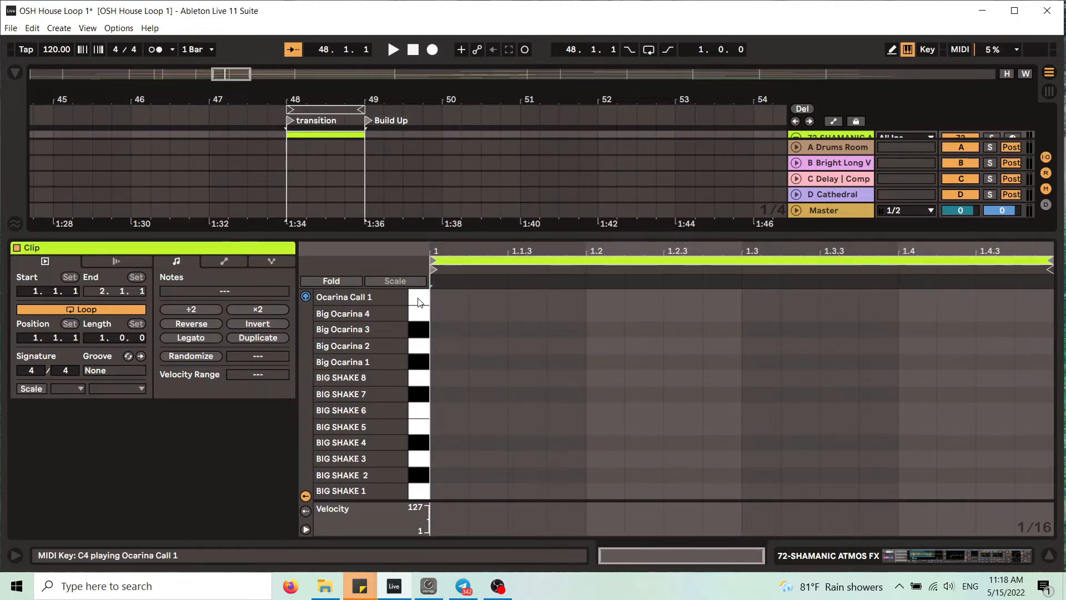
# Find the Rev Swoosh 4 row in the new clip's drum list and audition its sound.
pyautogui.scroll(10, 418, 353)
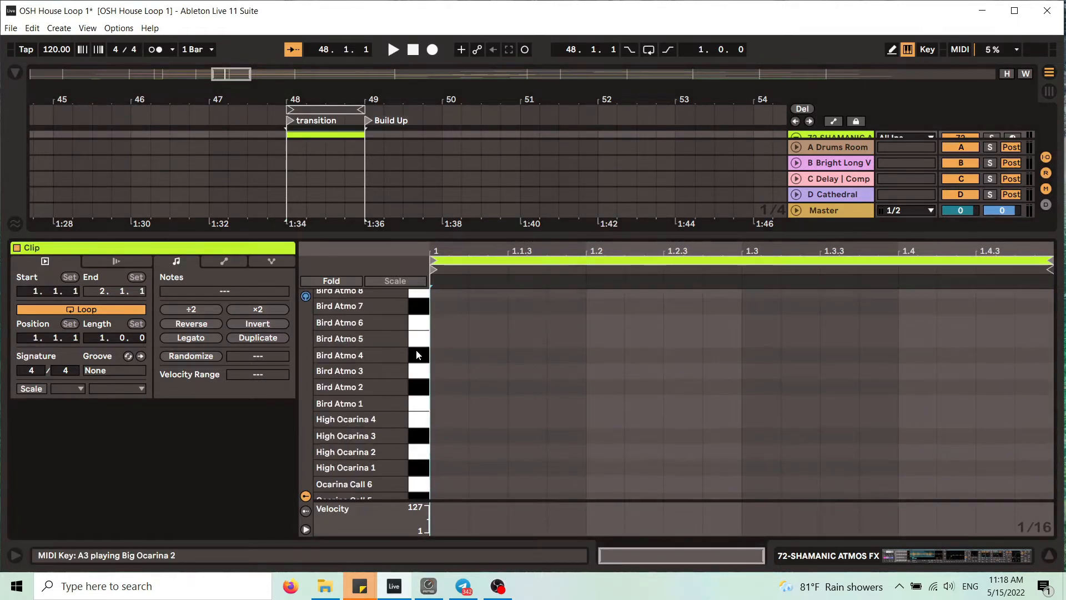
pyautogui.scroll(1, 418, 353)
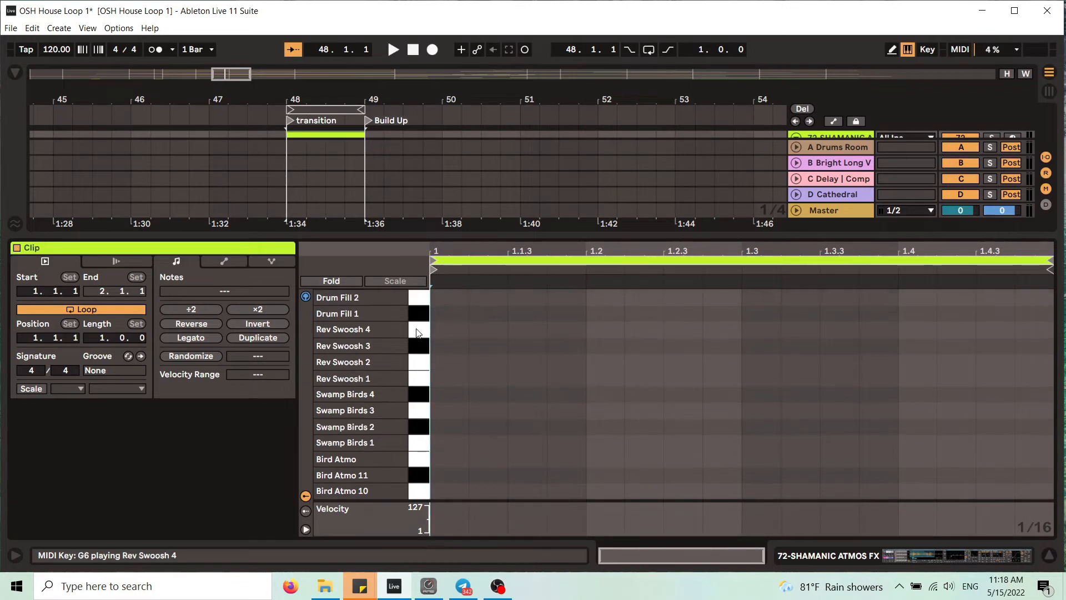
pyautogui.click(417, 331)
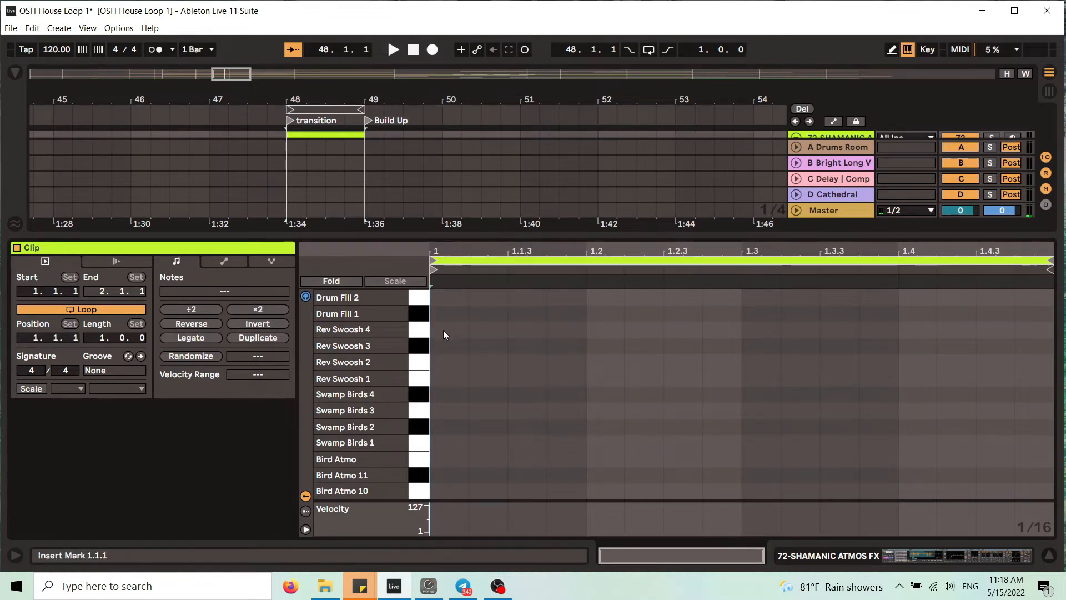
# Add a Rev Swoosh 4 note that spans the full bar of the new transition clip, and close the clip's editor.
pyautogui.doubleClick(444, 330)
pyautogui.moveTo(465, 329); pyautogui.dragTo(1052, 330)
pyautogui.click(1049, 556)
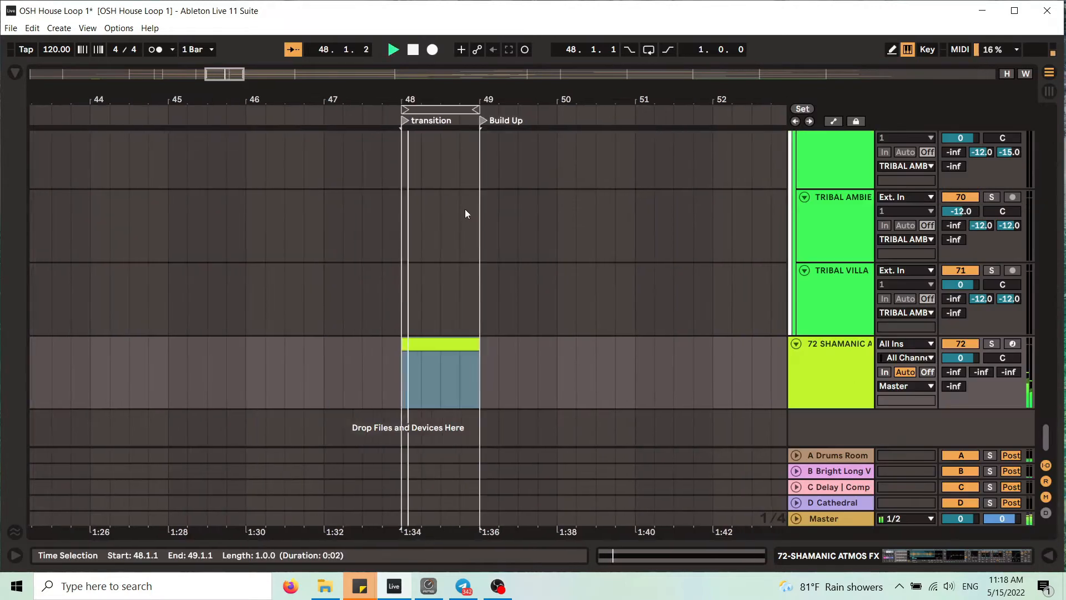
# Lengthen the SHAMANIC ATMOS FX clip to span bars 47 to 49, with a two-bar loop filled by the Rev Swoosh 4 note.
pyautogui.moveTo(445, 346); pyautogui.dragTo(471, 345)
pyautogui.doubleClick(438, 341)
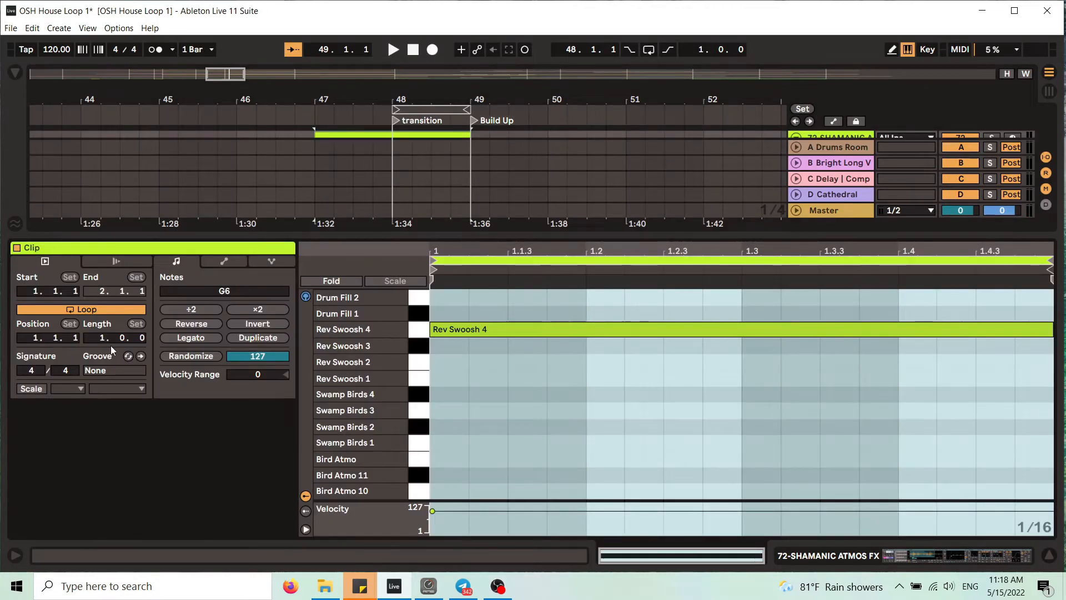
pyautogui.moveTo(99, 341); pyautogui.dragTo(99, 336)
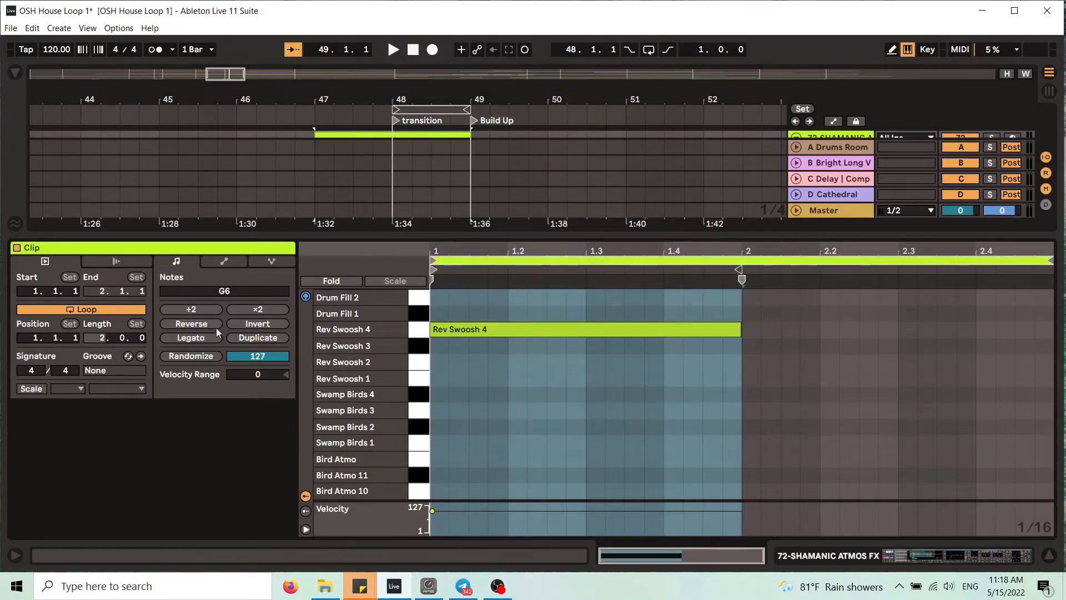
pyautogui.click(180, 339)
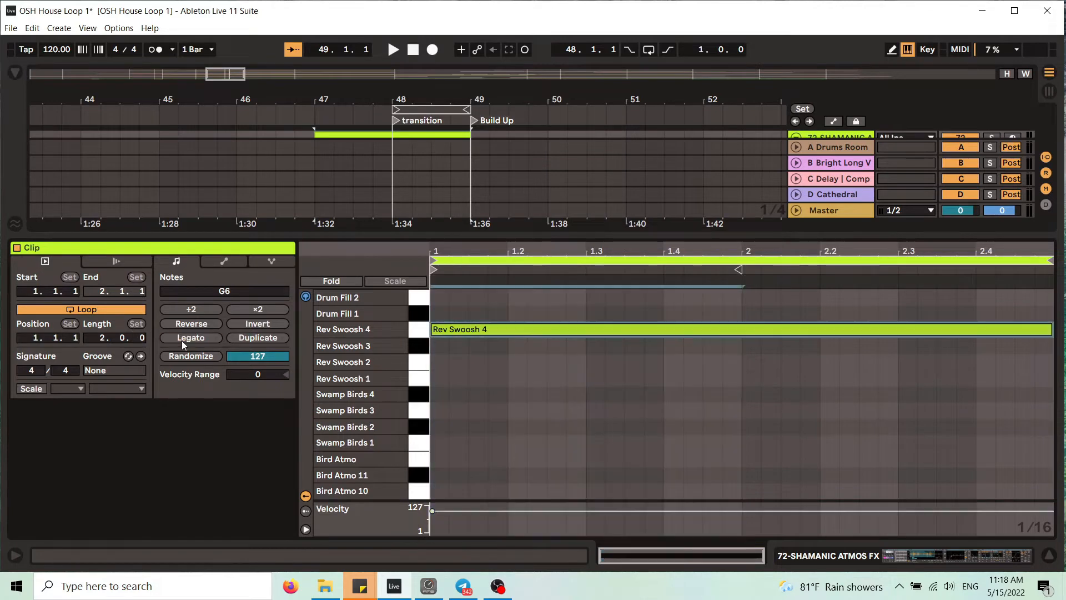
pyautogui.click(1049, 557)
# Play the bars before Build Up twice and examine how the reversed swoosh leads into bar 49.
pyautogui.click(104, 117)
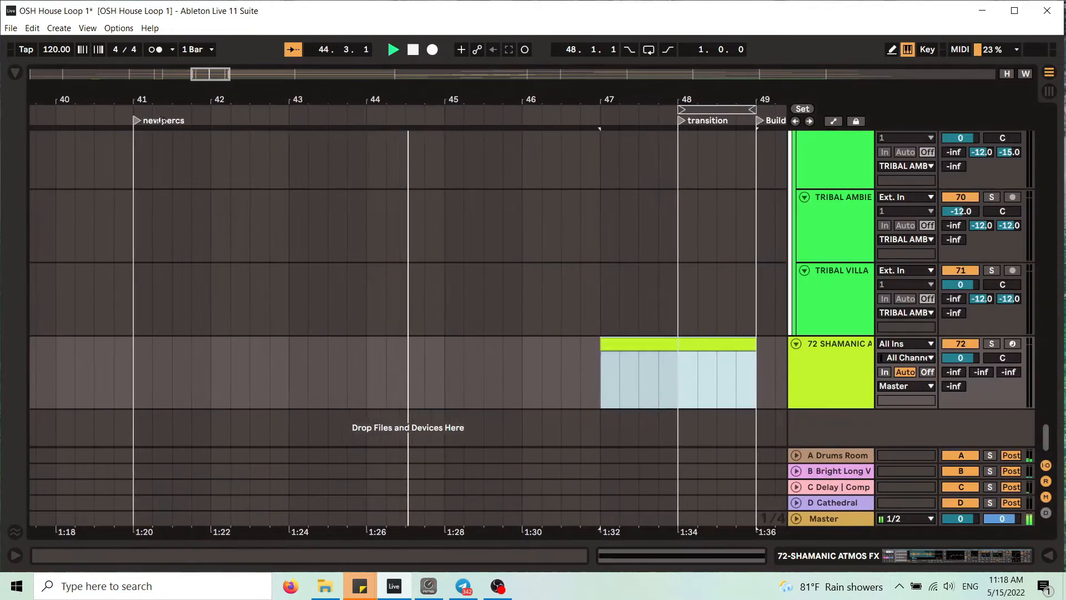
pyautogui.moveTo(570, 100); pyautogui.dragTo(447, 95)
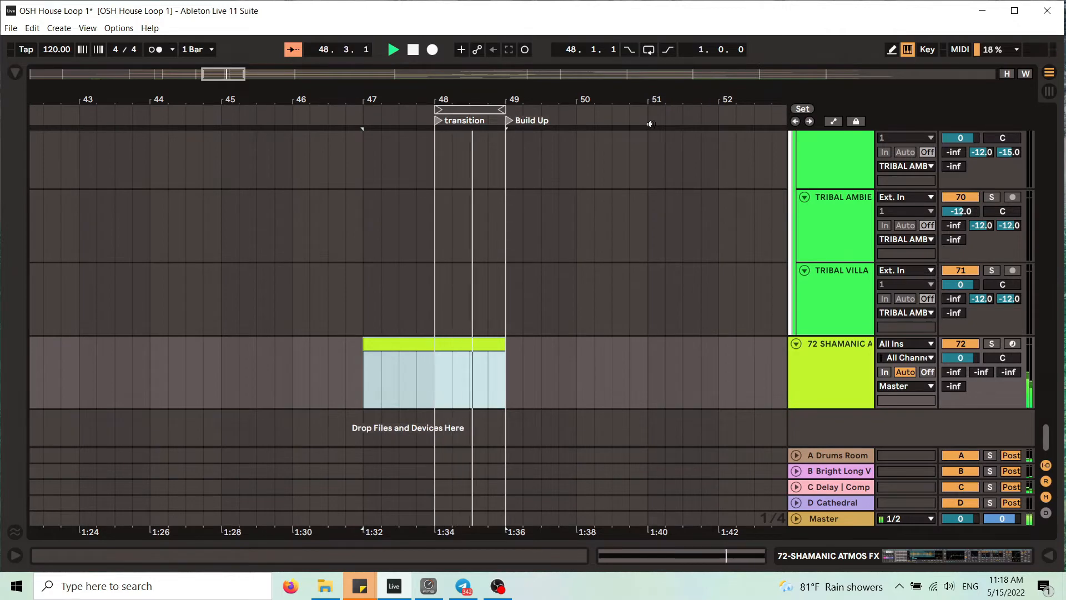
pyautogui.moveTo(460, 100); pyautogui.dragTo(471, 94)
pyautogui.press('space')
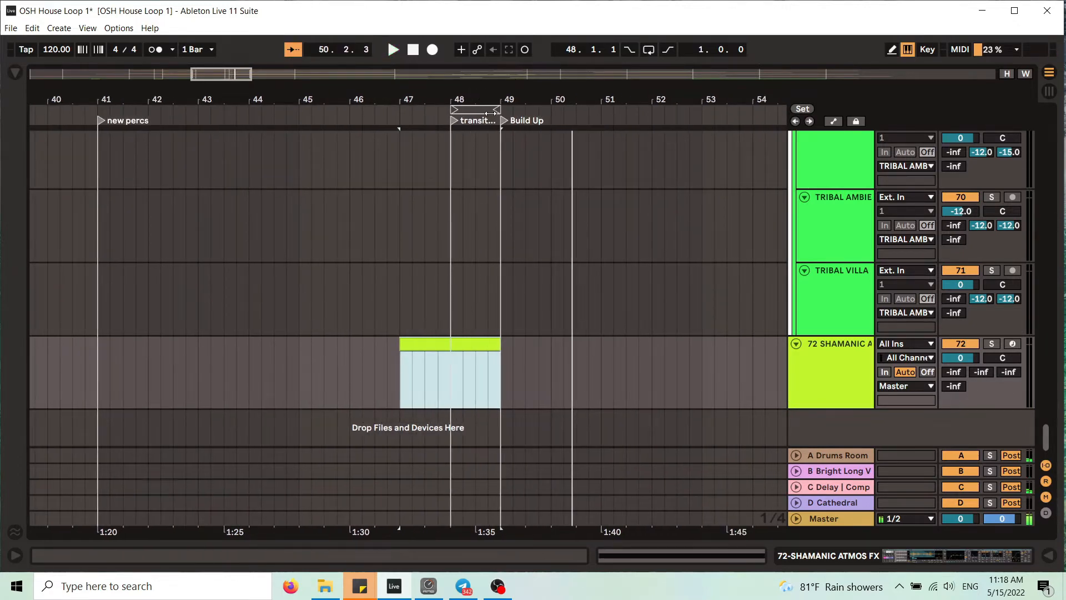
pyautogui.click(300, 111)
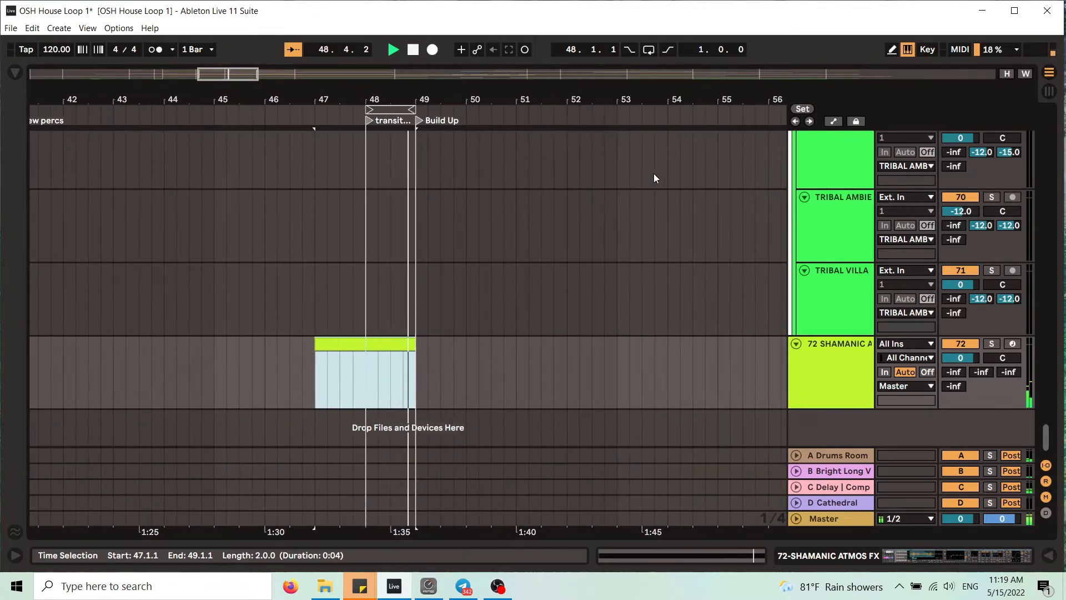
pyautogui.moveTo(356, 98); pyautogui.dragTo(524, 93)
pyautogui.press('space')
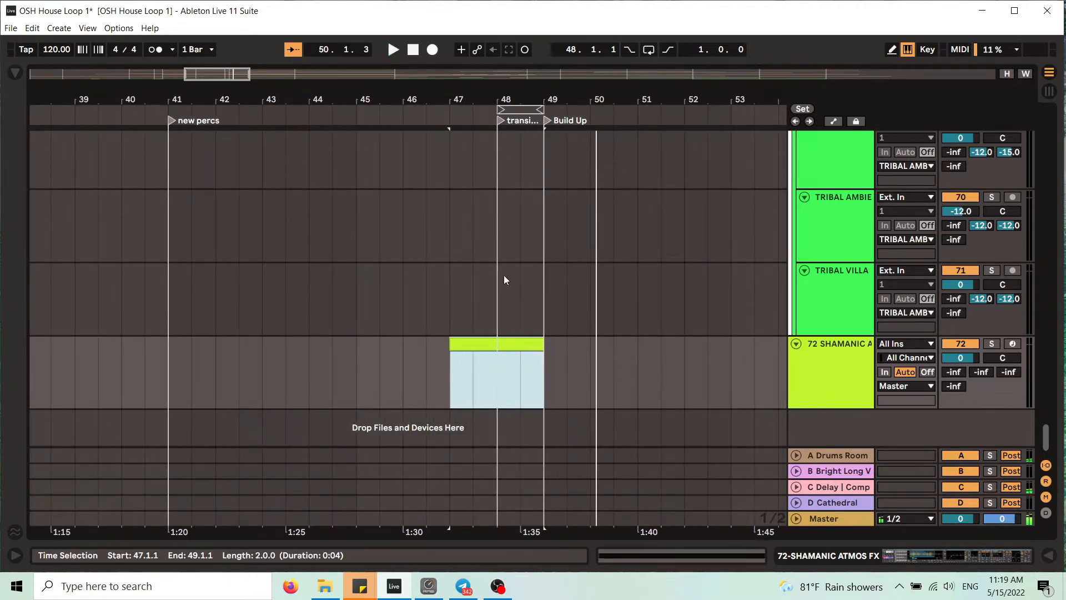
# Audition Drum Fill 1 and add it as a one-beat note from 2.4 to the end of the transition clip.
pyautogui.doubleClick(502, 343)
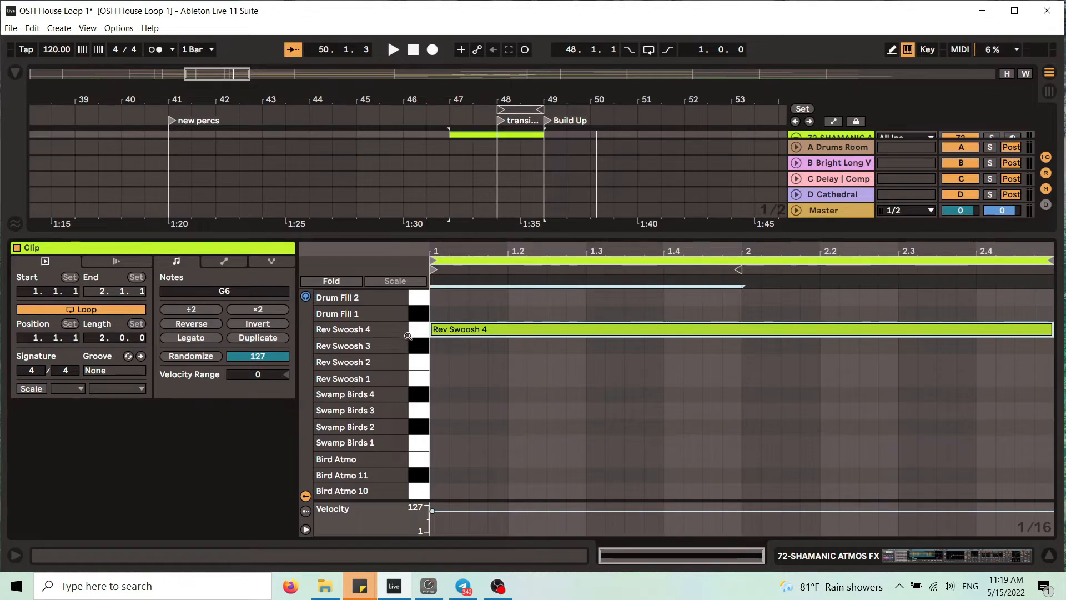
pyautogui.click(420, 316)
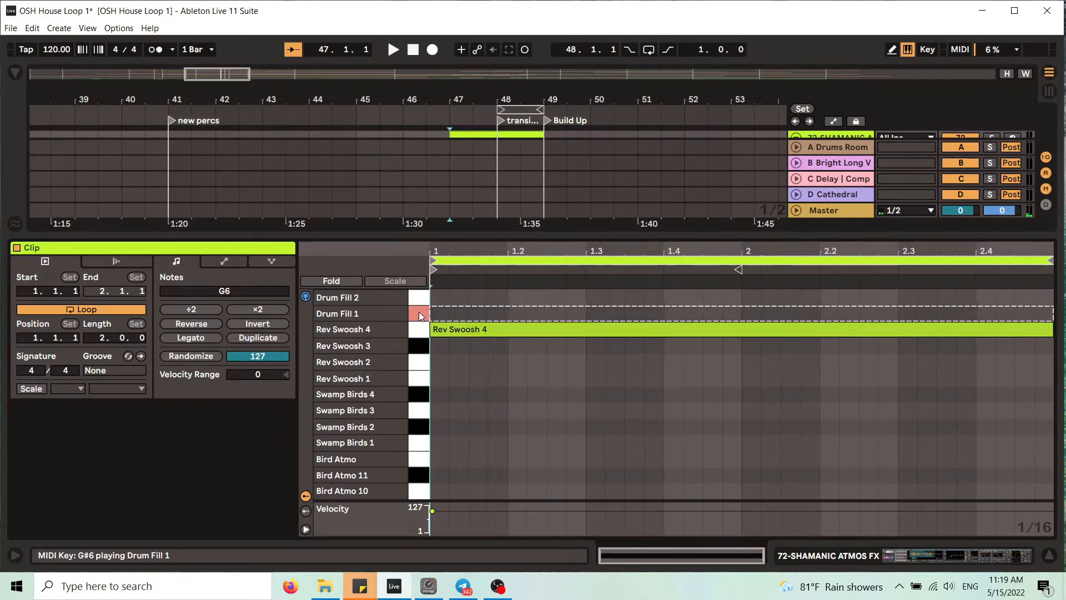
pyautogui.scroll(3, 1012, 246)
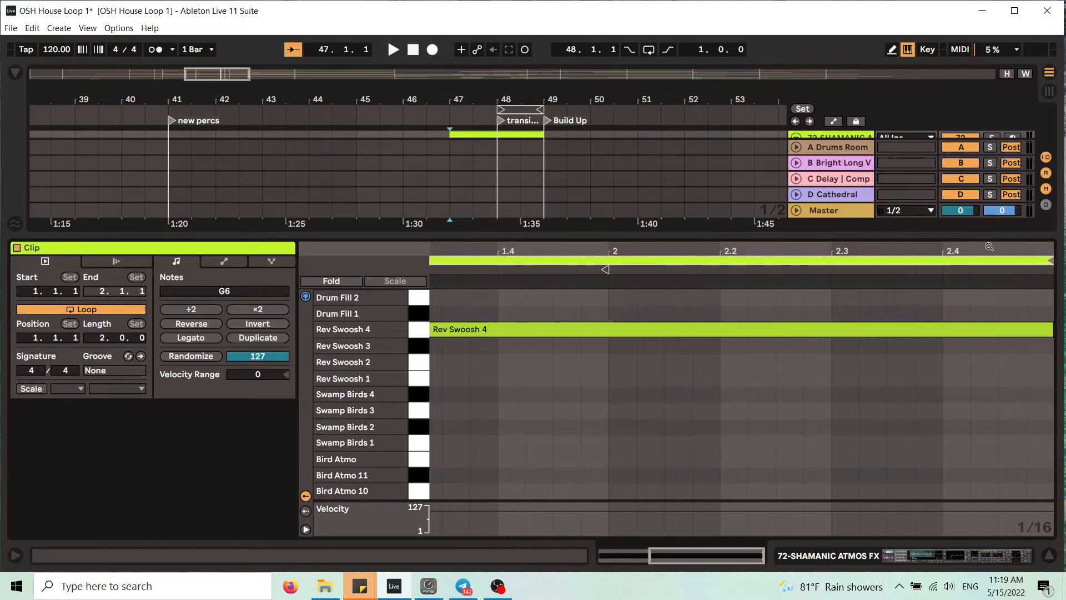
pyautogui.doubleClick(955, 309)
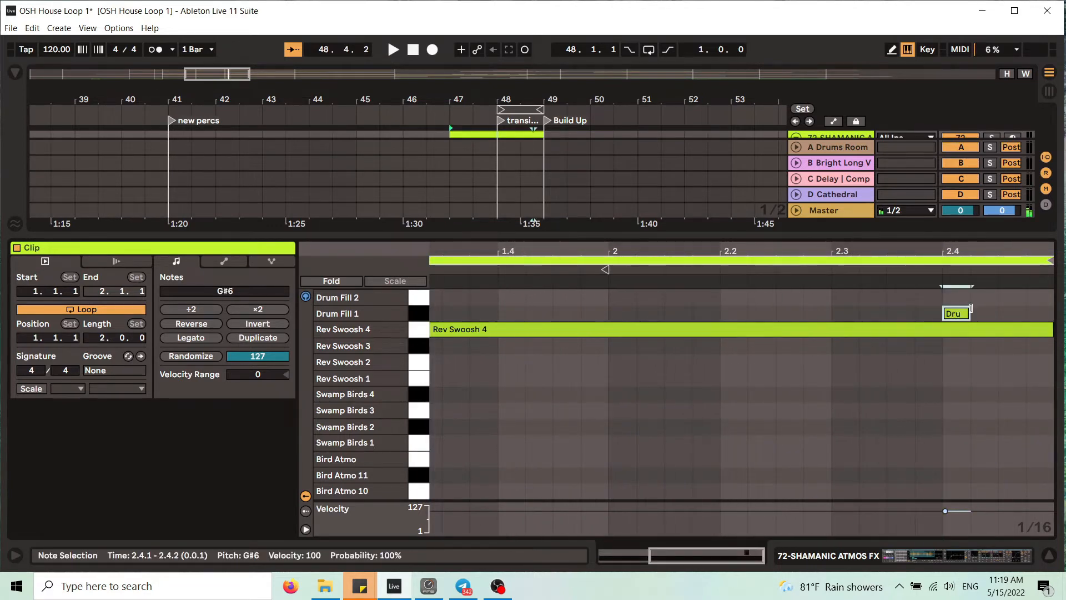
pyautogui.moveTo(996, 308); pyautogui.dragTo(1054, 309)
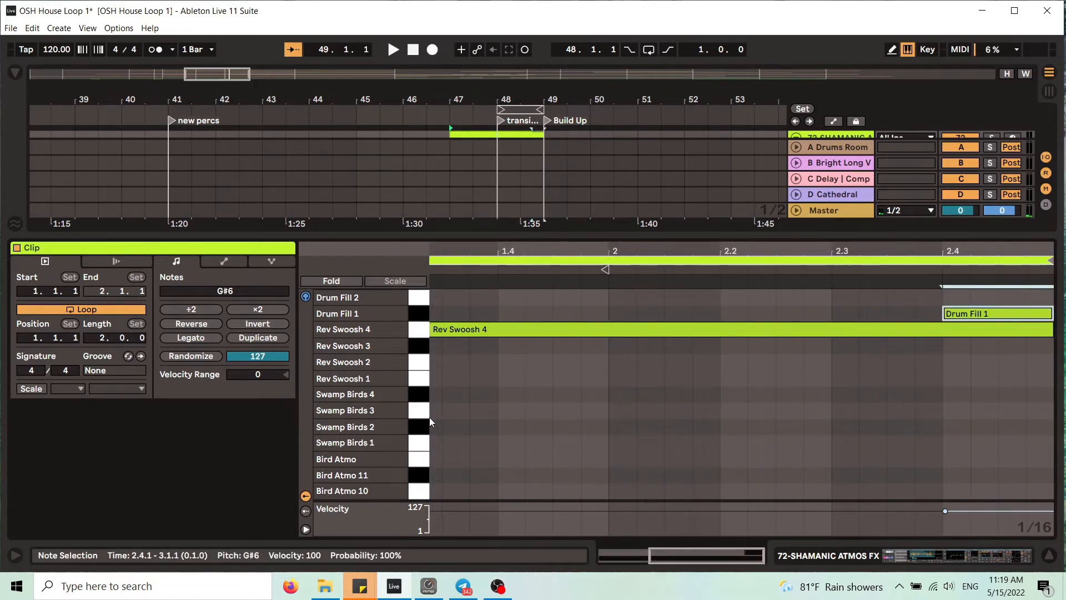
# Find the Breath FX rows in the clip's drum list and audition Breath FX 2.
pyautogui.scroll(5, 422, 421)
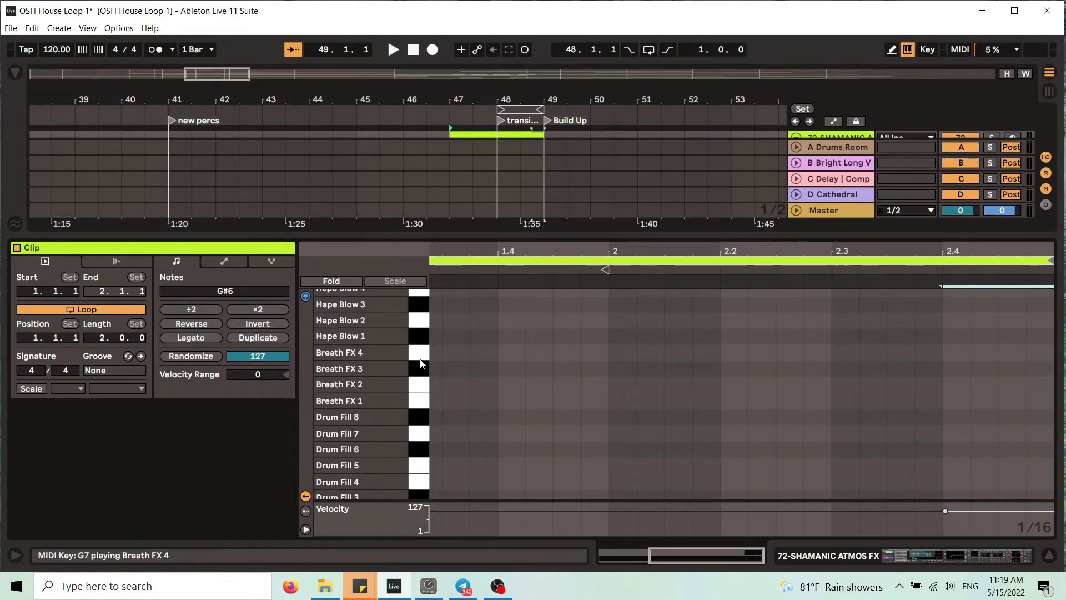
pyautogui.click(422, 385)
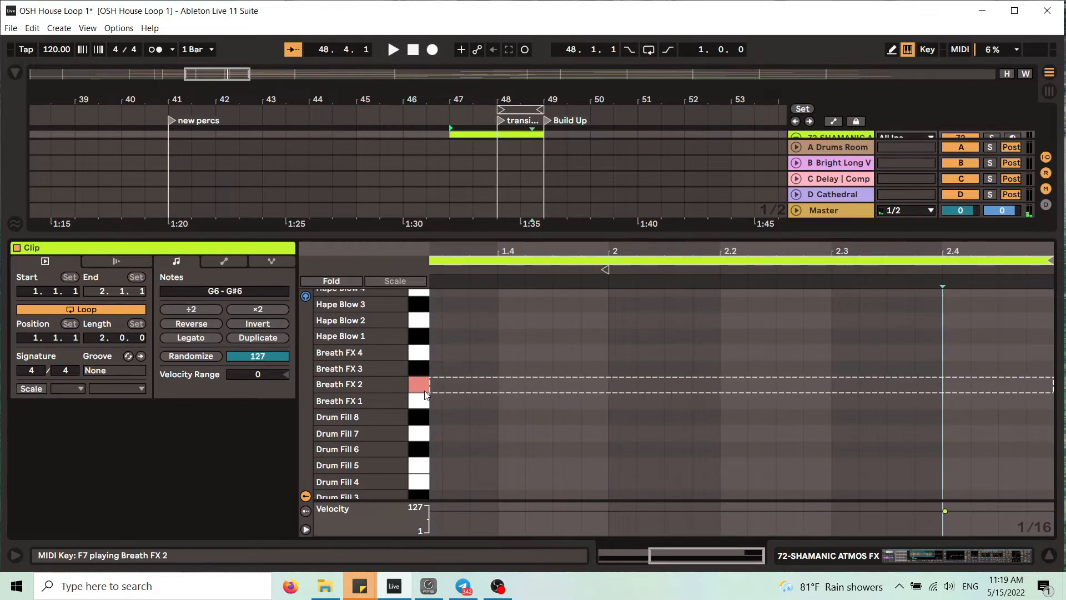
# Audition the Breath FX and Hape Blow sounds, and add a 1/16 Hape Blow 4 note at 2.4.1 in the clip.
pyautogui.click(425, 374)
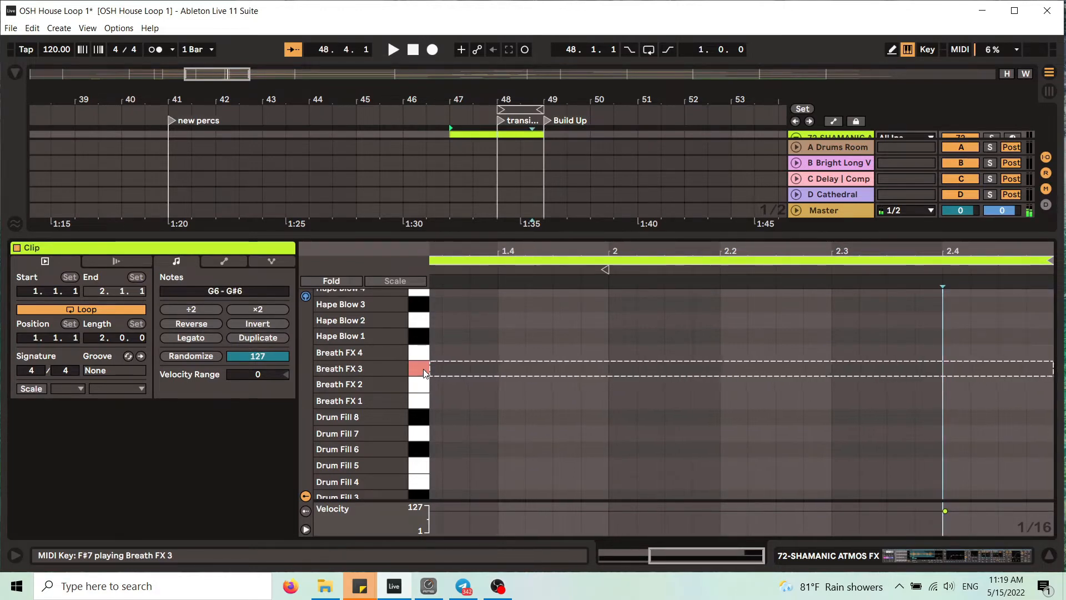
pyautogui.click(419, 355)
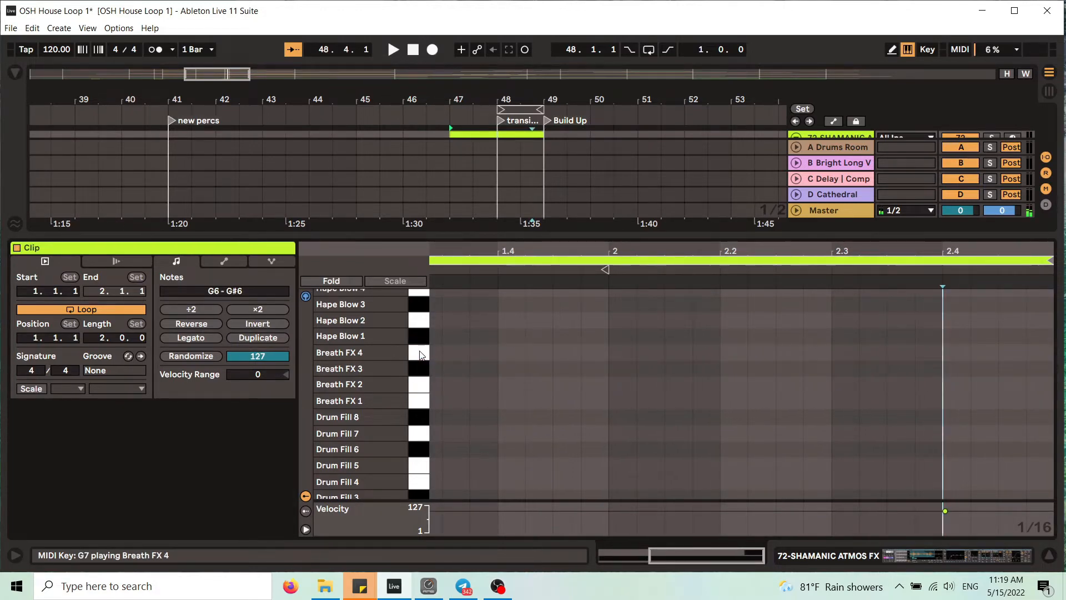
pyautogui.scroll(2, 421, 354)
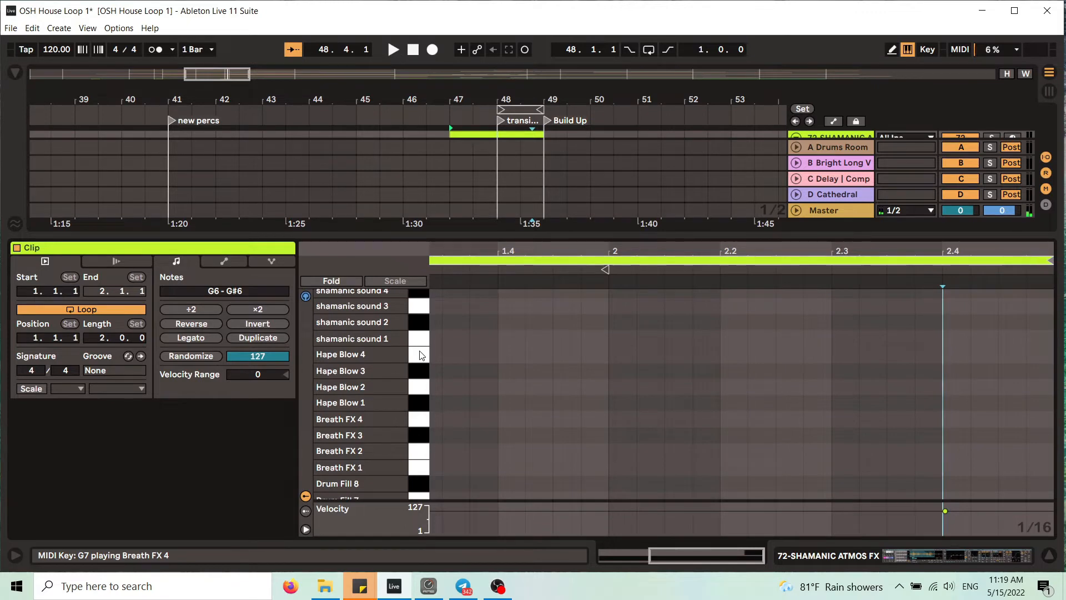
pyautogui.click(421, 354)
pyautogui.click(952, 342)
pyautogui.moveTo(952, 343); pyautogui.dragTo(957, 353)
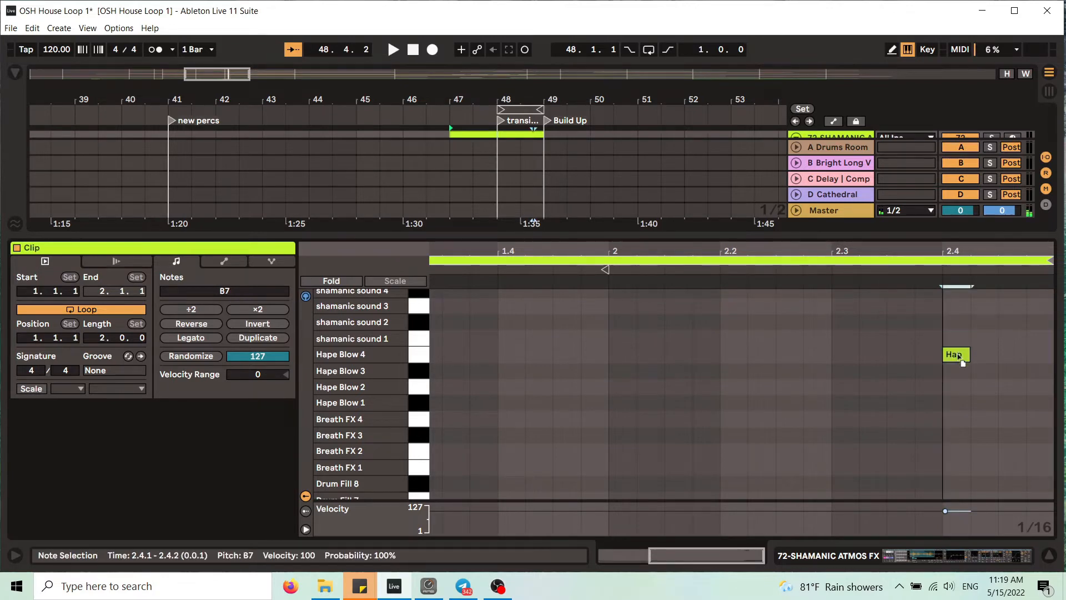
pyautogui.click(1049, 556)
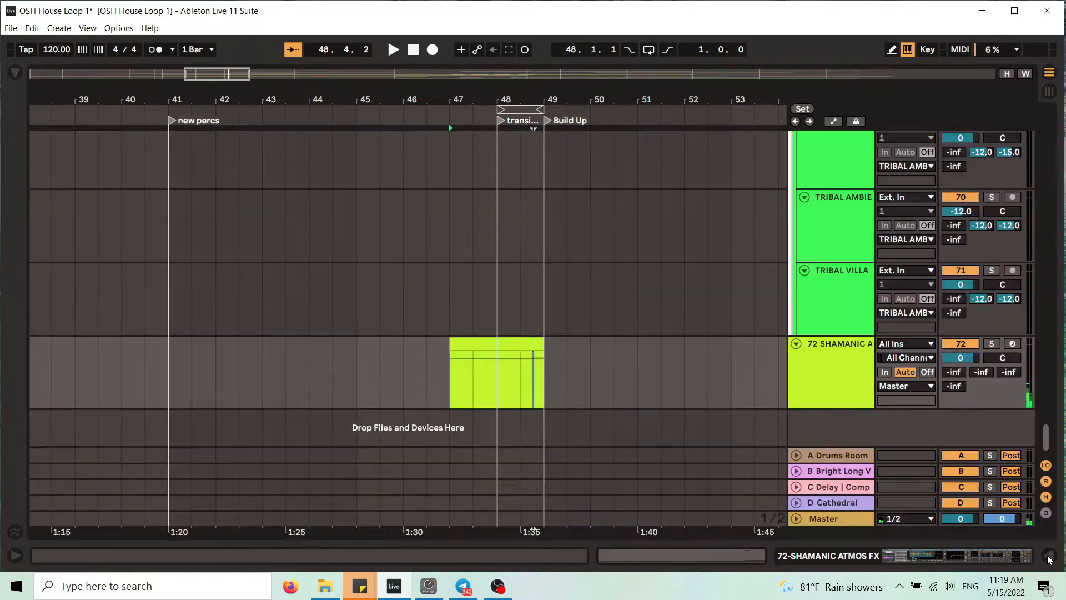
# Play back the arrangement around the transition, and again from the new percs marker into the Build Up section, and stop playback.
pyautogui.click(380, 115)
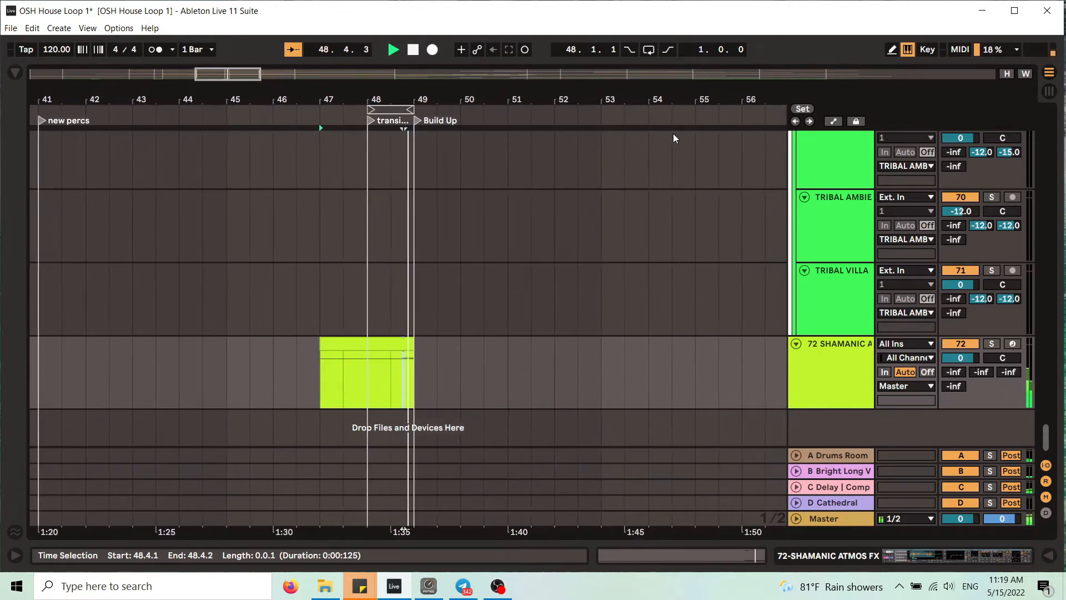
pyautogui.moveTo(389, 103); pyautogui.dragTo(352, 136)
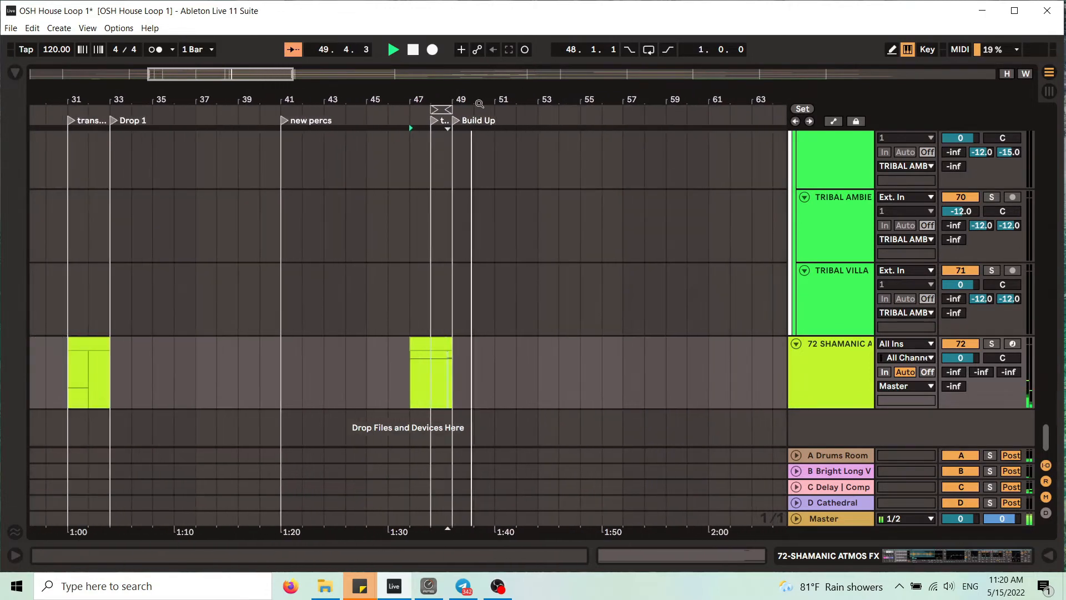
pyautogui.click(283, 119)
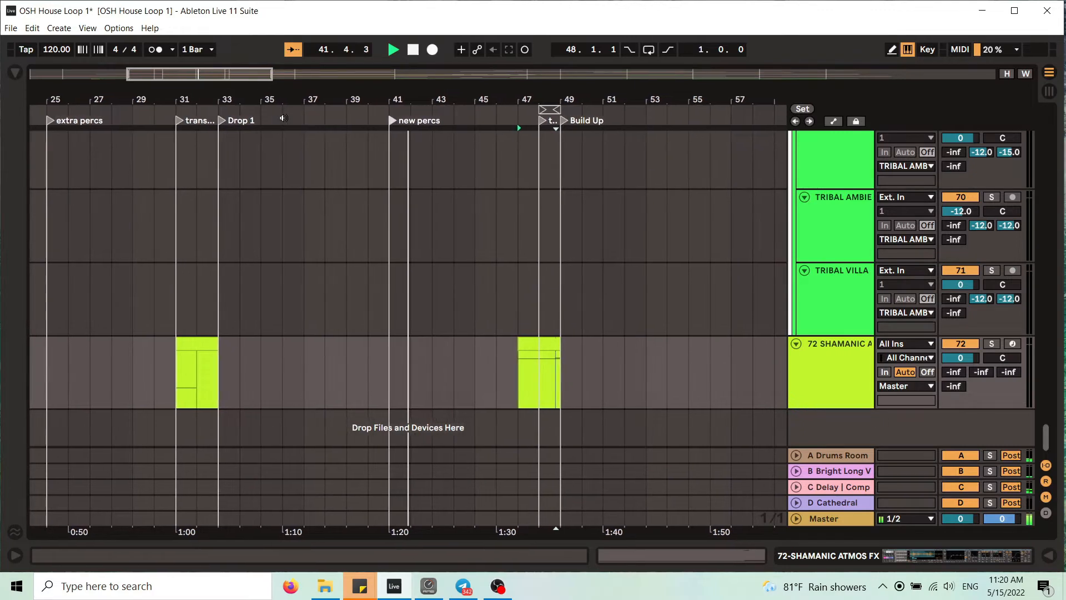
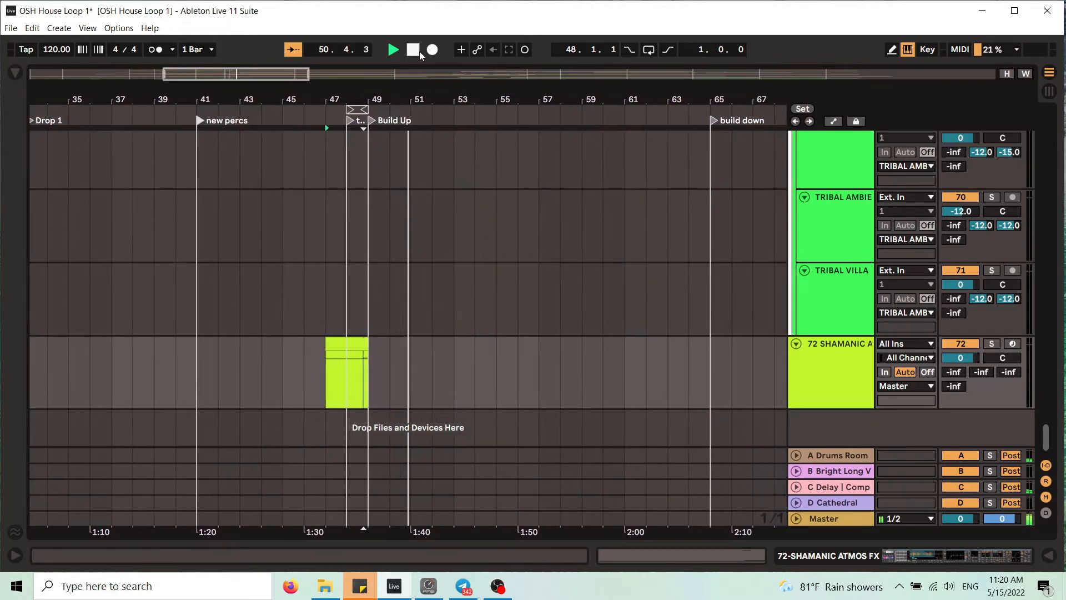
pyautogui.click(412, 52)
# Insert an empty two-bar MIDI clip on the 72 SHAMANIC ATMOS FX track from 49.1.1 to 51.1.1 at Build Up.
pyautogui.moveTo(359, 101); pyautogui.dragTo(507, 347)
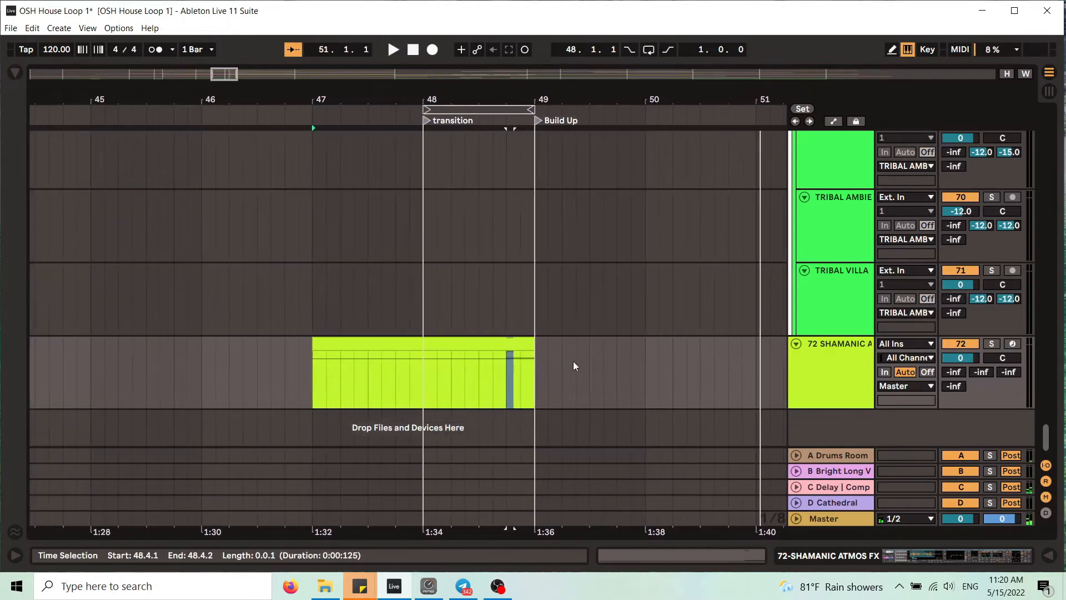
pyautogui.moveTo(503, 101); pyautogui.dragTo(445, 101)
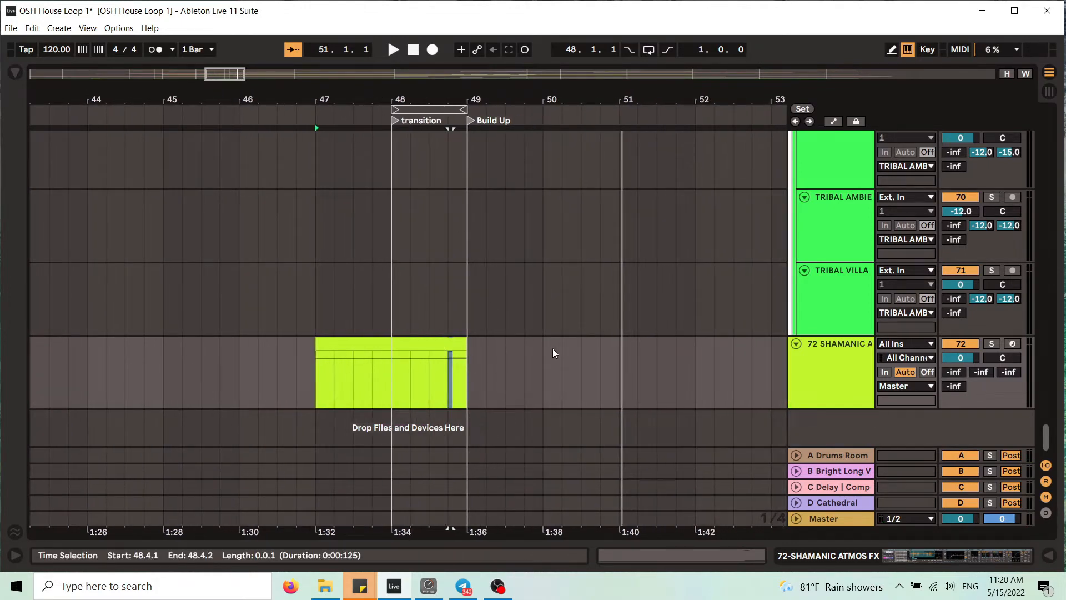
pyautogui.moveTo(473, 351); pyautogui.dragTo(624, 357)
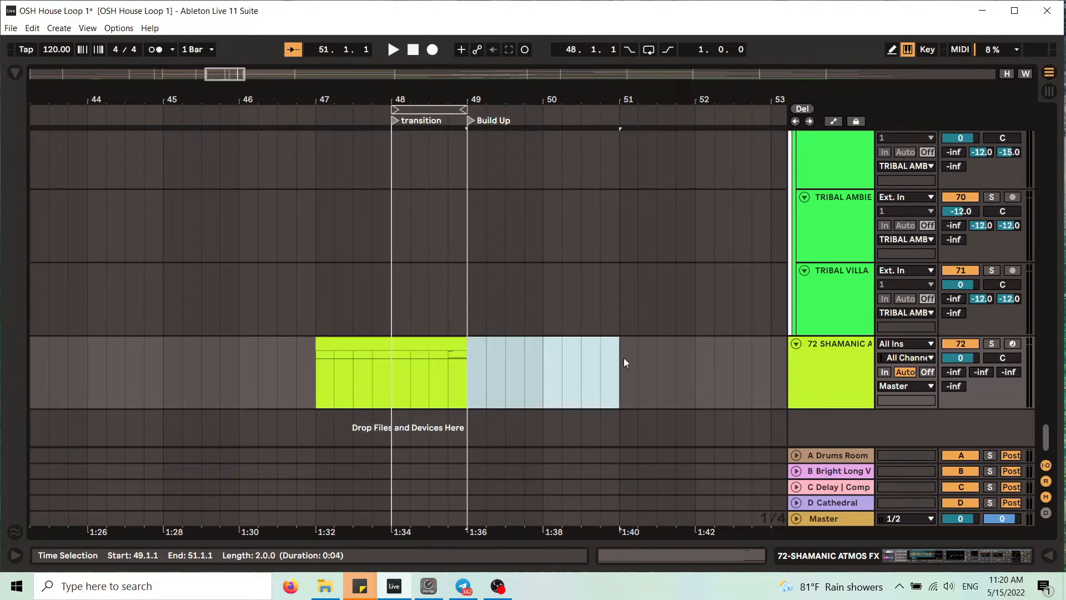
pyautogui.rightClick(481, 356)
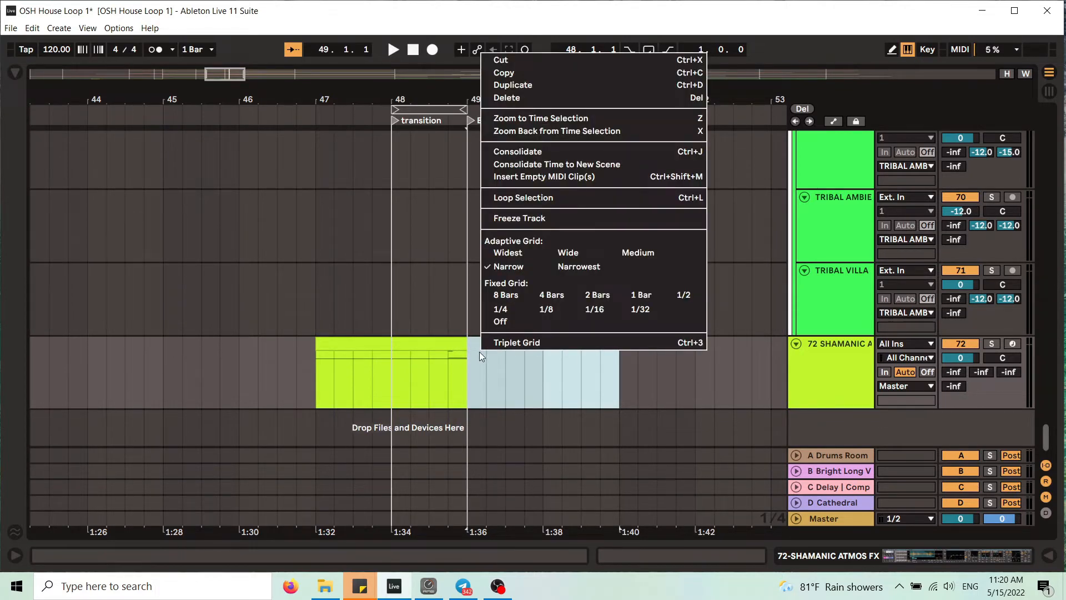
pyautogui.click(508, 178)
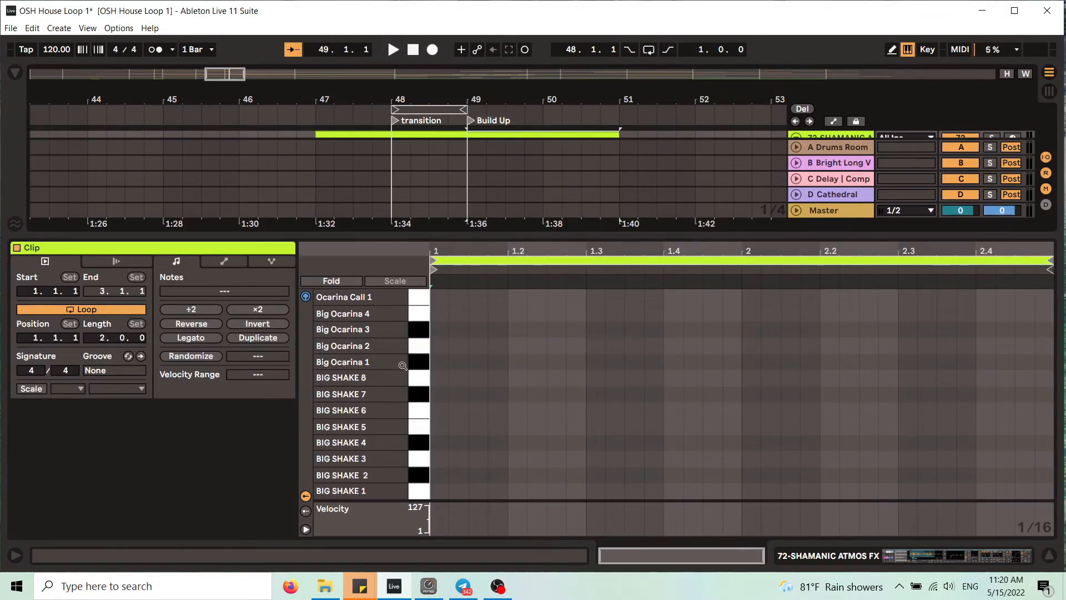
# Audition Rev Swoosh 3 and add it to the new clip as one note spanning the full two bars.
pyautogui.scroll(10, 403, 372)
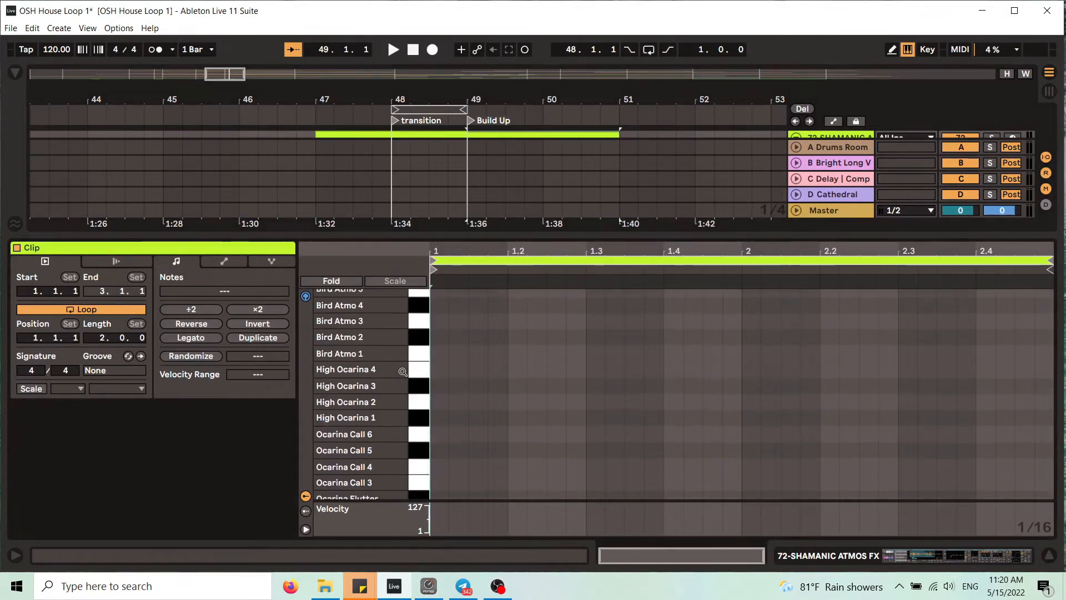
pyautogui.scroll(10, 402, 372)
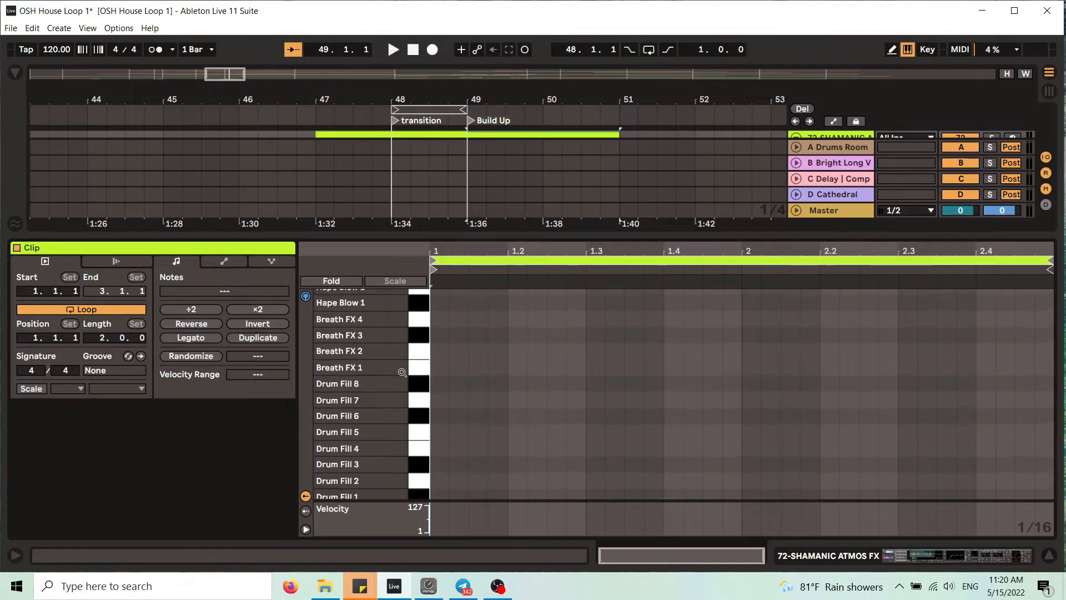
pyautogui.scroll(2, 402, 373)
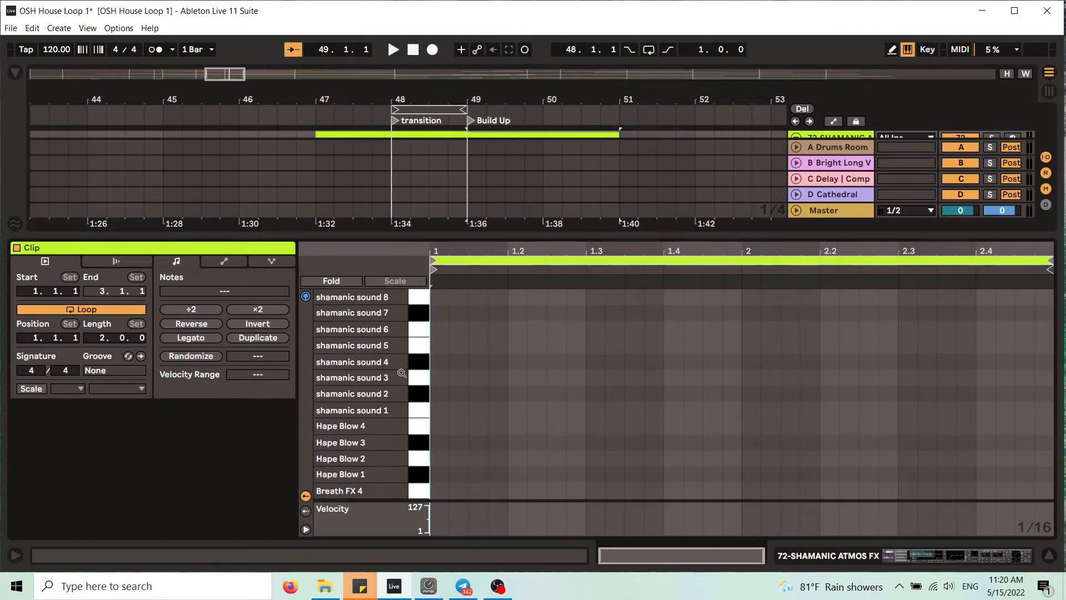
pyautogui.scroll(-8, 408, 351)
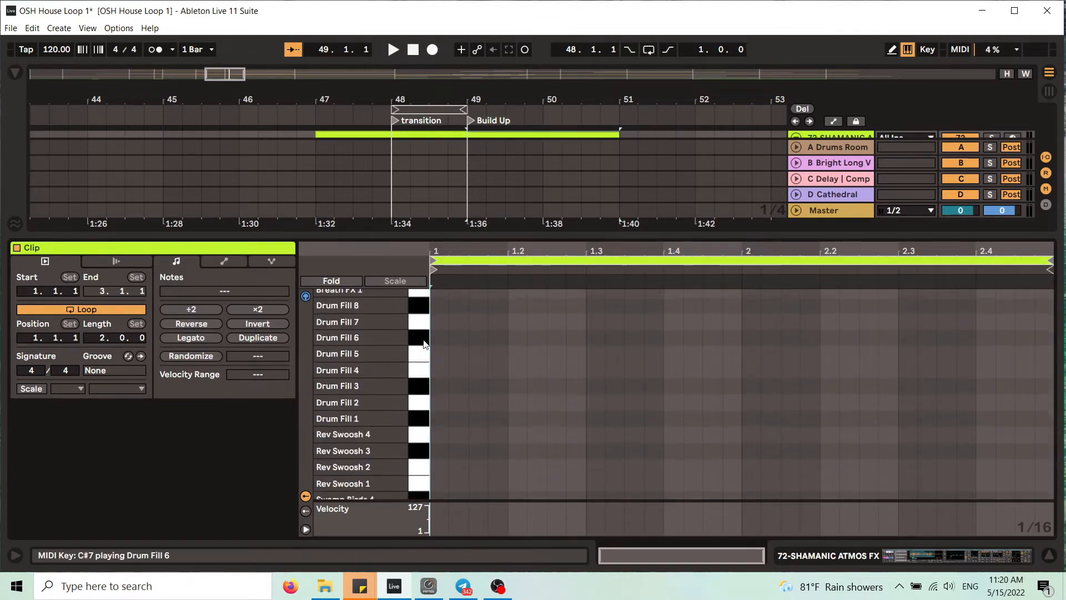
pyautogui.scroll(2, 414, 366)
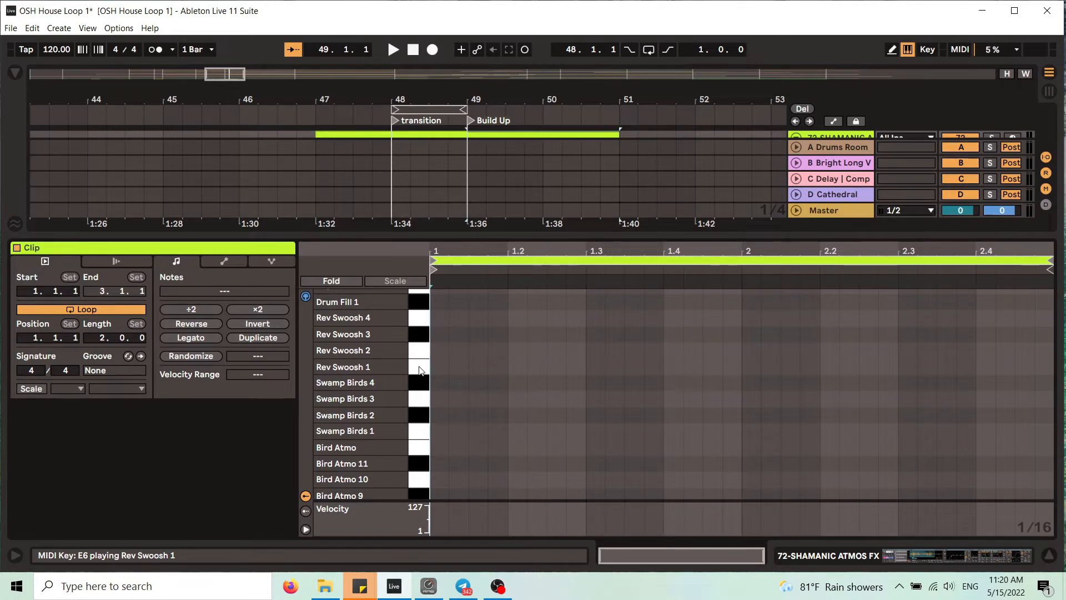
pyautogui.click(421, 337)
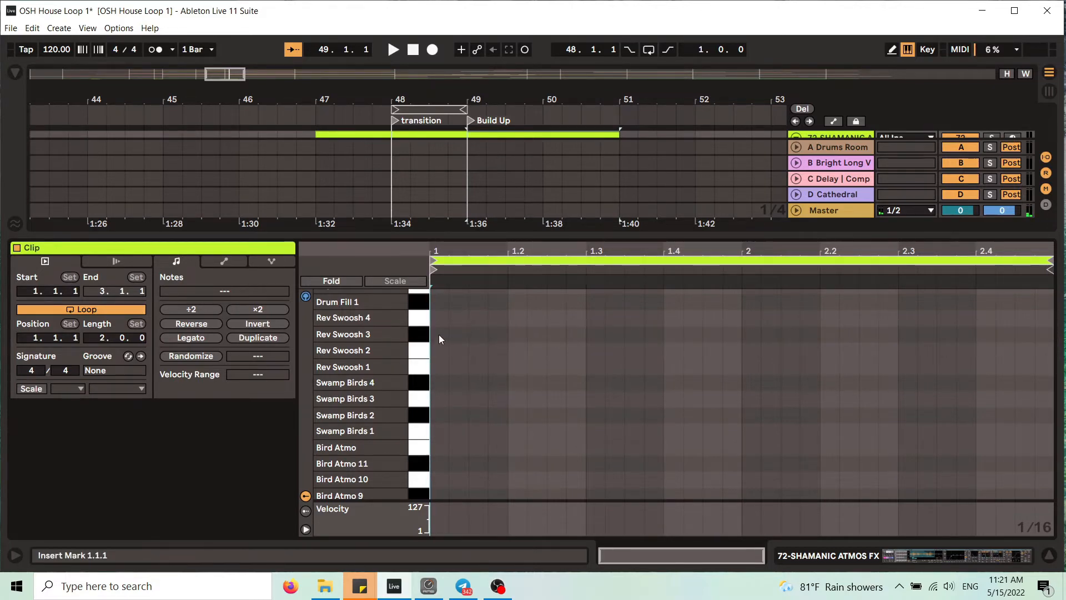
pyautogui.doubleClick(439, 335)
pyautogui.moveTo(449, 334); pyautogui.dragTo(909, 355)
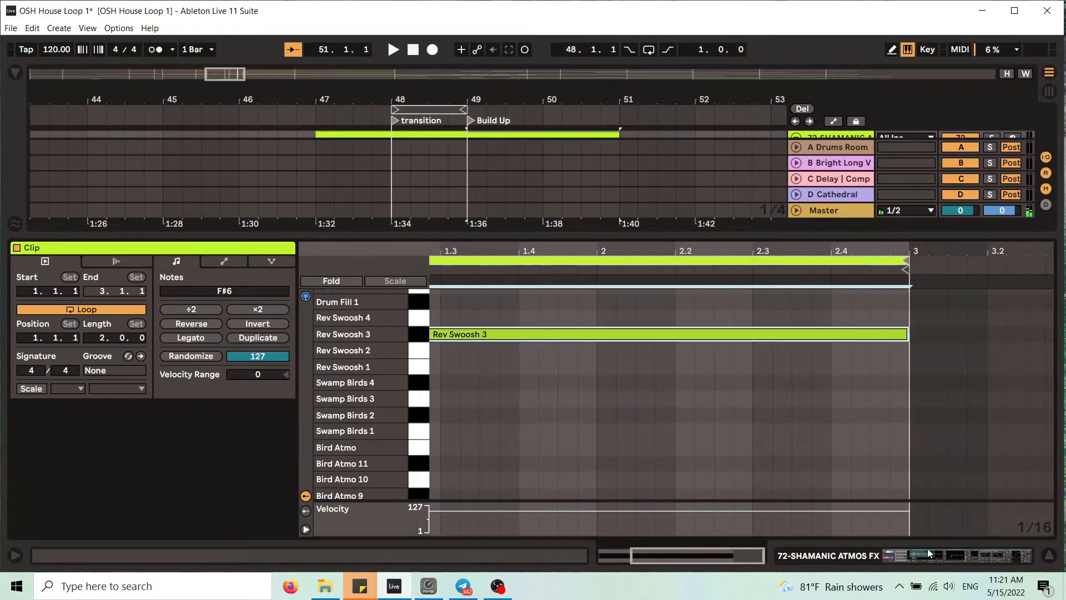
# Open the Rev Swoosh 3 pad in the track's drum rack and examine its sample and control settings.
pyautogui.click(929, 553)
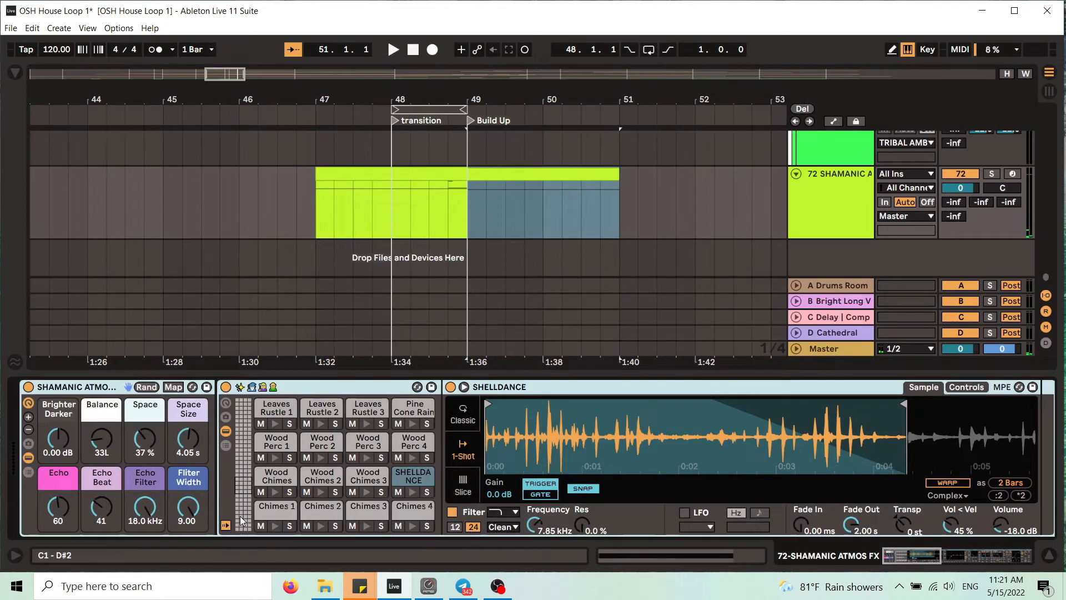
pyautogui.scroll(8, 258, 471)
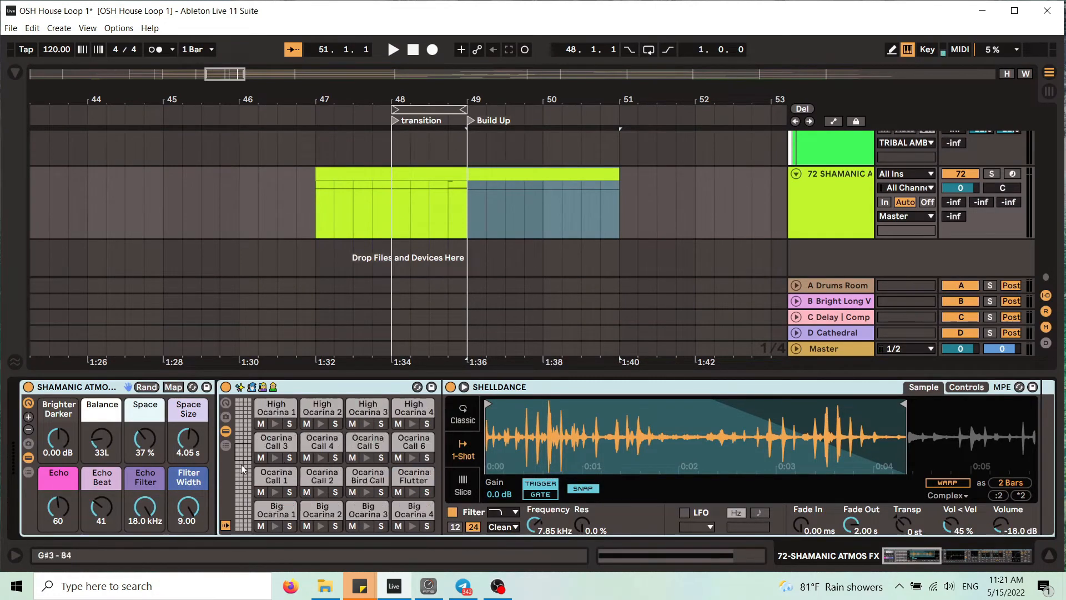
pyautogui.scroll(3, 259, 469)
pyautogui.scroll(-3, 258, 469)
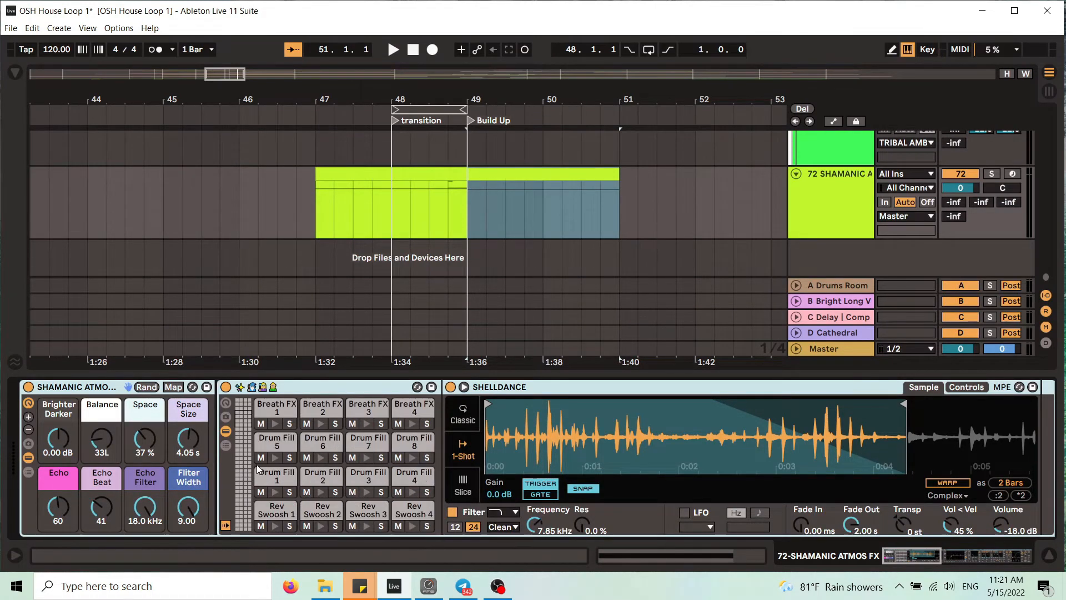
pyautogui.click(369, 517)
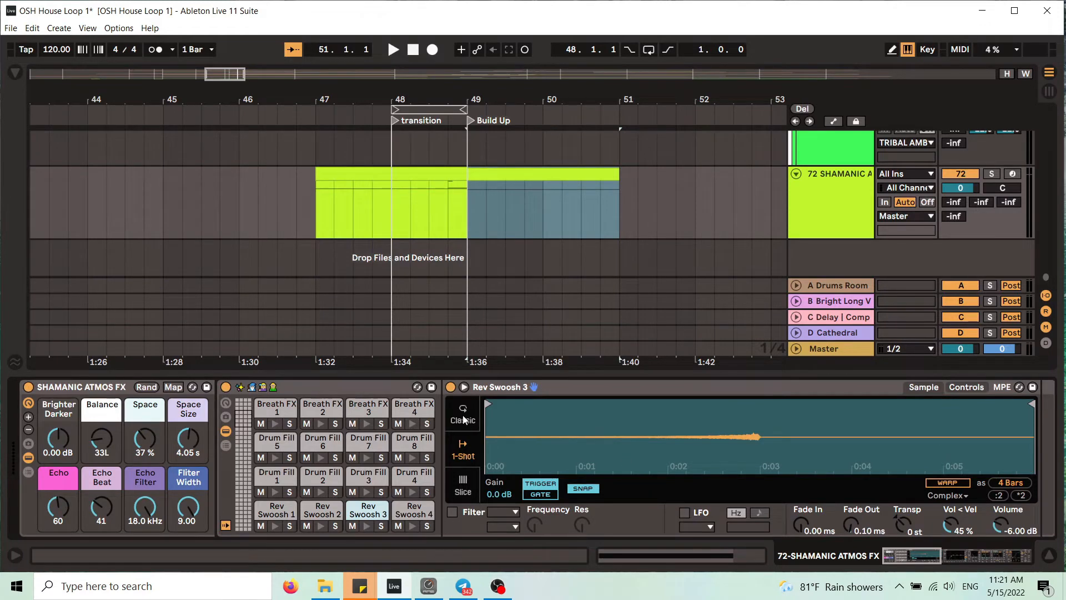
pyautogui.click(916, 392)
pyautogui.click(965, 387)
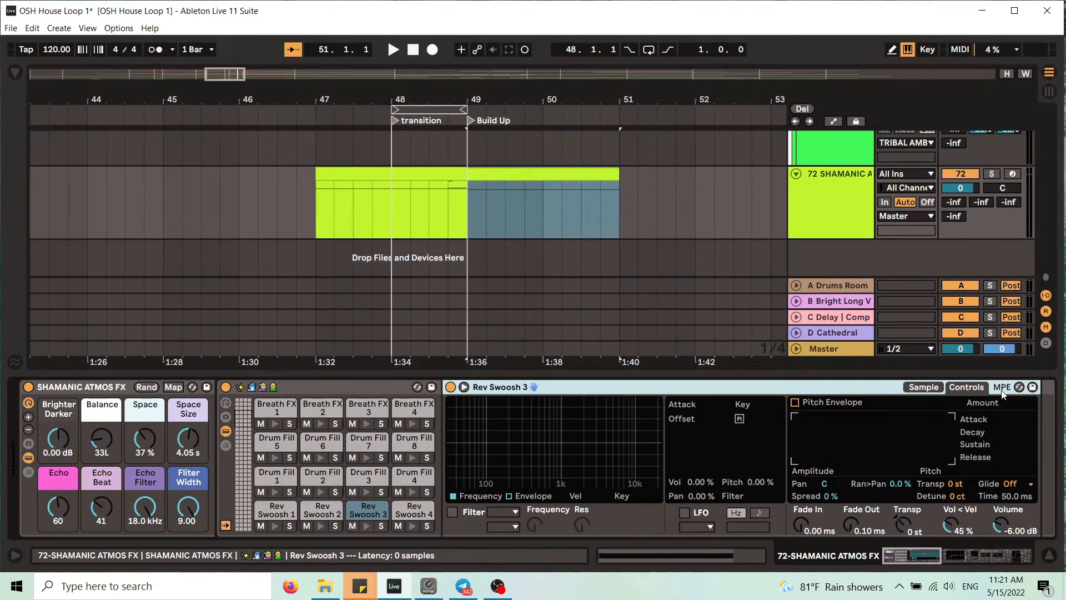
pyautogui.click(925, 388)
# Try the Classic and Slice playback modes on Rev Swoosh 3, restore 1-Shot, and close the device view.
pyautogui.click(461, 416)
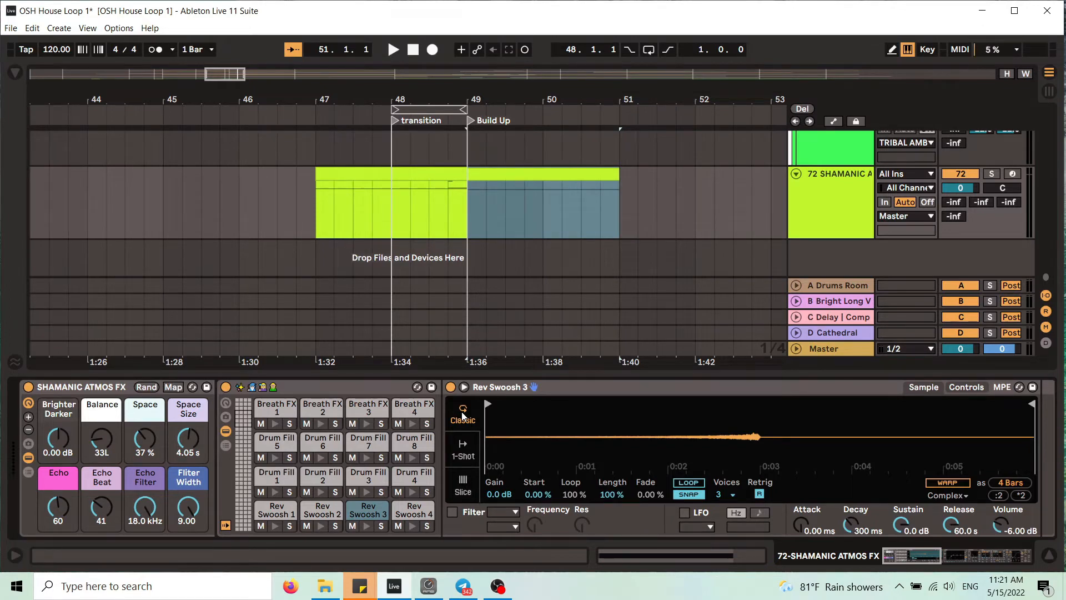
pyautogui.click(466, 492)
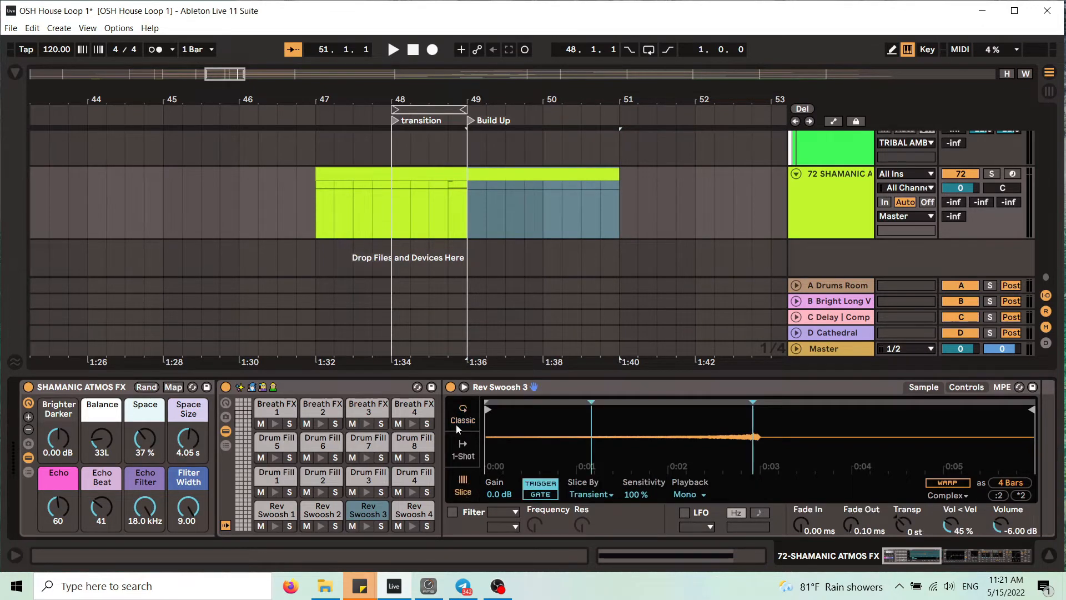
pyautogui.click(463, 449)
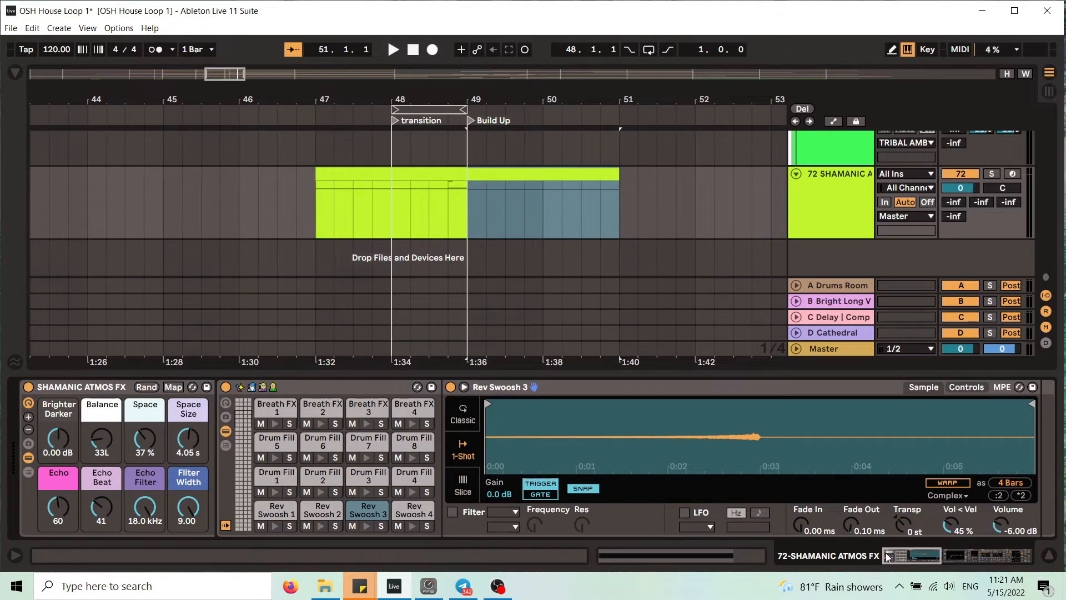
pyautogui.moveTo(887, 556); pyautogui.dragTo(948, 555)
pyautogui.click(1050, 556)
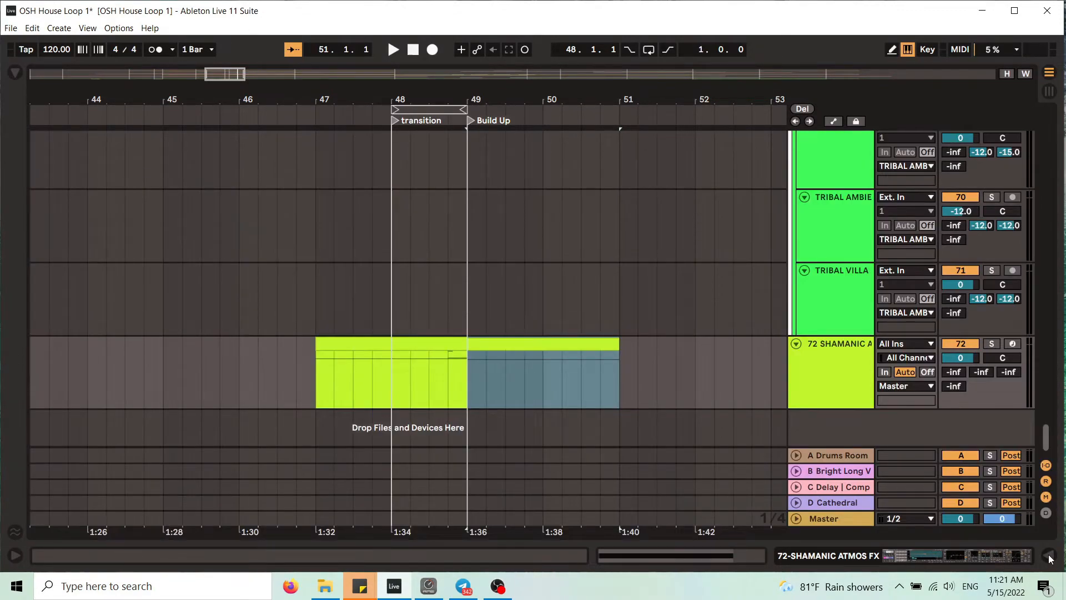
# Set the arrangement loop to the two bars from 49.1.1 to 51.1.1 and select that time range.
pyautogui.moveTo(448, 112); pyautogui.dragTo(523, 114)
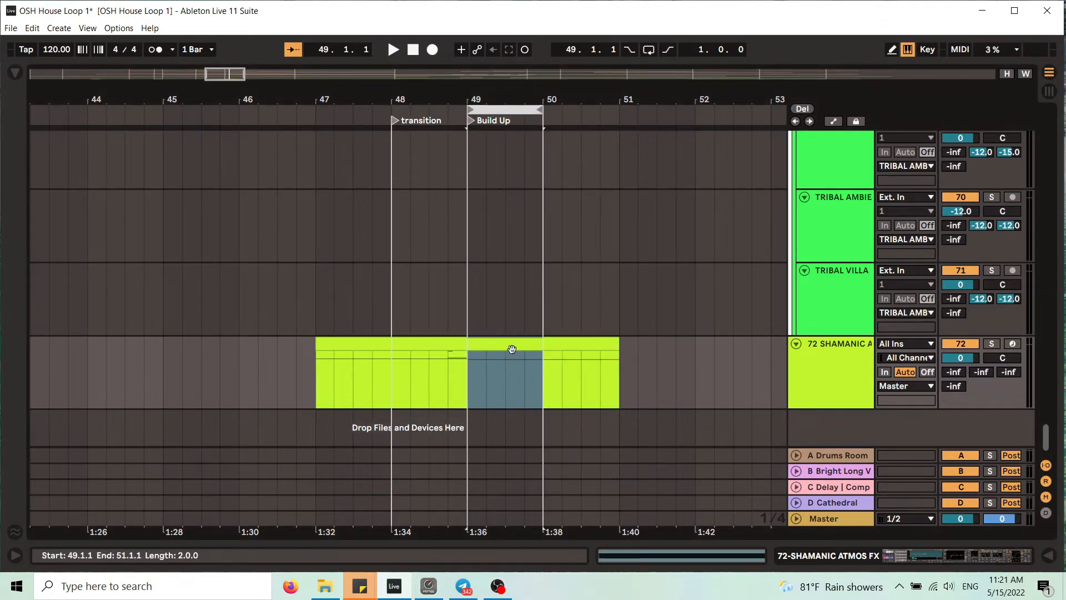
pyautogui.doubleClick(494, 345)
pyautogui.click(1049, 555)
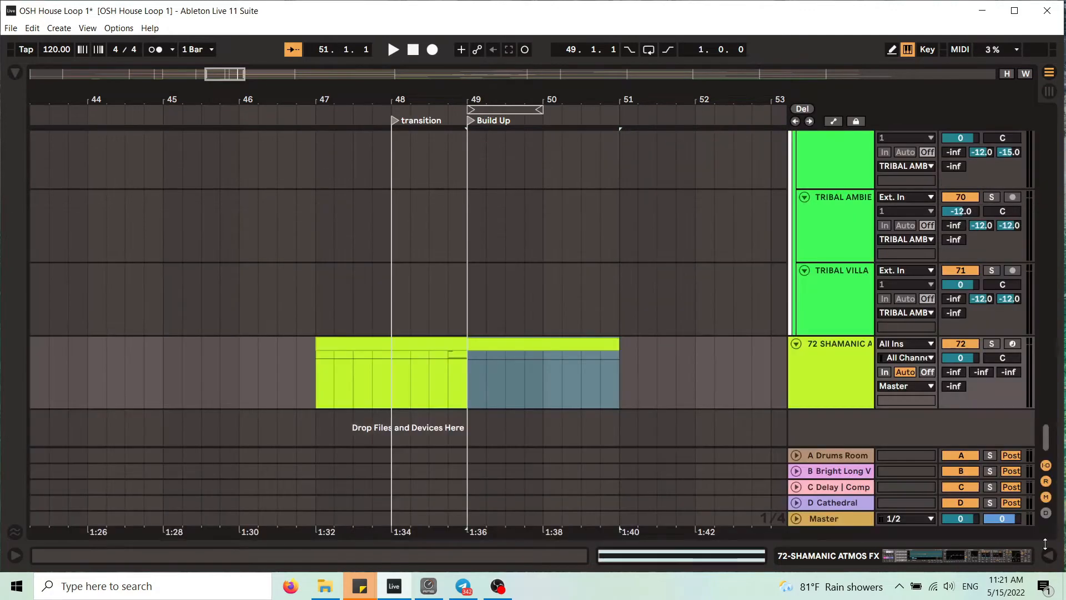
pyautogui.moveTo(542, 110); pyautogui.dragTo(613, 119)
pyautogui.click(583, 110)
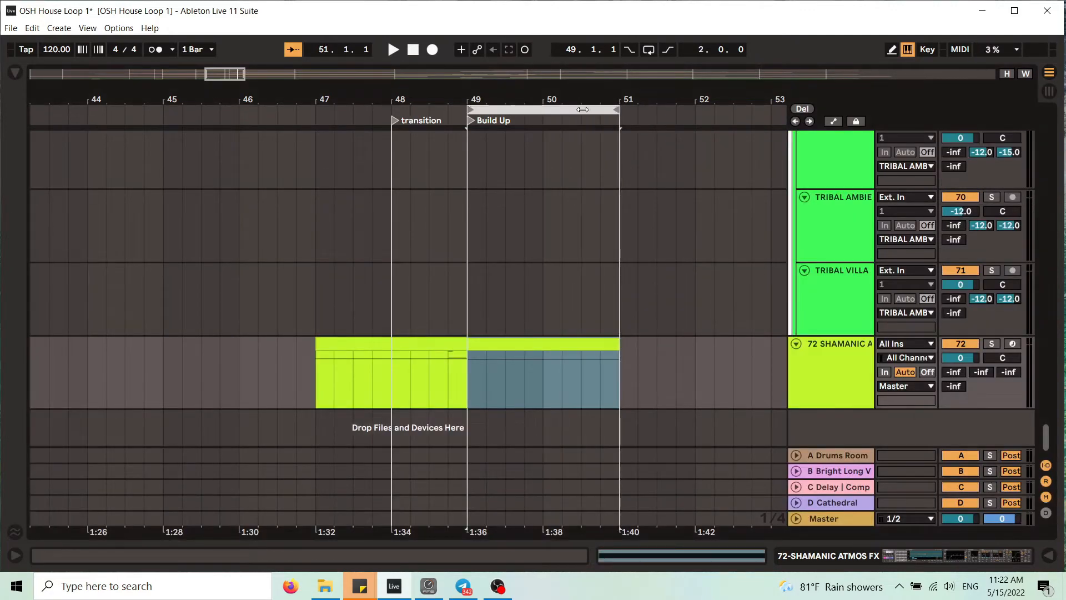
# Duplicate the 72 SHAMANIC ATMOS FX track together with its clips.
pyautogui.click(839, 348)
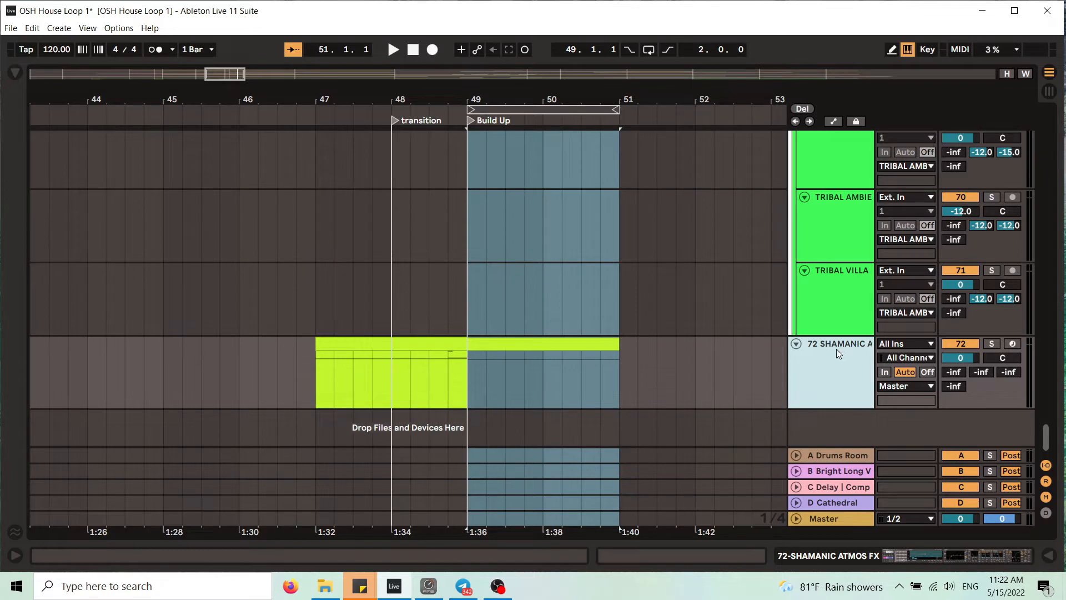
pyautogui.hotkey('ctrl', 'd')
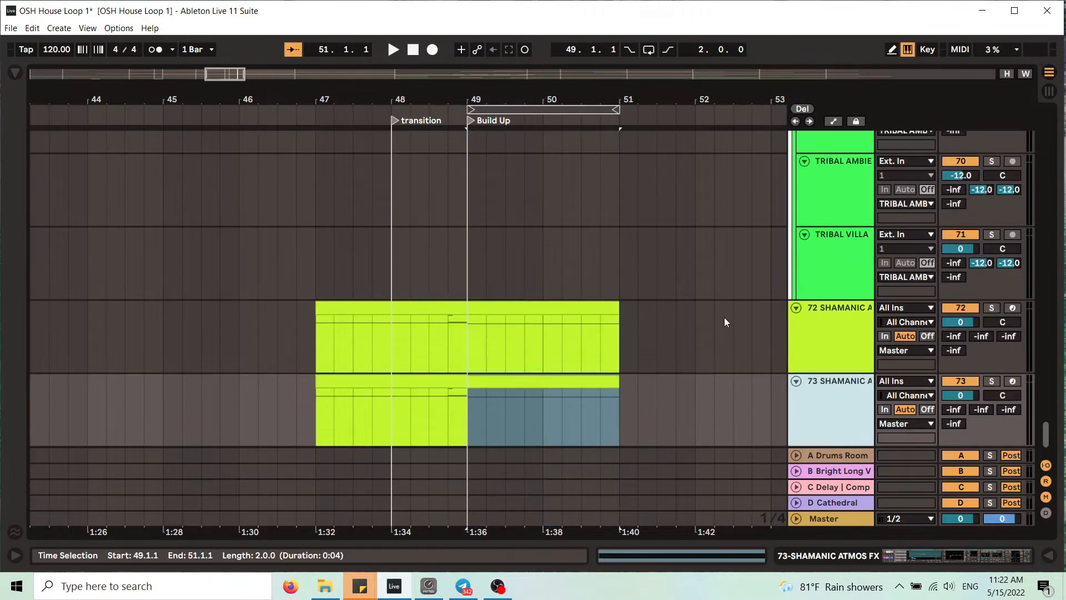
# Delete the bars 49 to 51 clip on track 72 and the bars 47 to 49 clip on the duplicated track 73.
pyautogui.click(581, 298)
pyautogui.click(582, 306)
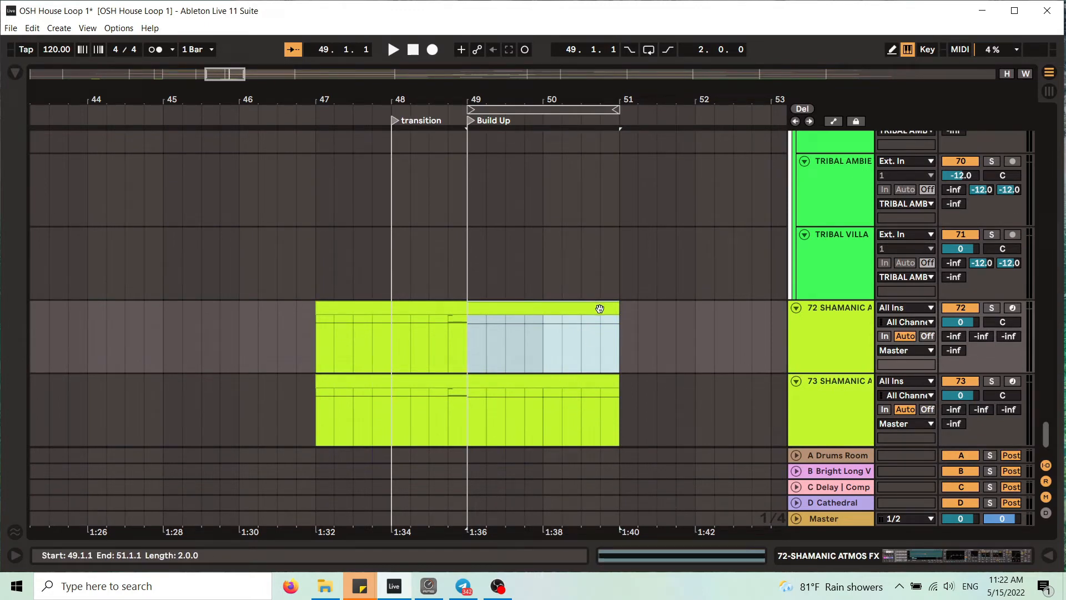
pyautogui.moveTo(600, 308); pyautogui.dragTo(432, 381)
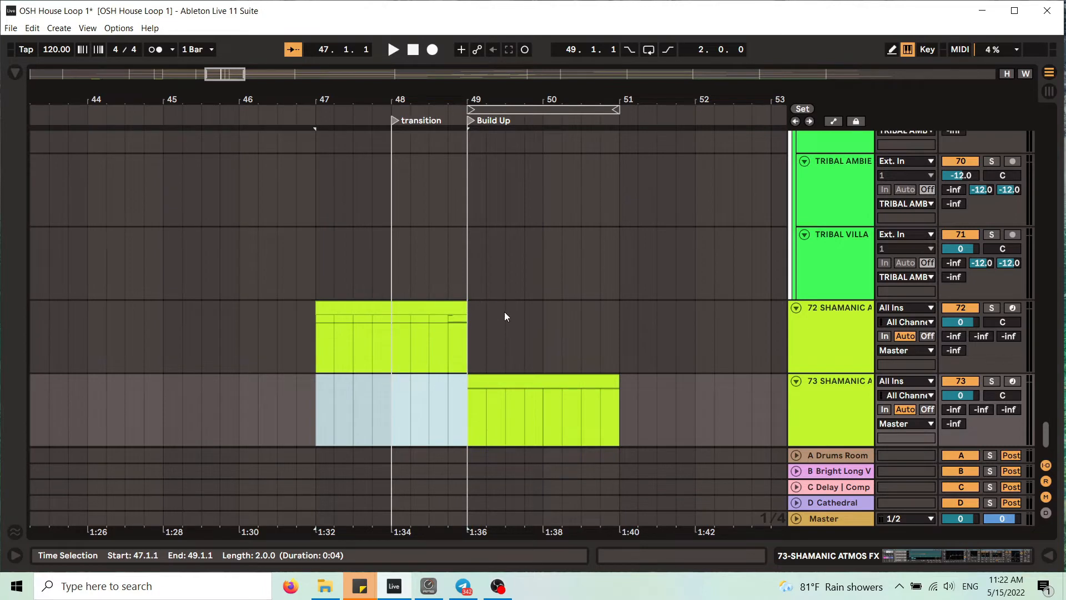
pyautogui.hotkey('ctrl', 'z')
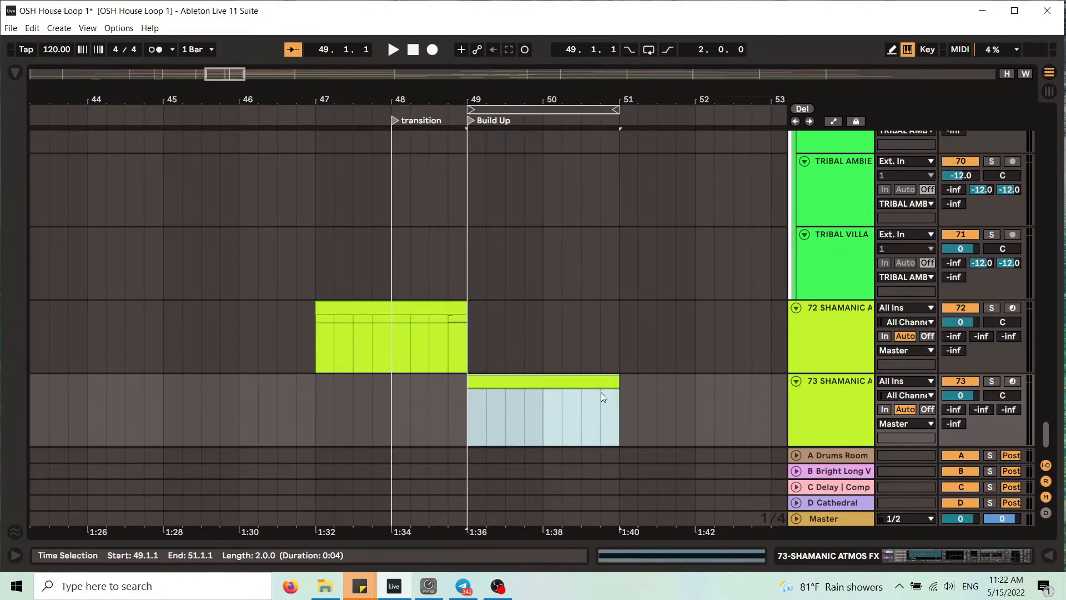
pyautogui.hotkey('ctrl', 'l')
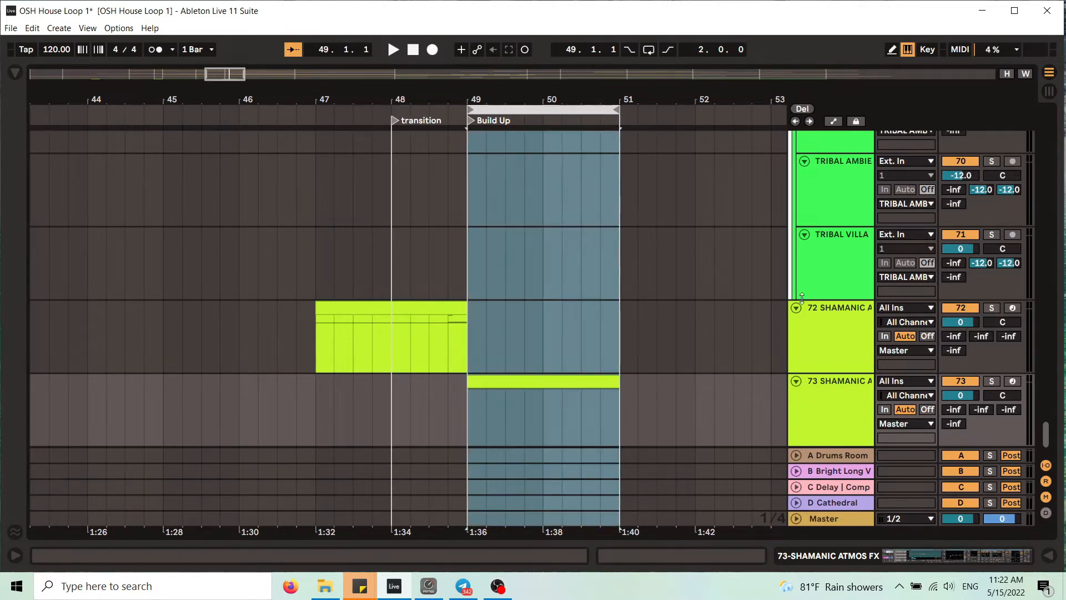
# Freeze and flatten the duplicated track 73 SHAMANIC ATMOS FX into audio.
pyautogui.click(826, 389)
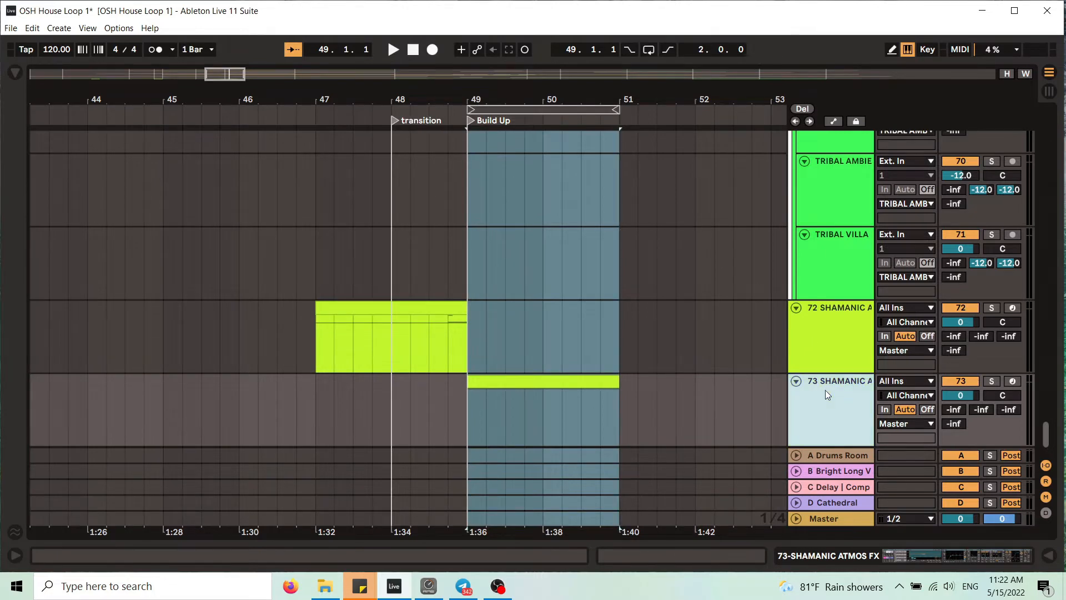
pyautogui.rightClick(827, 394)
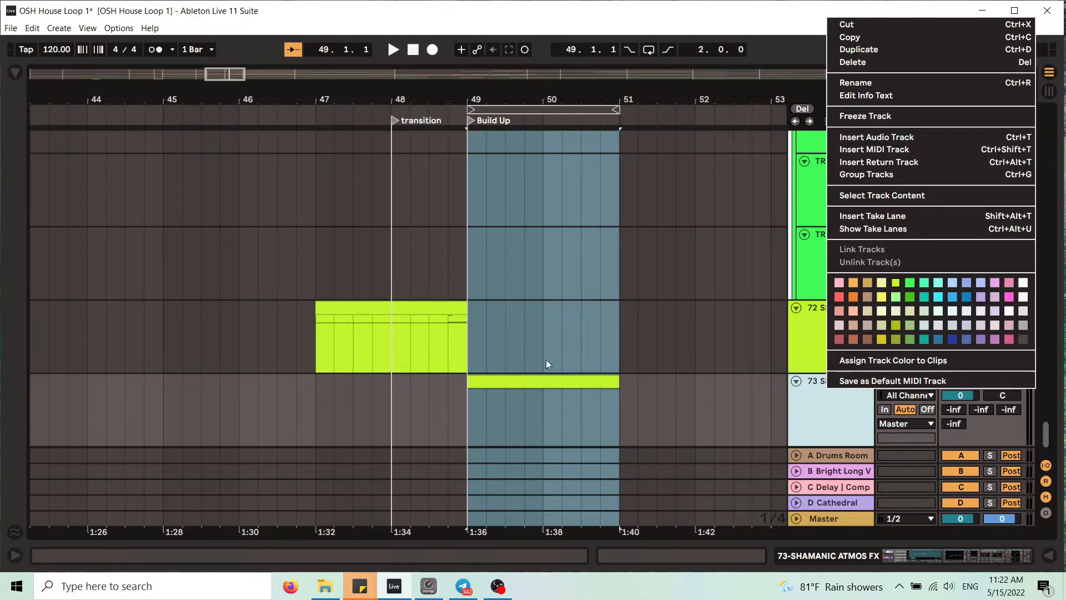
pyautogui.click(903, 117)
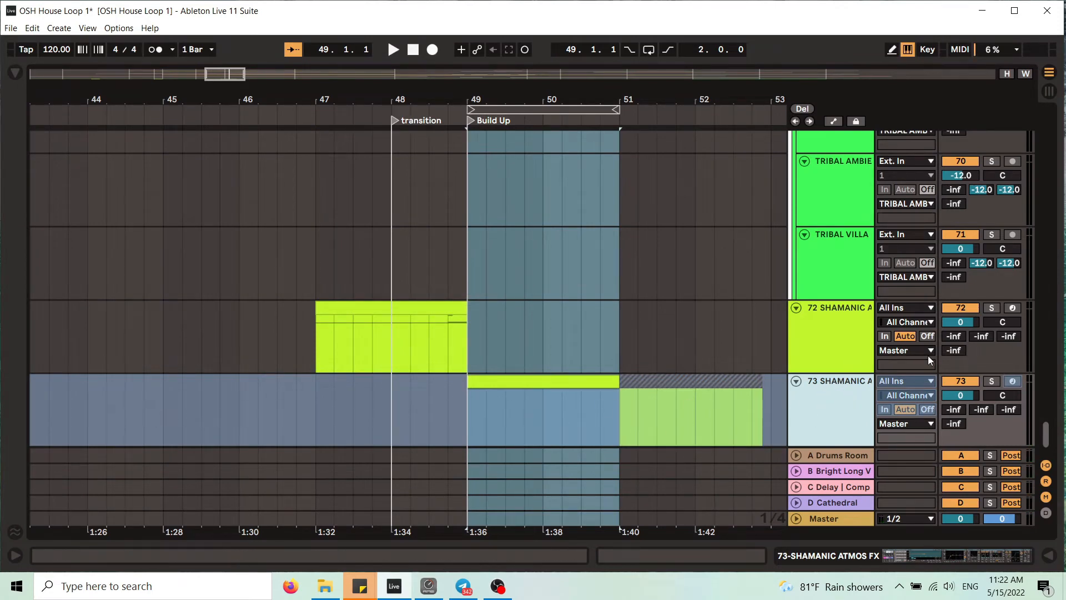
pyautogui.rightClick(844, 387)
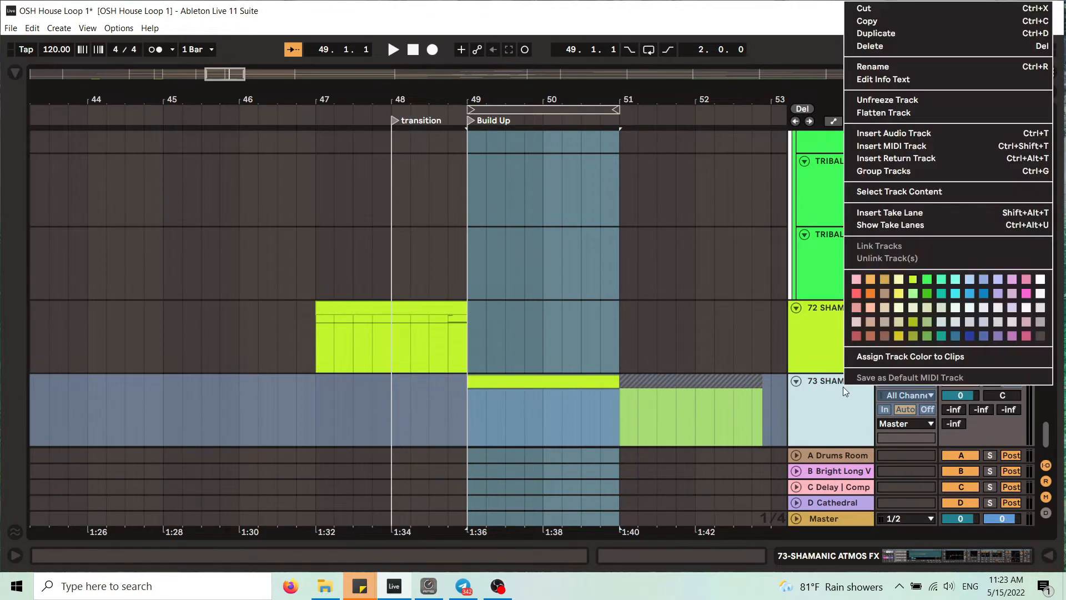
pyautogui.click(908, 114)
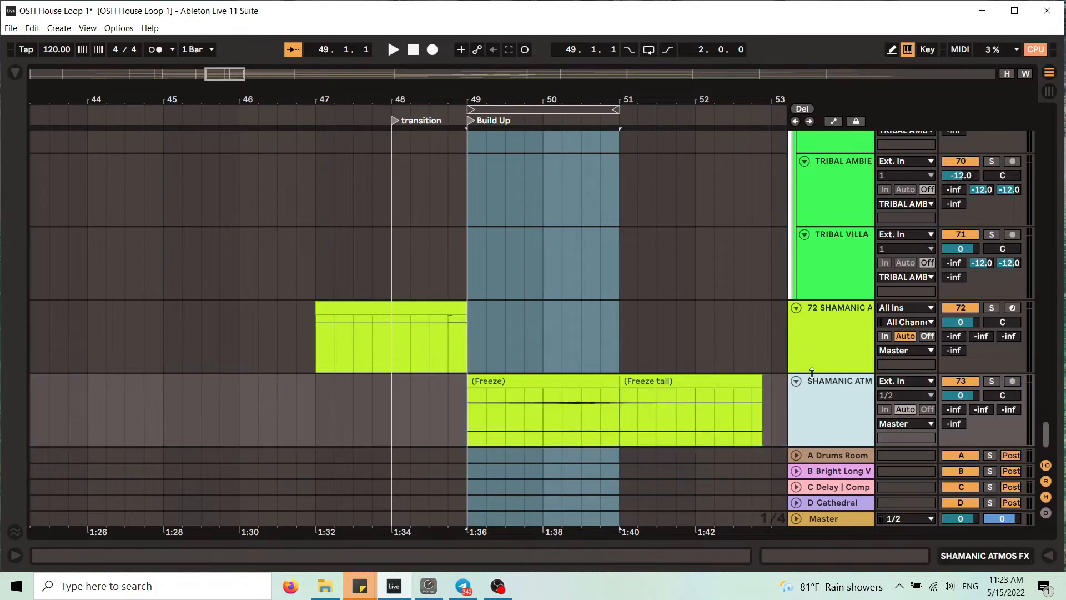
# Delete the freeze tail clip after bar 51 and reverse the frozen audio clip at the Build Up.
pyautogui.click(718, 386)
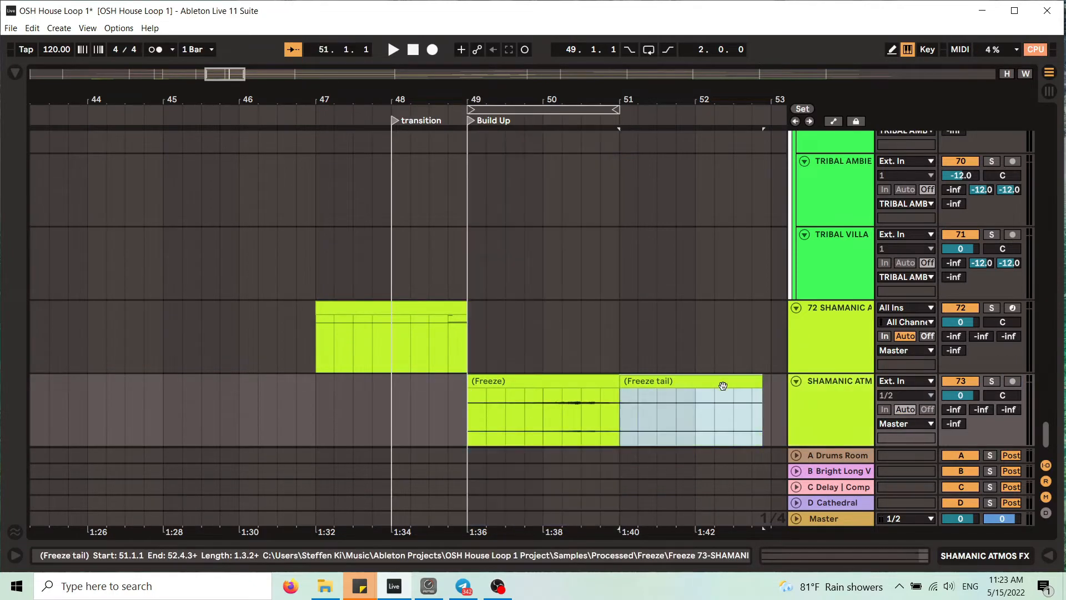
pyautogui.doubleClick(545, 383)
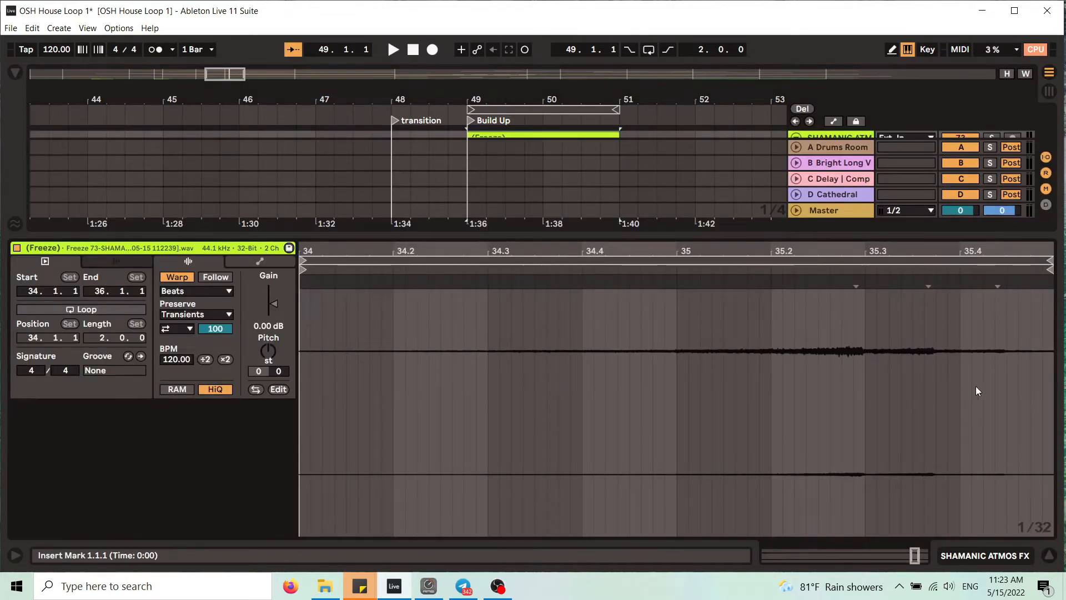
pyautogui.click(1048, 556)
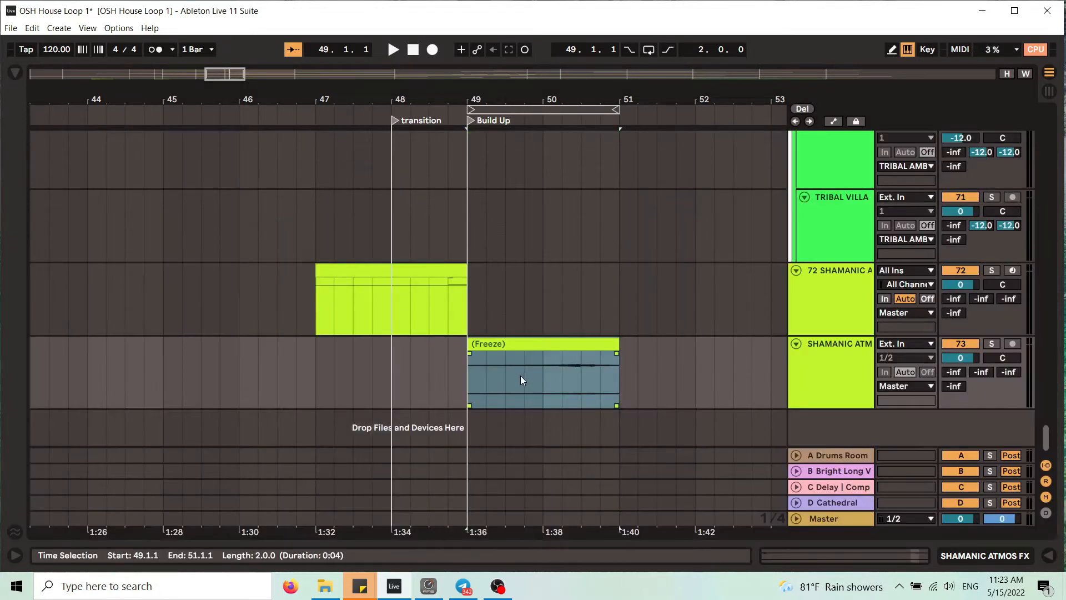
pyautogui.click(527, 356)
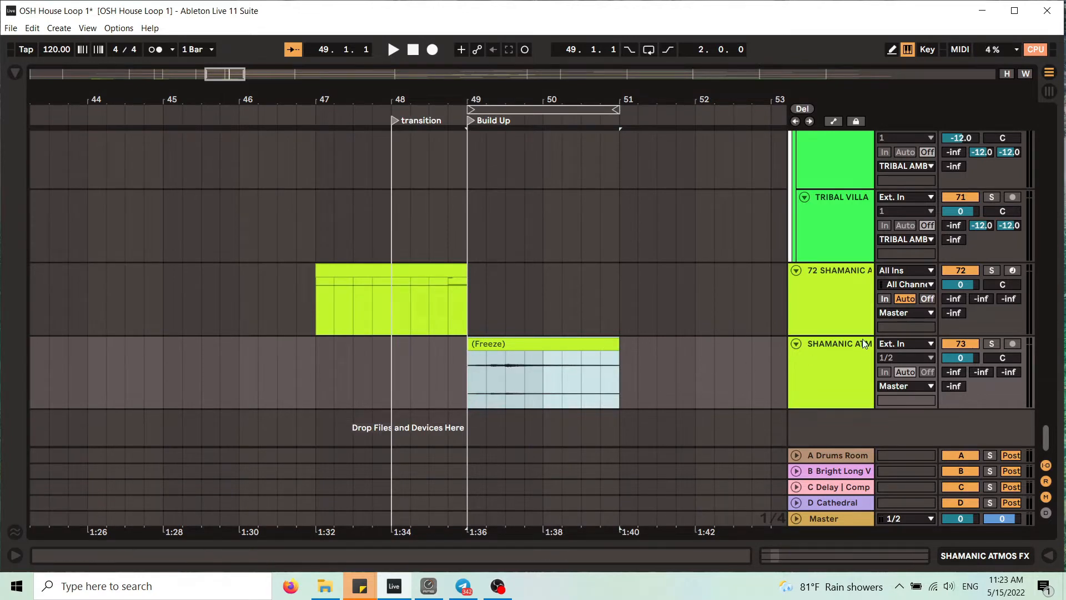
# Set the reversed freeze clip's gain to 6 dB.
pyautogui.doubleClick(536, 343)
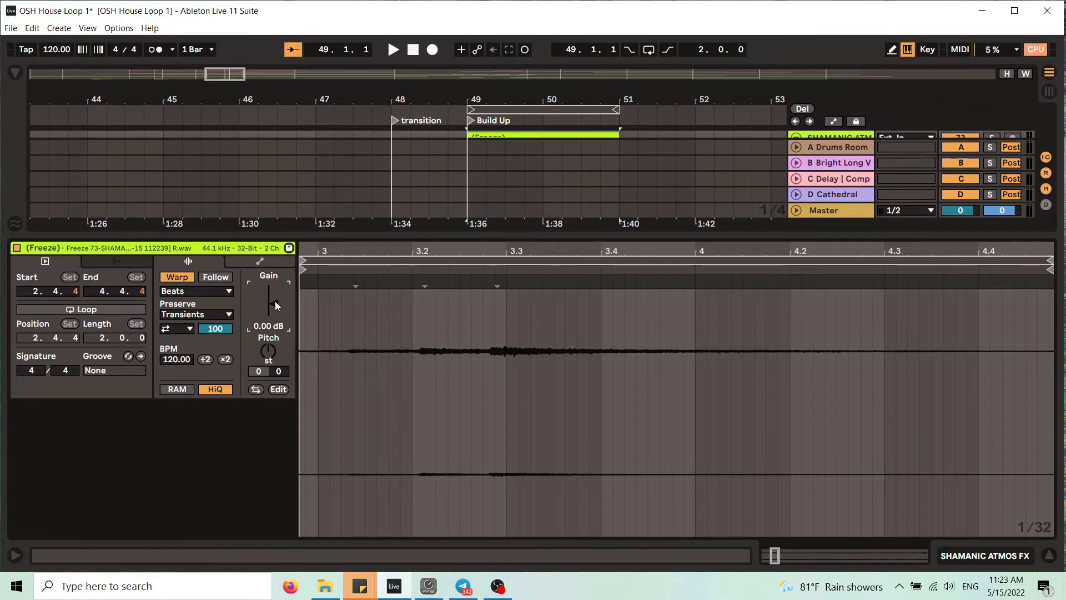
pyautogui.press('Return')
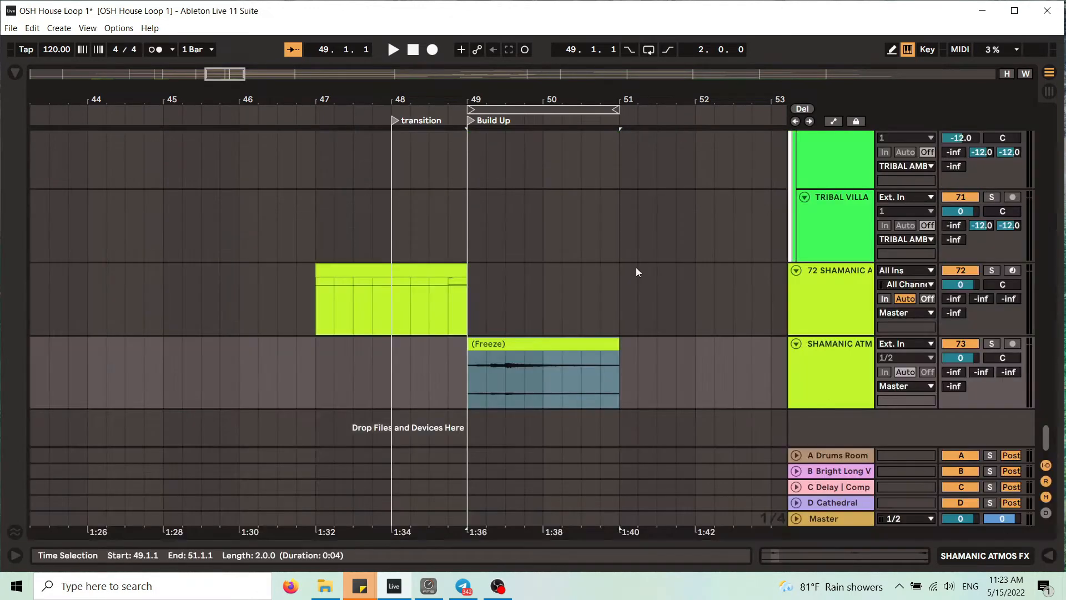
pyautogui.click(1049, 556)
# Move the reversed freeze clip earlier so it starts at 48.3.1 and overlaps the transition into the Build Up.
pyautogui.click(536, 343)
pyautogui.moveTo(536, 342); pyautogui.dragTo(497, 343)
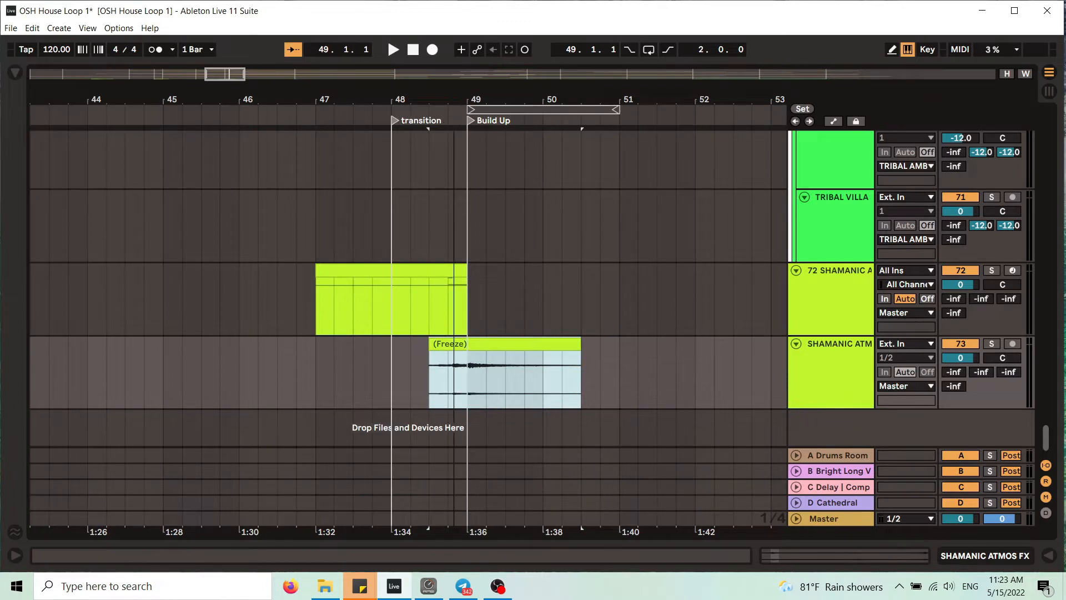
pyautogui.moveTo(454, 100); pyautogui.dragTo(473, 123)
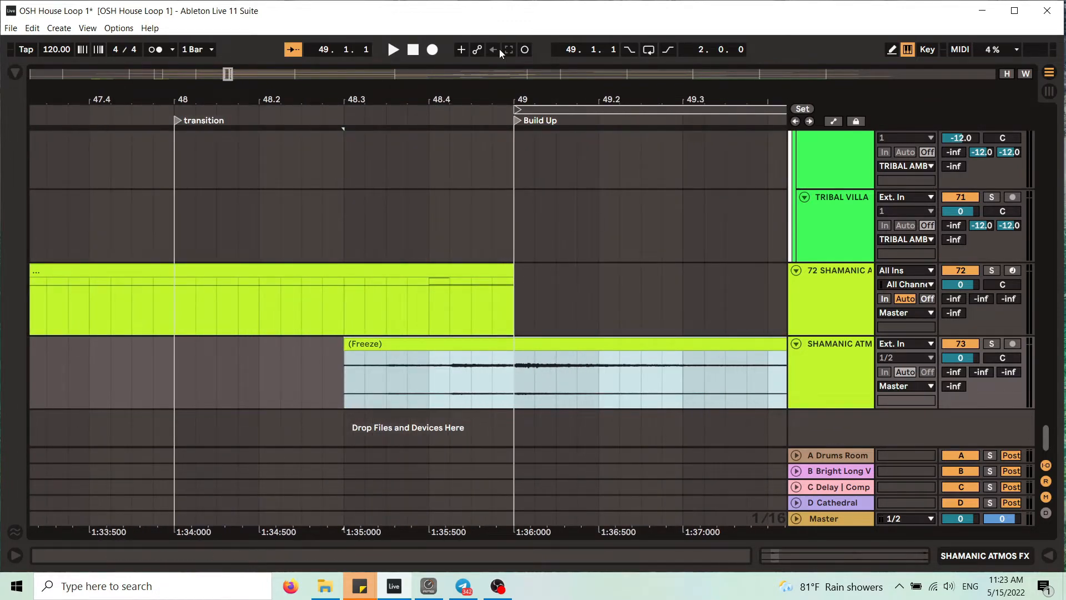
pyautogui.moveTo(577, 103)
pyautogui.mouseDown()
pyautogui.moveTo(576, 78)
pyautogui.moveTo(516, 95)
pyautogui.mouseUp()
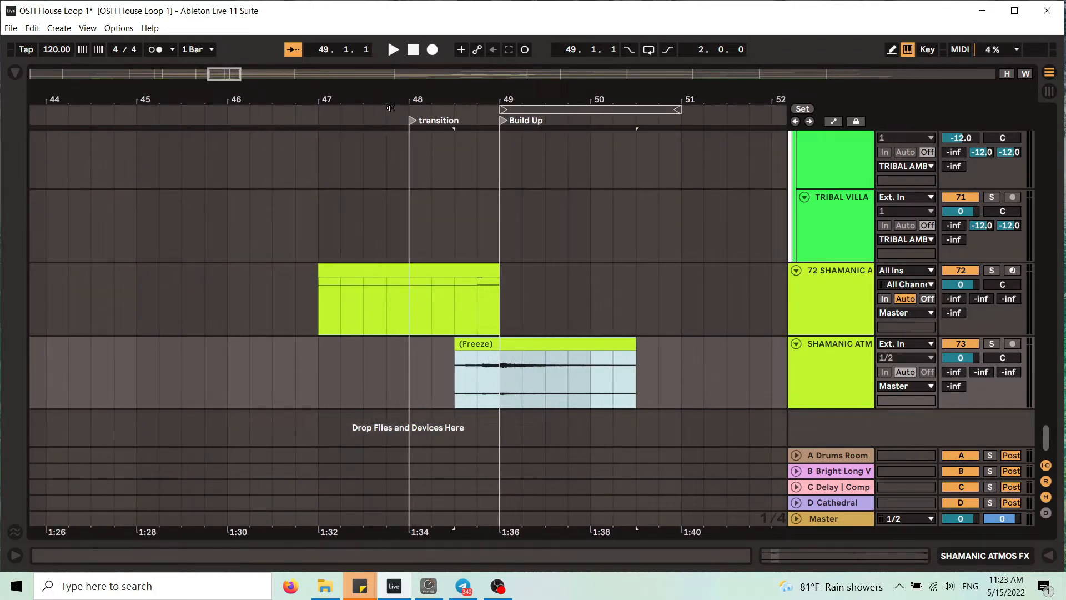
# Play the arrangement from about bar 46 into the Build Up to check the reversed clip's placement.
pyautogui.click(221, 117)
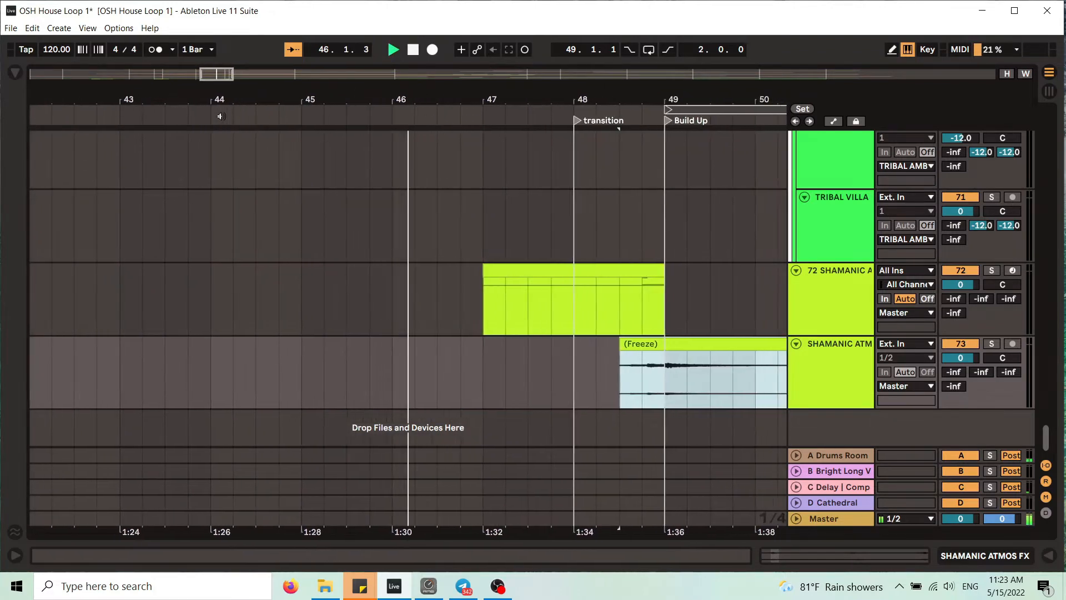
pyautogui.moveTo(410, 93); pyautogui.dragTo(381, 92)
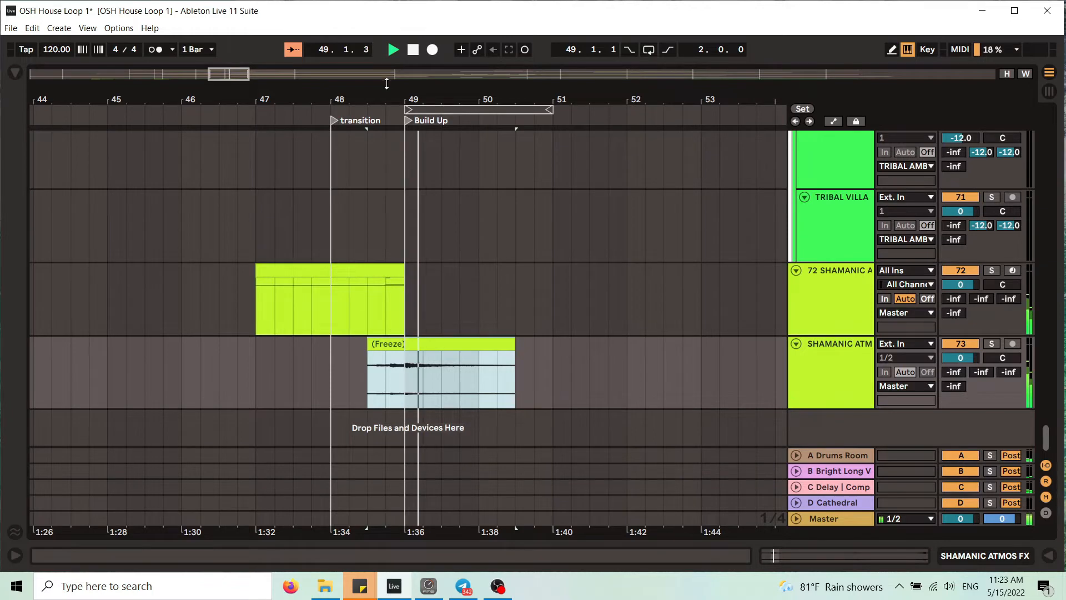
pyautogui.moveTo(425, 93); pyautogui.dragTo(427, 95)
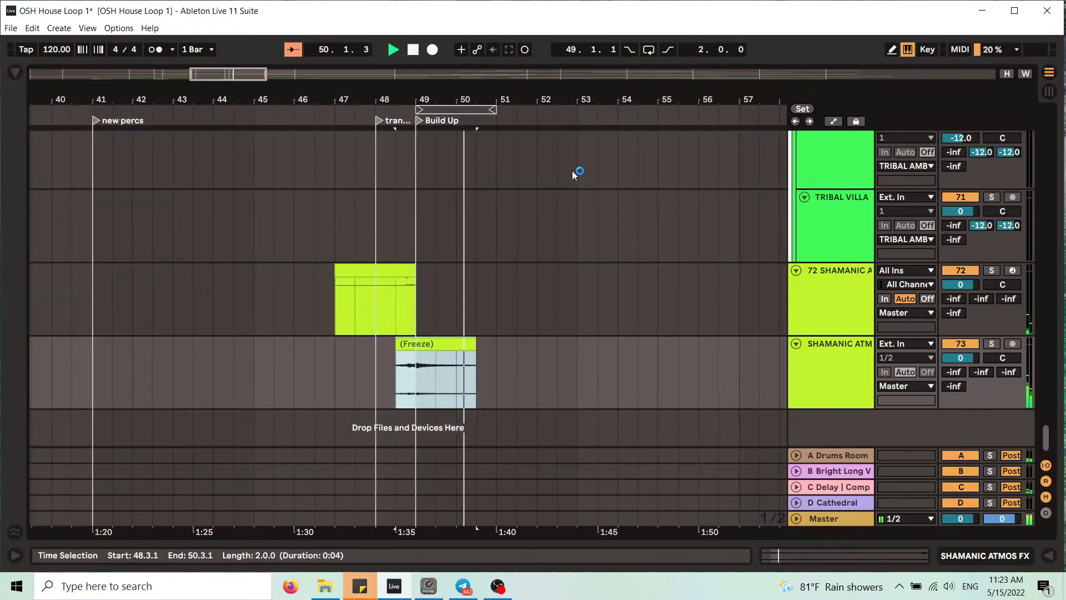
pyautogui.press('space')
# Set the reversed freeze clip's warp mode to Complex and its gain to 0 dB.
pyautogui.doubleClick(457, 343)
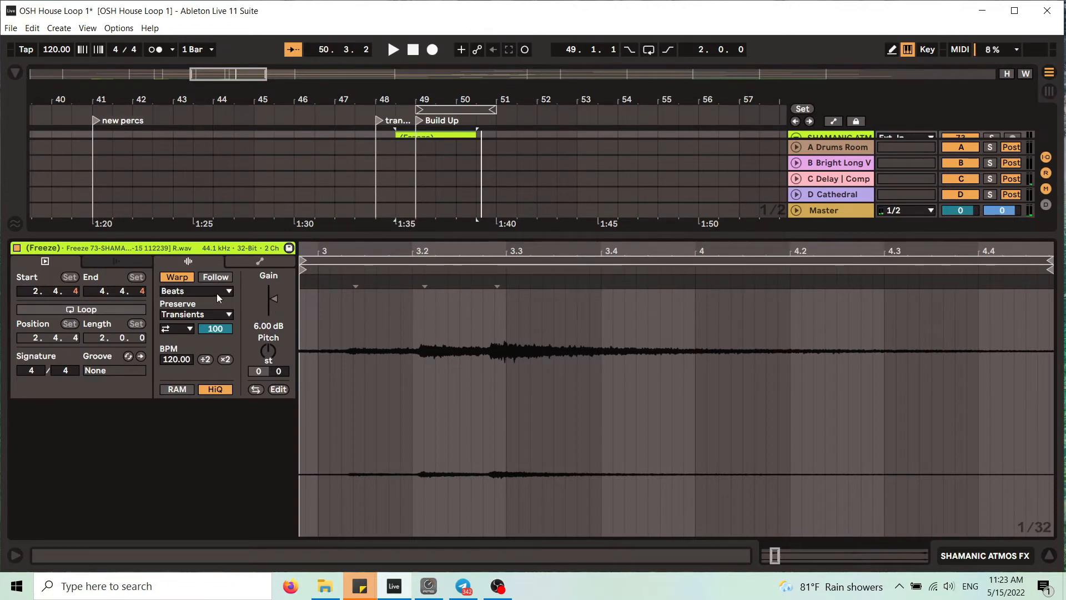
pyautogui.click(218, 292)
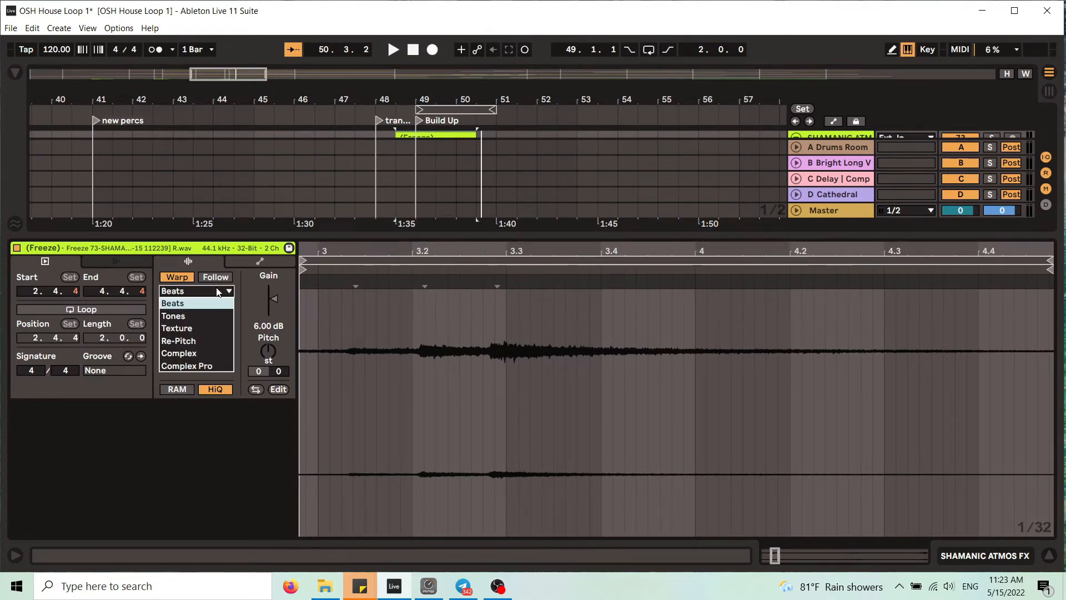
pyautogui.click(212, 354)
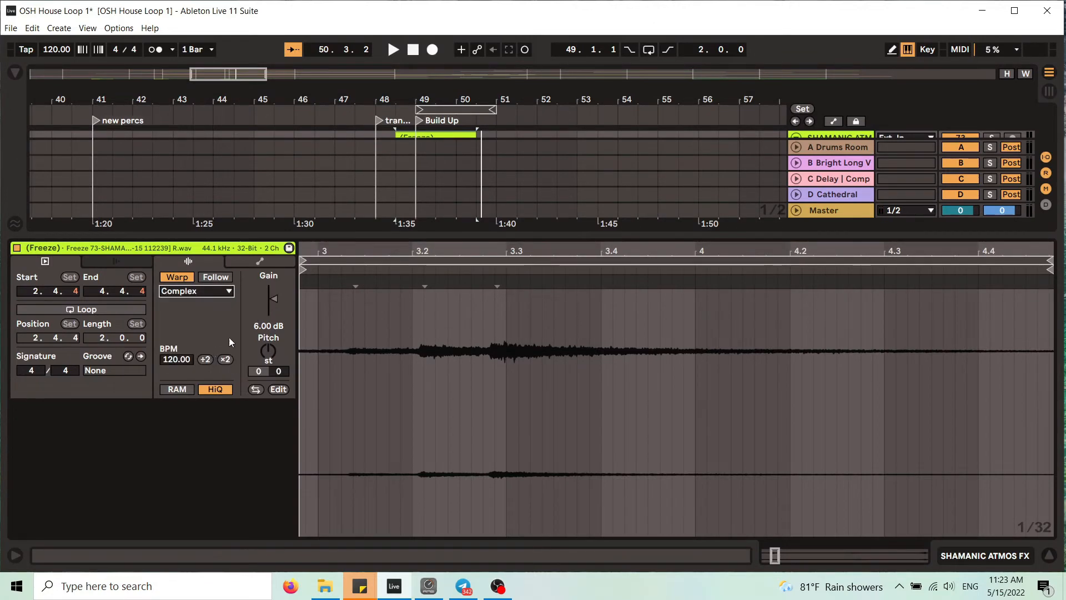
pyautogui.click(276, 299)
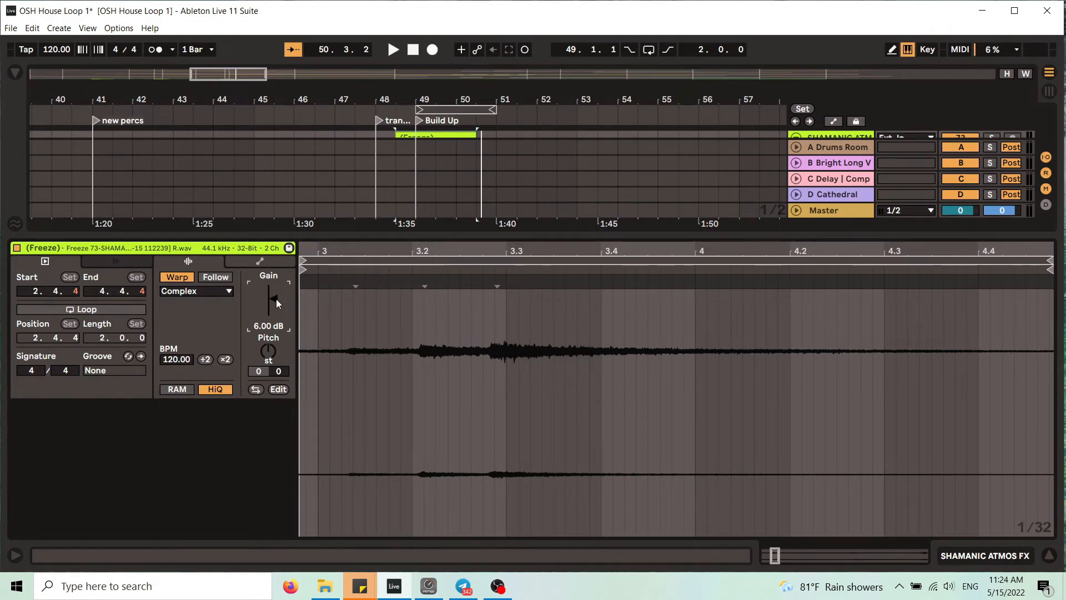
pyautogui.press('Delete')
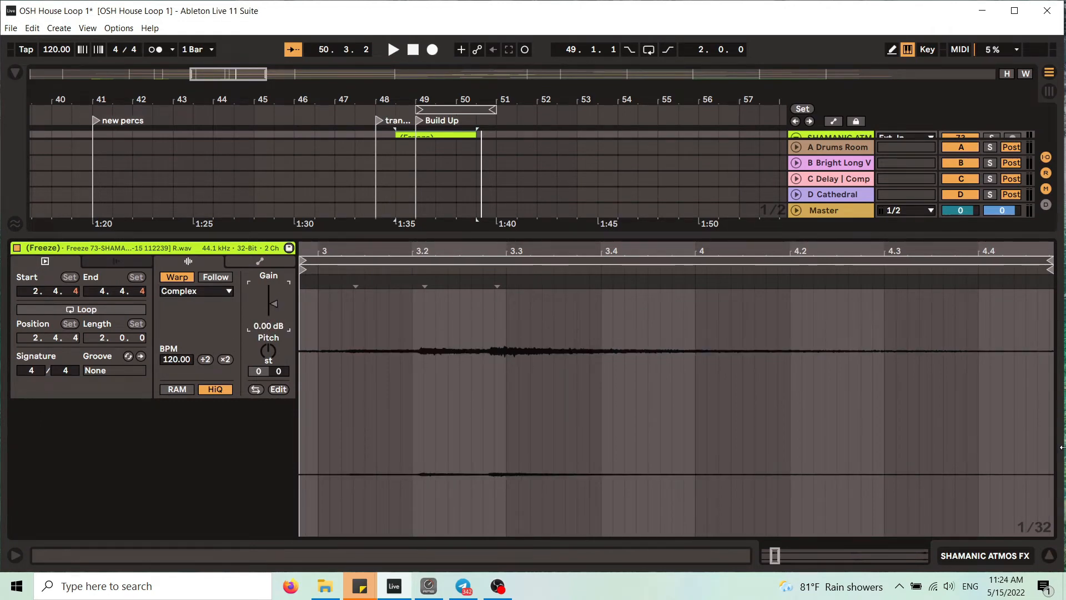
pyautogui.click(1054, 556)
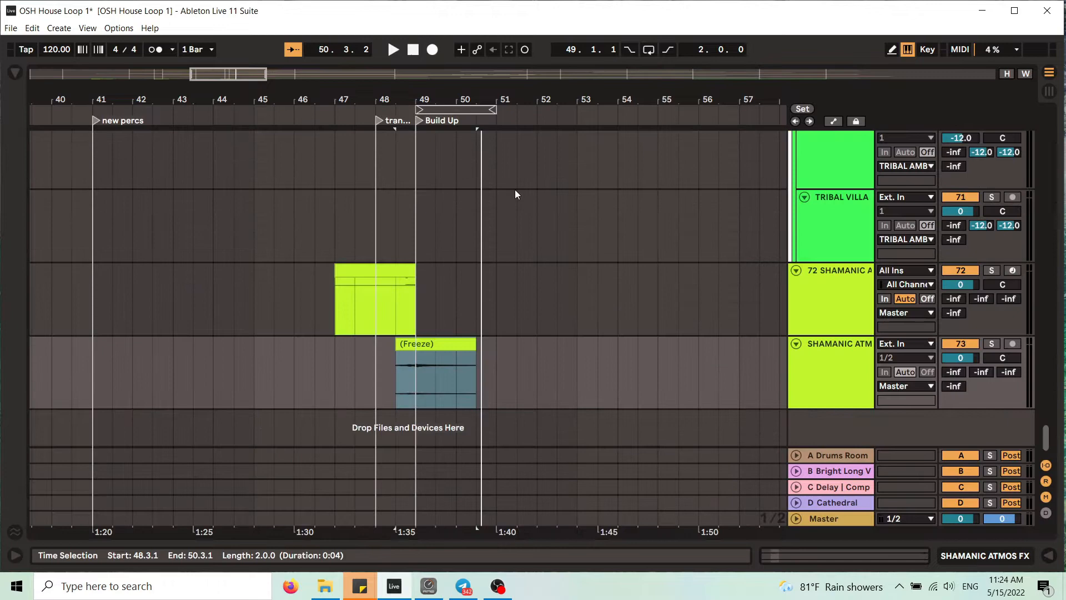
# Play the arrangement from about bar 47 through the start of the Build Up to review the adjusted clip.
pyautogui.click(332, 118)
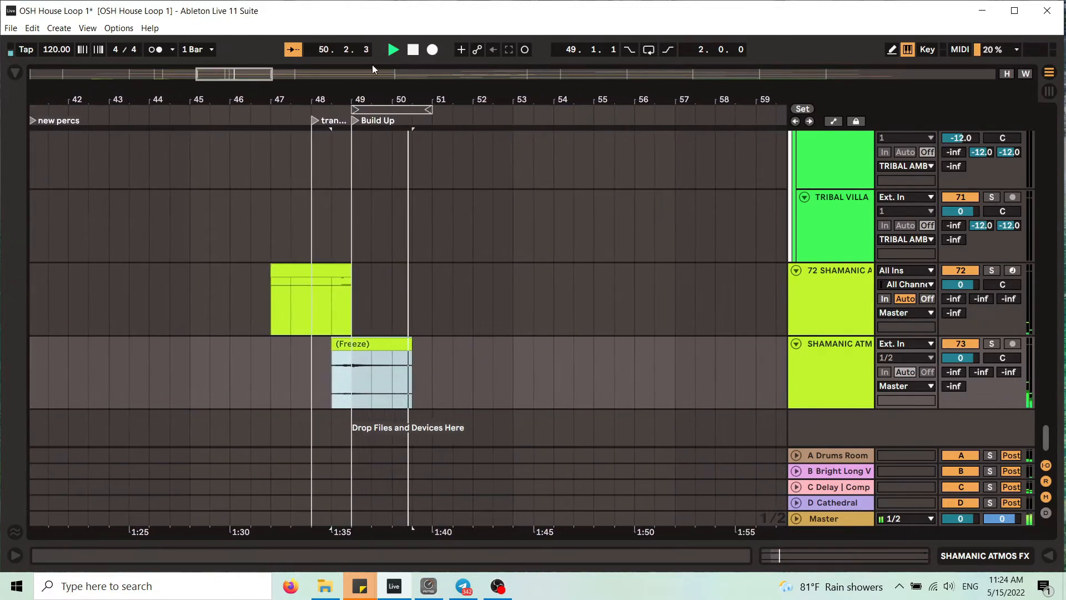
pyautogui.moveTo(377, 92); pyautogui.dragTo(377, 72)
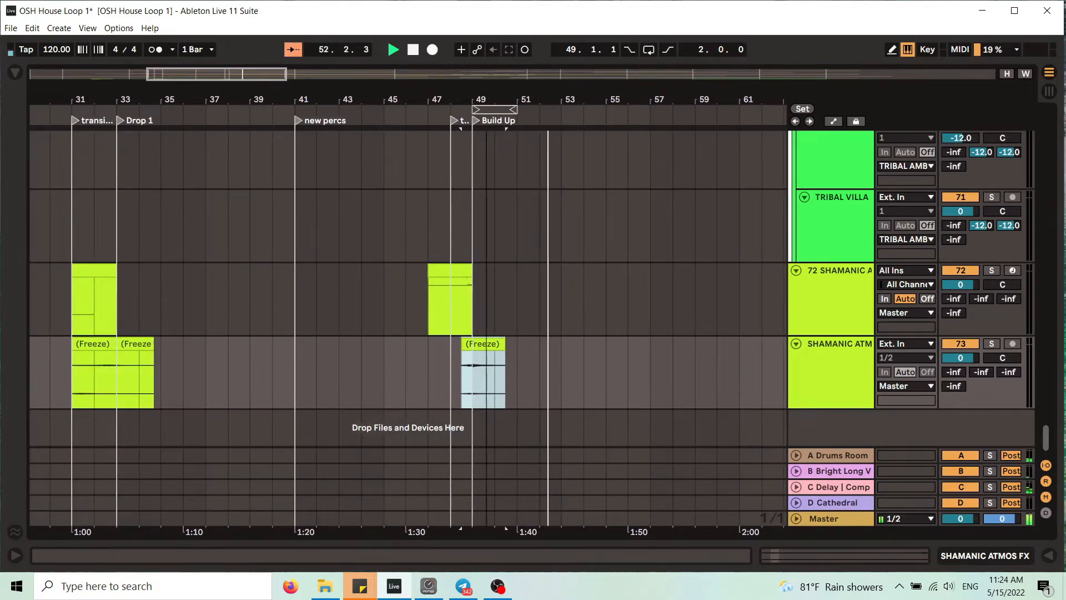
pyautogui.moveTo(498, 114); pyautogui.dragTo(499, 108)
pyautogui.press('space')
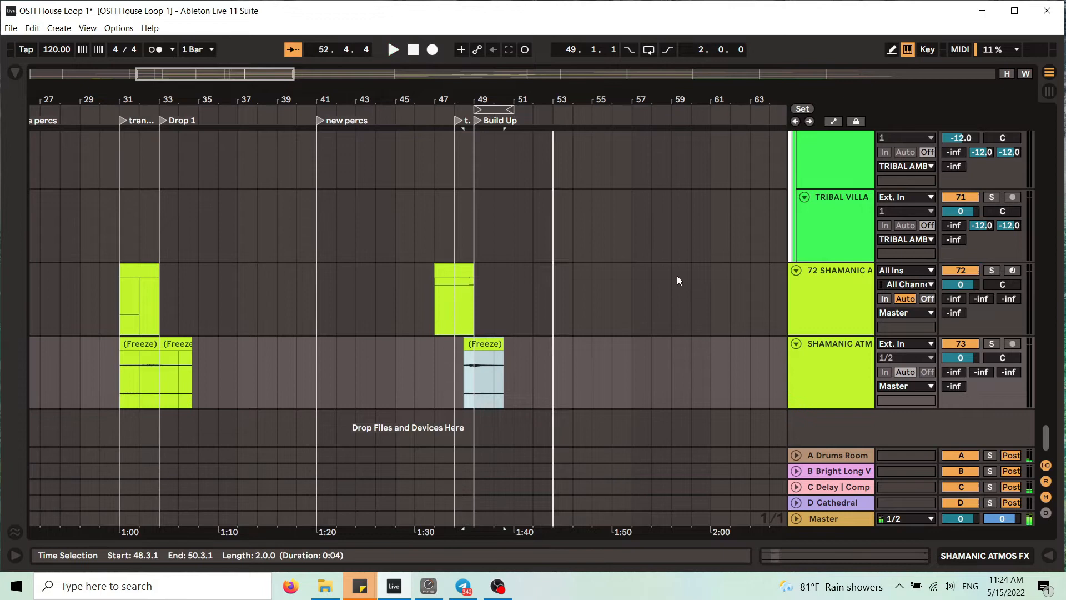
# Select the two-bar loop range starting at 49.1.1 and open the device chain of the SHAMANIC ATMOS FX track.
pyautogui.click(491, 110)
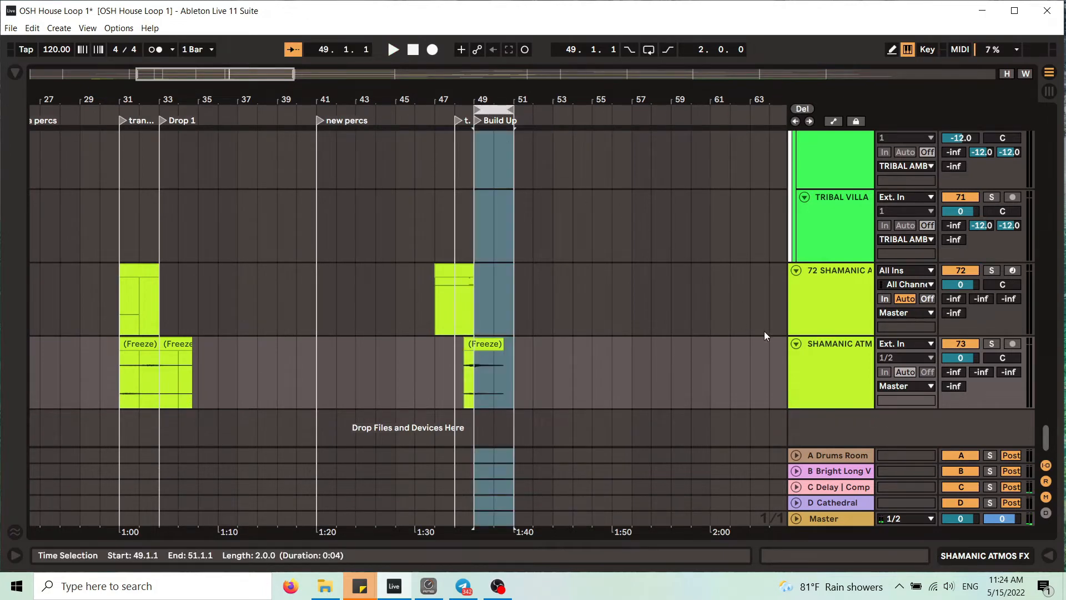
pyautogui.doubleClick(812, 354)
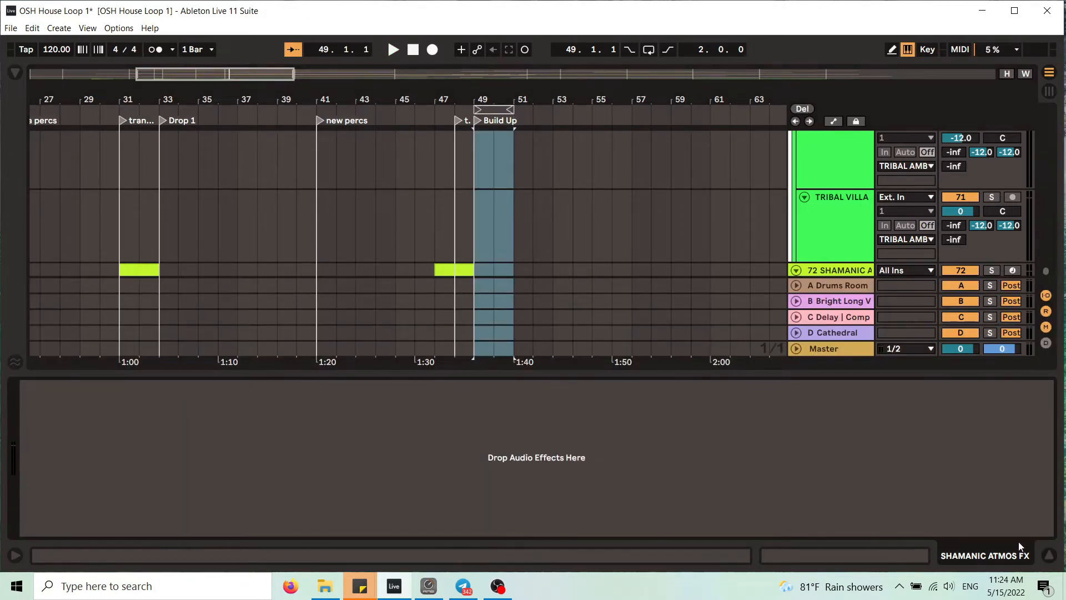
pyautogui.click(1050, 557)
pyautogui.moveTo(493, 100); pyautogui.dragTo(494, 178)
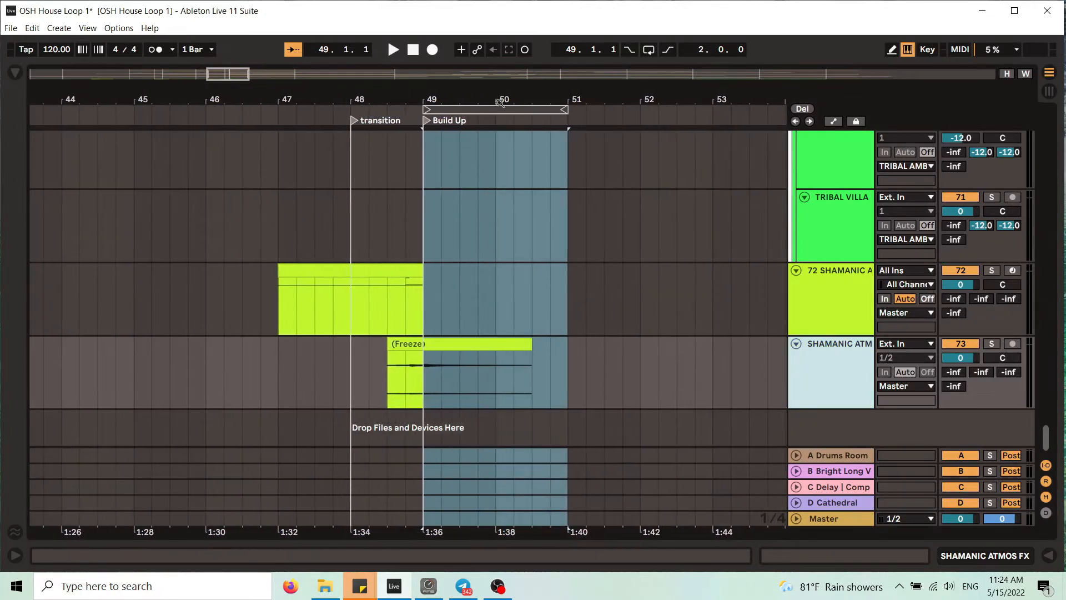
pyautogui.doubleClick(832, 359)
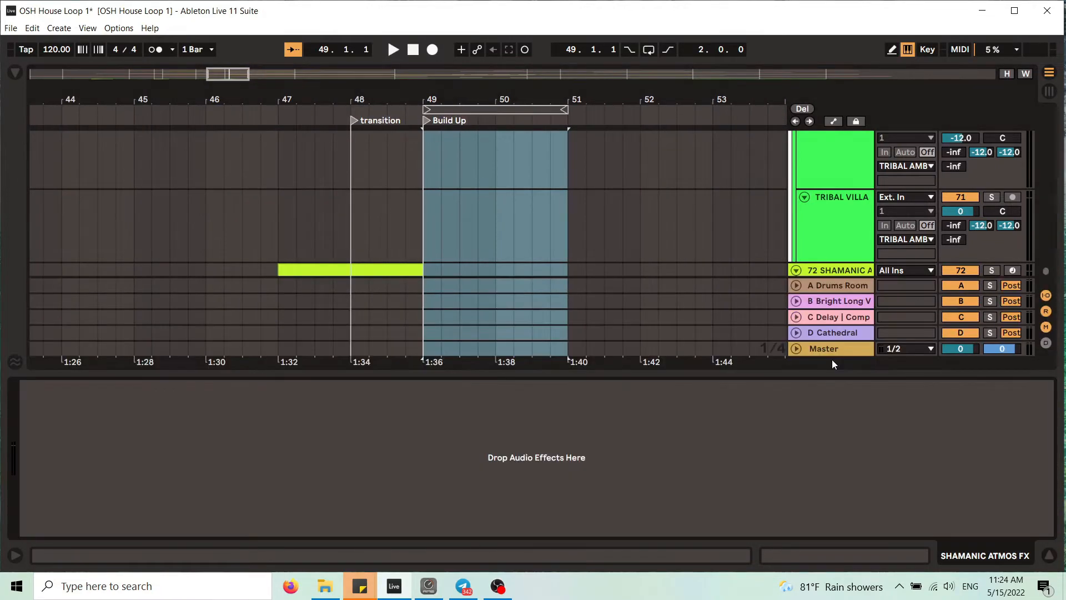
# Add the Tuner audio effect from Utilities to the SHAMANIC ATMOS FX track.
pyautogui.click(16, 74)
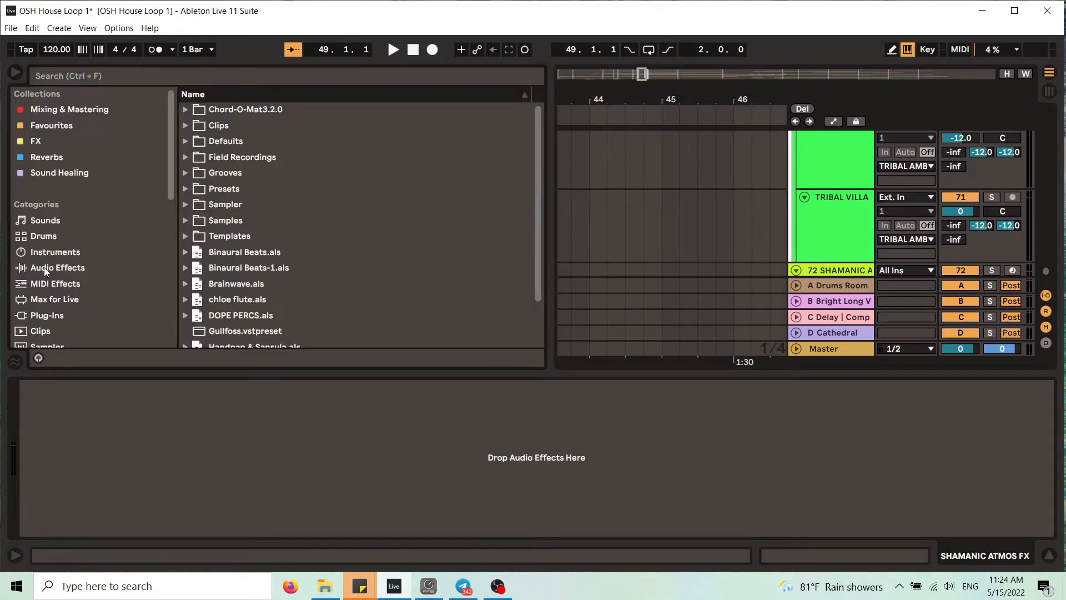
pyautogui.scroll(-6, 55, 254)
pyautogui.scroll(-2, 59, 250)
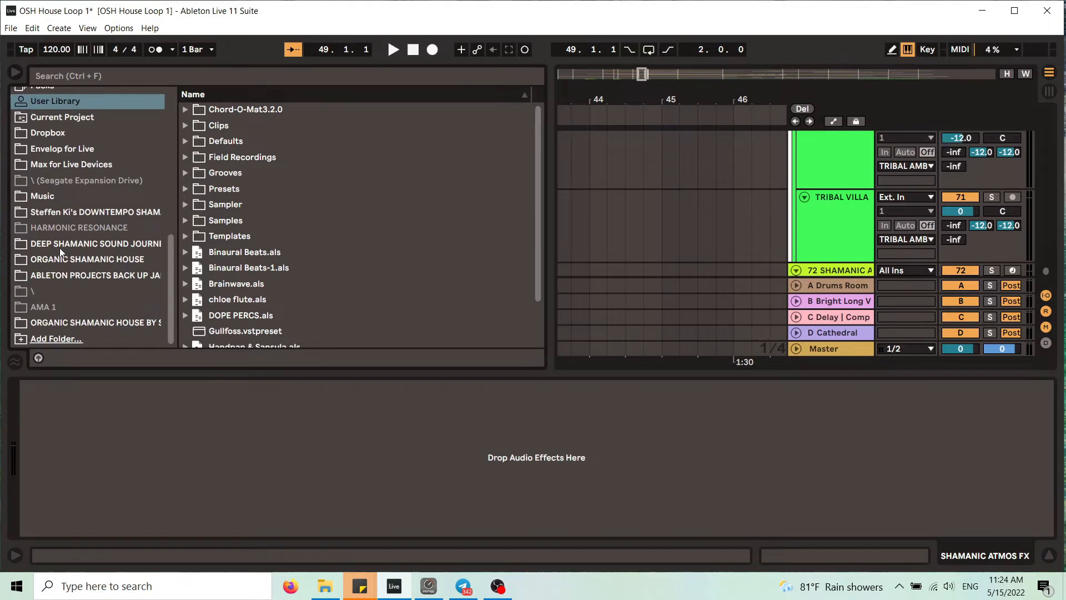
pyautogui.scroll(8, 59, 248)
pyautogui.scroll(3, 47, 209)
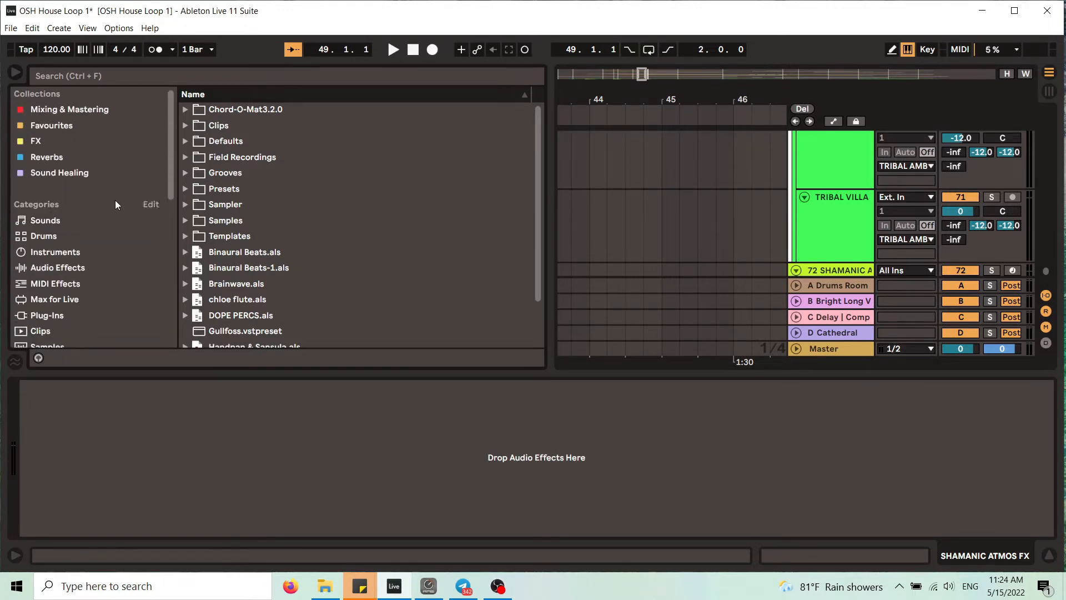
pyautogui.click(82, 268)
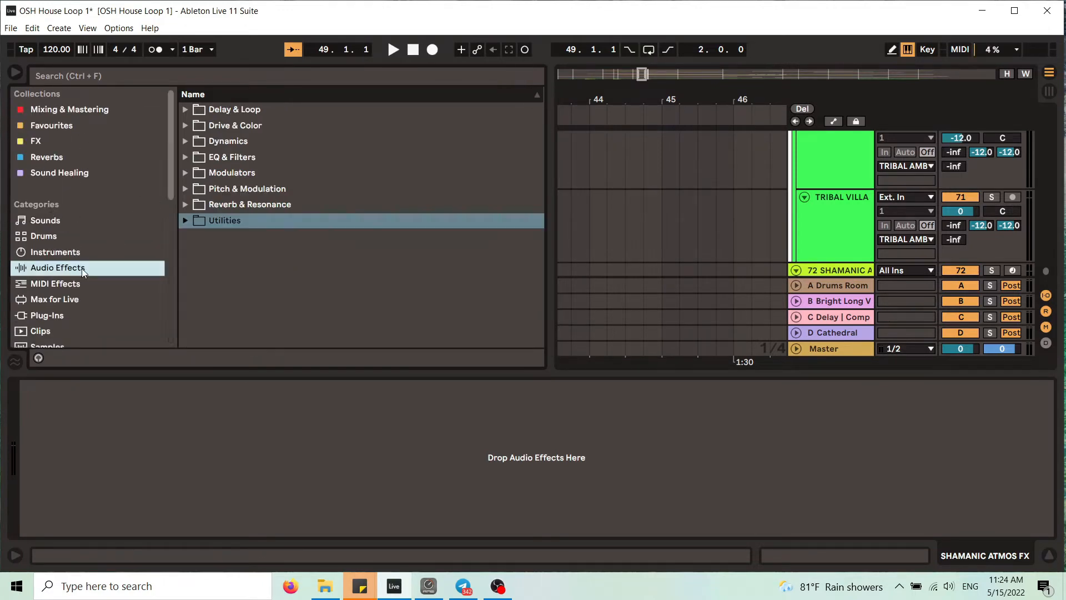
pyautogui.click(184, 220)
pyautogui.moveTo(237, 303); pyautogui.dragTo(333, 525)
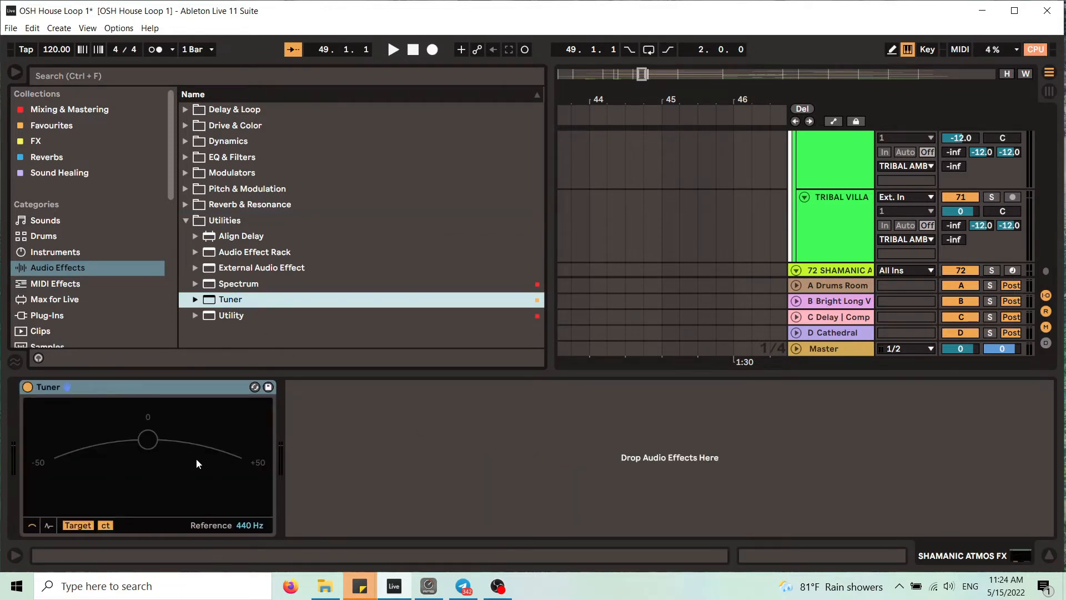
pyautogui.click(16, 74)
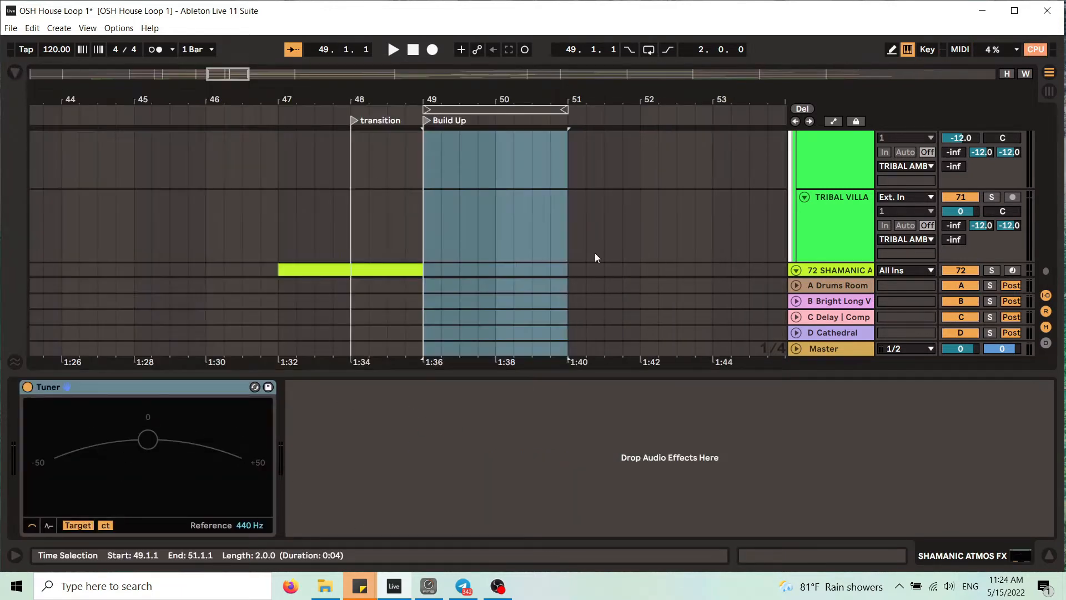
# Play the soloed SHAMANIC ATMOS FX track through the transition to check its pitch with Tuner, and turn solo off.
pyautogui.click(1050, 555)
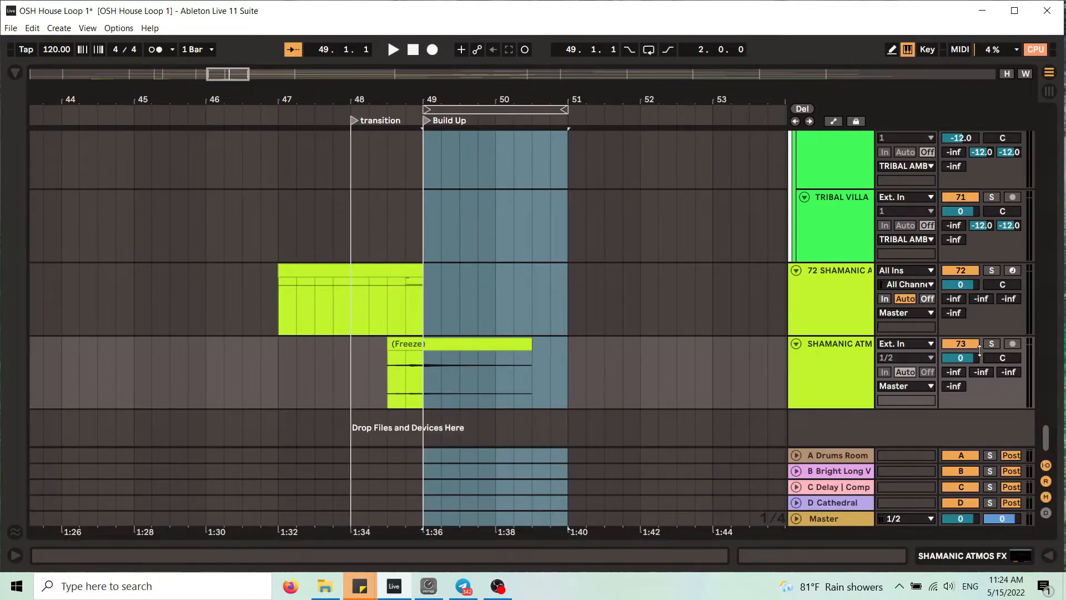
pyautogui.doubleClick(838, 340)
pyautogui.press('space')
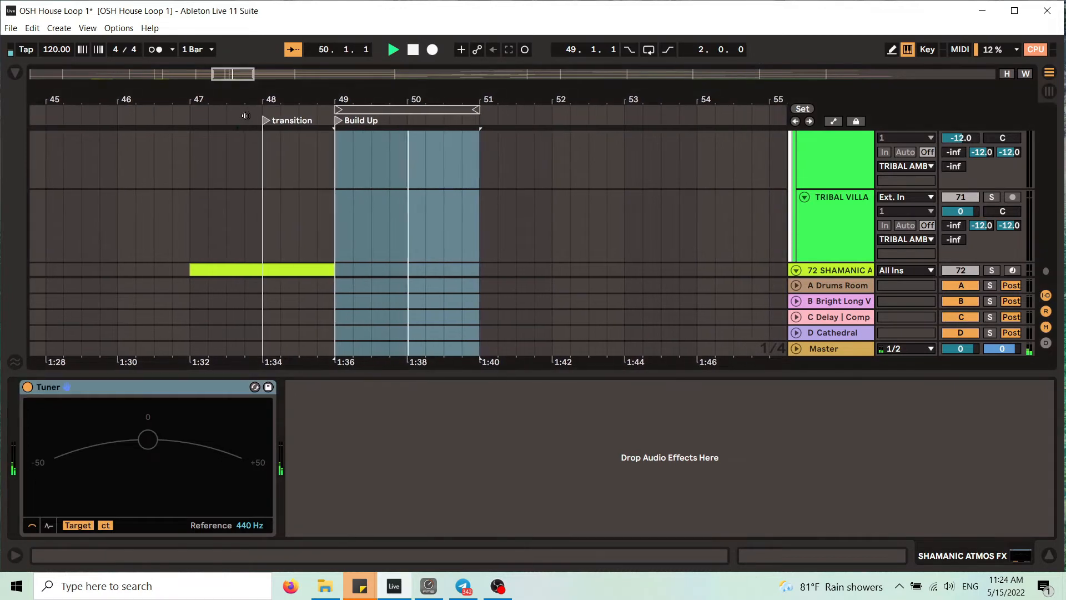
pyautogui.click(246, 115)
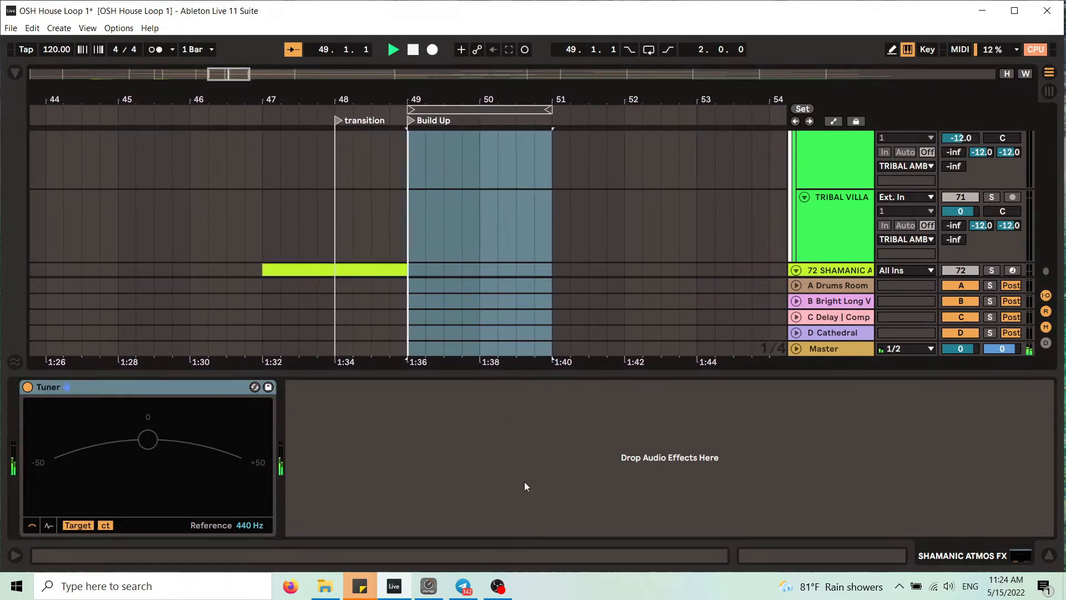
pyautogui.click(1049, 555)
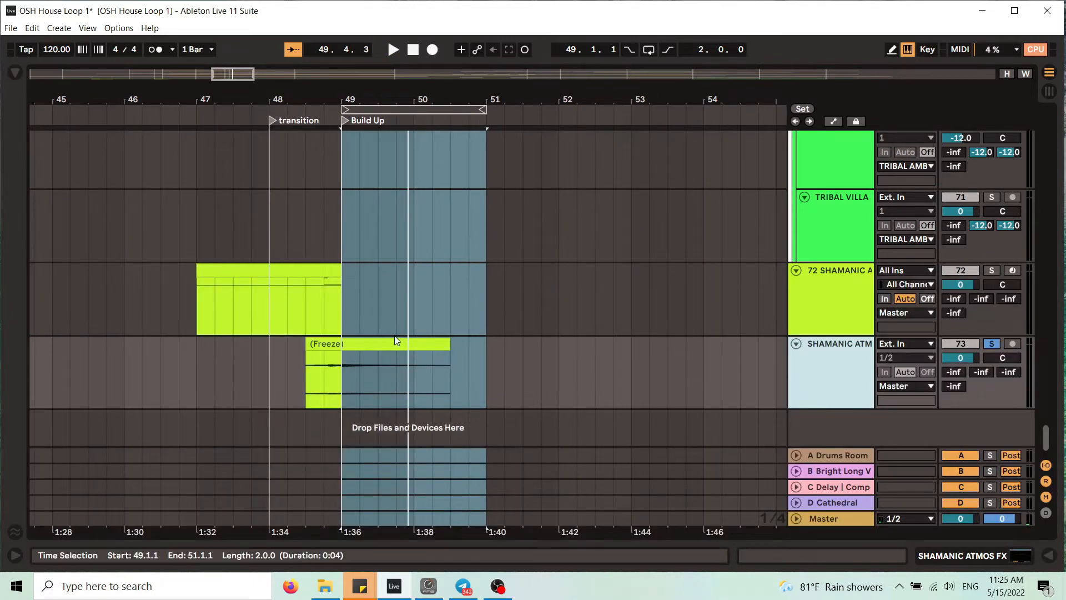
pyautogui.click(993, 344)
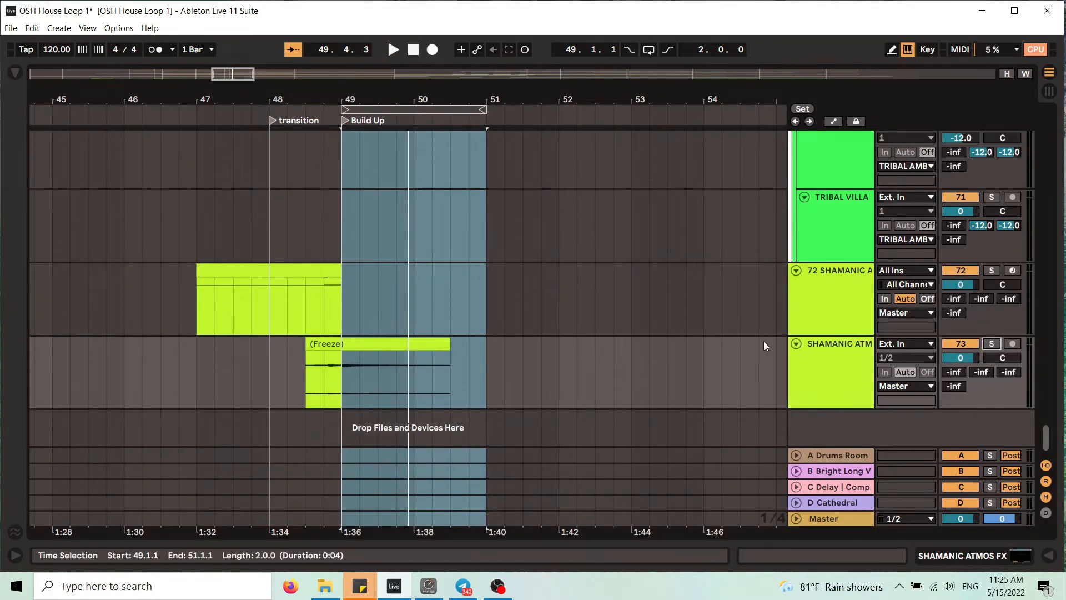
# Set the reversed freeze clip's pitch to -2 st, comparing it with -3 st during playback into the Build Up.
pyautogui.doubleClick(383, 343)
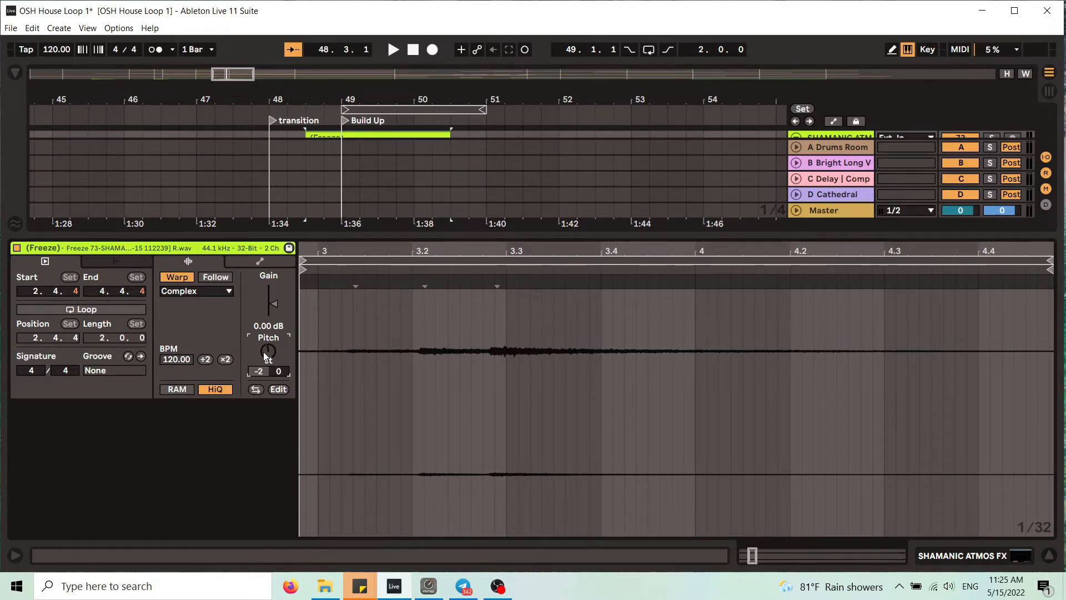
pyautogui.press('space')
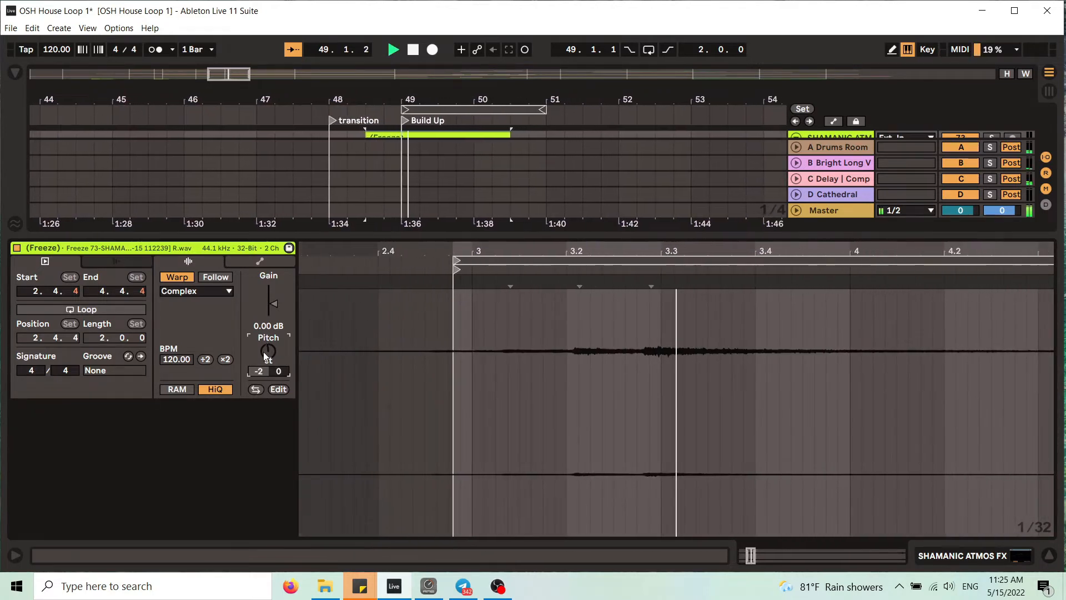
pyautogui.press('space')
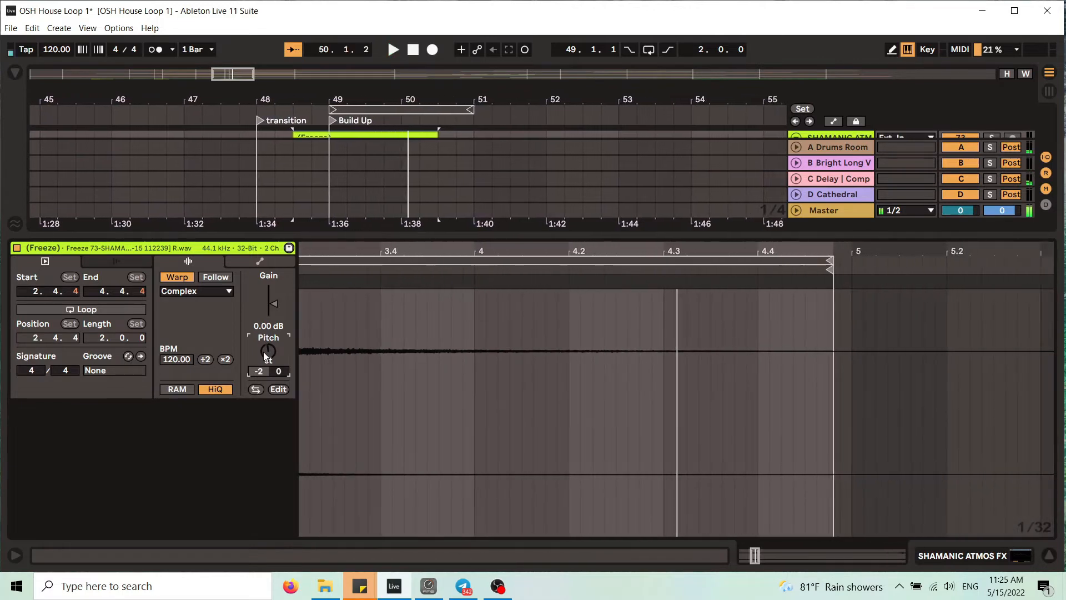
pyautogui.scroll(-1, 264, 352)
pyautogui.press('space')
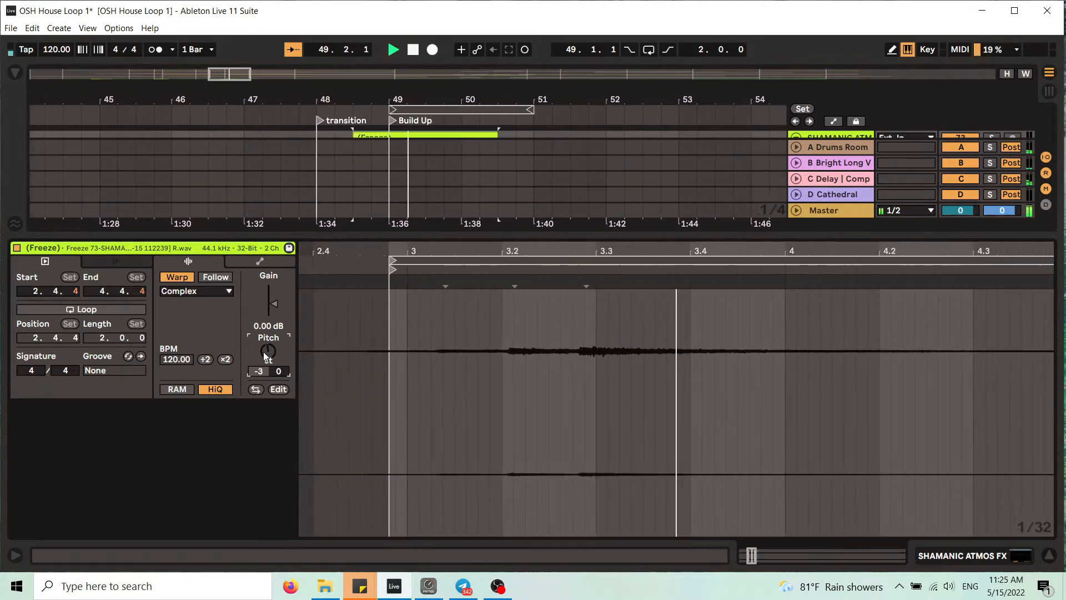
pyautogui.scroll(1, 264, 352)
pyautogui.press('space')
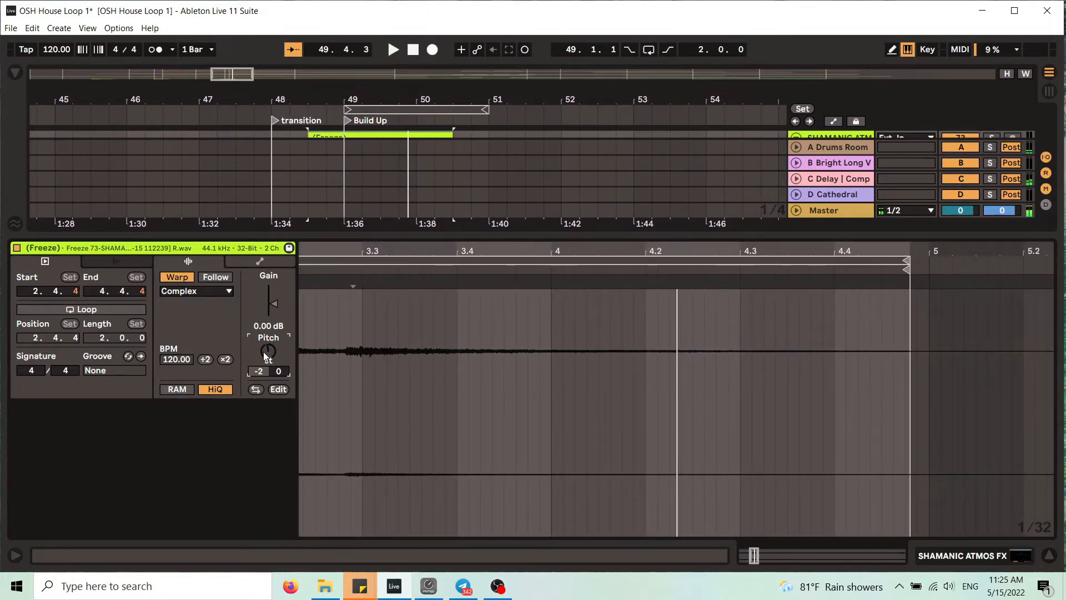
pyautogui.click(175, 110)
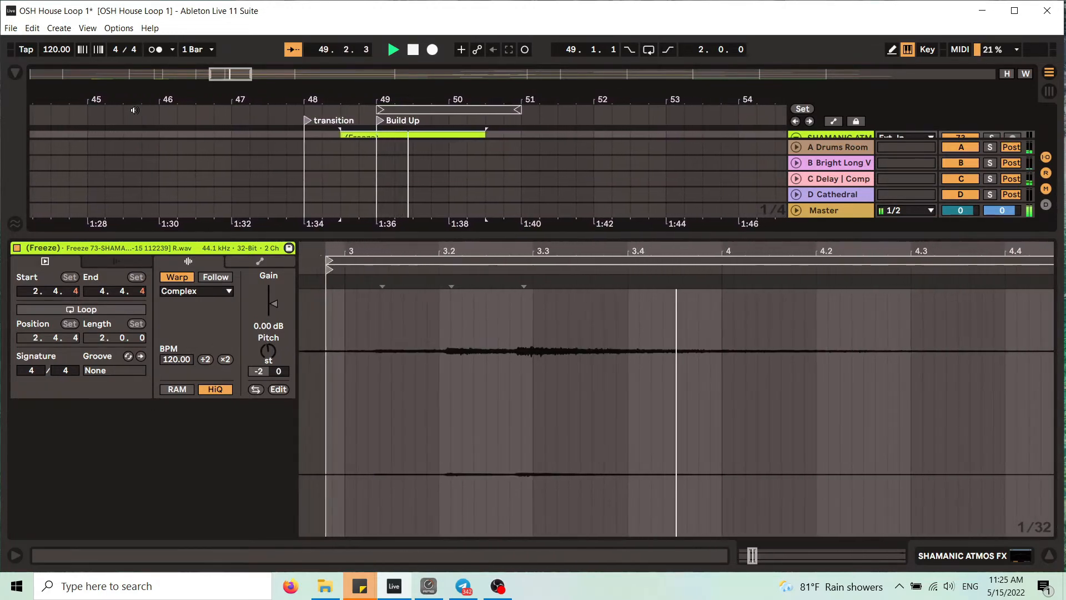
pyautogui.press('space')
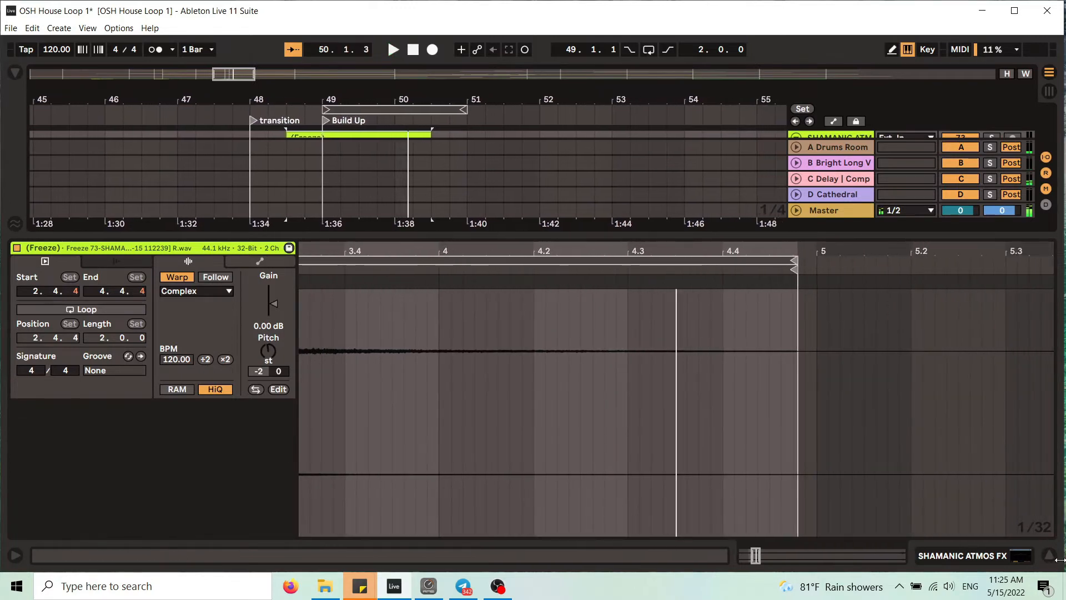
# Shape the reversed freeze clip's Gain envelope to fade from 100 % at bar 4 to 0 % at the clip's end.
pyautogui.moveTo(730, 248); pyautogui.dragTo(728, 225)
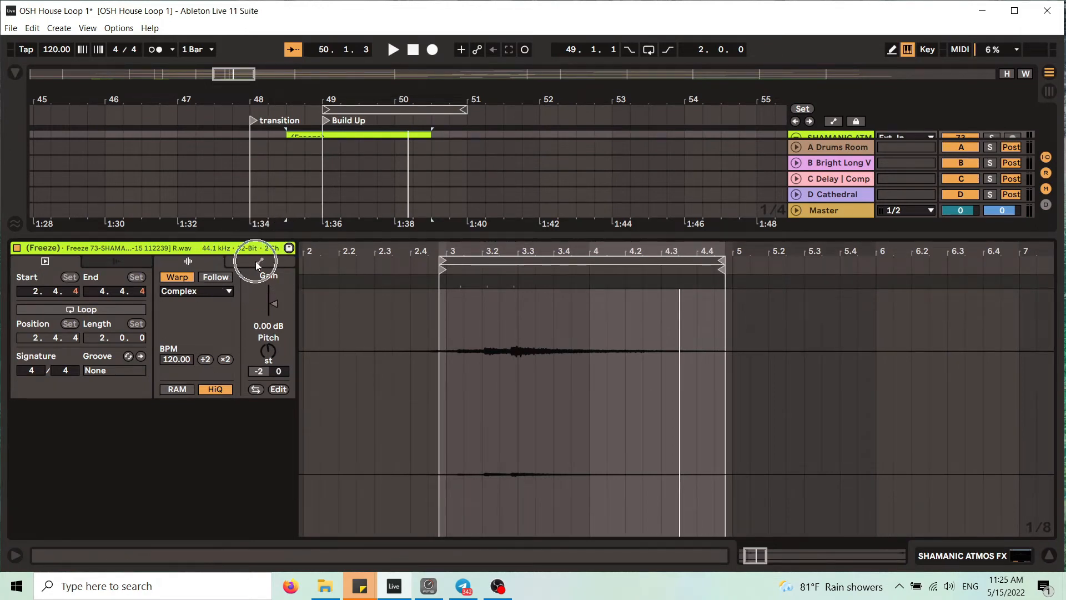
pyautogui.click(1047, 556)
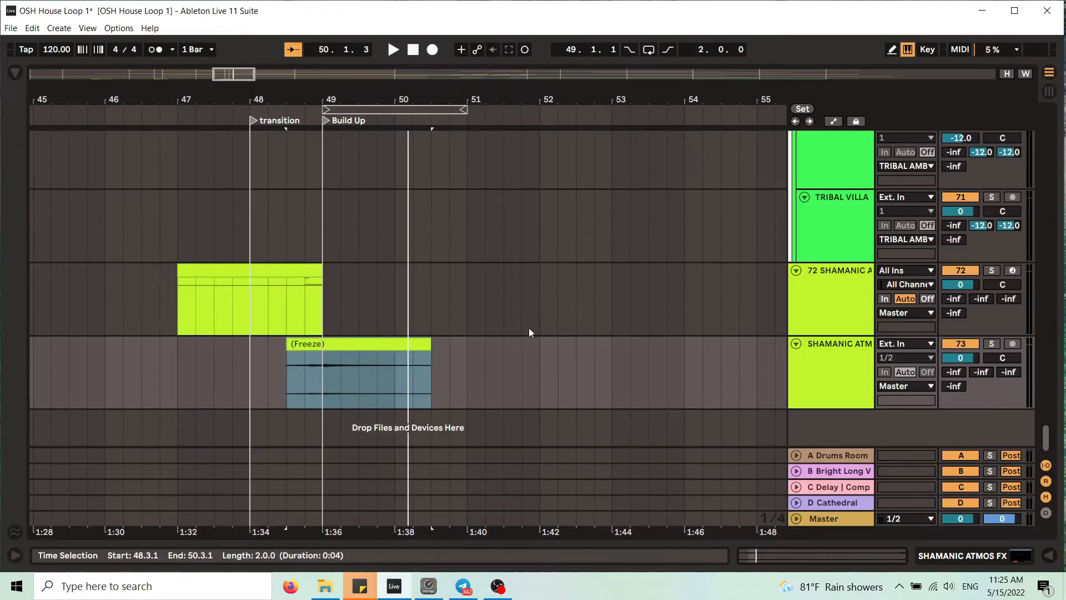
pyautogui.doubleClick(378, 346)
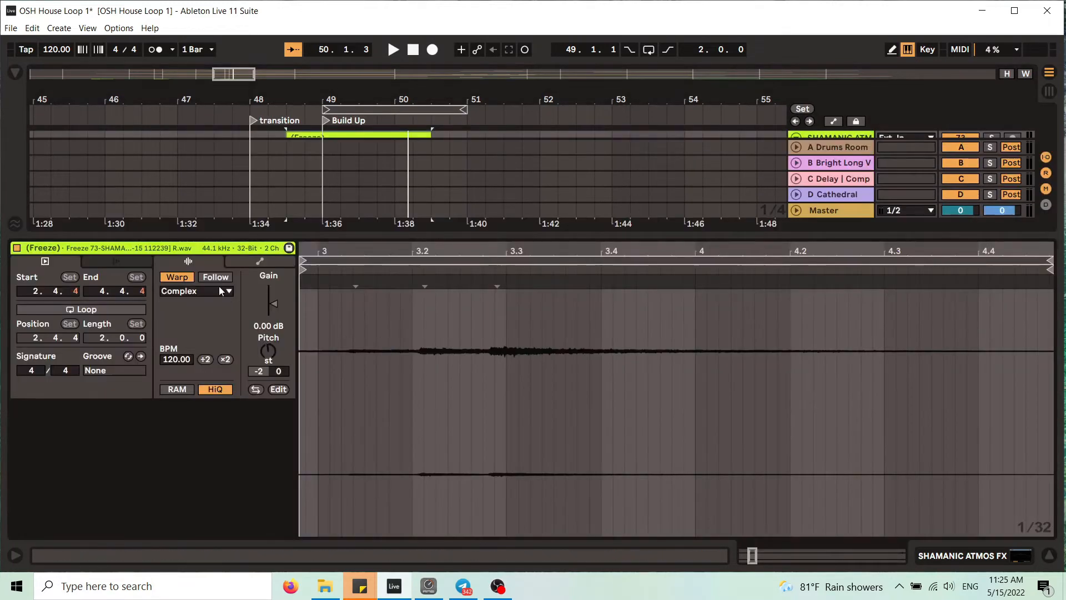
pyautogui.click(257, 261)
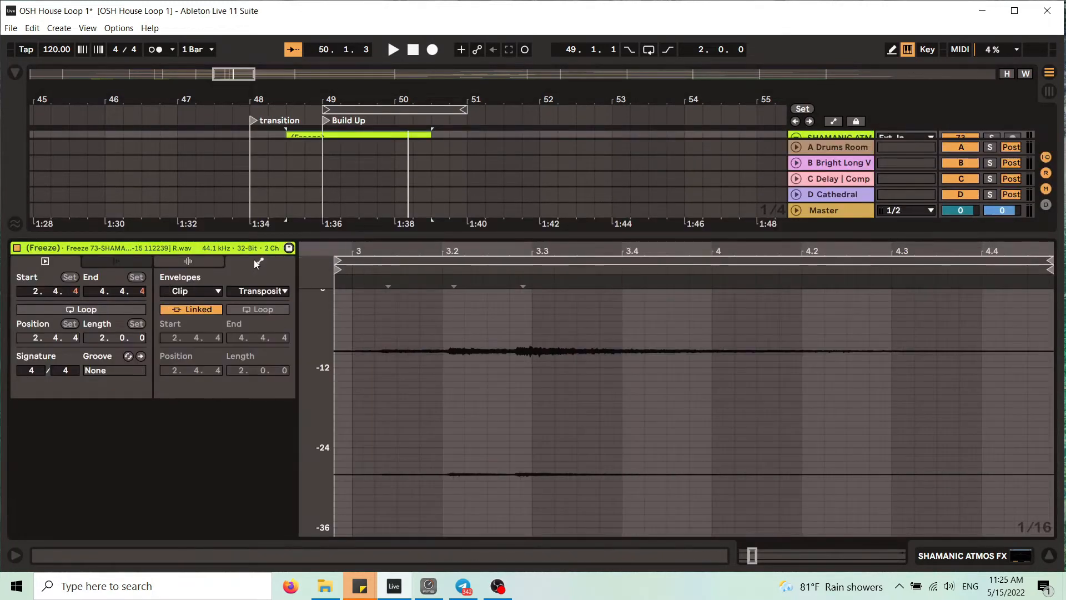
pyautogui.click(210, 292)
pyautogui.click(184, 303)
pyautogui.click(261, 291)
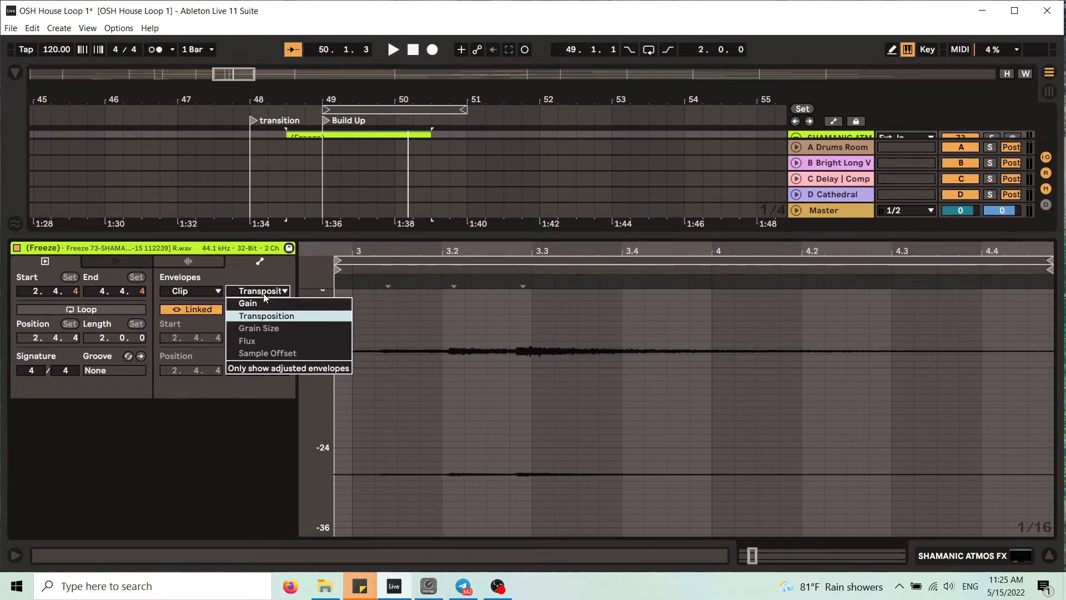
pyautogui.click(268, 304)
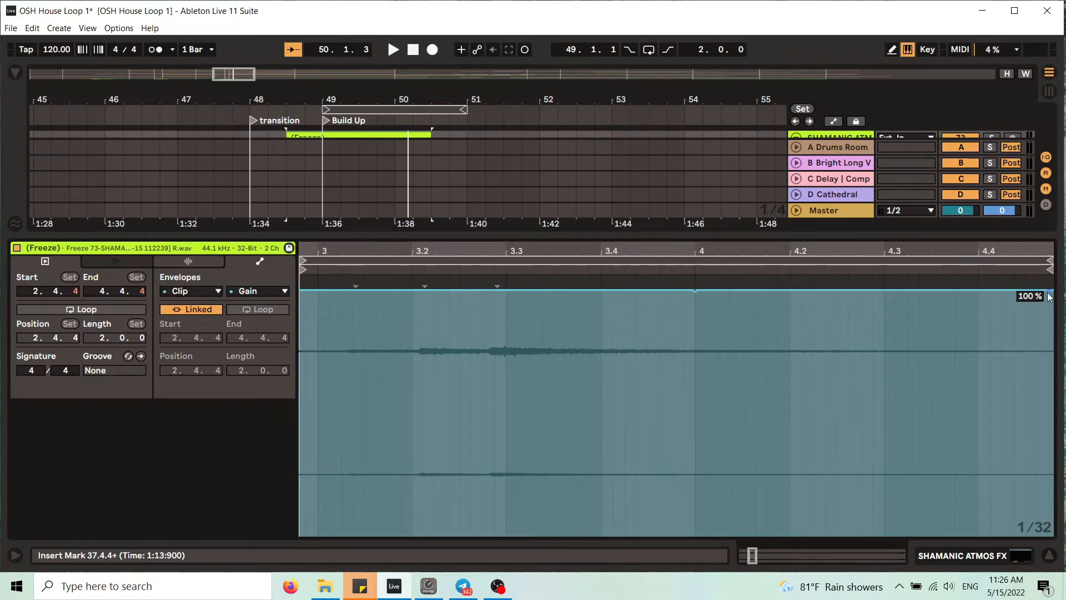
pyautogui.moveTo(1050, 289); pyautogui.dragTo(983, 535)
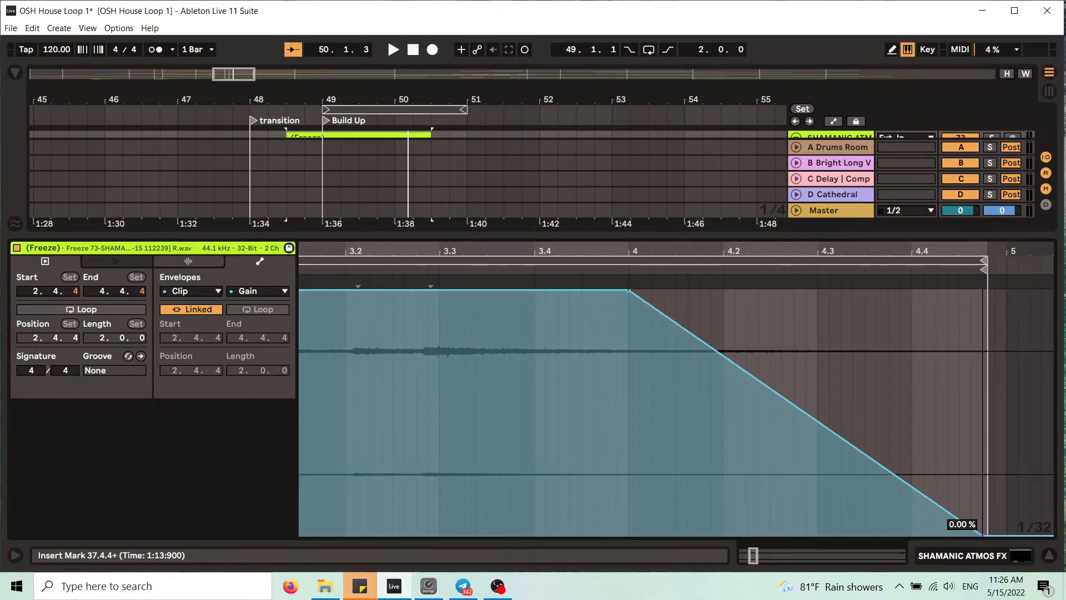
# Apply a curved fade-out shape to the Gain envelope over the range from 4.1.1 to 5.1.1.
pyautogui.moveTo(696, 247); pyautogui.dragTo(847, 443)
pyautogui.rightClick(764, 390)
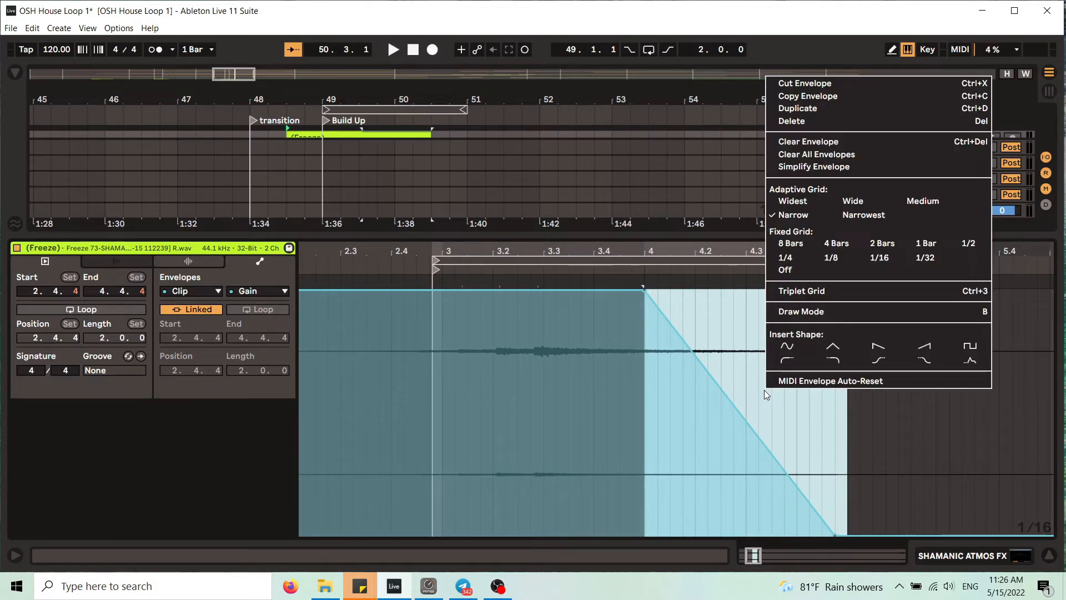
pyautogui.click(833, 361)
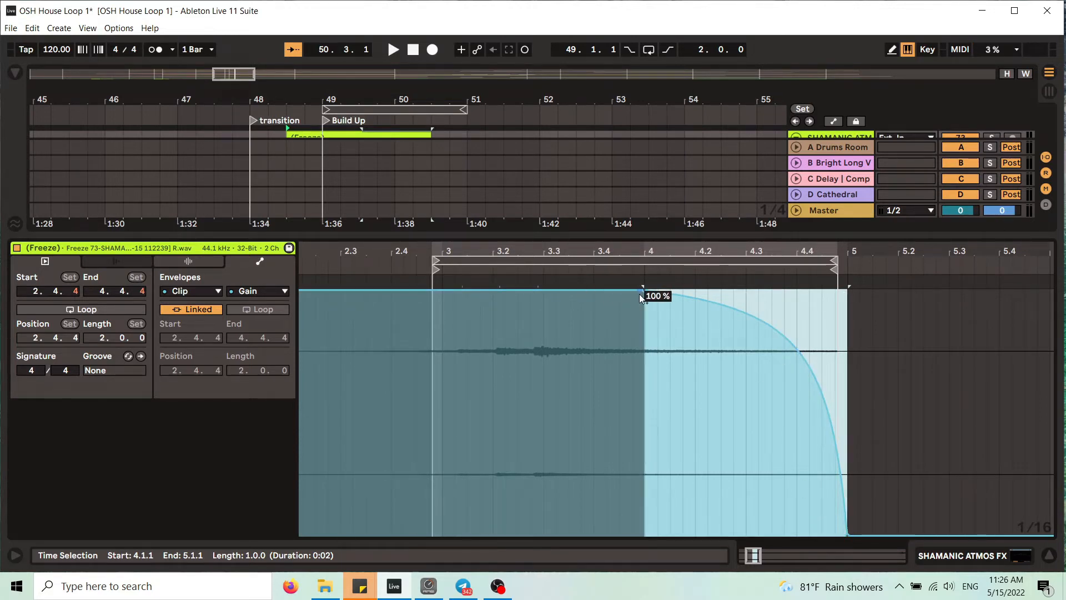
# Move the start of the gain fade back to the clip's beginning and bend its curve into a more gradual decline.
pyautogui.click(659, 325)
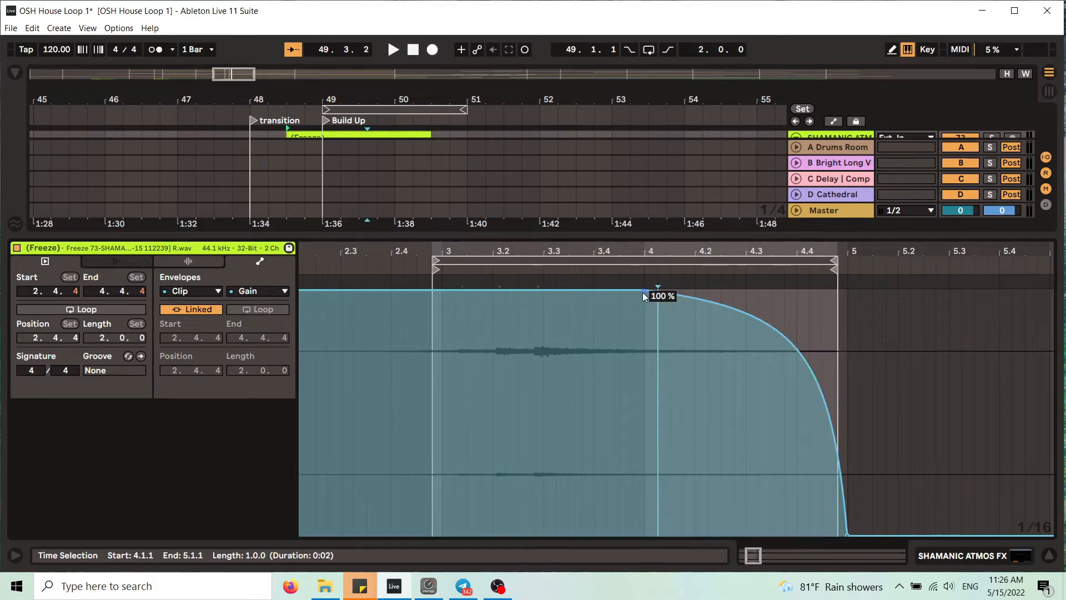
pyautogui.moveTo(644, 289); pyautogui.dragTo(432, 290)
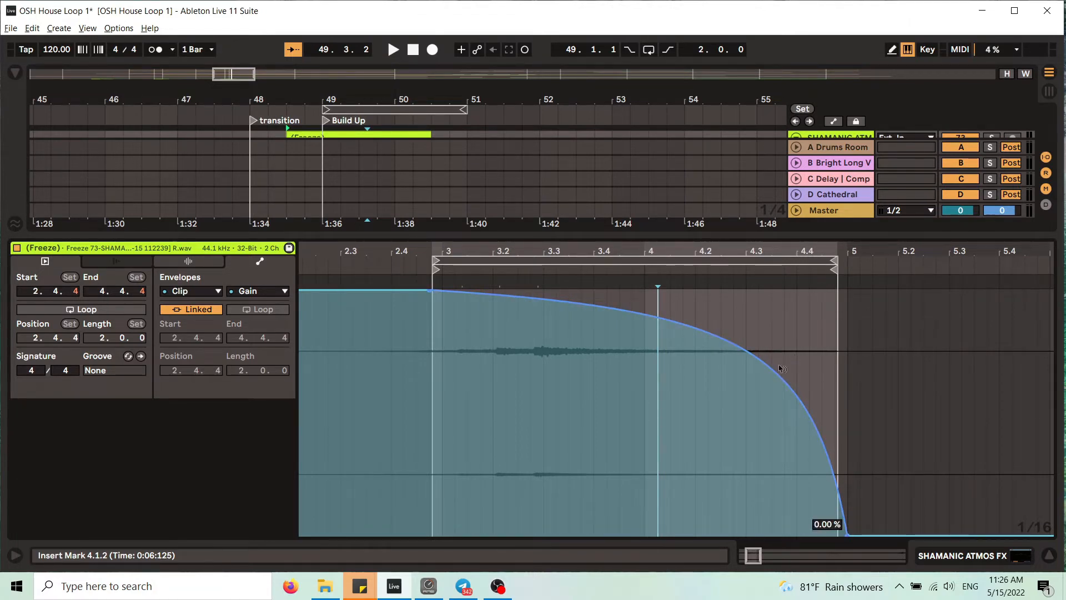
pyautogui.moveTo(782, 369)
pyautogui.mouseDown()
pyautogui.moveTo(782, 414)
pyautogui.moveTo(782, 320)
pyautogui.moveTo(782, 439)
pyautogui.moveTo(781, 308)
pyautogui.moveTo(782, 355)
pyautogui.mouseUp()
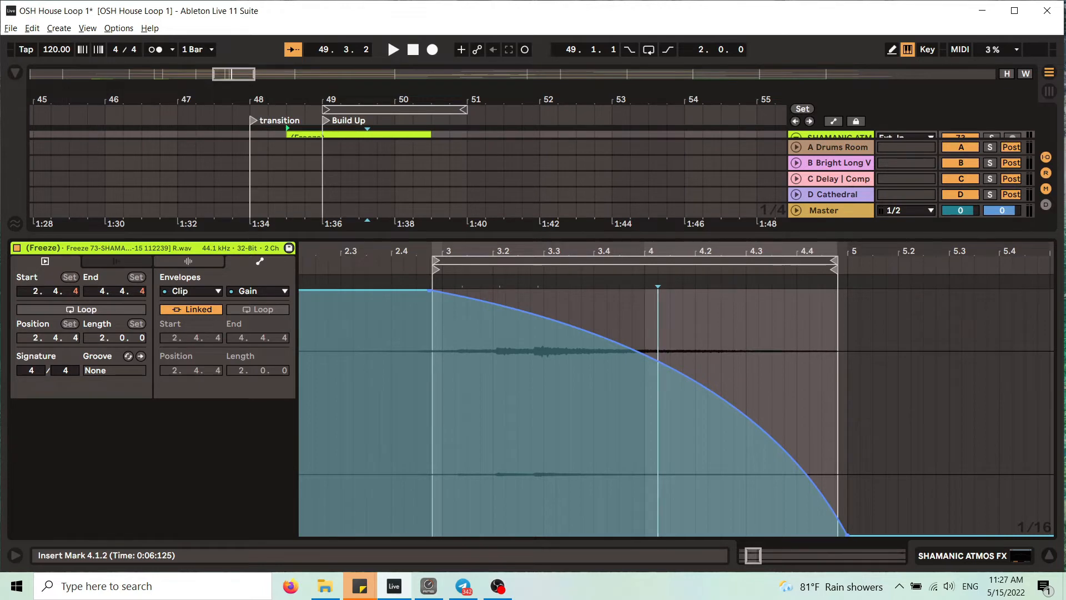
pyautogui.moveTo(782, 355); pyautogui.dragTo(782, 347)
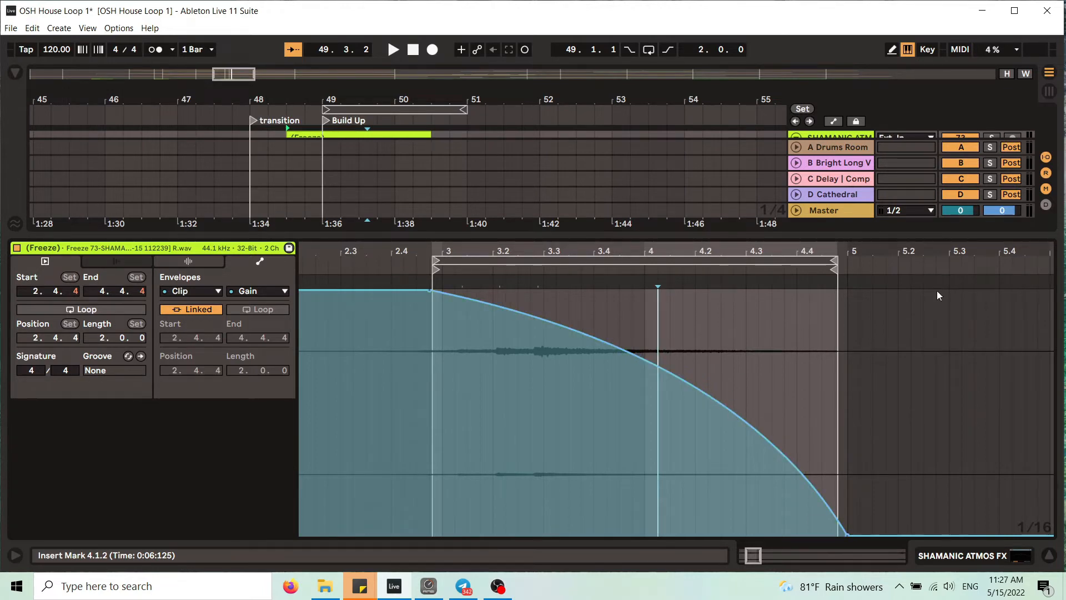
# Shorten the reversed freeze clip's gain fade so it reaches 0 % at bar 4, and play the transition into the Build Up.
pyautogui.click(158, 113)
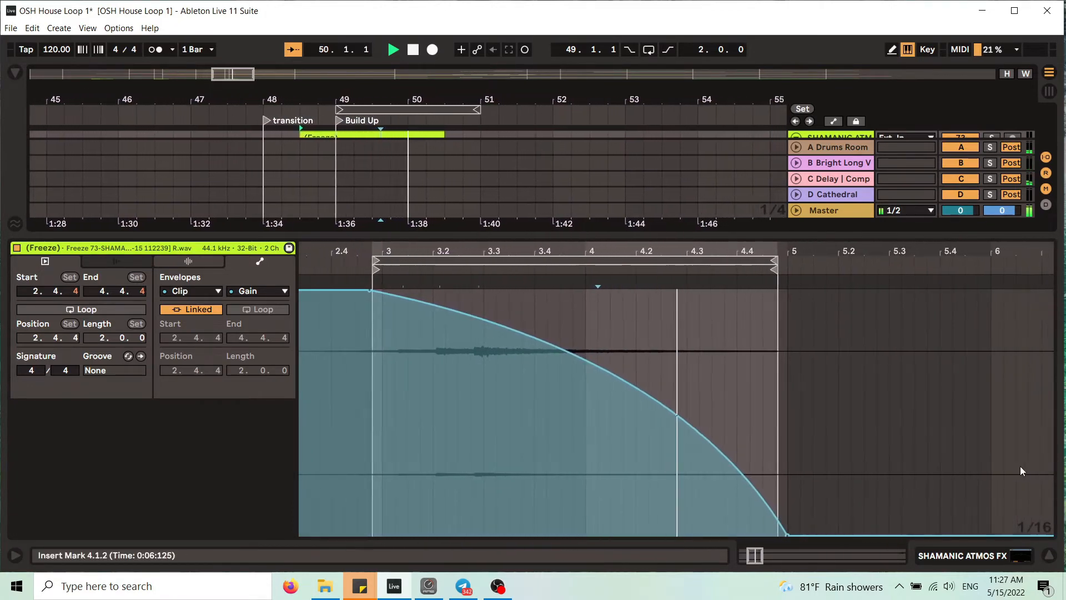
pyautogui.moveTo(624, 242); pyautogui.dragTo(742, 243)
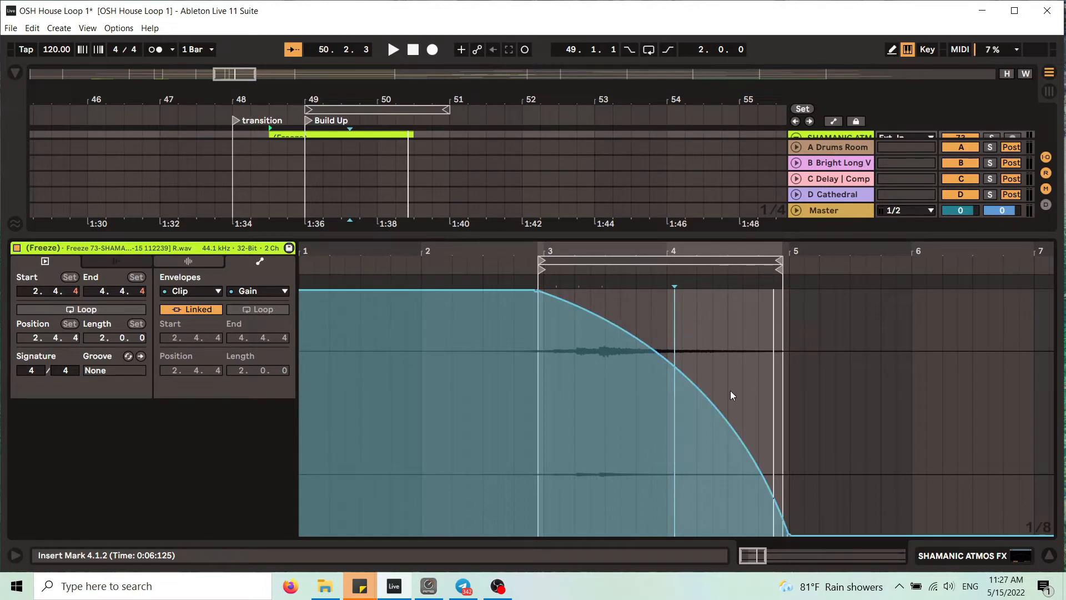
pyautogui.click(811, 510)
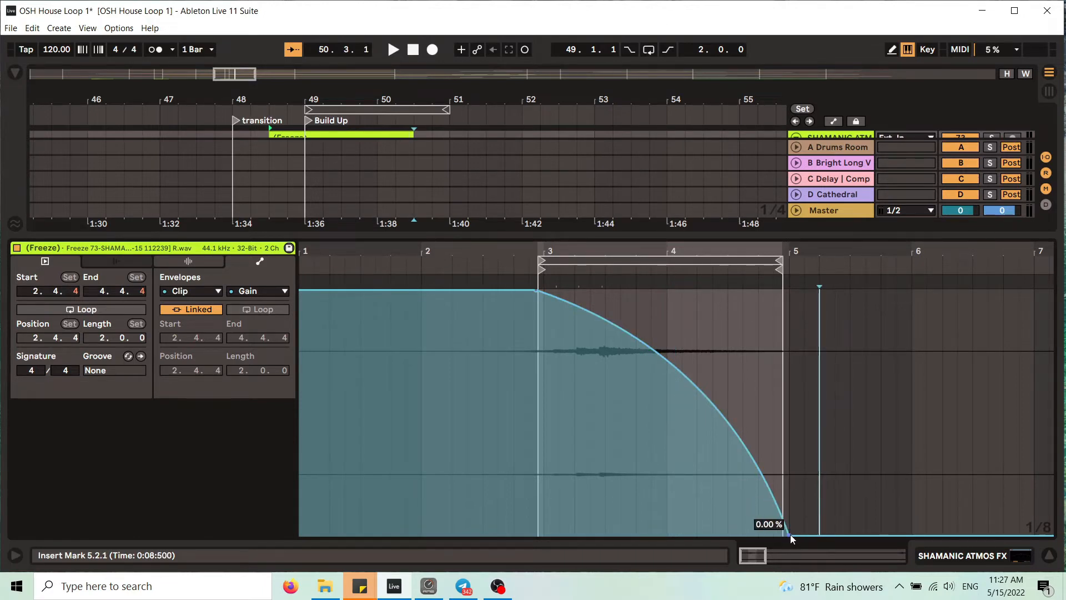
pyautogui.moveTo(790, 535); pyautogui.dragTo(668, 536)
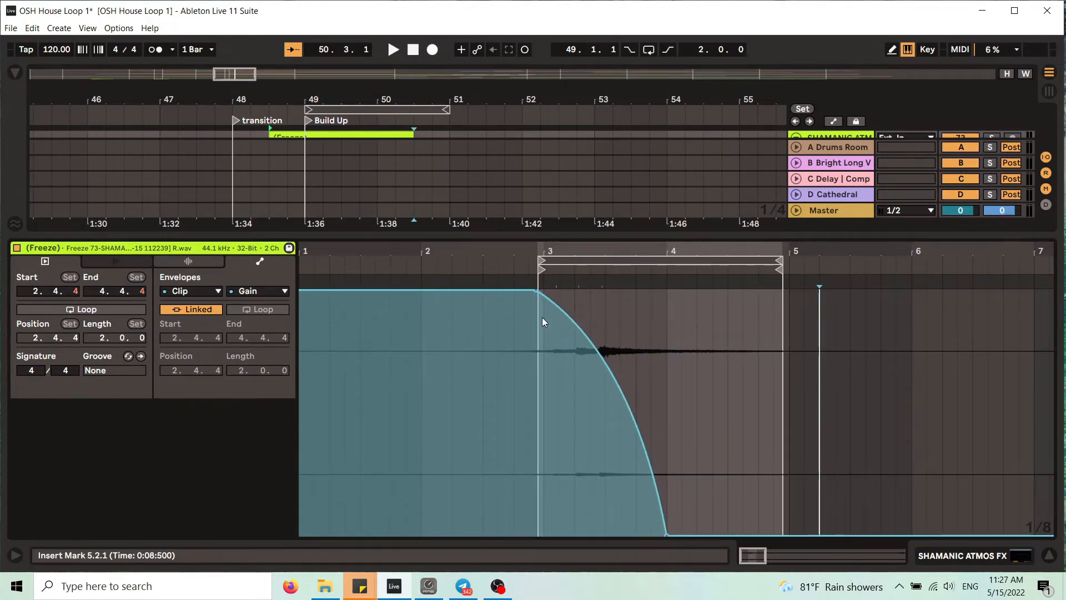
pyautogui.click(224, 113)
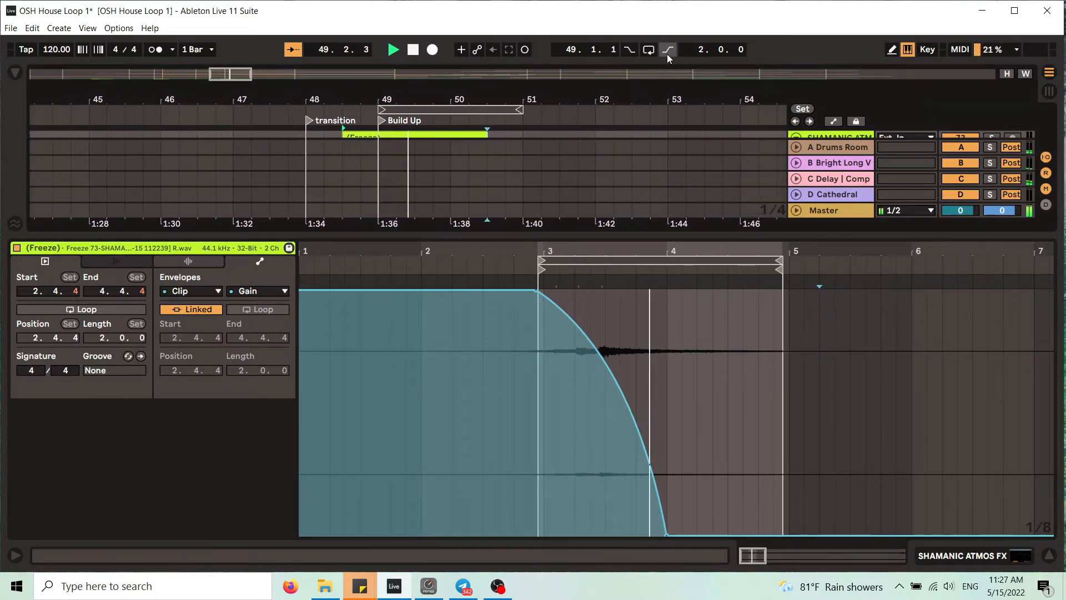
pyautogui.press('space')
# Close the clip view and move the arrangement loop to bars 87–89, just before the Break.
pyautogui.click(1048, 556)
pyautogui.moveTo(401, 94); pyautogui.dragTo(372, 68)
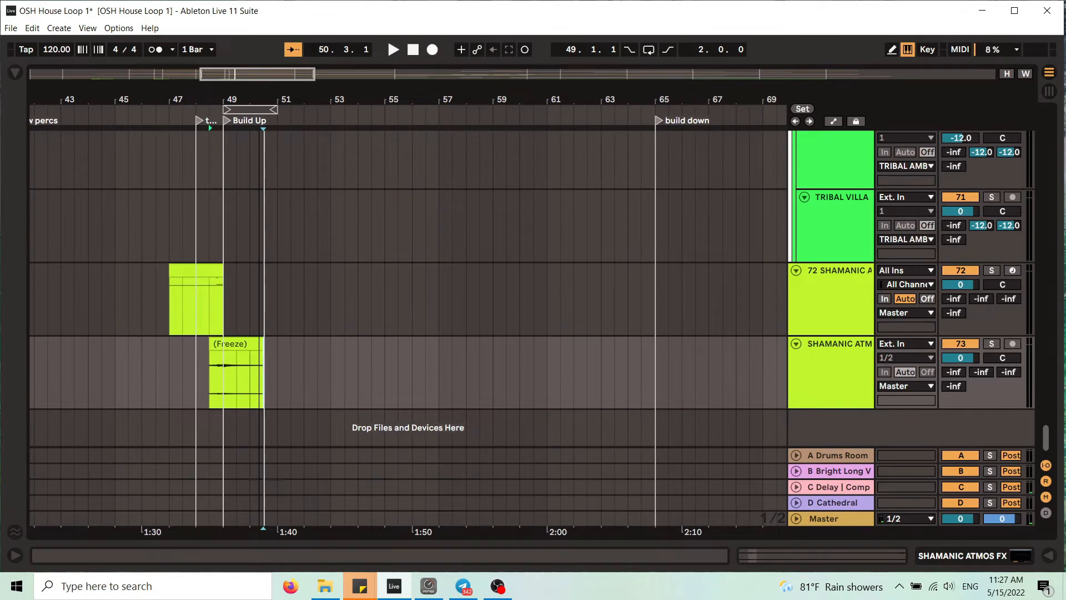
pyautogui.moveTo(264, 73); pyautogui.dragTo(270, 93)
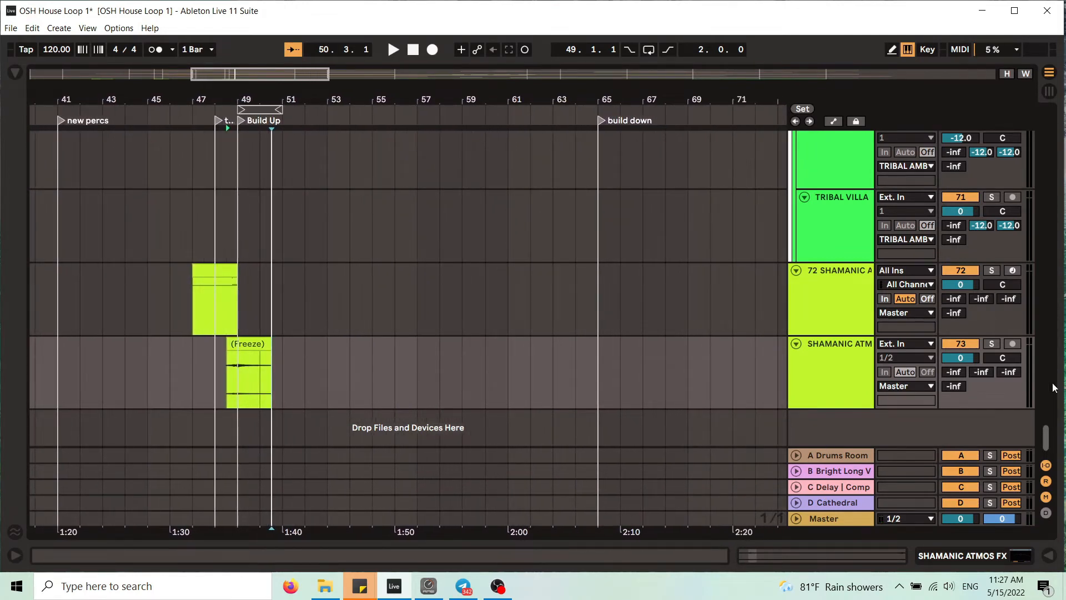
pyautogui.moveTo(1046, 442); pyautogui.dragTo(1046, 100)
pyautogui.moveTo(556, 95); pyautogui.dragTo(431, 41)
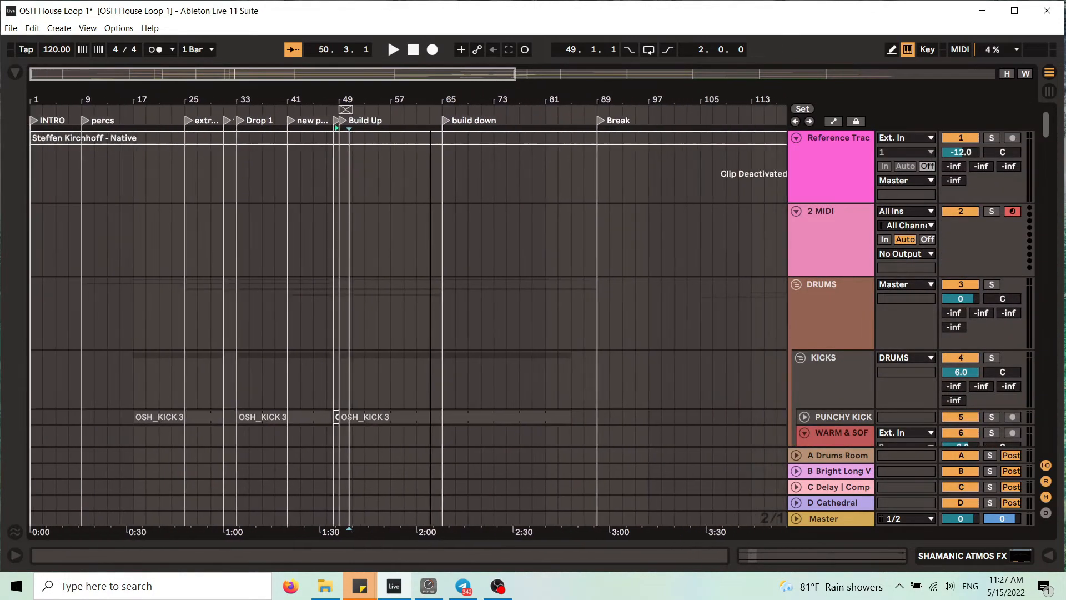
pyautogui.moveTo(346, 110)
pyautogui.mouseDown()
pyautogui.moveTo(616, 109)
pyautogui.moveTo(588, 110)
pyautogui.moveTo(590, 144)
pyautogui.mouseUp()
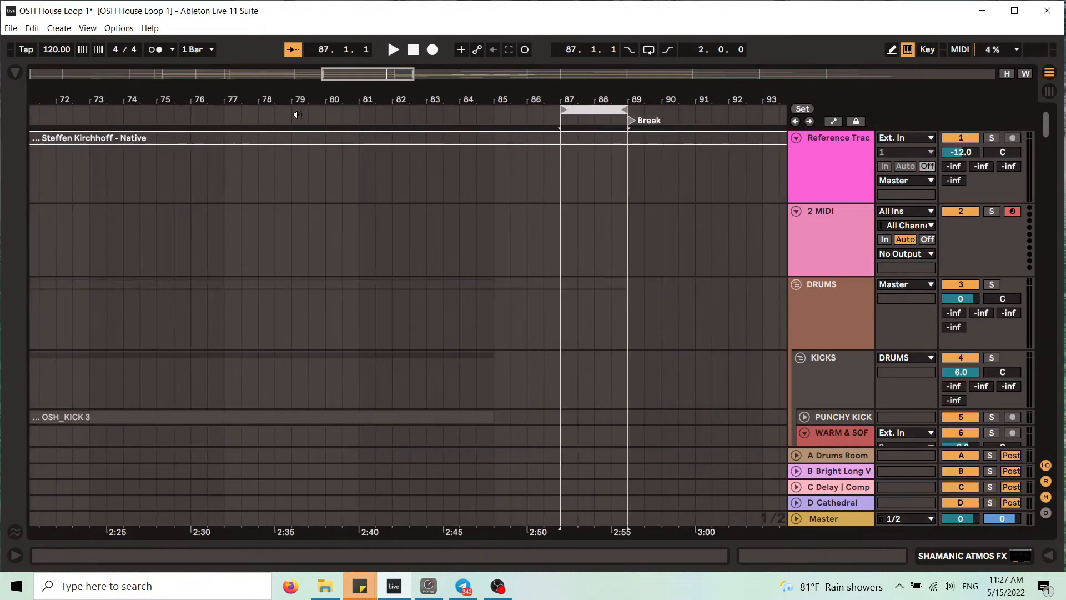
# Play the passage leading into the Break and select the 87.1.1 to 89.1.1 loop range.
pyautogui.click(359, 113)
pyautogui.click(654, 155)
pyautogui.scroll(-3, 654, 154)
pyautogui.scroll(3, 653, 154)
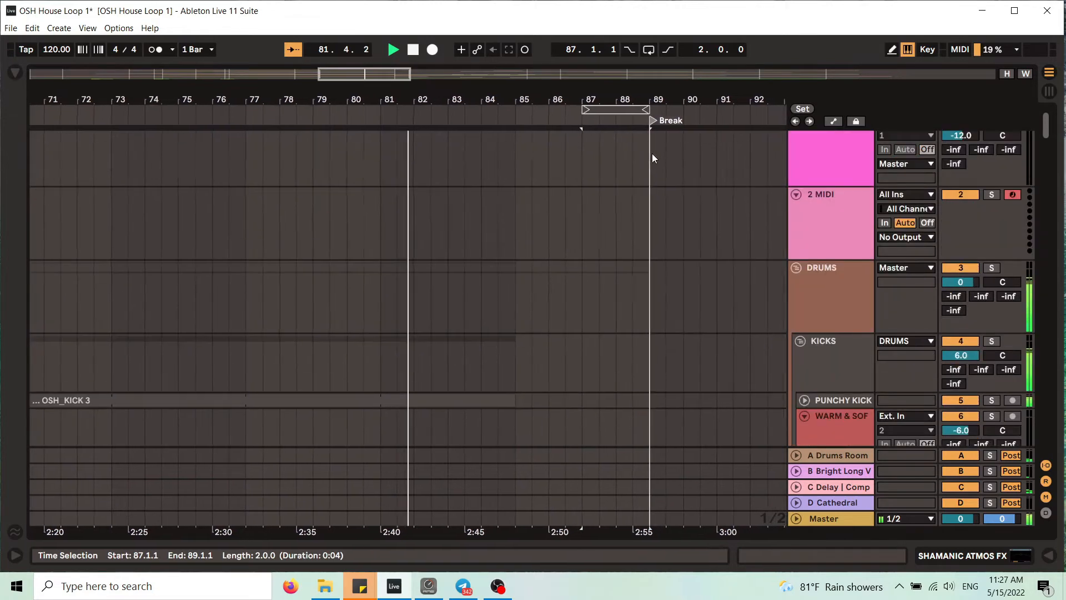
pyautogui.click(602, 107)
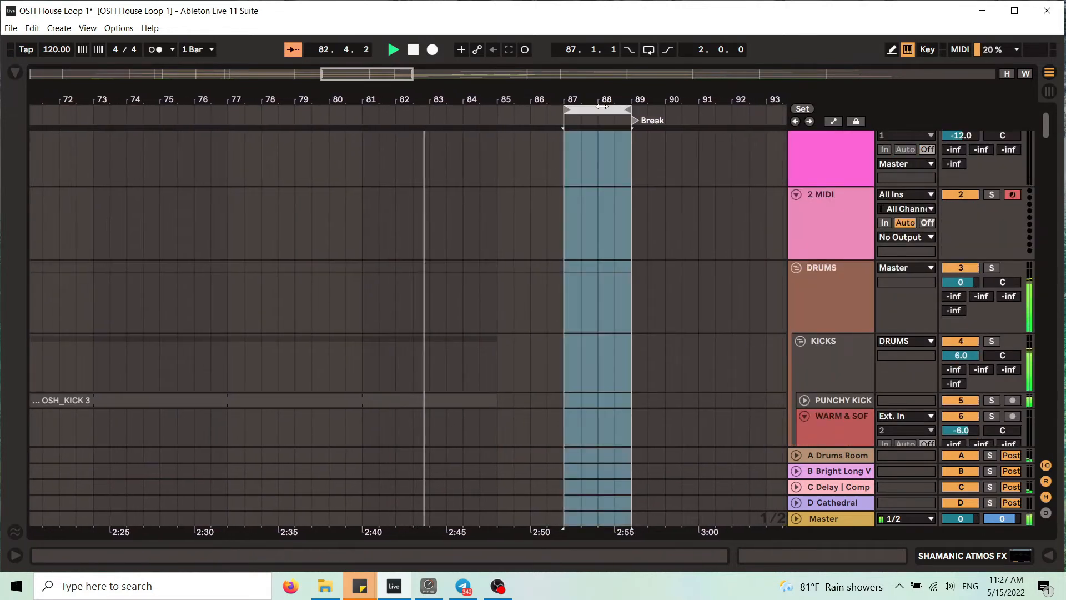
pyautogui.press('space')
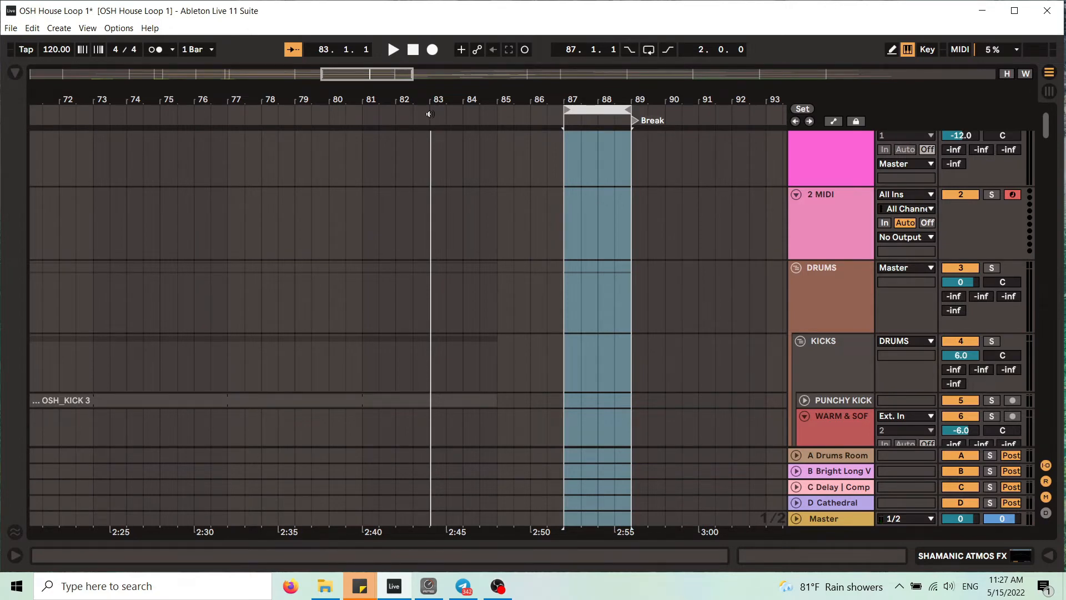
pyautogui.click(429, 114)
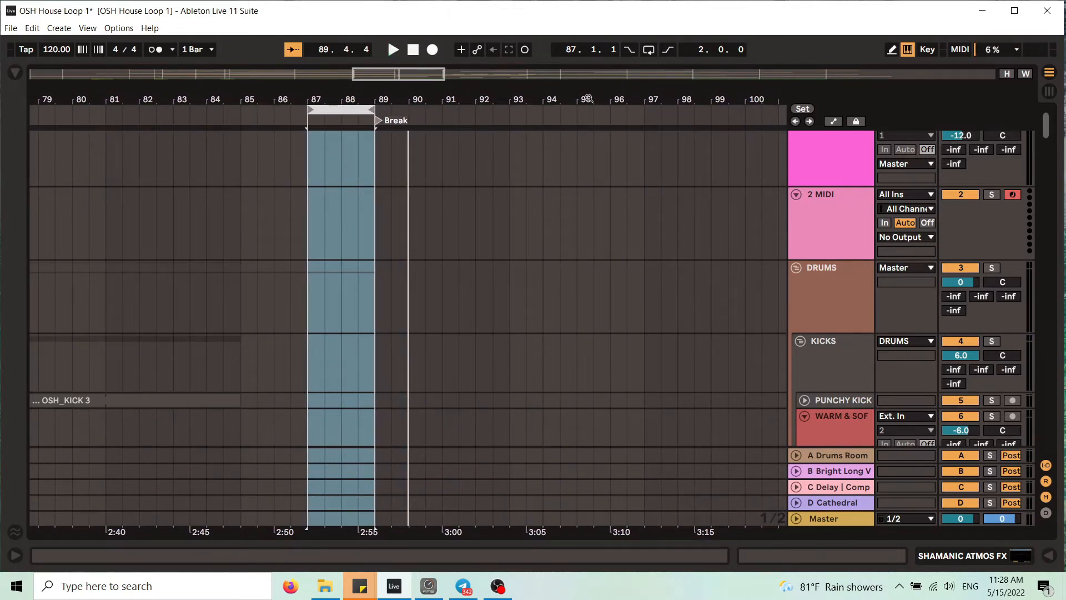
# Reverse the last OSH_Kalimba 8 clip, from bar 88 to 89, on the kalimba track.
pyautogui.moveTo(1046, 125); pyautogui.dragTo(1033, 276)
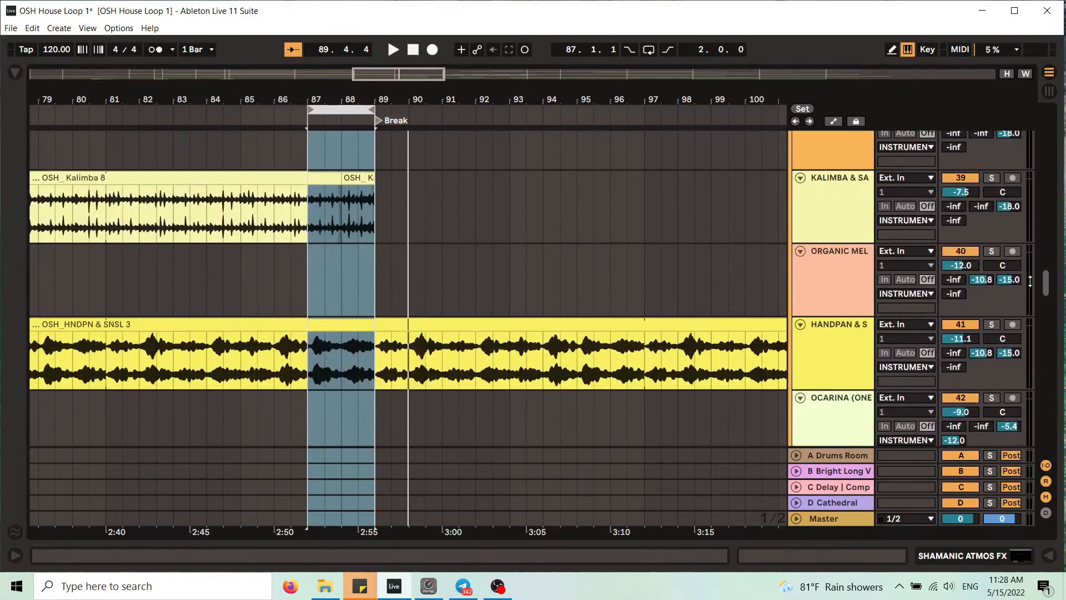
pyautogui.press('z')
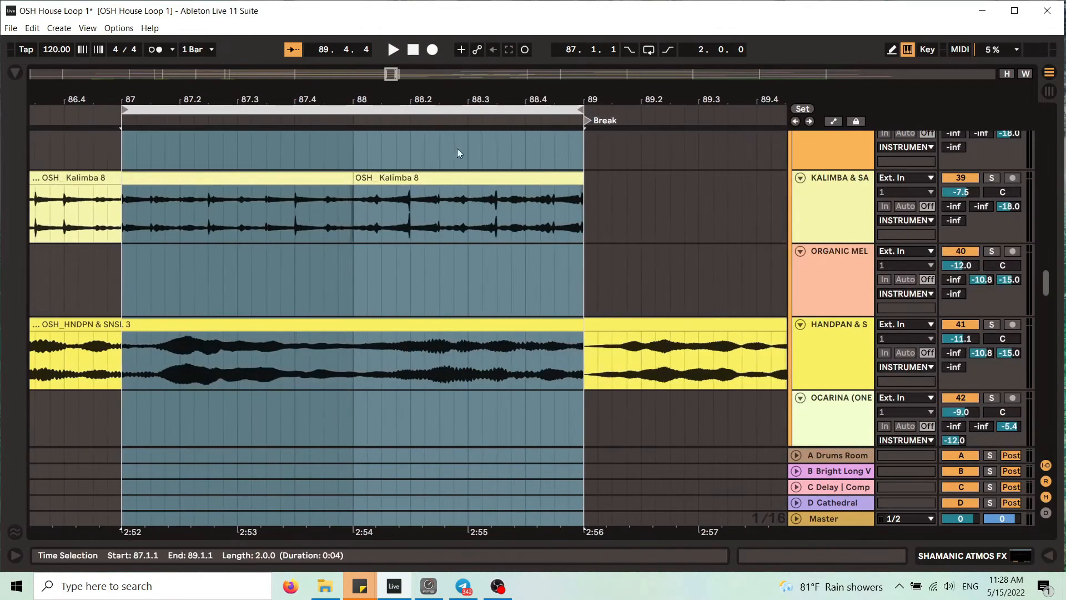
pyautogui.rightClick(425, 234)
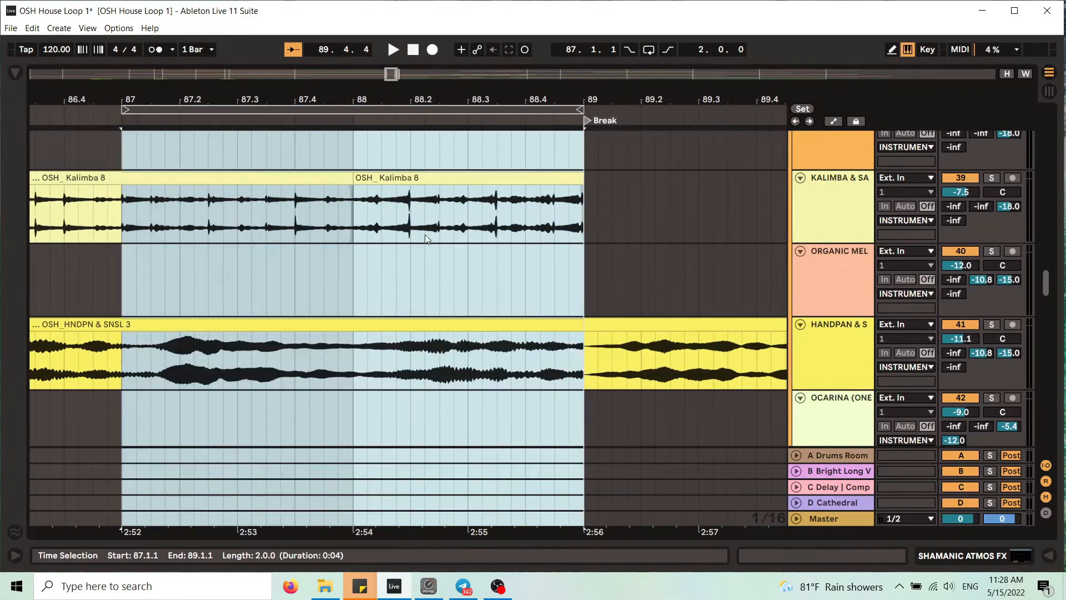
pyautogui.click(448, 178)
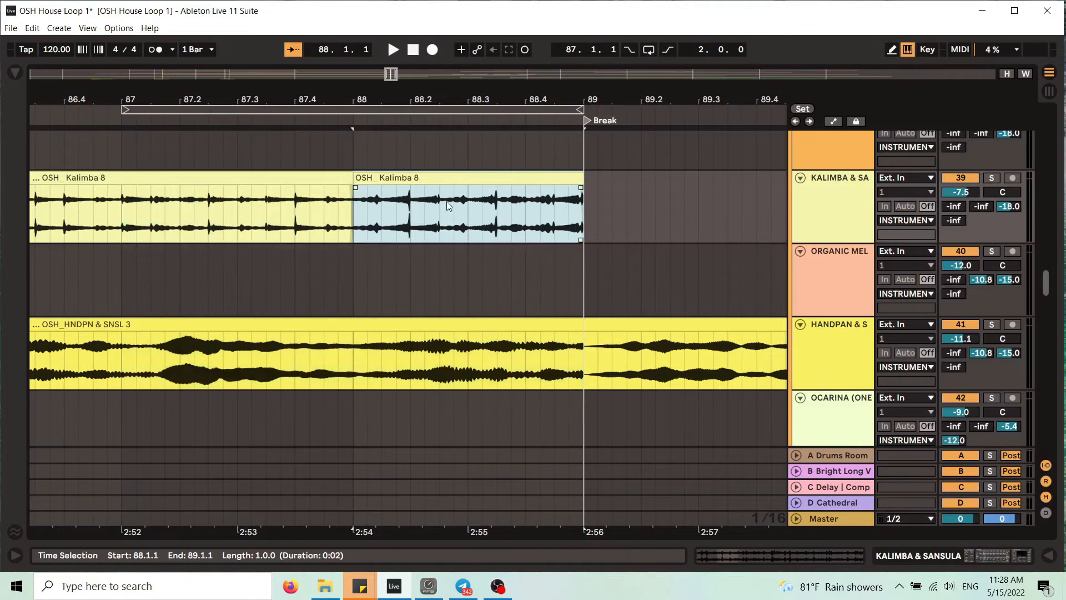
pyautogui.press('r')
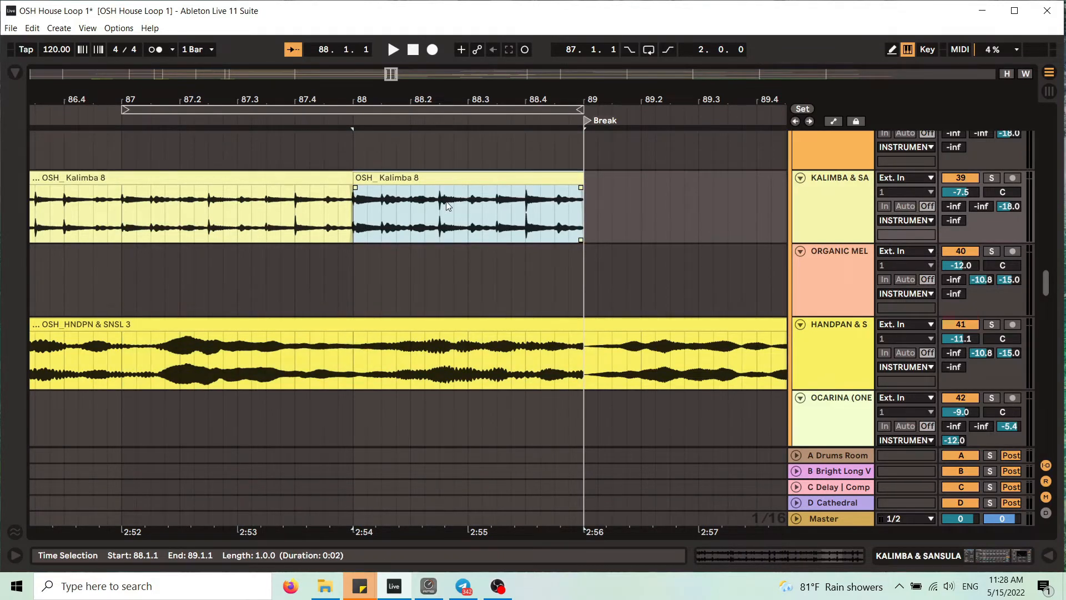
# Play the kalimba track's reversed ending into the Break, including again from bar 87.
pyautogui.moveTo(461, 93); pyautogui.dragTo(469, 33)
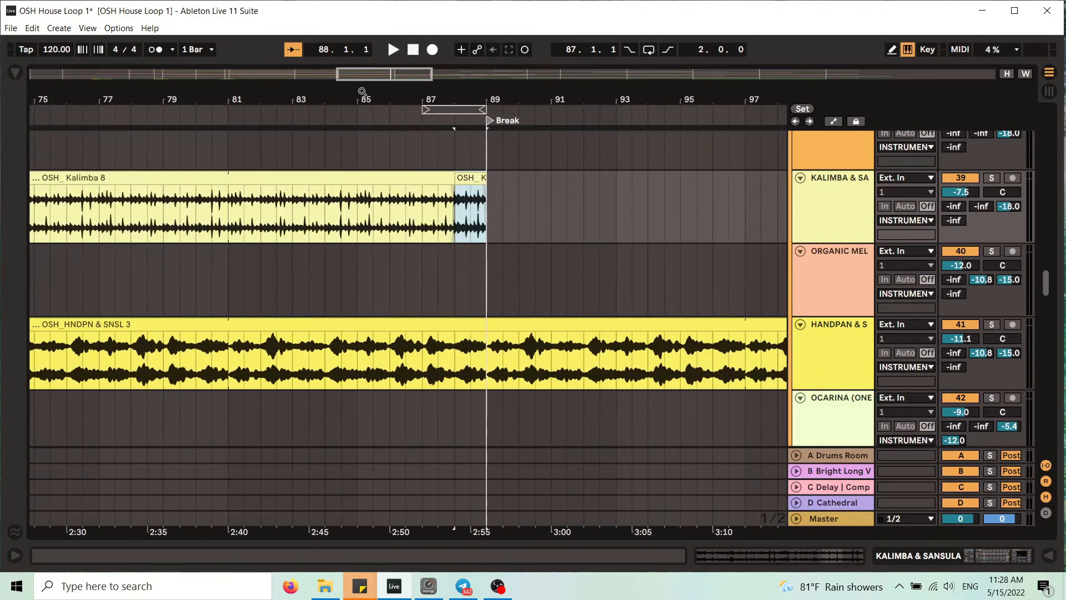
pyautogui.click(224, 115)
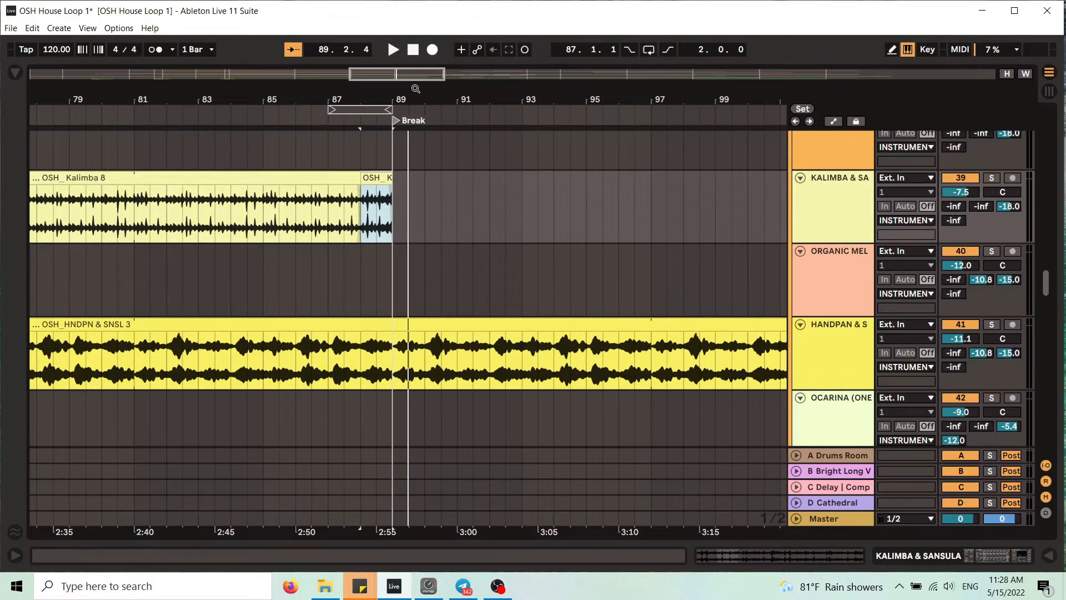
pyautogui.click(363, 111)
pyautogui.press('space')
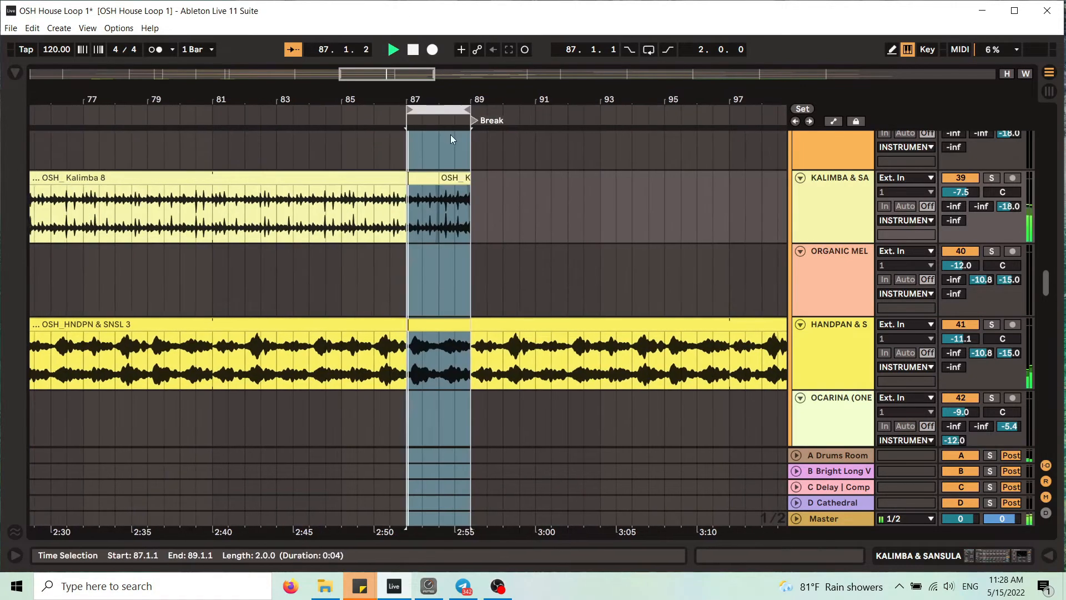
pyautogui.click(582, 180)
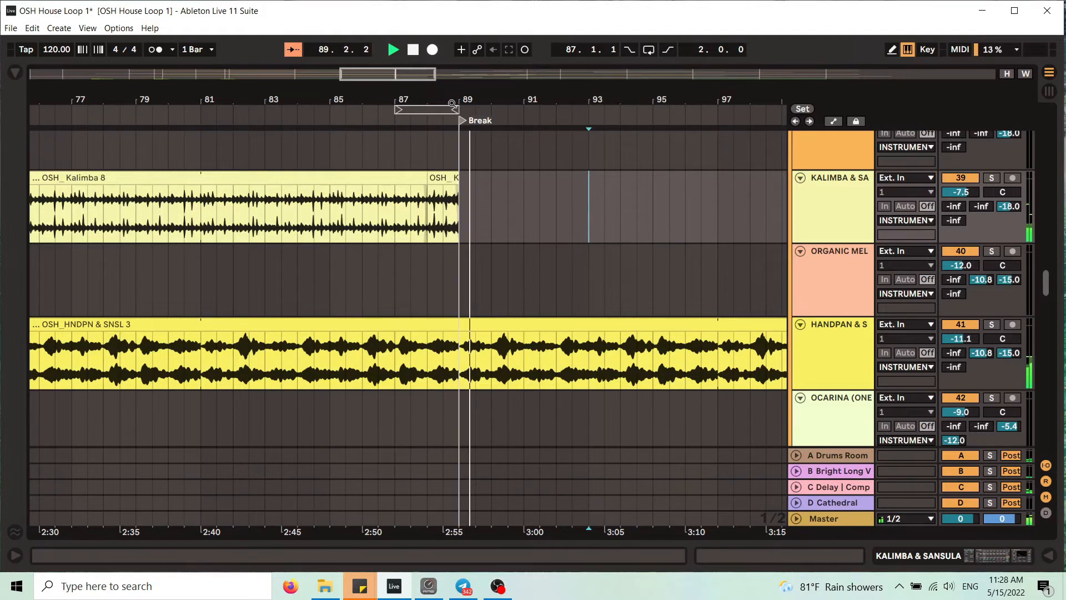
# Move the arrangement loop to bars 89–91 at the Break and play through the entrance of that section.
pyautogui.moveTo(449, 101); pyautogui.dragTo(476, 115)
pyautogui.click(430, 112)
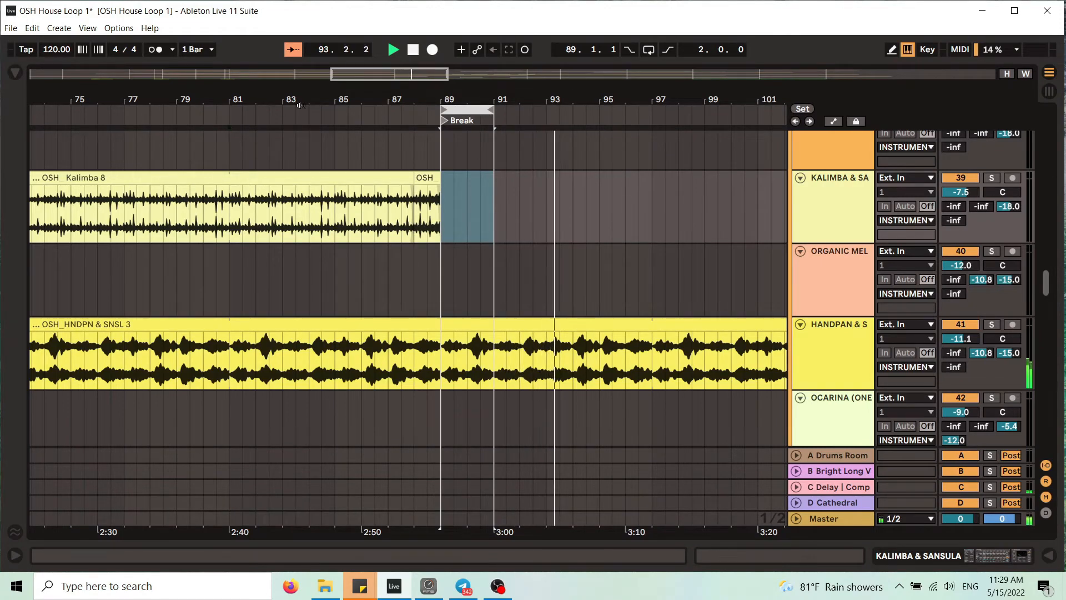
pyautogui.moveTo(376, 102); pyautogui.dragTo(404, 101)
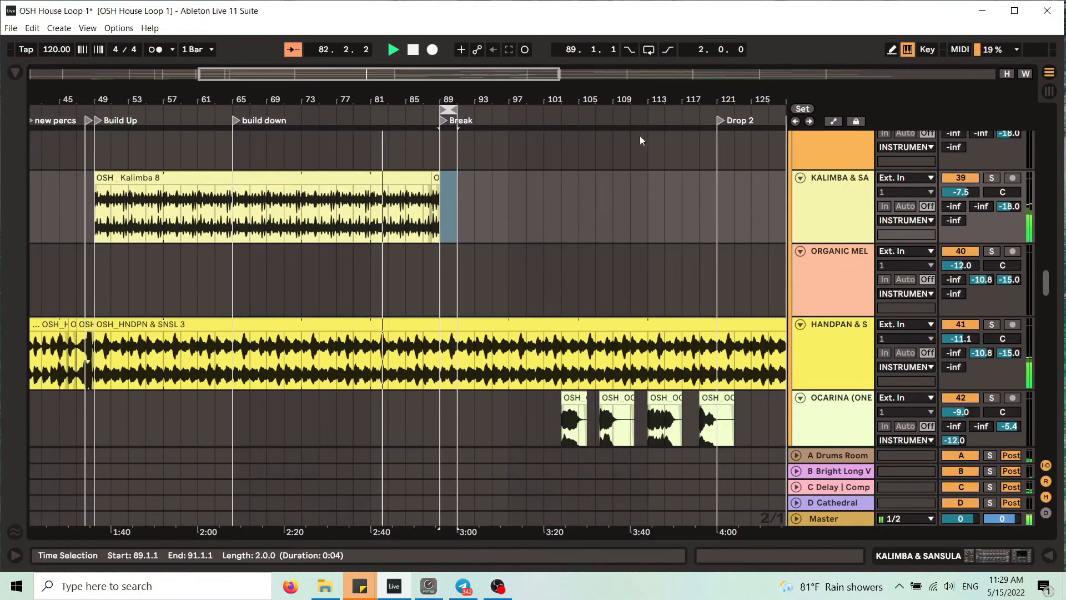
pyautogui.moveTo(1047, 289); pyautogui.dragTo(1064, 173)
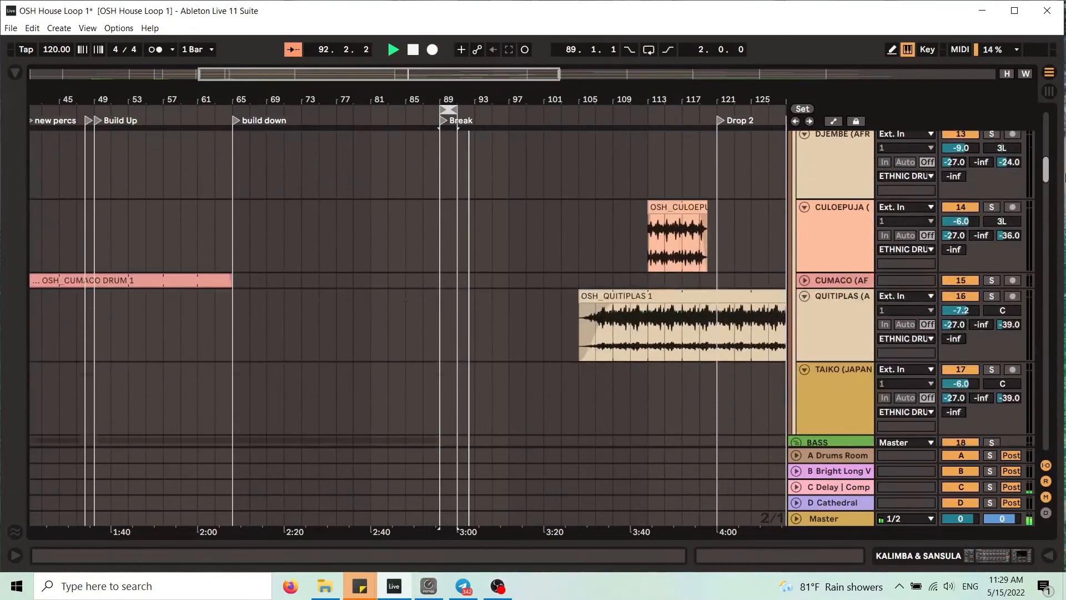
# Move the arrangement loop to bars 119–121 before Drop 2 and inspect the OSH_OCARINA 5 clip there.
pyautogui.moveTo(457, 115); pyautogui.dragTo(712, 132)
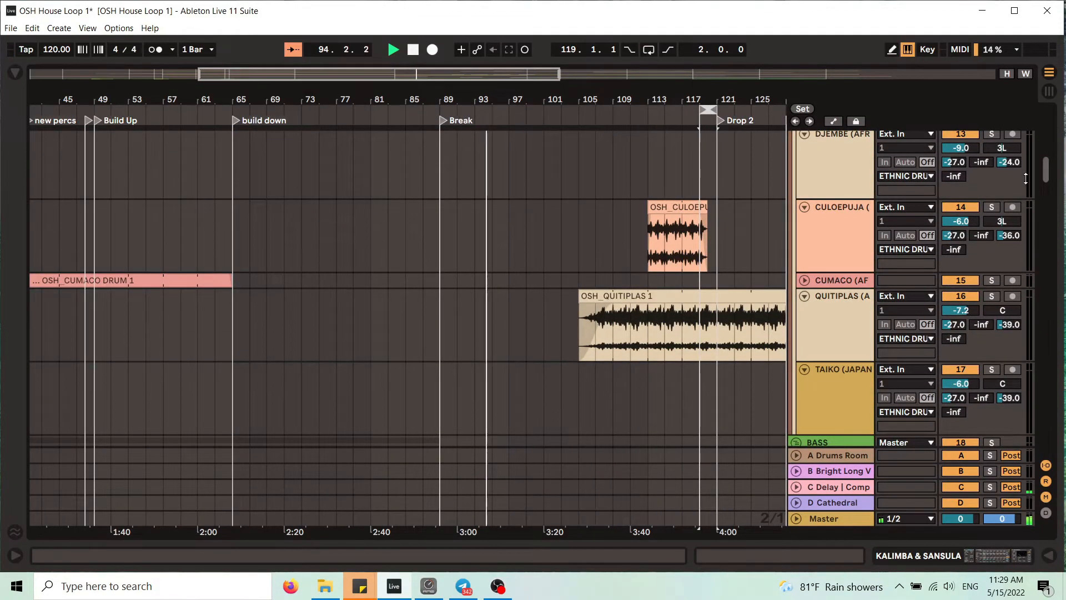
pyautogui.moveTo(1046, 170); pyautogui.dragTo(1050, 296)
pyautogui.click(708, 272)
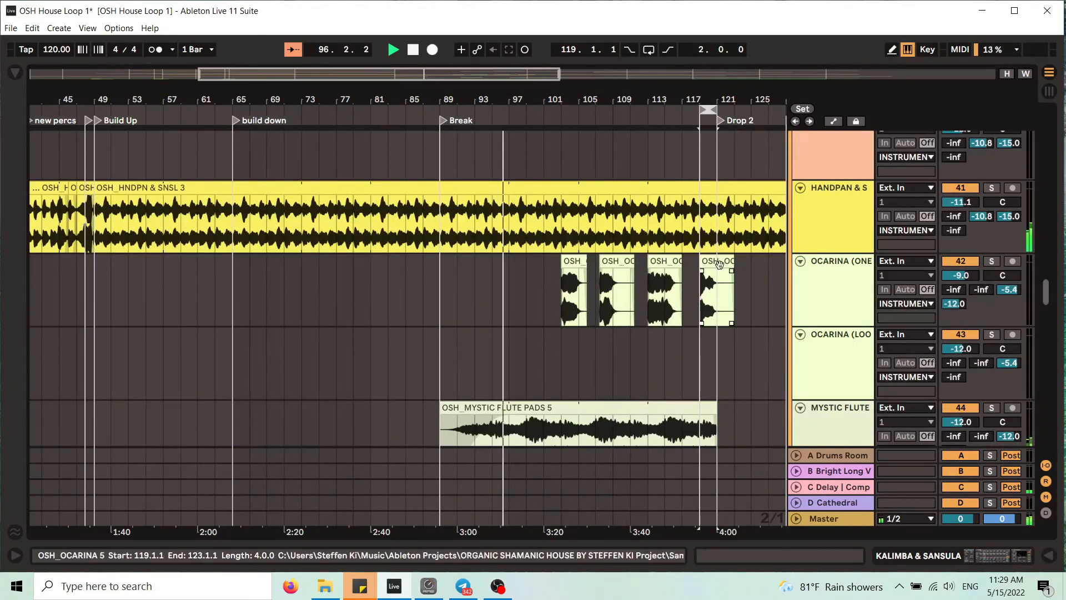
pyautogui.moveTo(710, 100); pyautogui.dragTo(533, 139)
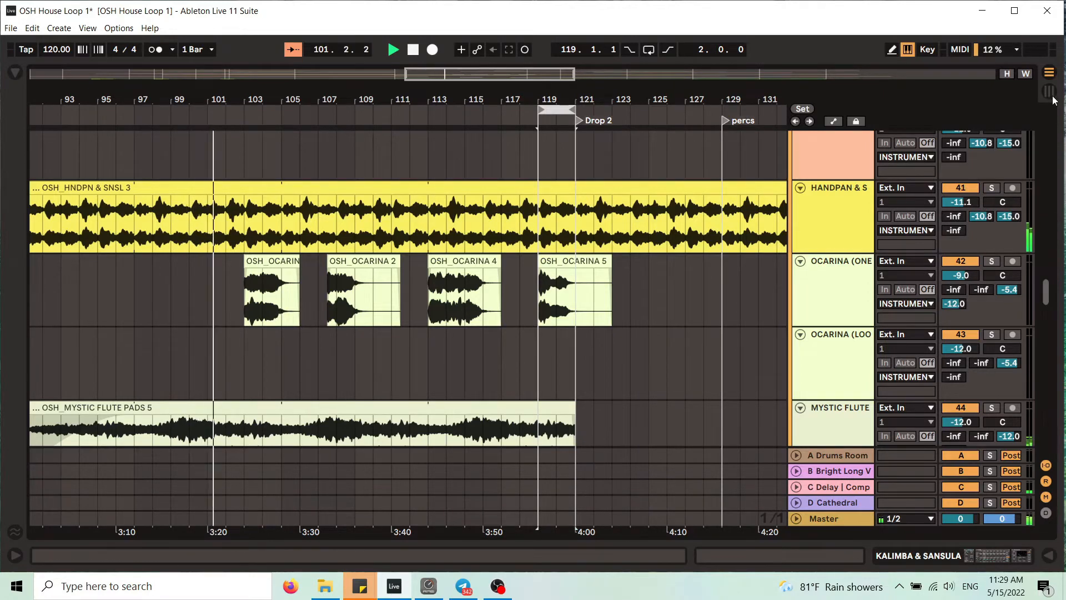
# Show the device chain of track 72, SHAMANIC ATMOS FX, and expand the track in the arrangement.
pyautogui.scroll(-3, 804, 244)
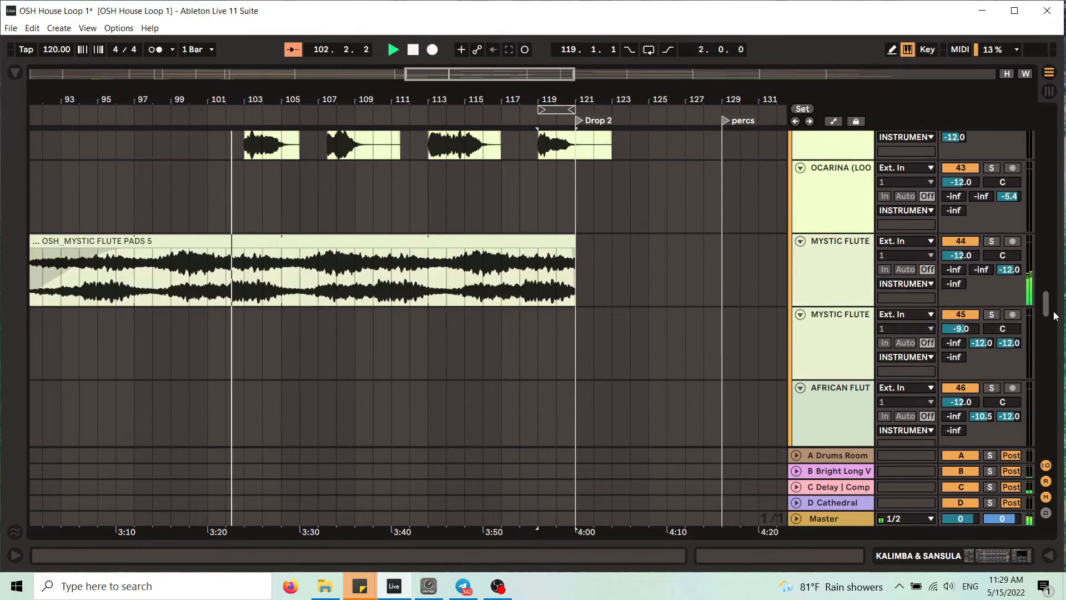
pyautogui.moveTo(1047, 310); pyautogui.dragTo(1047, 448)
pyautogui.doubleClick(843, 371)
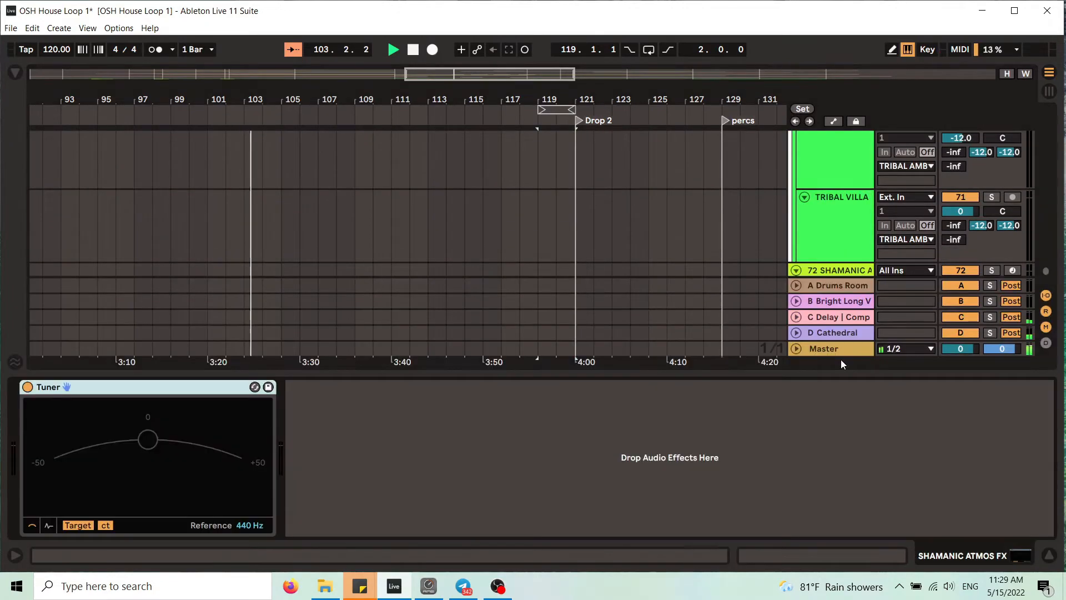
pyautogui.click(831, 269)
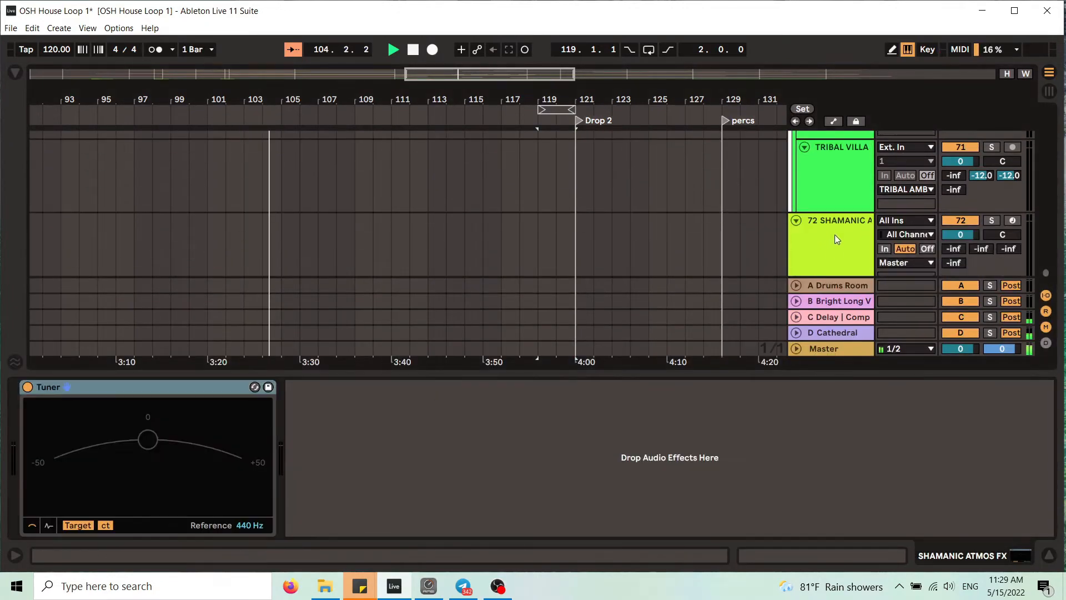
pyautogui.click(838, 222)
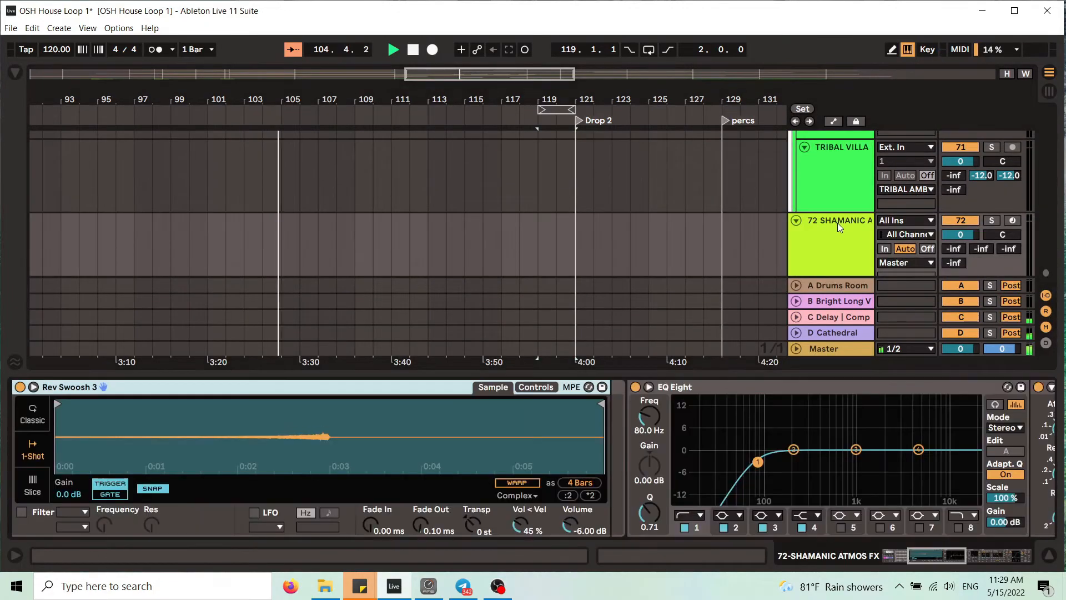
# Bring up the rack's Metallic, Fujara and Jungle FX pads and audition Jungle FX 8.
pyautogui.click(958, 558)
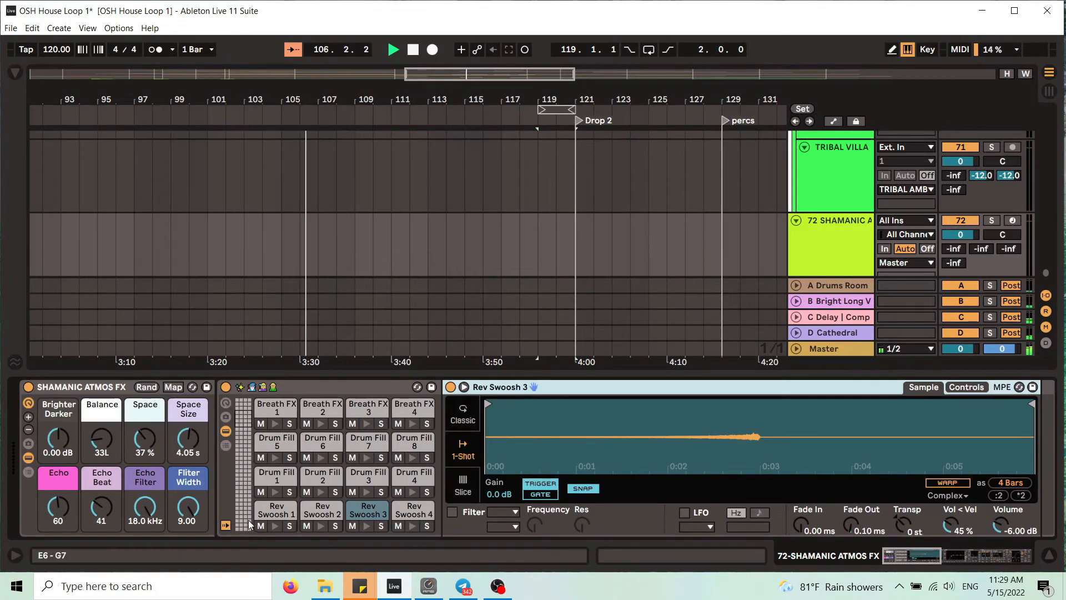
pyautogui.moveTo(239, 455); pyautogui.dragTo(239, 519)
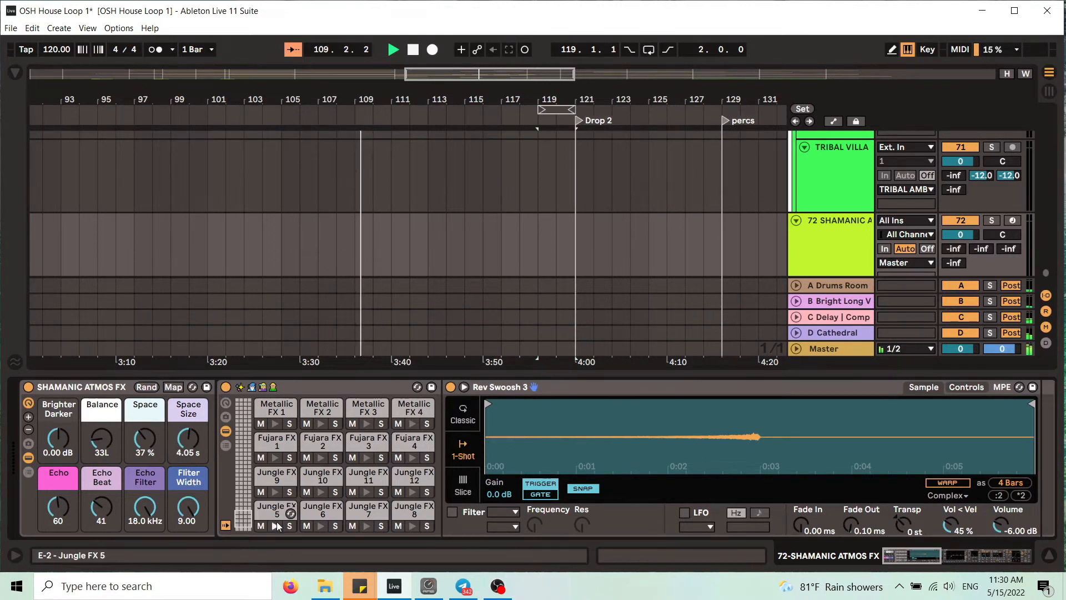
pyautogui.click(415, 524)
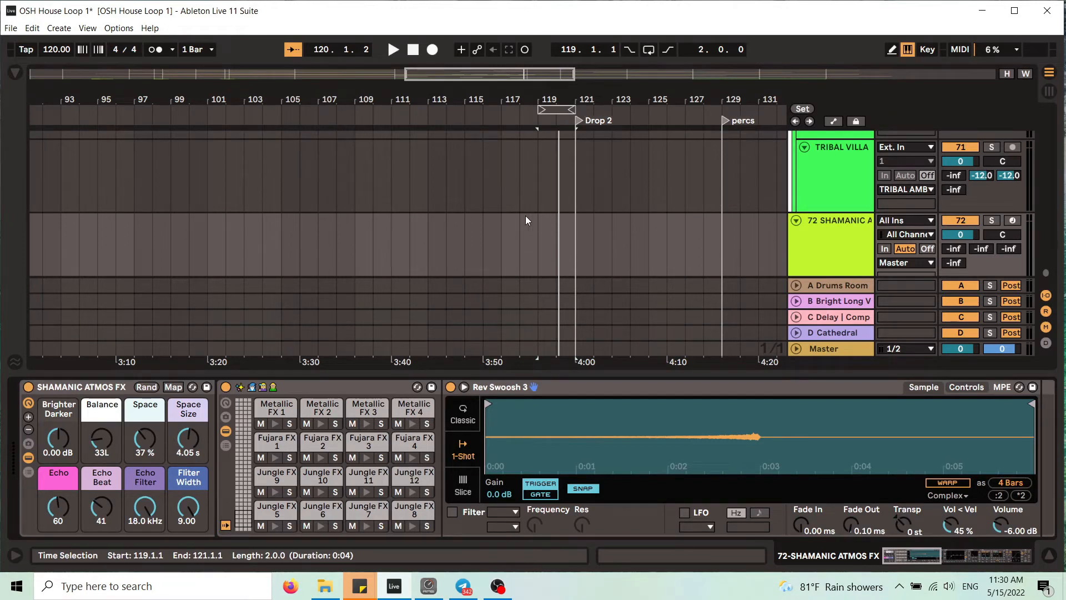
# Insert an empty two-bar MIDI clip at bars 117–119 on track 72 and bring up its Jungle FX note rows.
pyautogui.moveTo(508, 222); pyautogui.dragTo(539, 228)
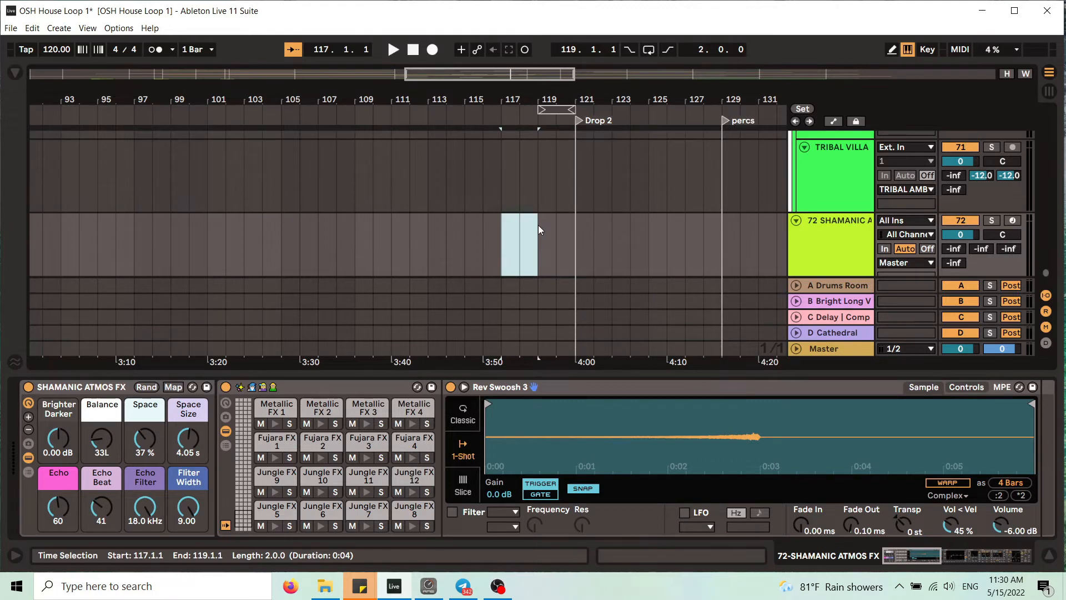
pyautogui.hotkey('ctrl', 'shift', 'm')
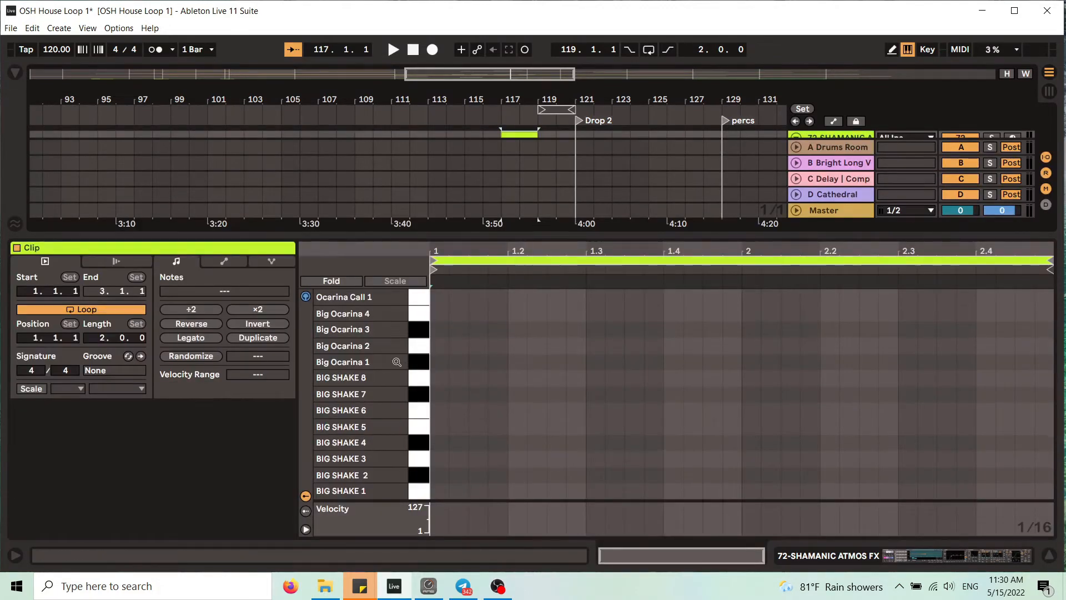
pyautogui.scroll(-3, 397, 361)
pyautogui.scroll(7, 391, 359)
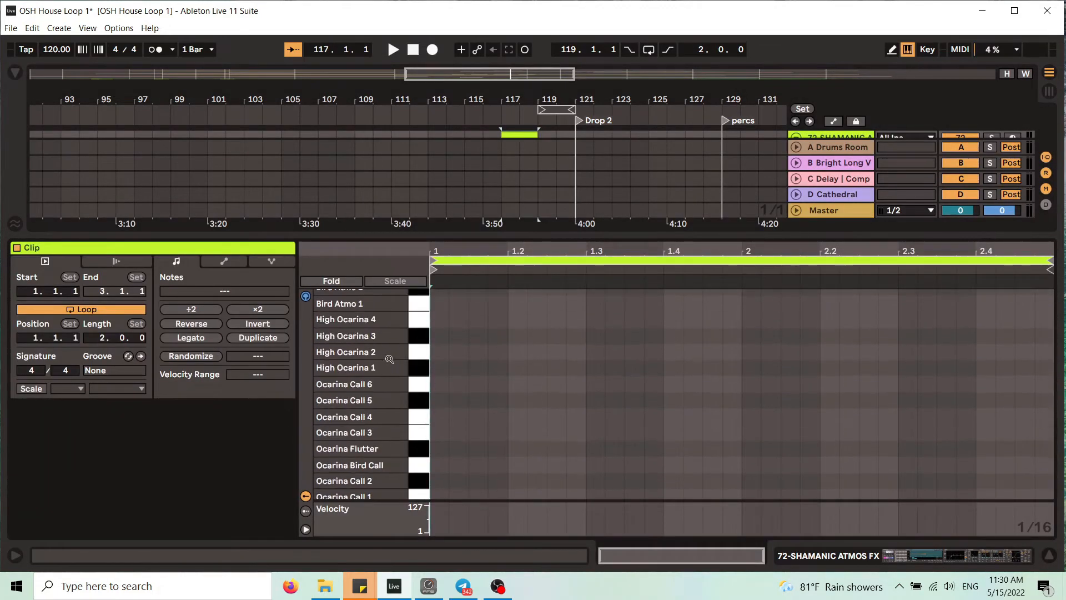
pyautogui.scroll(-12, 417, 355)
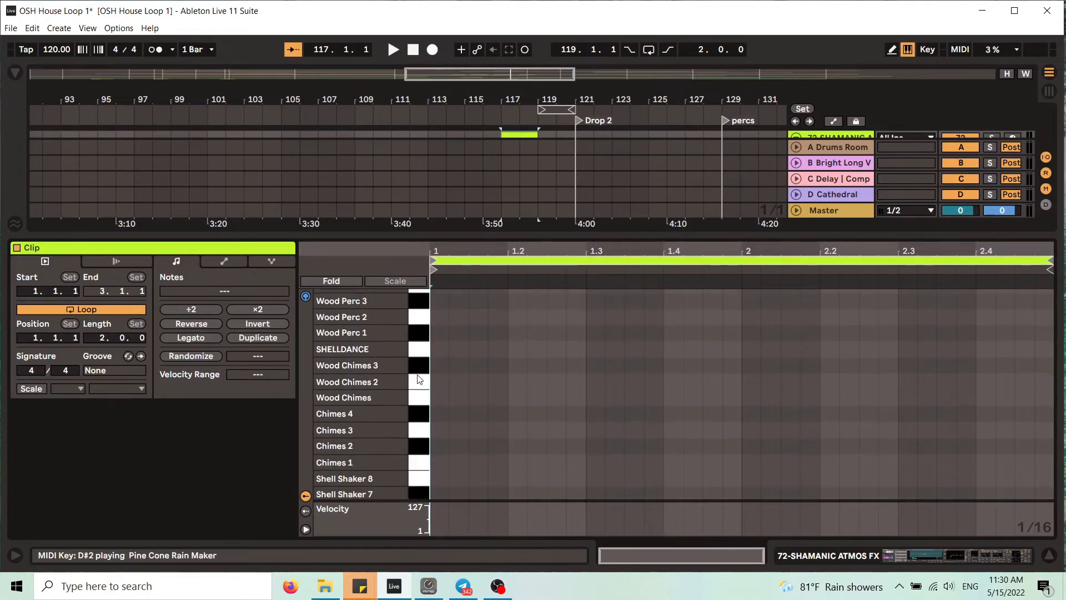
pyautogui.scroll(-13, 419, 380)
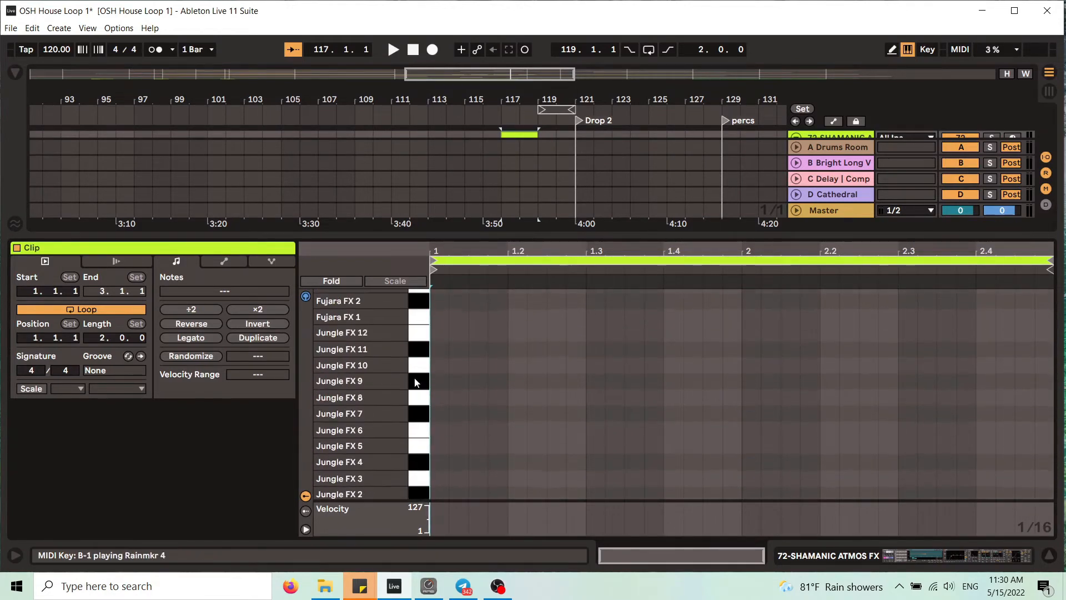
pyautogui.scroll(-1, 416, 381)
# Add a Jungle FX 8 note at the start of the clip and extend it legato across both bars.
pyautogui.click(419, 379)
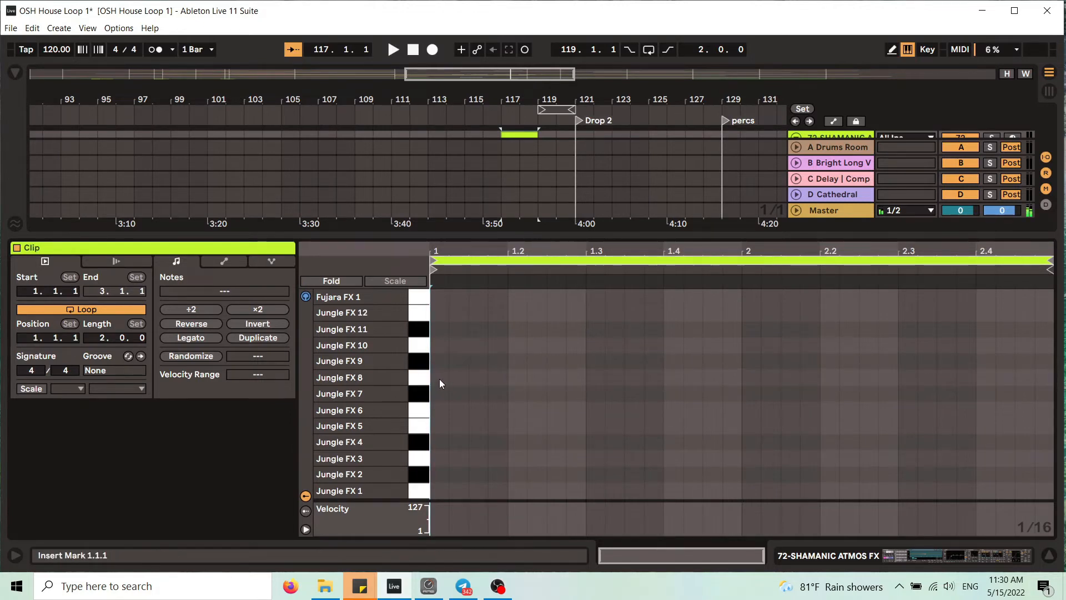
pyautogui.doubleClick(439, 379)
pyautogui.click(192, 342)
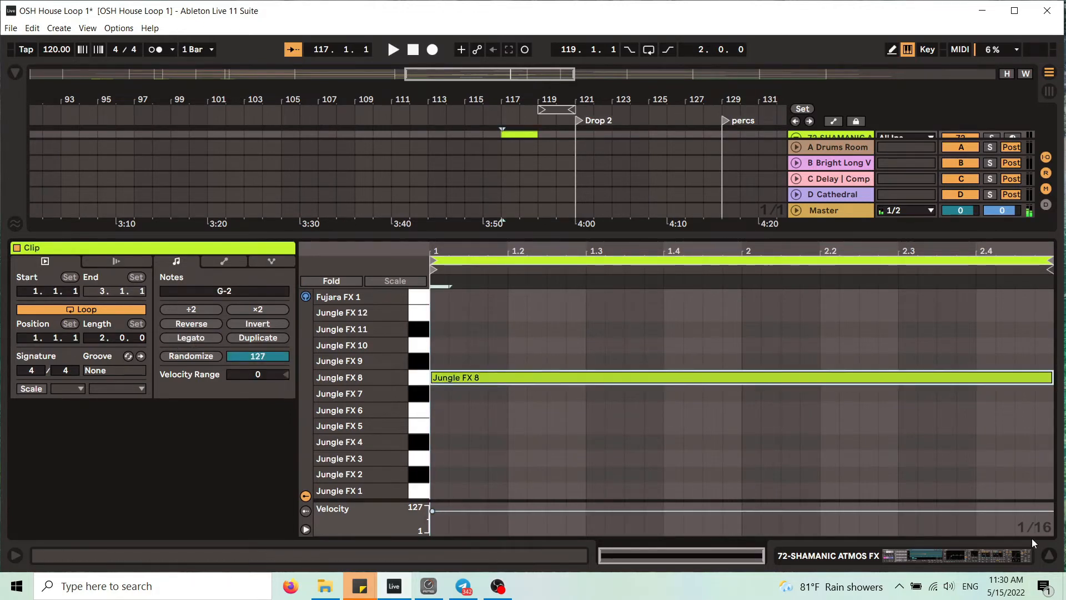
pyautogui.click(1050, 555)
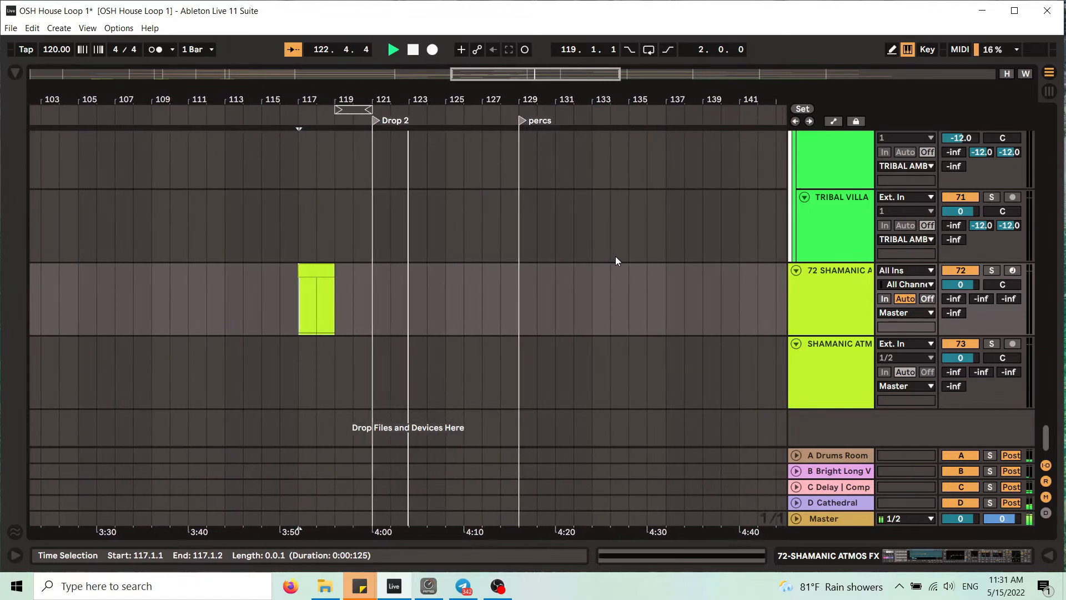
# Move the arrangement loop to bars 157–161 before the Peak, lining it up with the gap between the OSH_KICK 3 clips.
pyautogui.moveTo(423, 99); pyautogui.dragTo(308, 103)
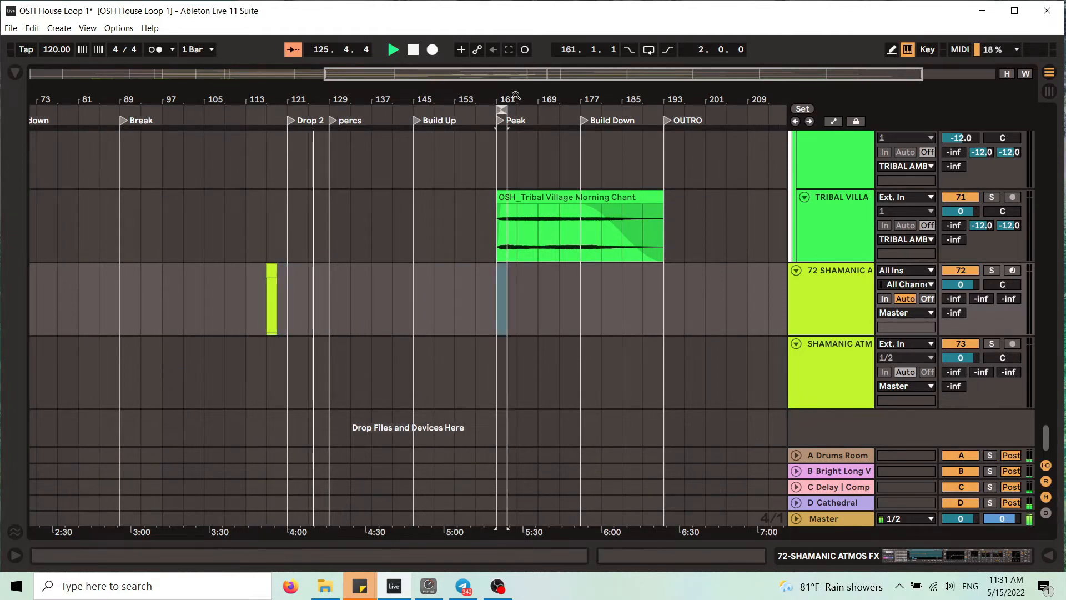
pyautogui.moveTo(516, 96); pyautogui.dragTo(309, 121)
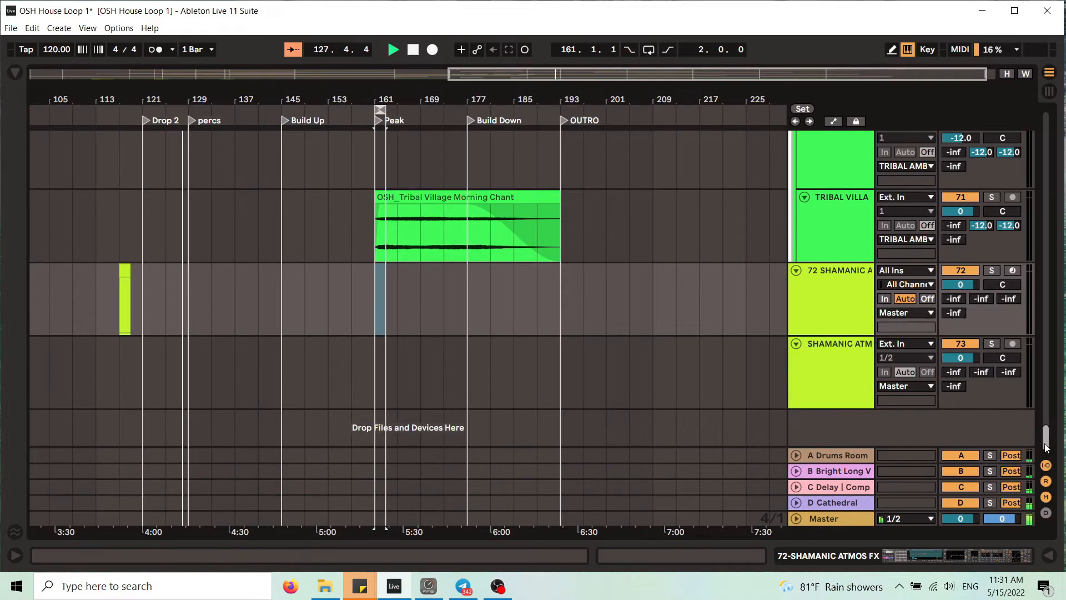
pyautogui.moveTo(1045, 441); pyautogui.dragTo(1056, 144)
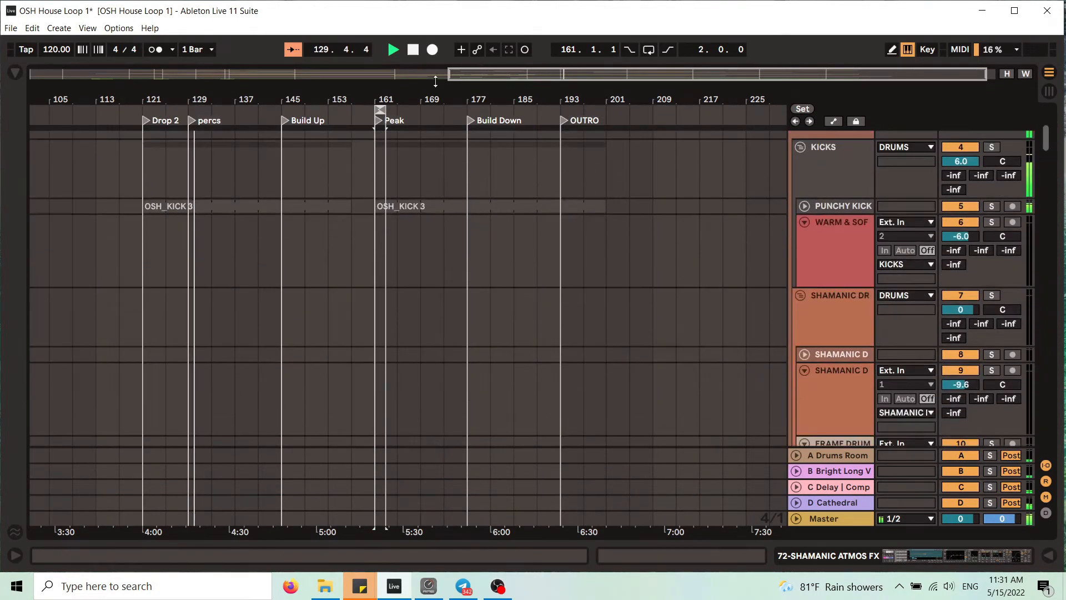
pyautogui.moveTo(360, 95); pyautogui.dragTo(406, 139)
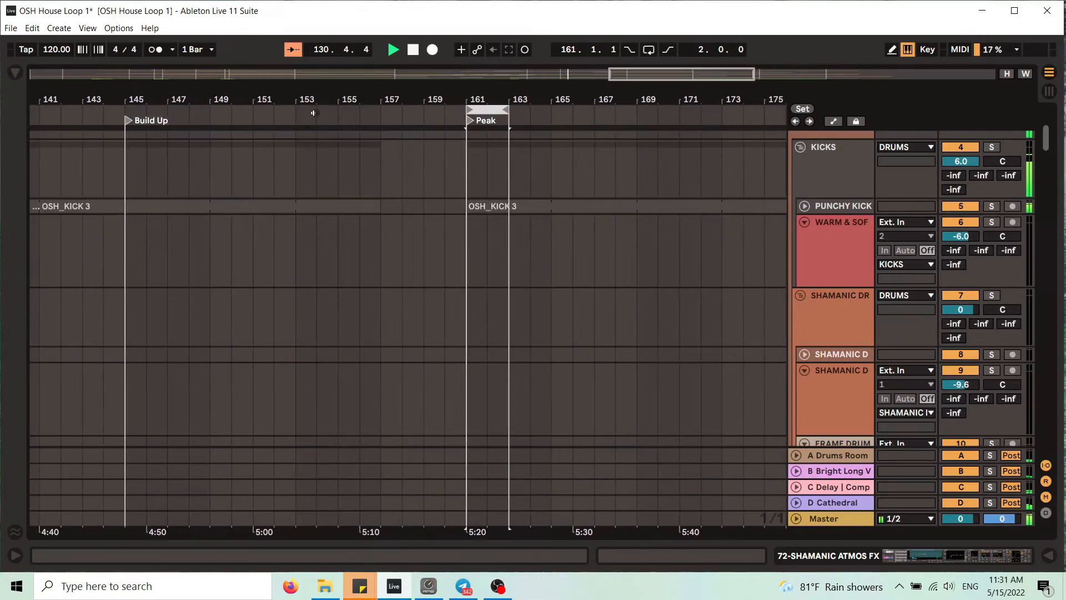
pyautogui.moveTo(485, 110)
pyautogui.mouseDown()
pyautogui.moveTo(399, 110)
pyautogui.moveTo(464, 116)
pyautogui.mouseUp()
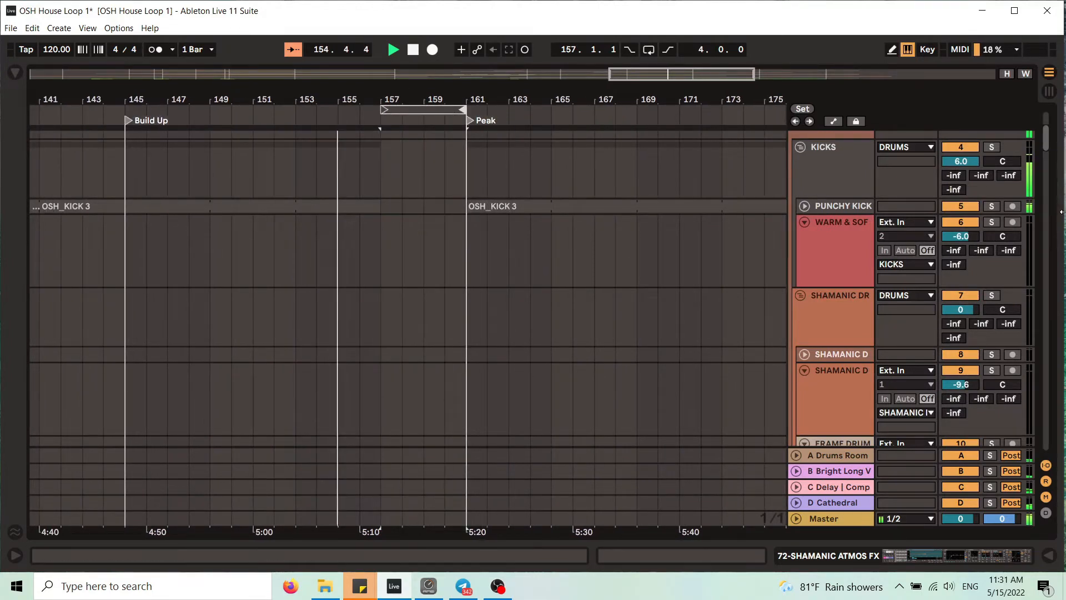
pyautogui.moveTo(1048, 136); pyautogui.dragTo(1063, 438)
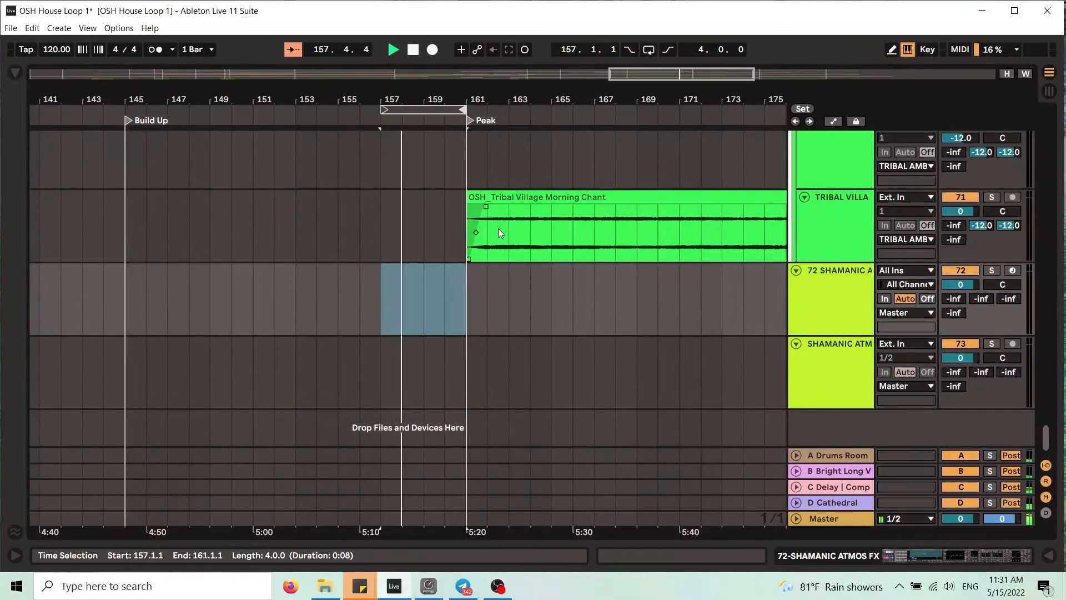
# Insert an empty one-bar MIDI clip at bars 160–161 on track 72, right before the Peak.
pyautogui.moveTo(428, 279); pyautogui.dragTo(458, 282)
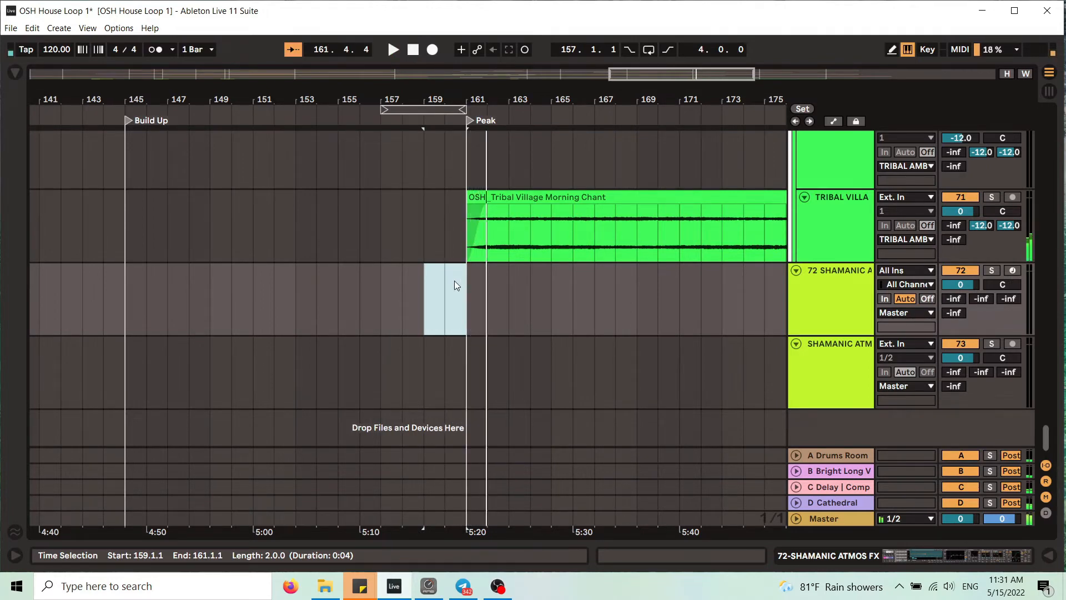
pyautogui.press('space')
pyautogui.click(454, 284)
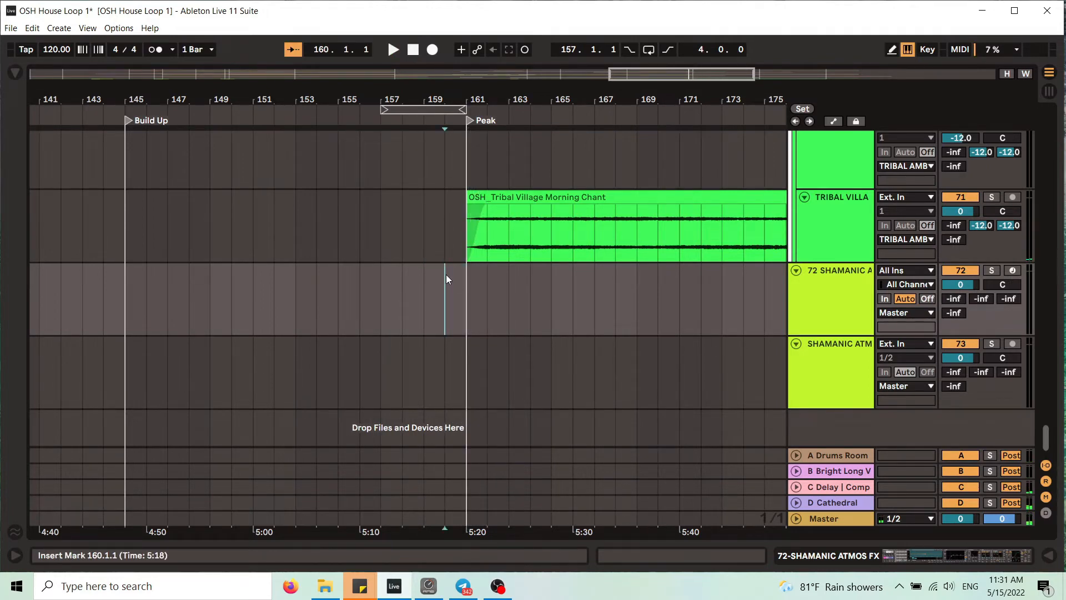
pyautogui.moveTo(454, 275); pyautogui.dragTo(457, 277)
pyautogui.rightClick(458, 277)
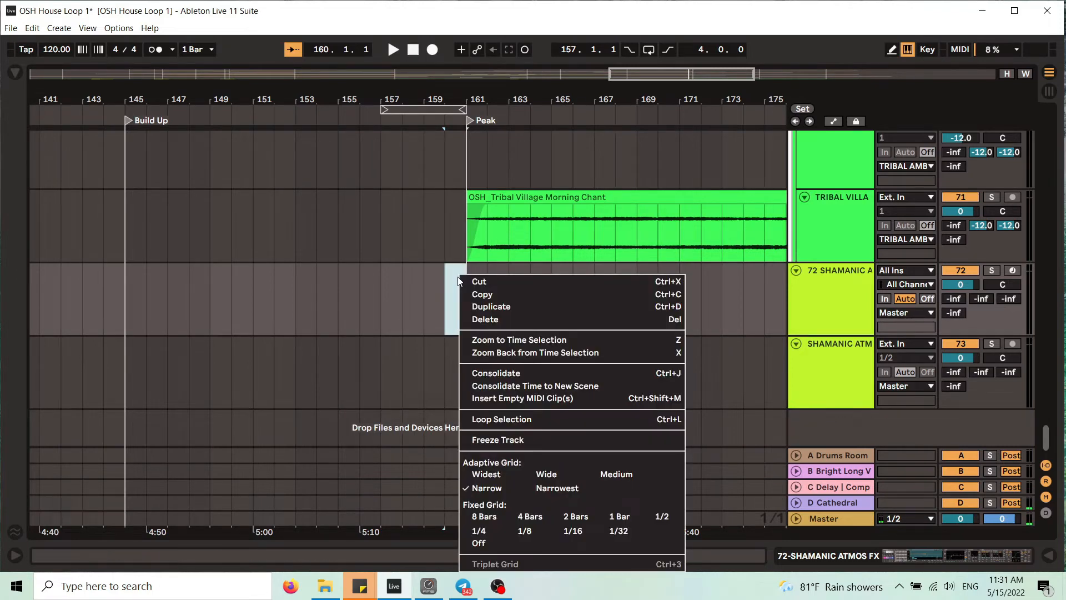
pyautogui.click(525, 399)
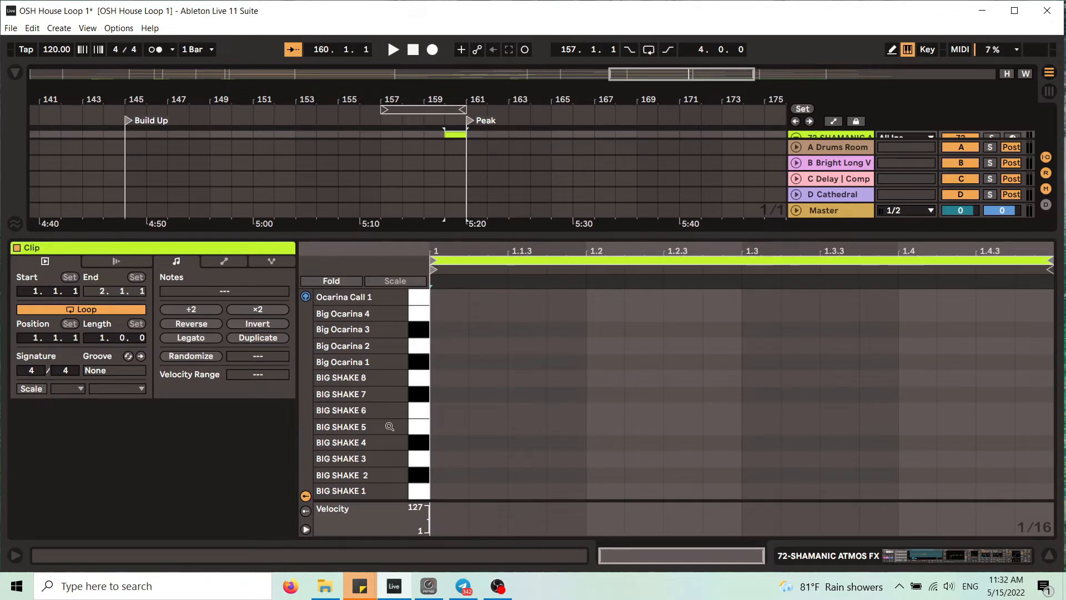
# Audition BIG SHAKE 1 and add a note on its row that fills the one-bar clip.
pyautogui.scroll(-1, 390, 427)
pyautogui.click(419, 465)
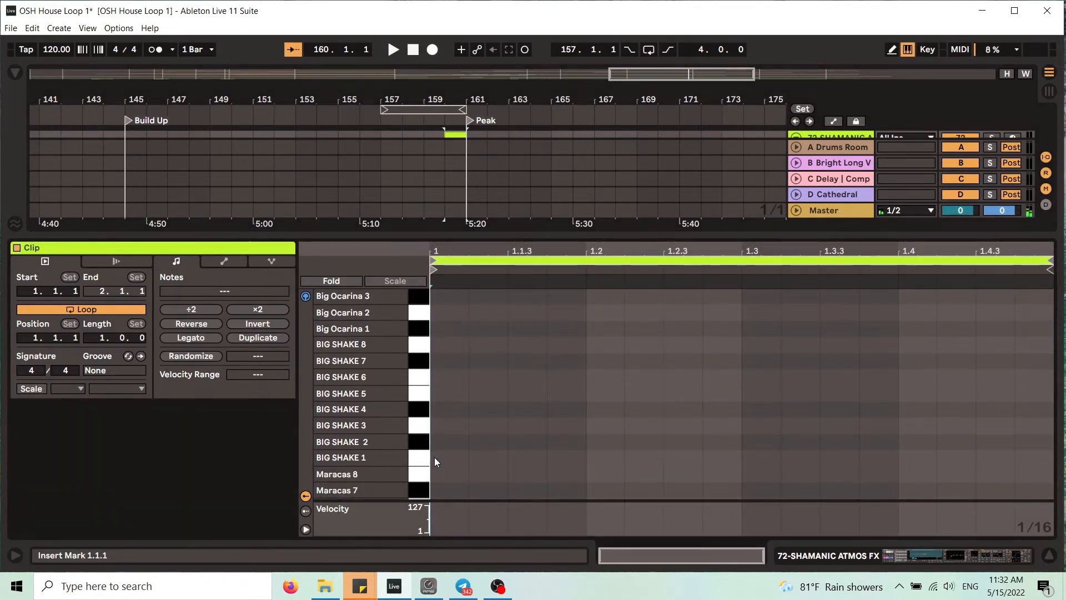
pyautogui.doubleClick(434, 458)
pyautogui.moveTo(471, 459); pyautogui.dragTo(1053, 519)
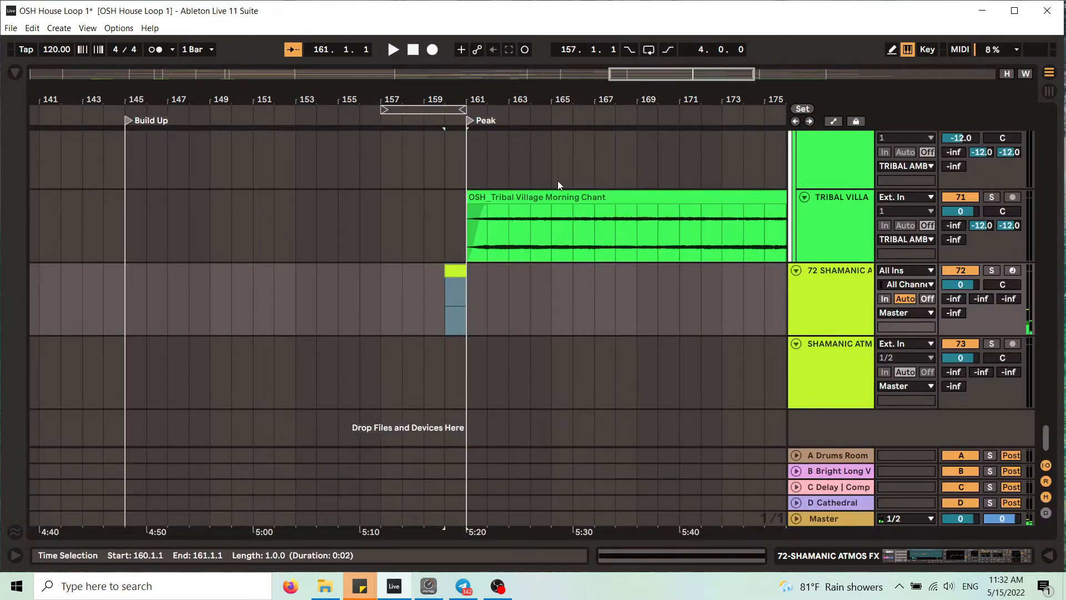
# Play the arrangement from bar 155 through the new shaker clip and into the Peak to hear the transition.
pyautogui.click(329, 110)
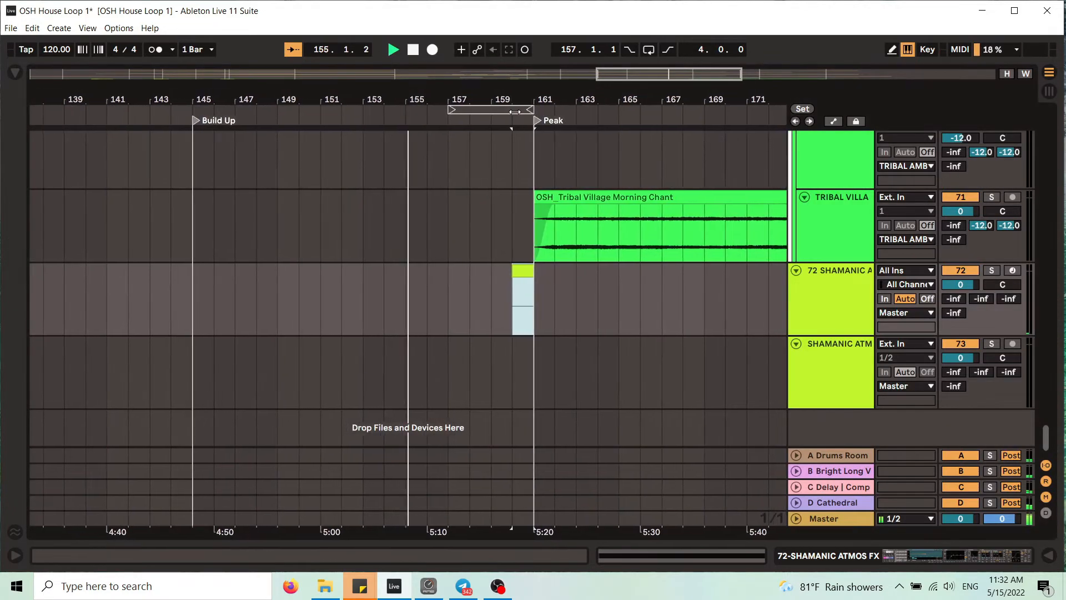
pyautogui.moveTo(402, 100); pyautogui.dragTo(295, 75)
pyautogui.moveTo(356, 100); pyautogui.dragTo(356, 99)
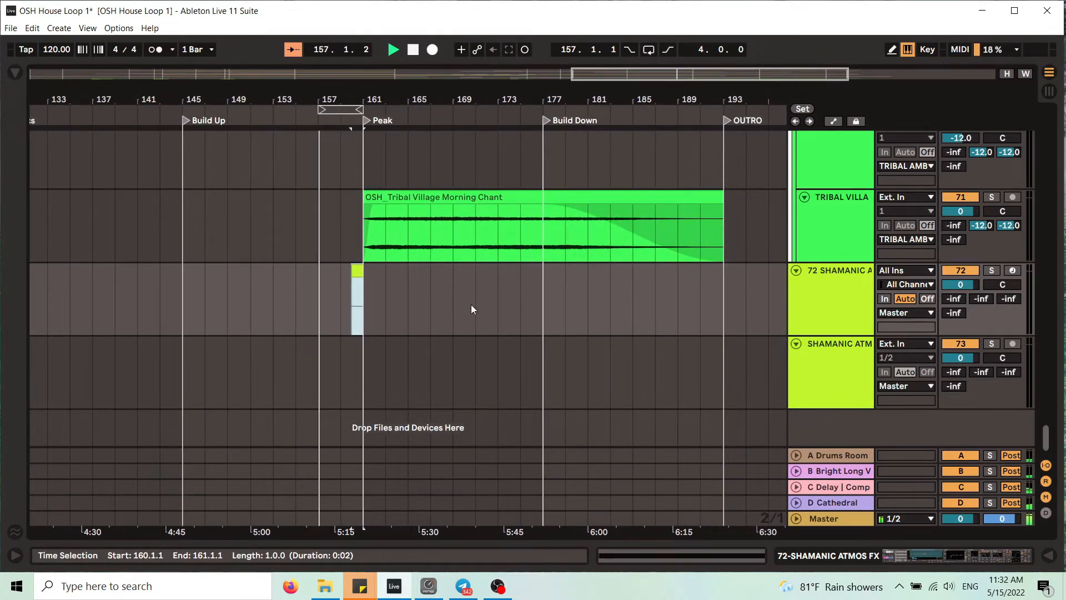
pyautogui.moveTo(351, 94); pyautogui.dragTo(350, 129)
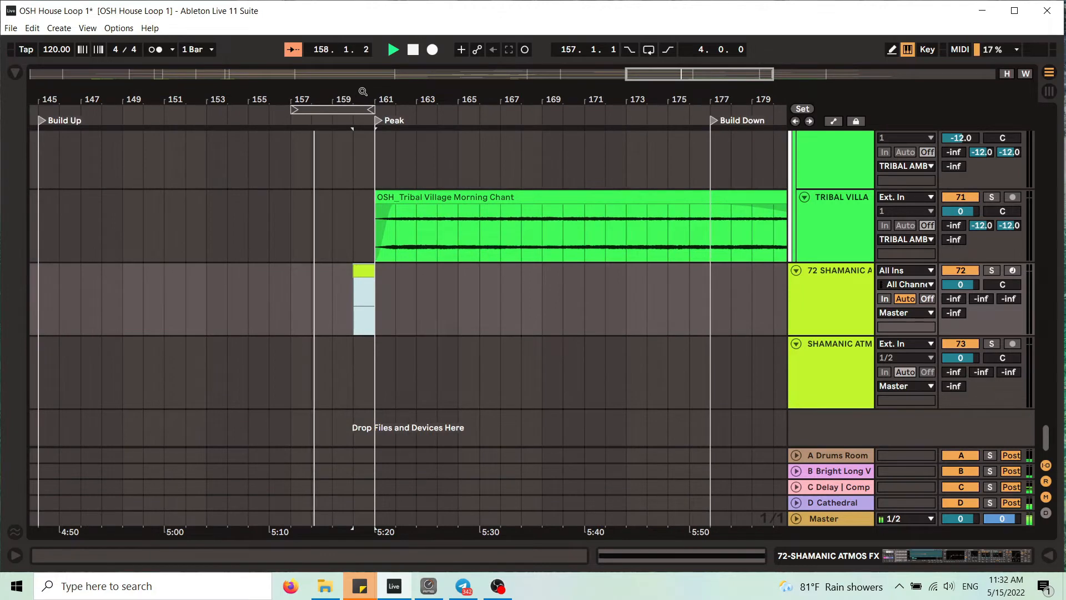
pyautogui.moveTo(364, 91)
pyautogui.mouseDown()
pyautogui.moveTo(364, 125)
pyautogui.moveTo(363, 105)
pyautogui.mouseUp()
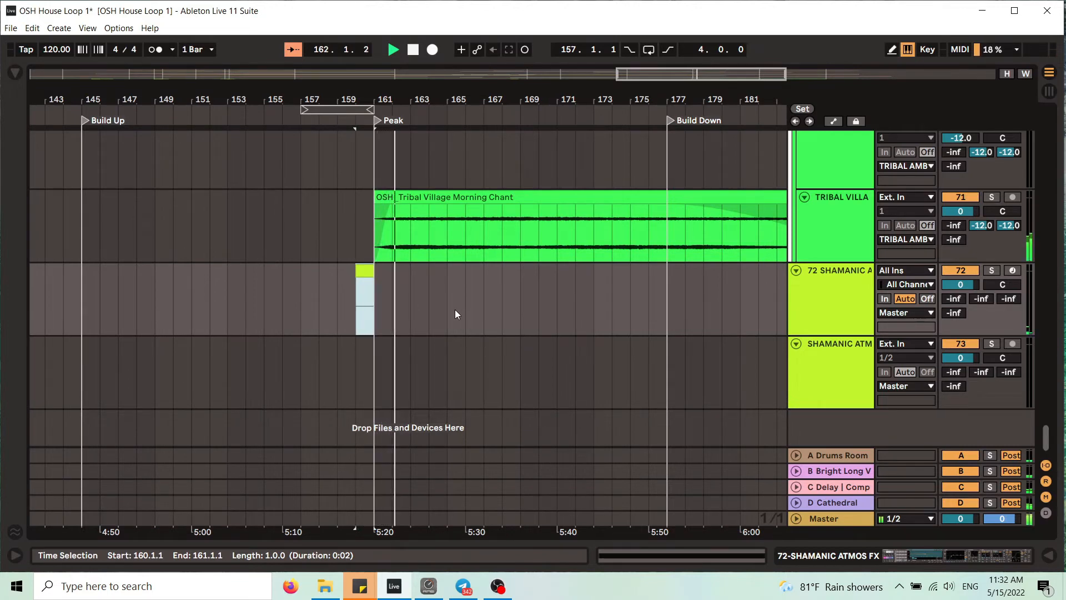
pyautogui.moveTo(362, 100); pyautogui.dragTo(375, 136)
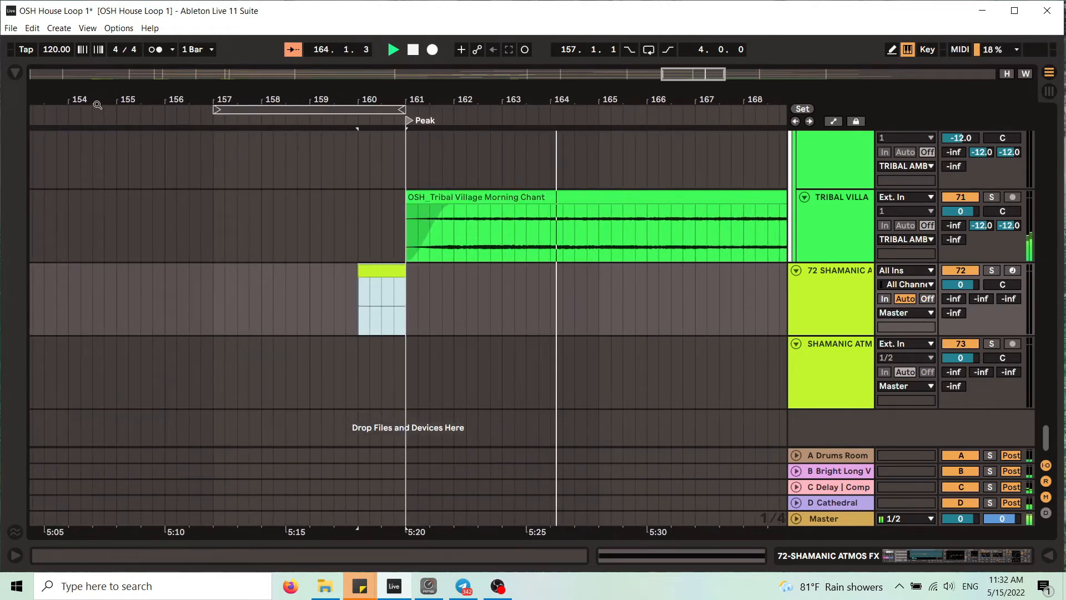
# Set a 16-bar arrangement loop over the Build Down and shift it to the OUTRO at bars 193–209.
pyautogui.moveTo(324, 98); pyautogui.dragTo(636, 156)
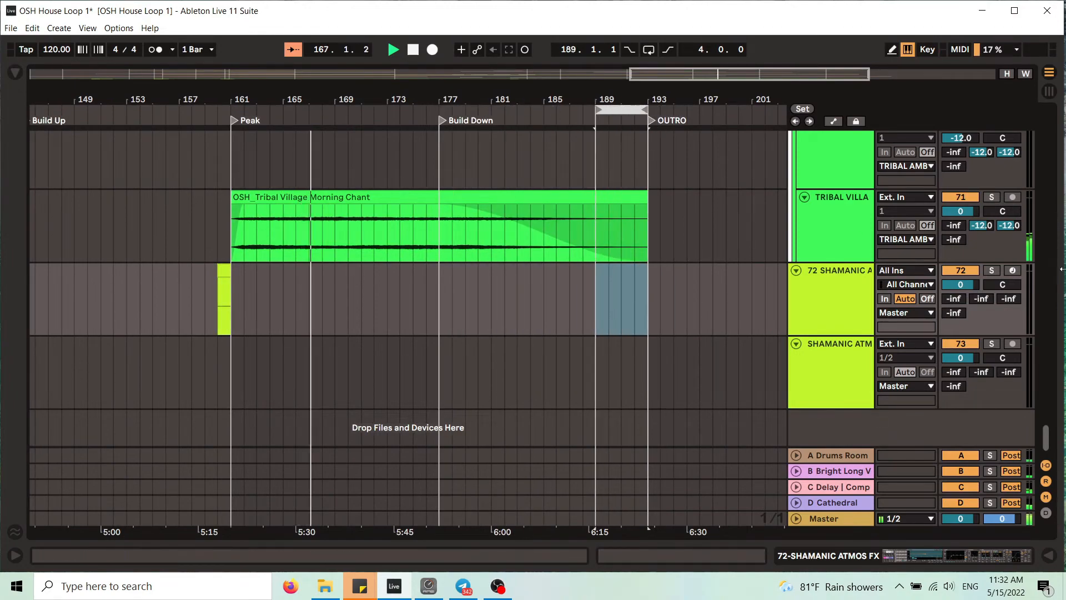
pyautogui.moveTo(1046, 436); pyautogui.dragTo(1046, 348)
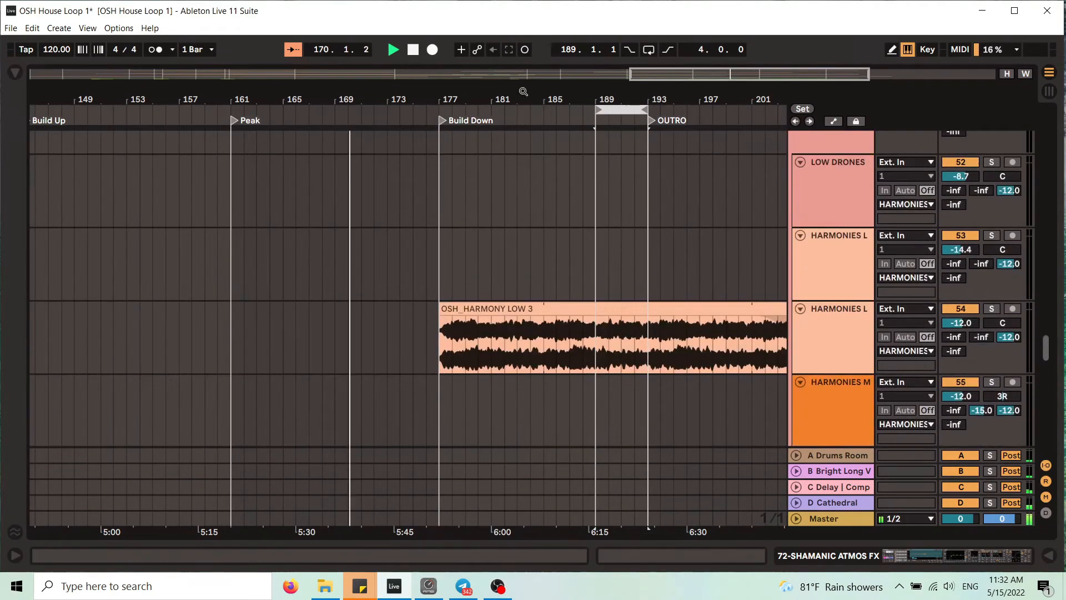
pyautogui.moveTo(523, 92); pyautogui.dragTo(491, 59)
pyautogui.scroll(7, 537, 184)
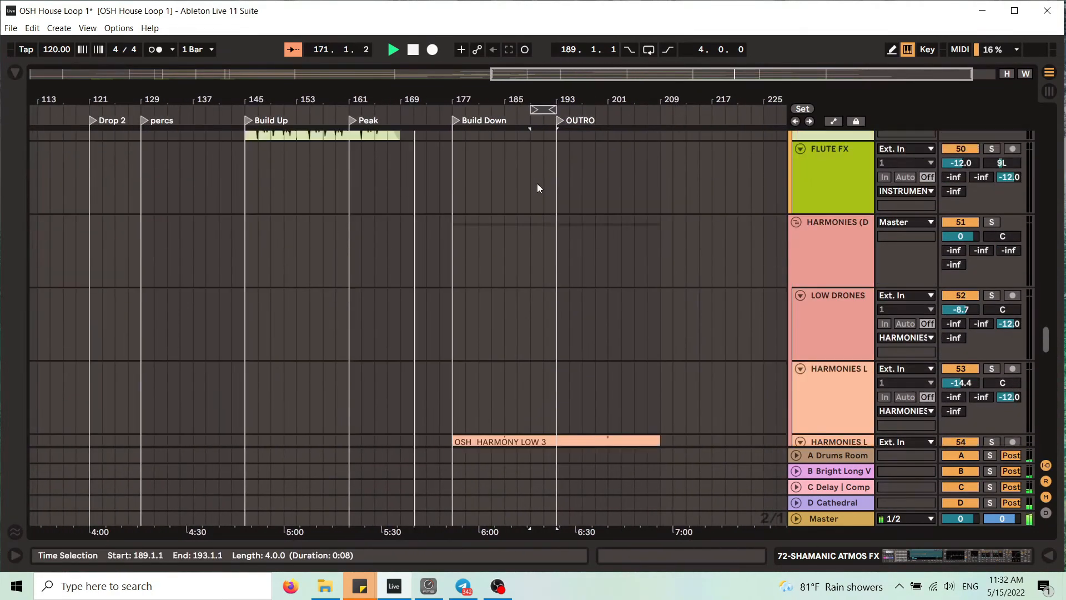
pyautogui.scroll(10, 574, 179)
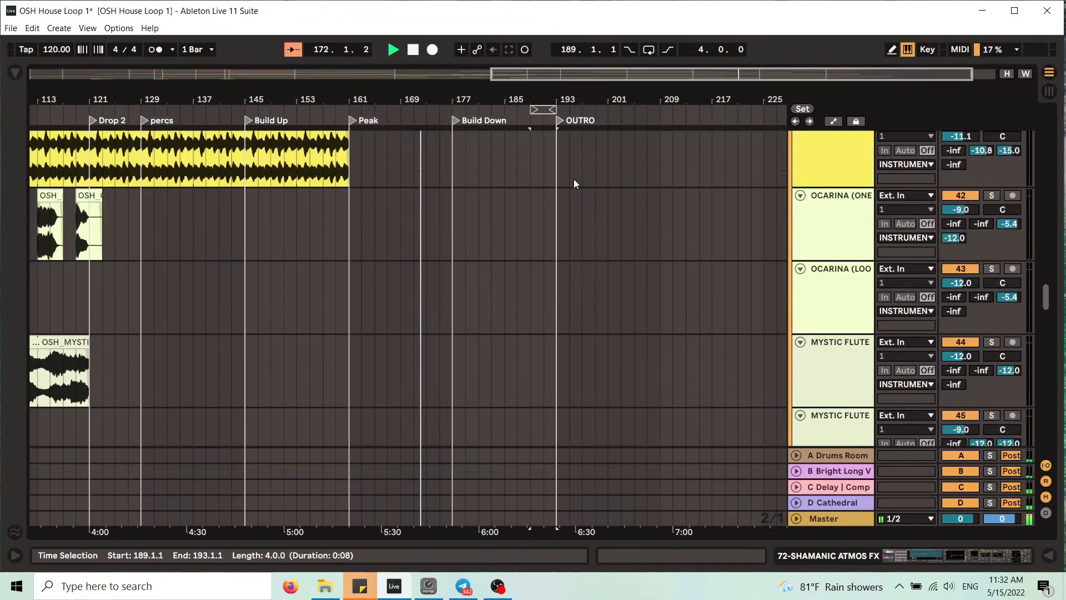
pyautogui.moveTo(543, 109); pyautogui.dragTo(579, 113)
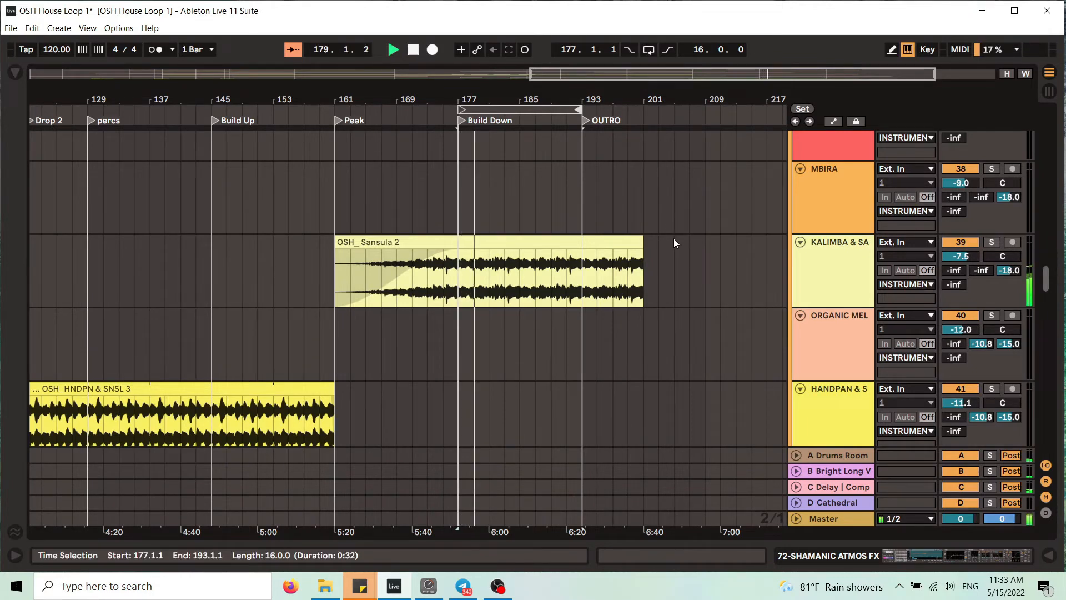
pyautogui.moveTo(500, 92); pyautogui.dragTo(511, 72)
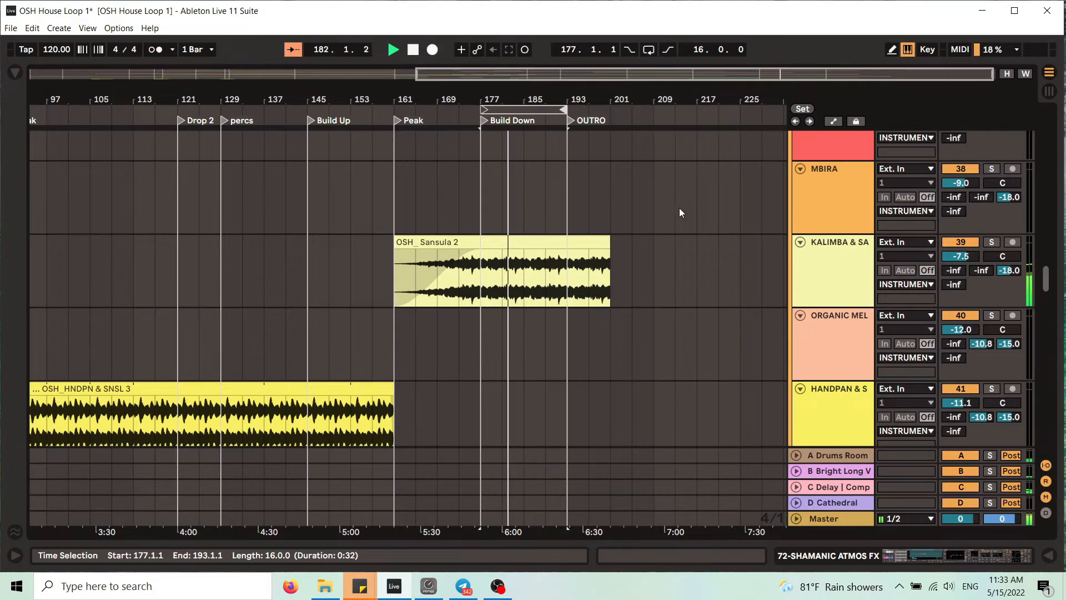
pyautogui.moveTo(532, 110); pyautogui.dragTo(619, 111)
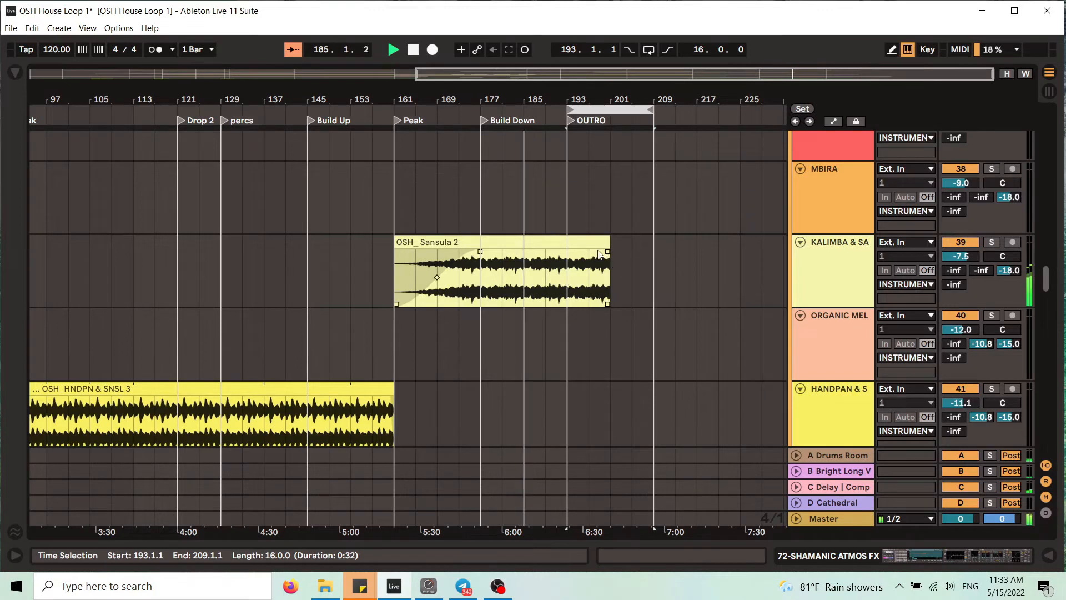
# Add the Knob 1 Fade to Grey rack from the Performance & DJ audio effect racks after the Glue Compressor on the KALIMBA & SANSULA track.
pyautogui.doubleClick(832, 265)
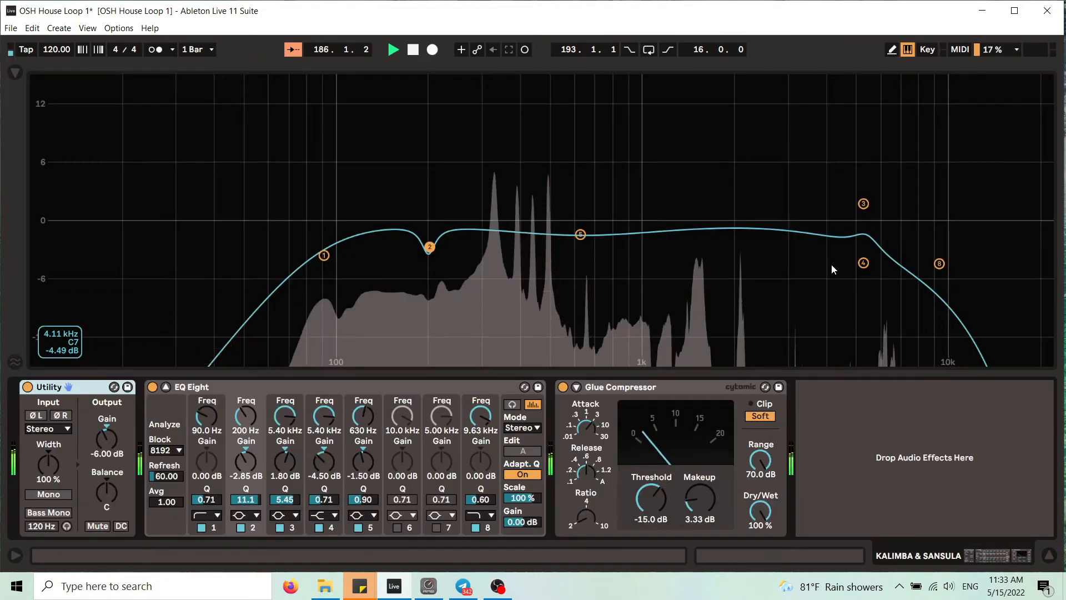
pyautogui.click(16, 72)
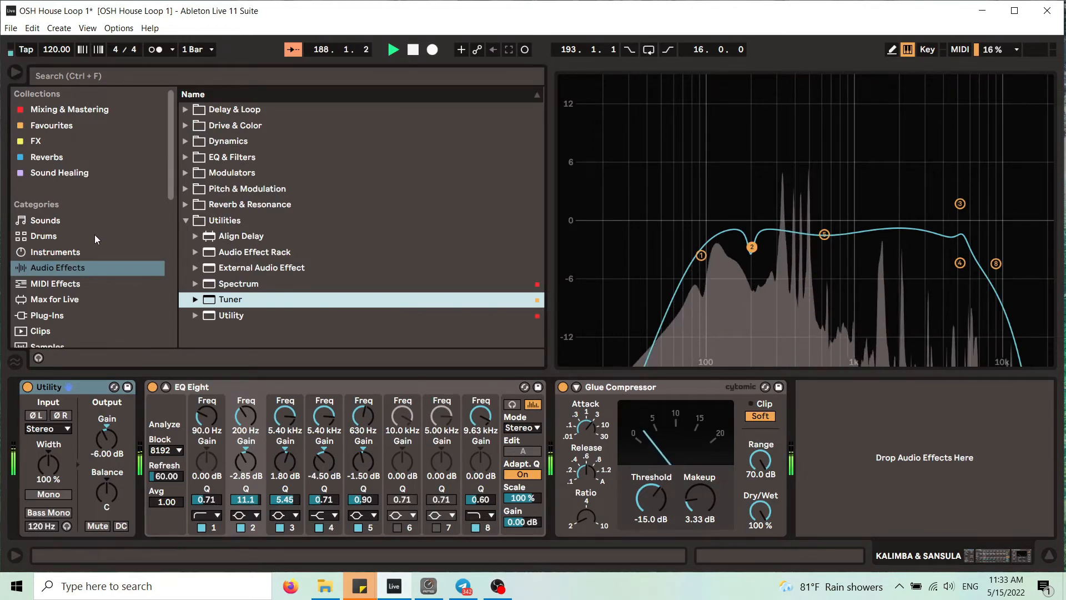
pyautogui.click(189, 224)
pyautogui.click(189, 224)
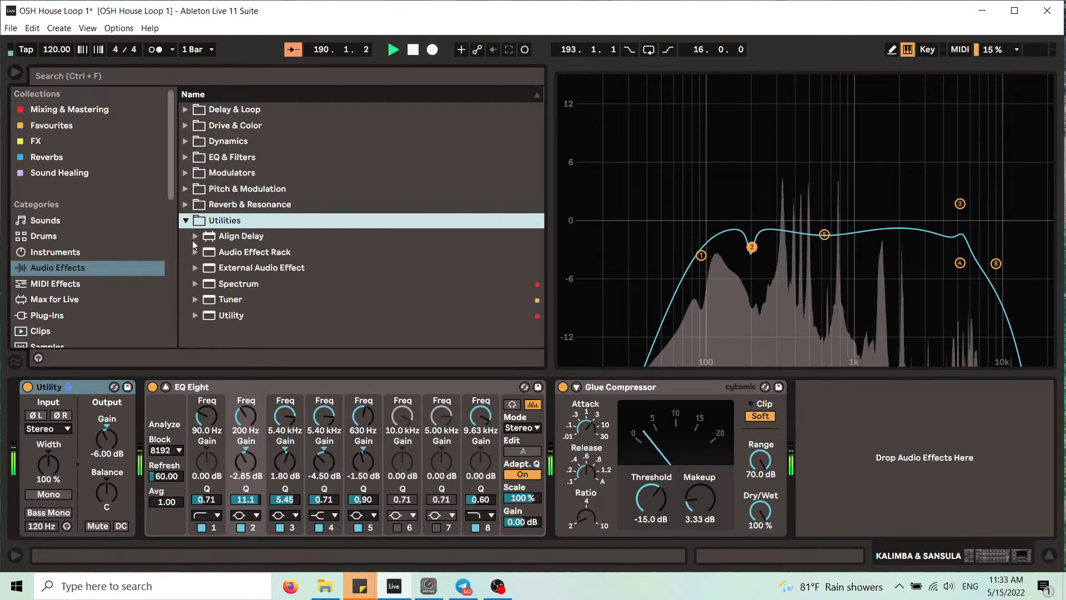
pyautogui.click(196, 252)
pyautogui.scroll(-3, 239, 255)
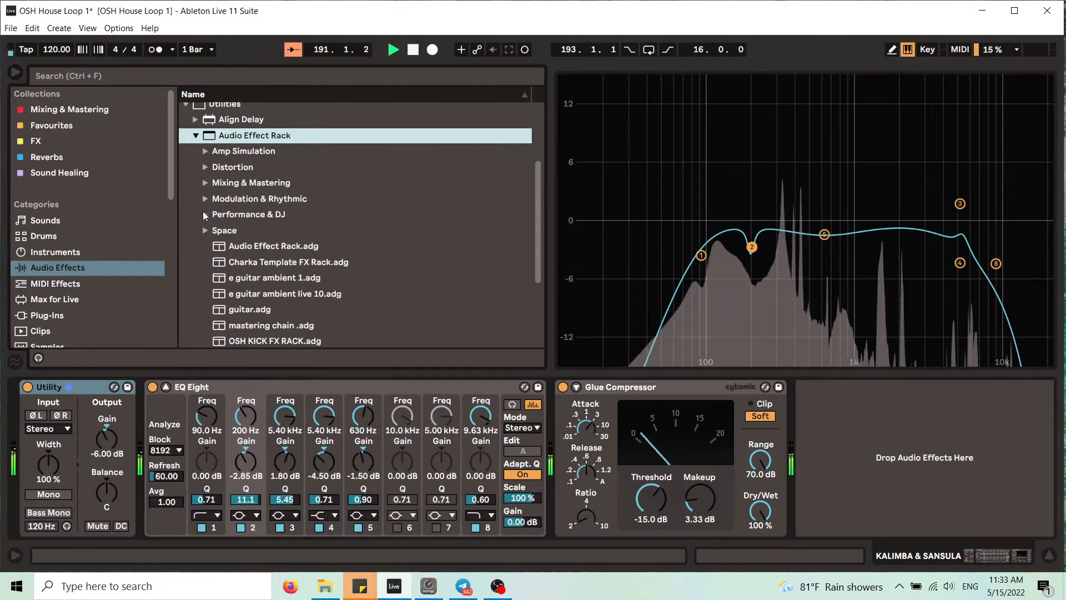
pyautogui.click(203, 216)
pyautogui.scroll(-4, 251, 225)
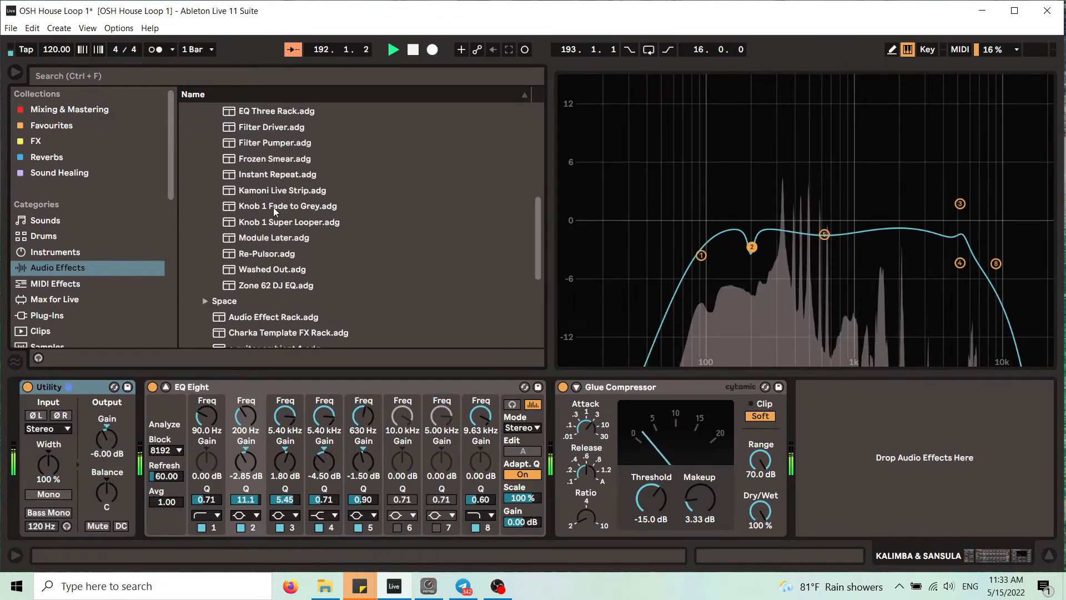
pyautogui.click(237, 202)
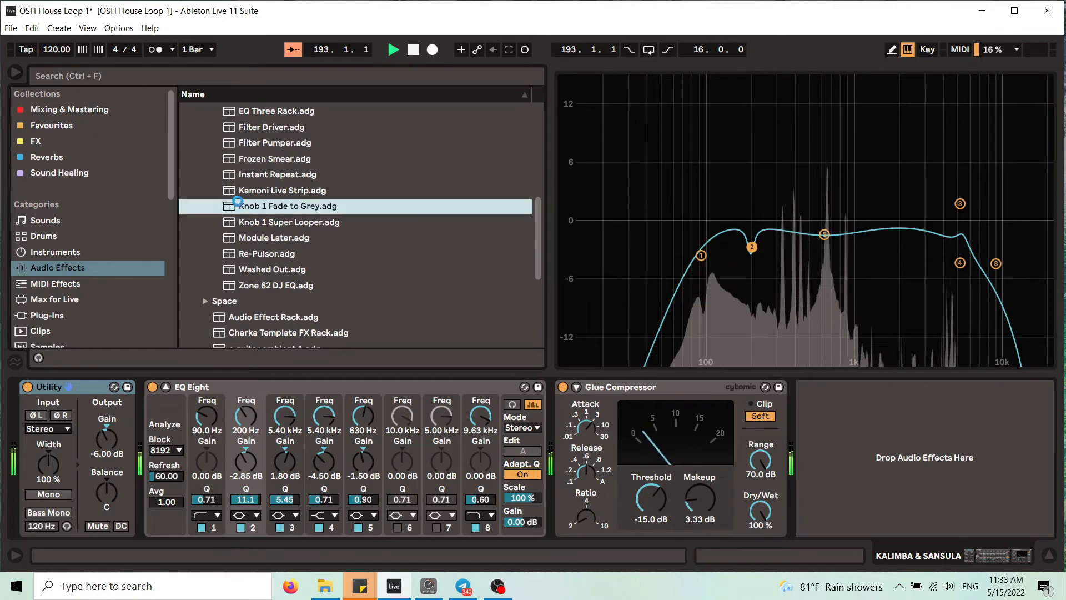
pyautogui.moveTo(886, 432); pyautogui.dragTo(871, 437)
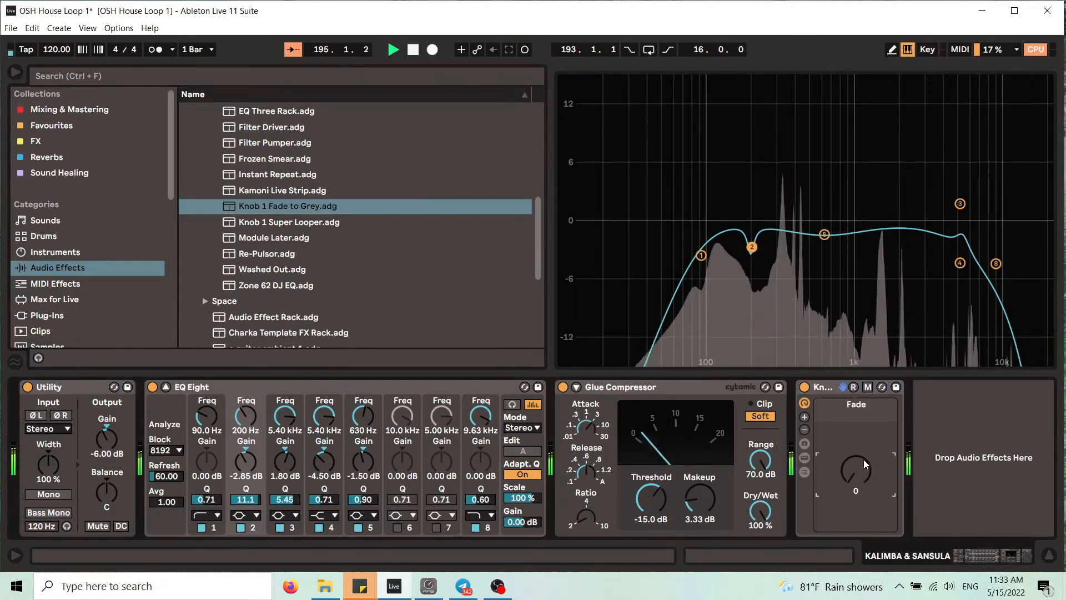
pyautogui.hotkey('ctrl', 'alt', 'b')
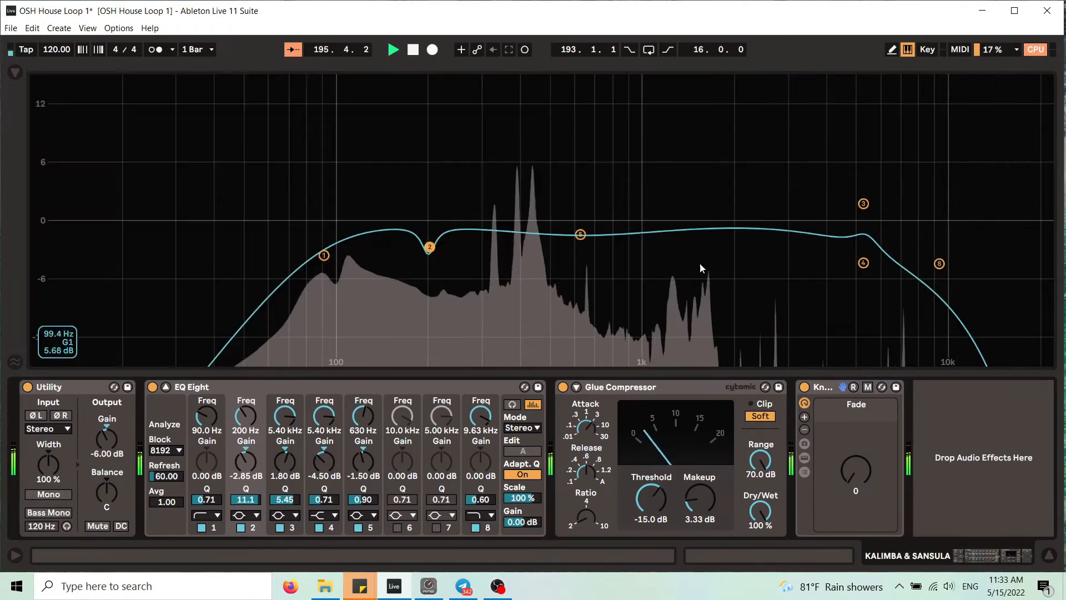
# Stop playback and automate the rack's Fade on the KALIMBA & SANSULA track, ramping up from 0 at bar 193 to bar 201.
pyautogui.click(1049, 555)
pyautogui.press('space')
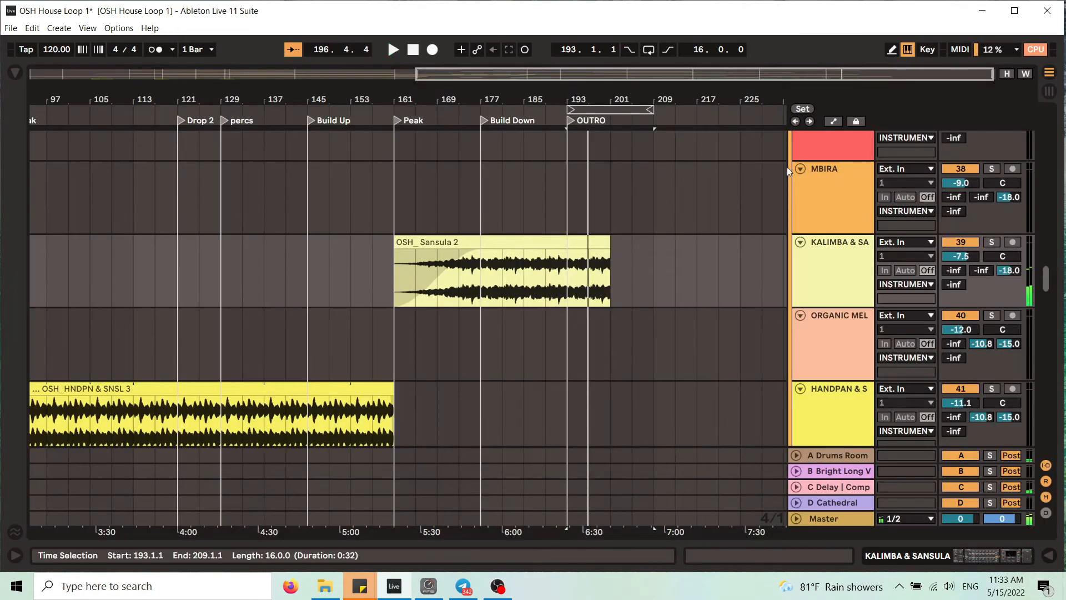
pyautogui.click(833, 122)
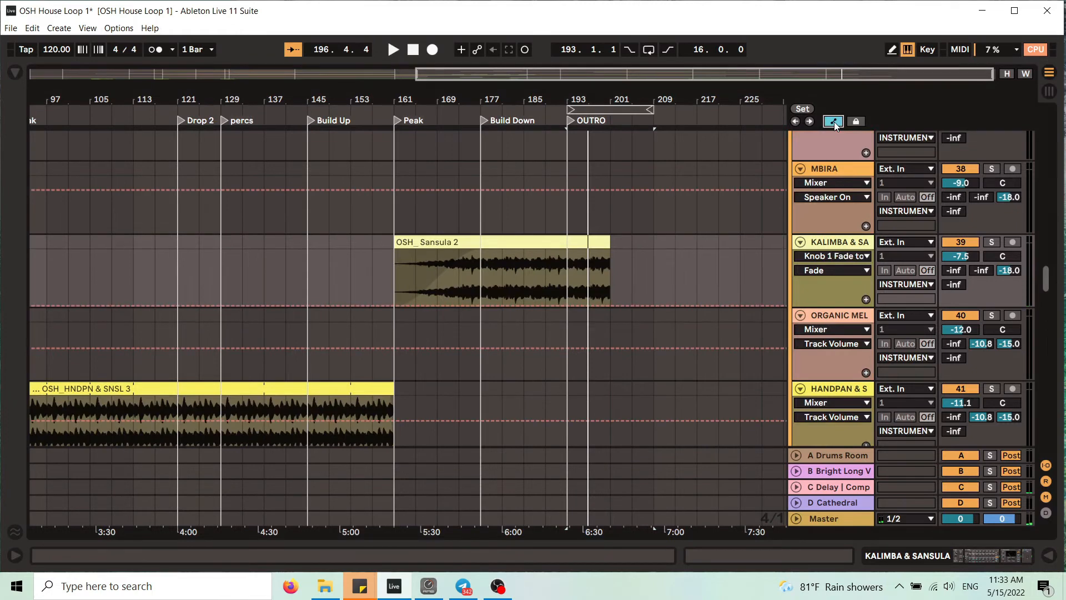
pyautogui.press('ctrl')
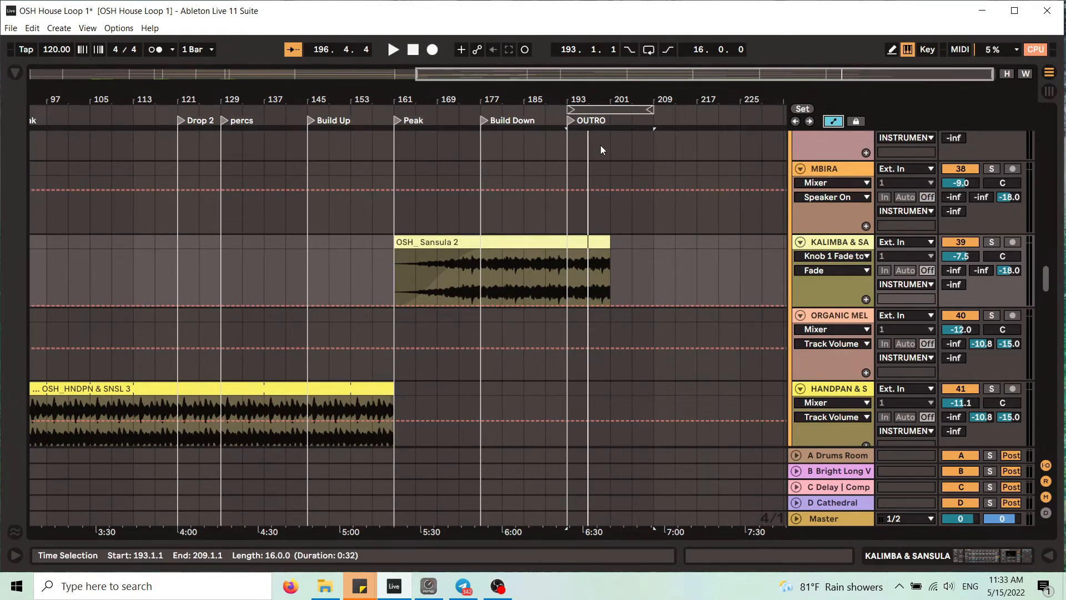
pyautogui.scroll(5, 602, 150)
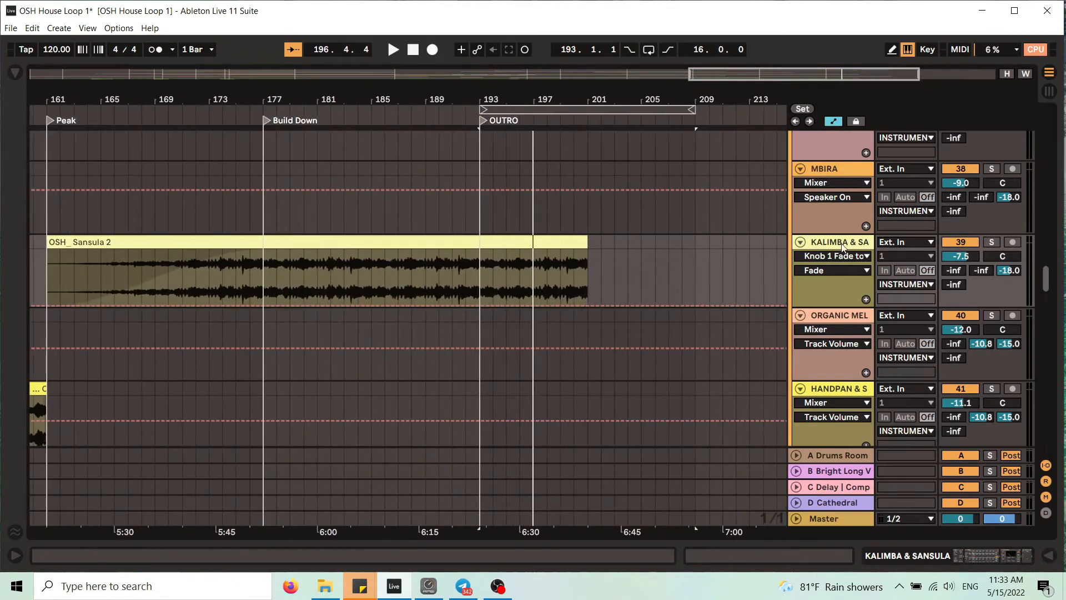
pyautogui.doubleClick(842, 247)
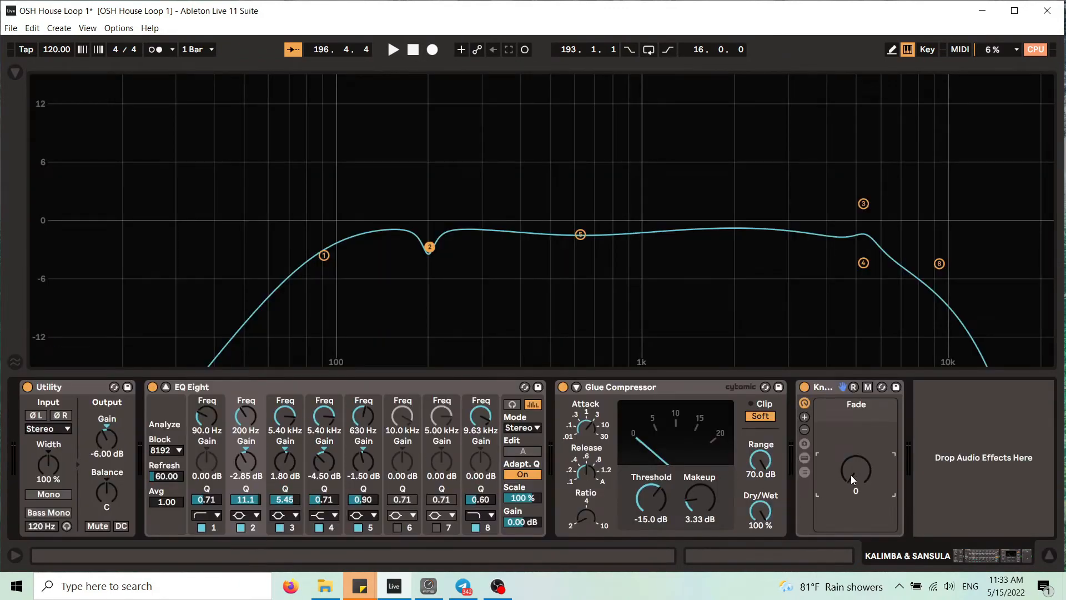
pyautogui.click(1049, 556)
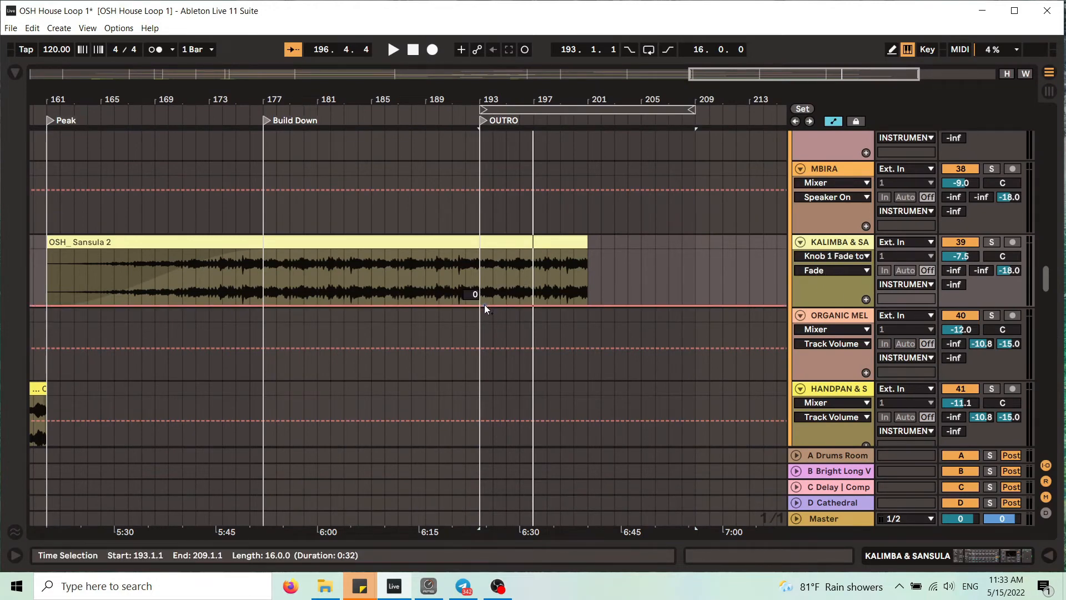
pyautogui.press('space')
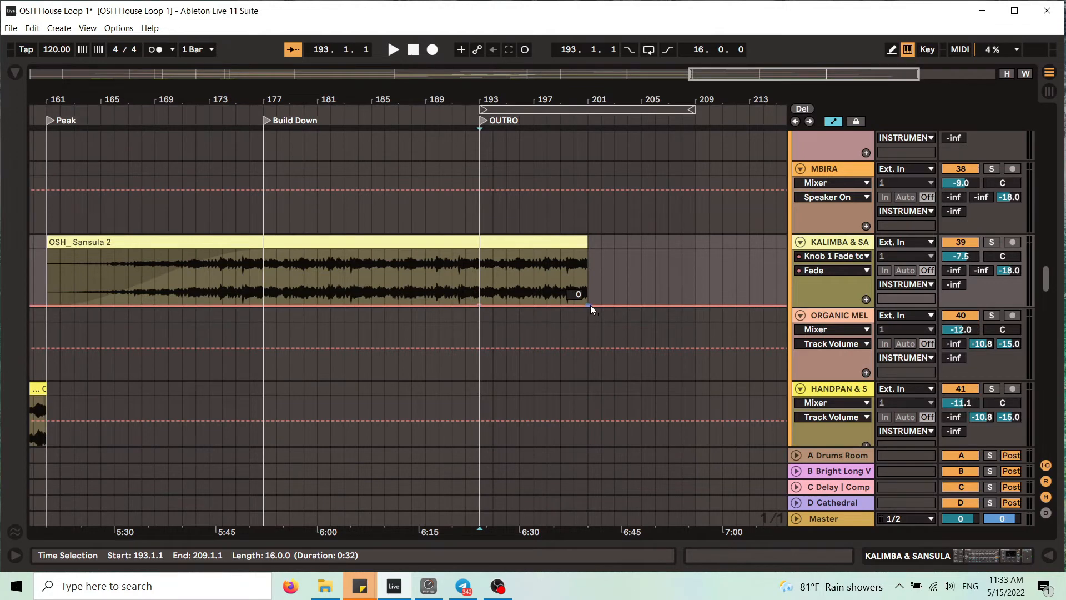
pyautogui.moveTo(588, 305); pyautogui.dragTo(587, 275)
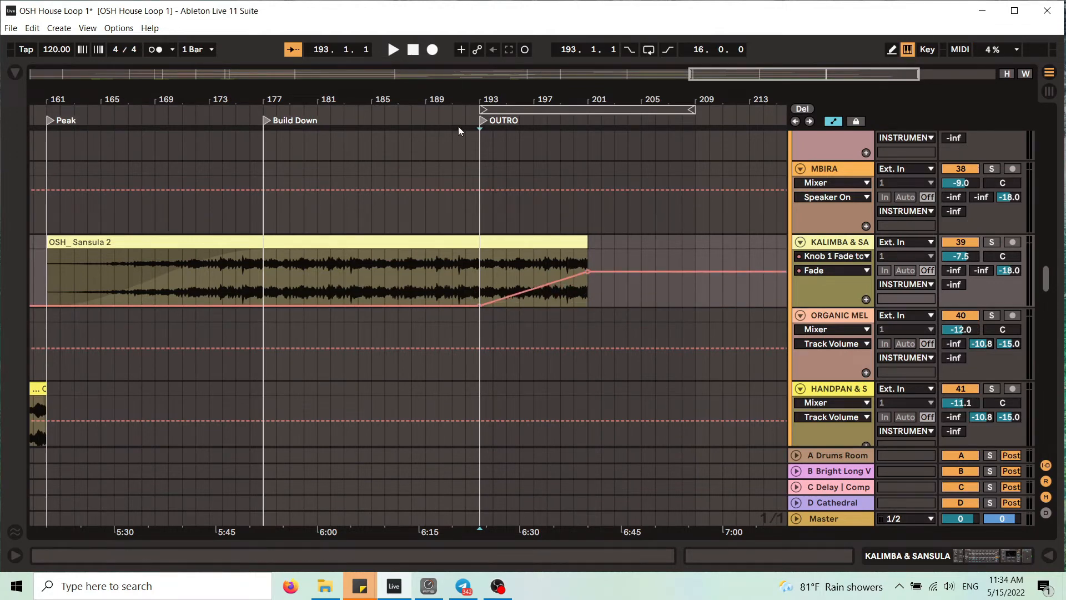
# Play the transition into the OUTRO and examine the EQ Three and Delay inside the Fade to Grey rack while the automation runs.
pyautogui.click(447, 111)
pyautogui.moveTo(541, 98); pyautogui.dragTo(492, 98)
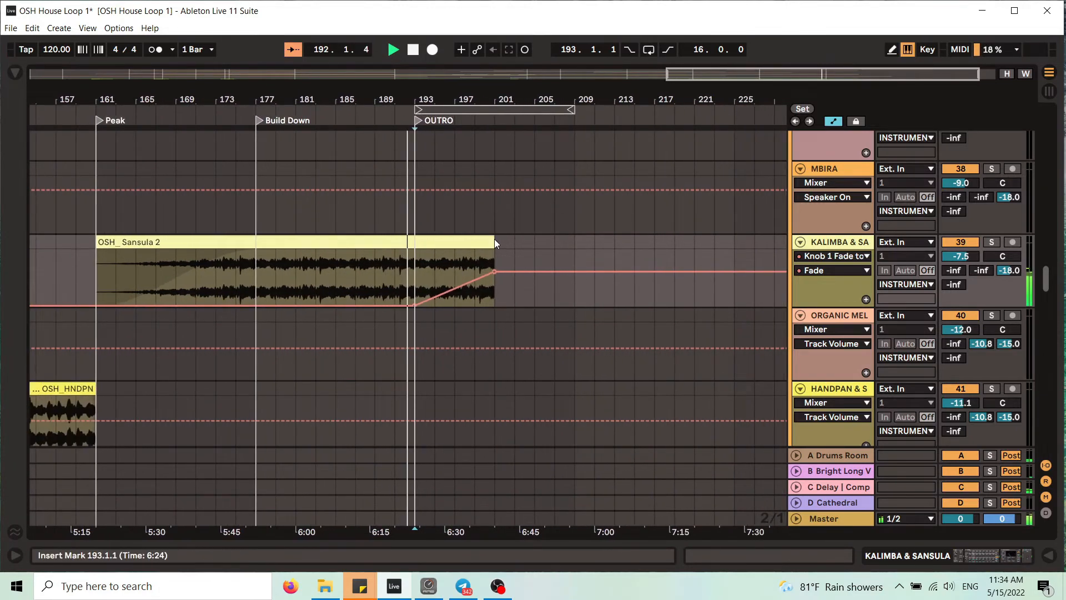
pyautogui.click(490, 242)
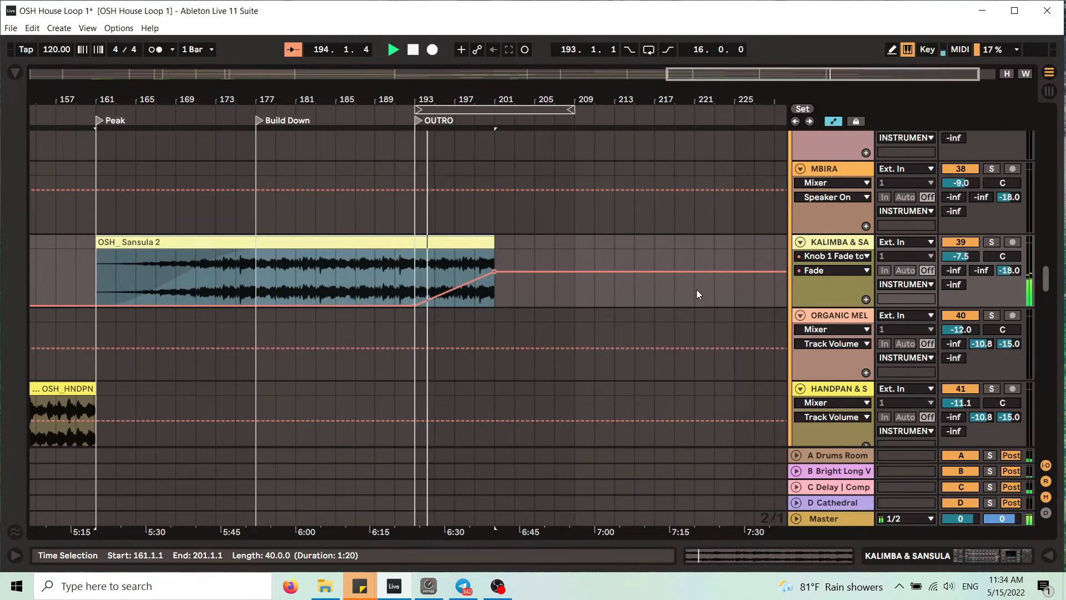
pyautogui.doubleClick(839, 242)
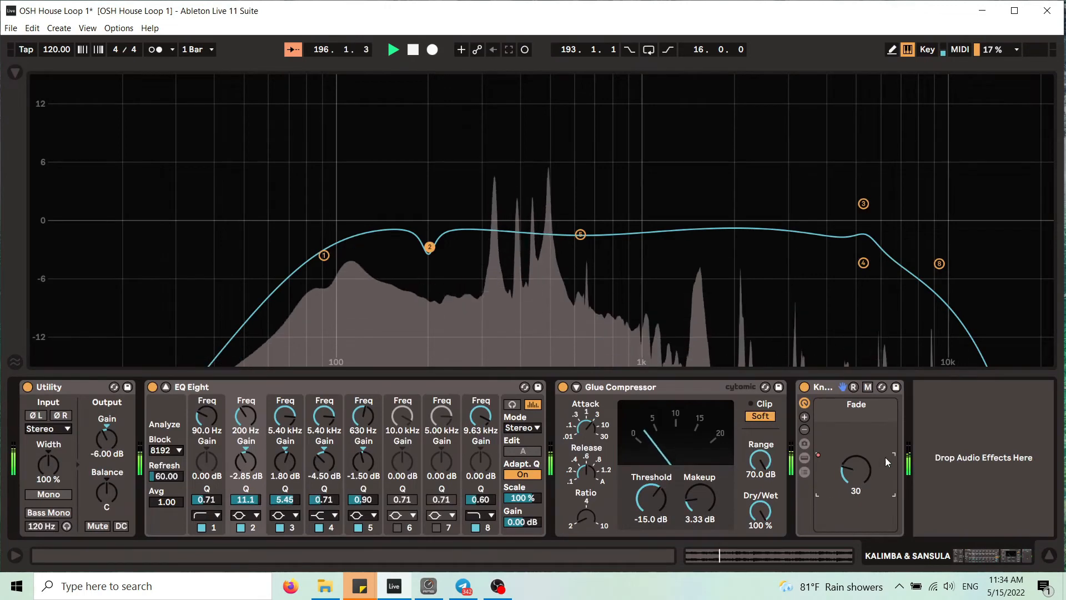
pyautogui.click(804, 457)
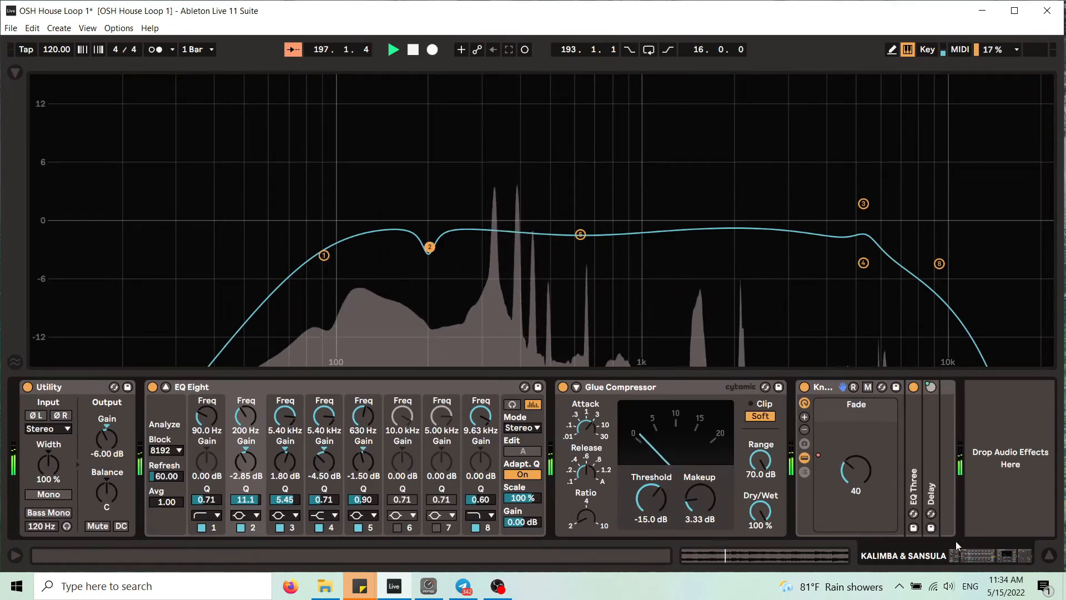
pyautogui.doubleClick(912, 443)
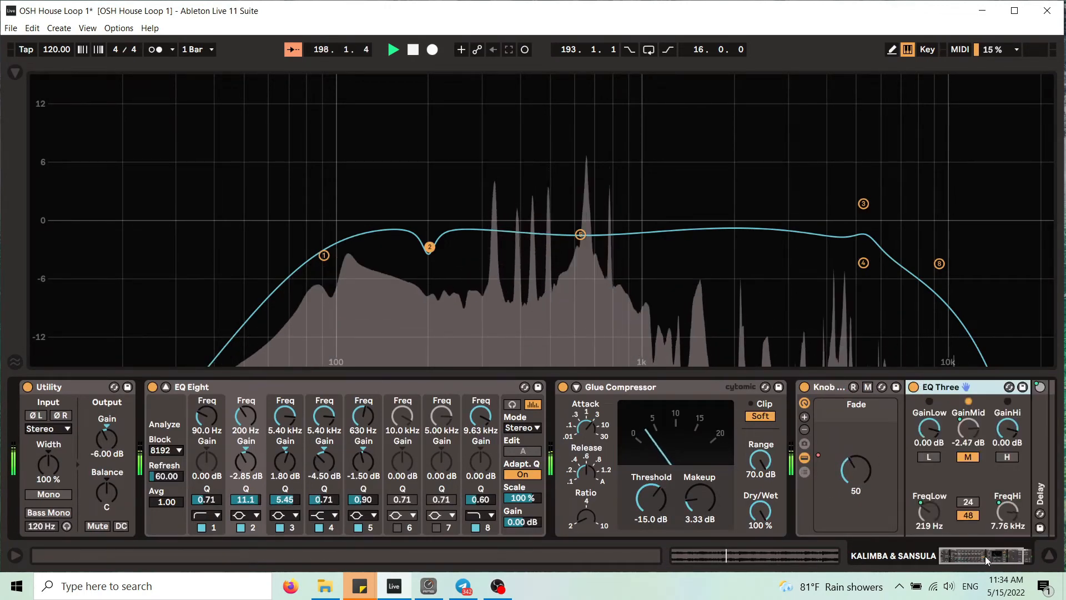
pyautogui.doubleClick(943, 445)
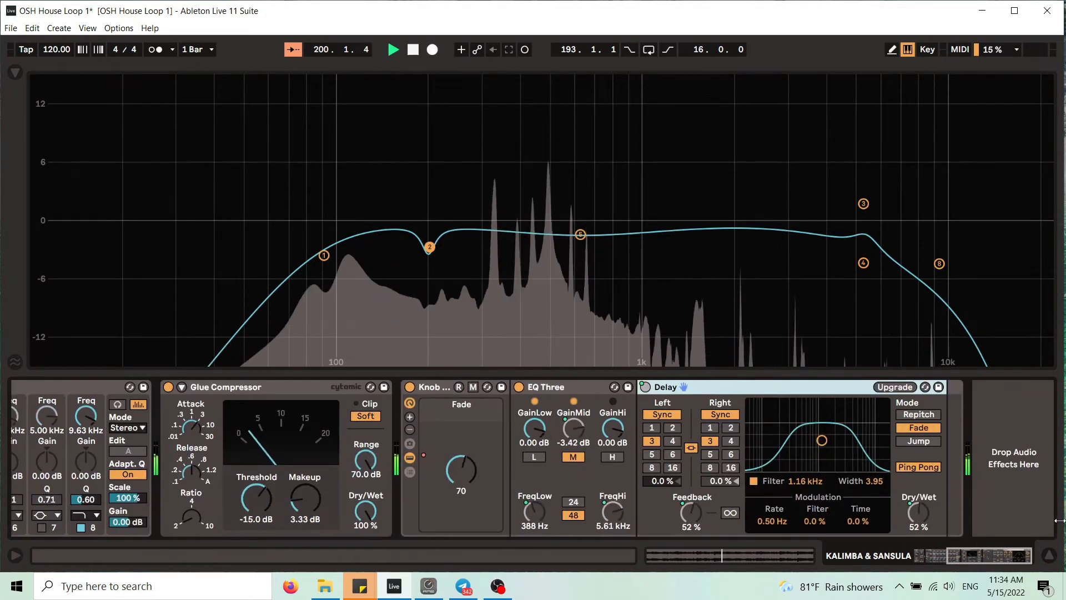
pyautogui.click(1049, 557)
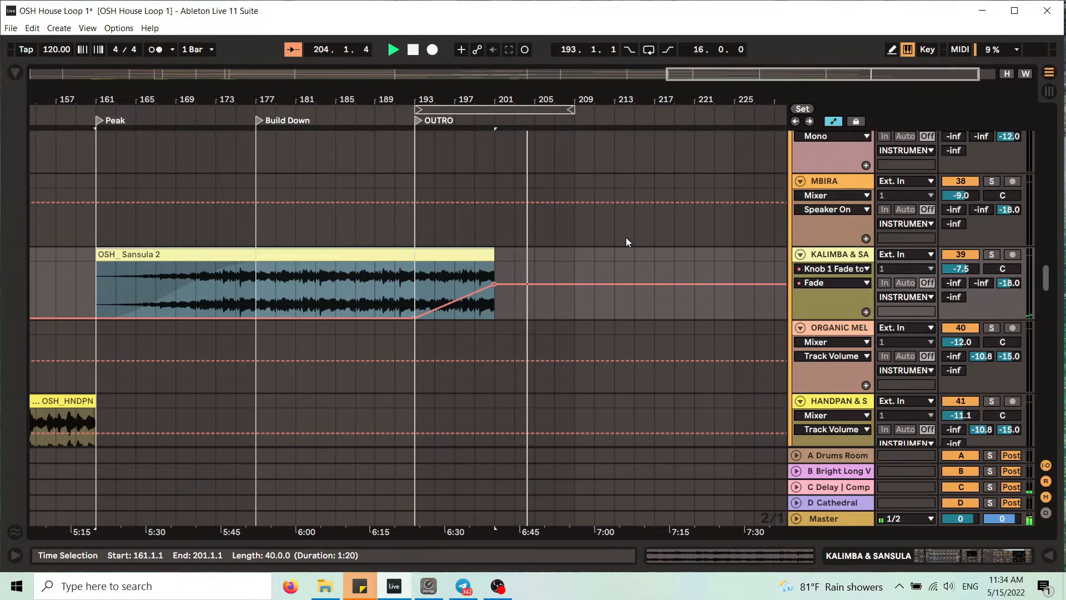
# Replay the Build Down, extend the OSH_ Sansula 2 clip to bar 209 and continue its Fade automation slightly upward to the clip's end.
pyautogui.moveTo(511, 104); pyautogui.dragTo(519, 83)
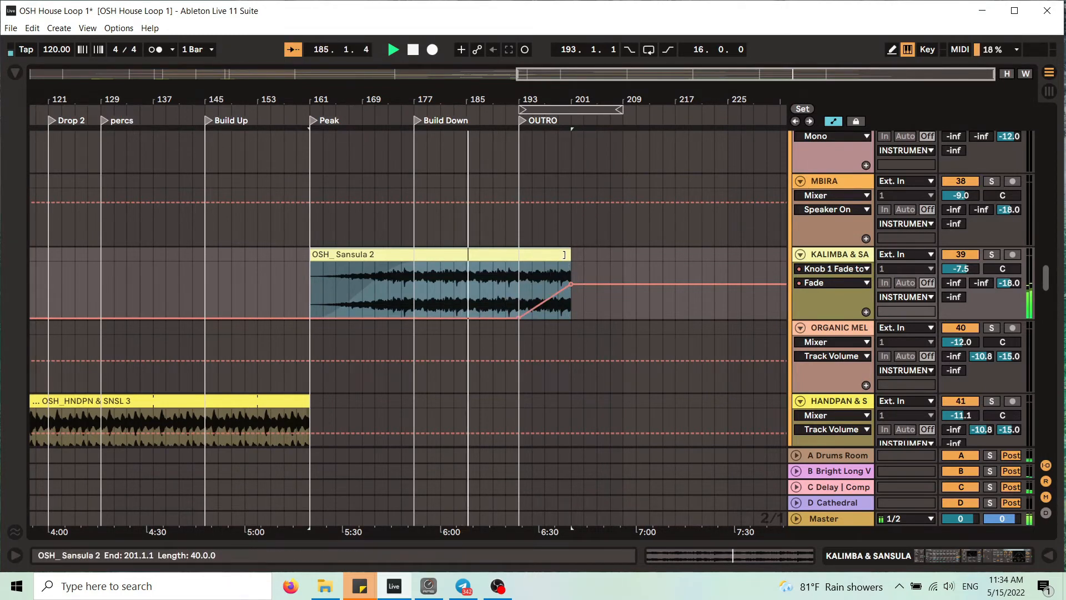
pyautogui.moveTo(569, 278); pyautogui.dragTo(622, 278)
pyautogui.click(638, 298)
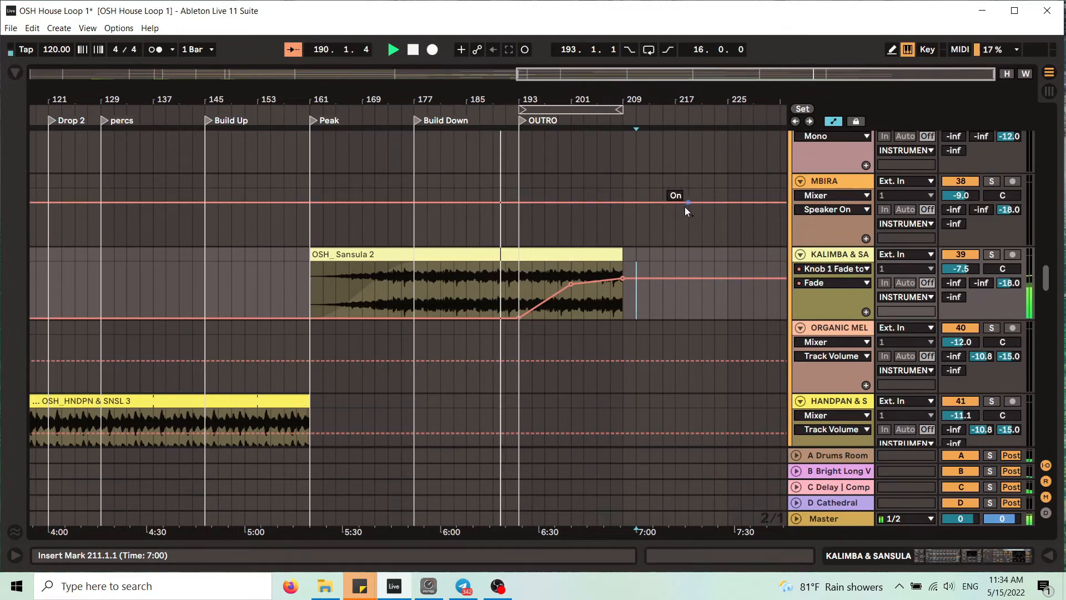
# Extend the OSH_BATA DRUM 2 clip on the BATA (AFRICAN) track to bar 209.
pyautogui.scroll(-10, 682, 252)
pyautogui.scroll(10, 683, 253)
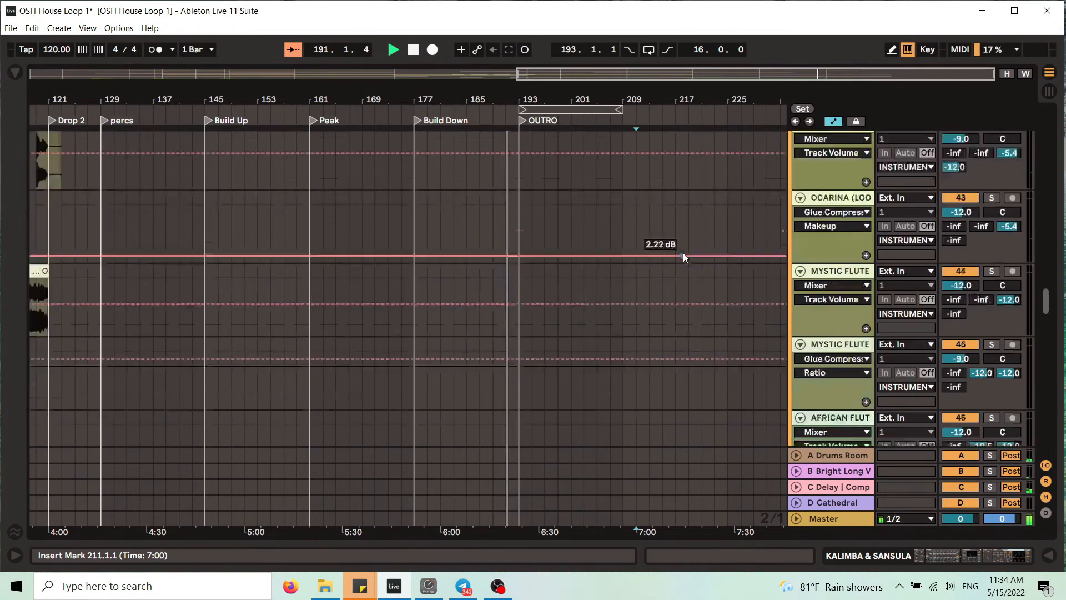
pyautogui.scroll(15, 686, 254)
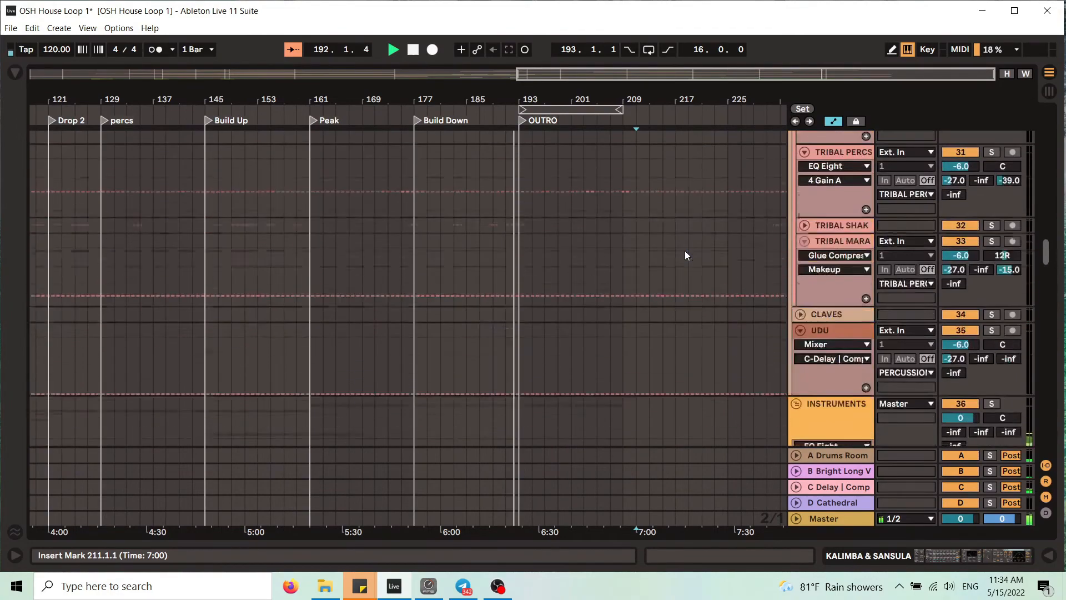
pyautogui.scroll(15, 685, 251)
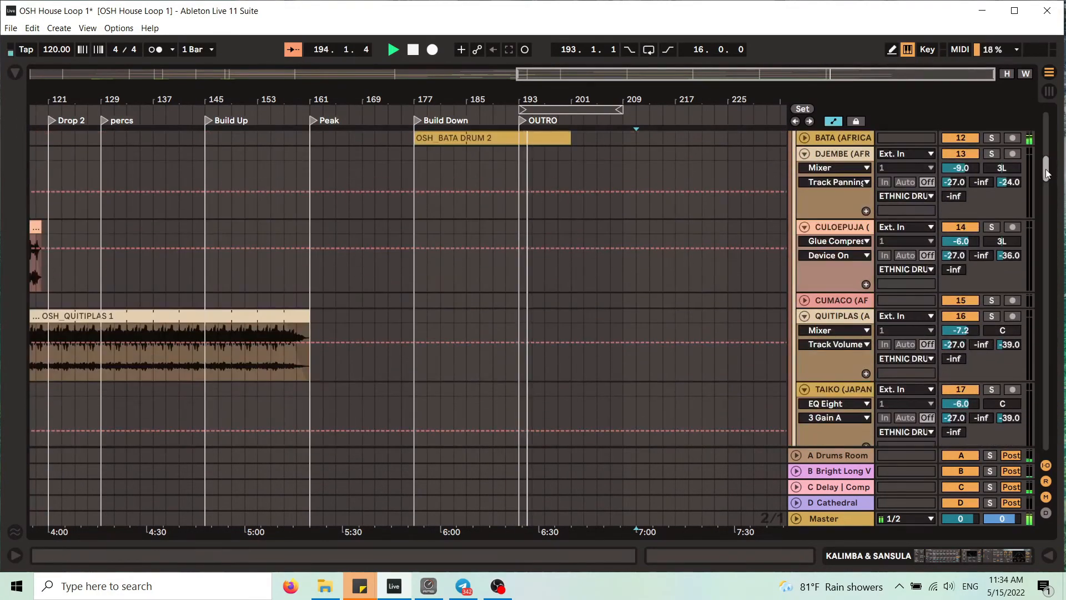
pyautogui.scroll(10, 577, 270)
pyautogui.scroll(-6, 577, 269)
pyautogui.click(565, 267)
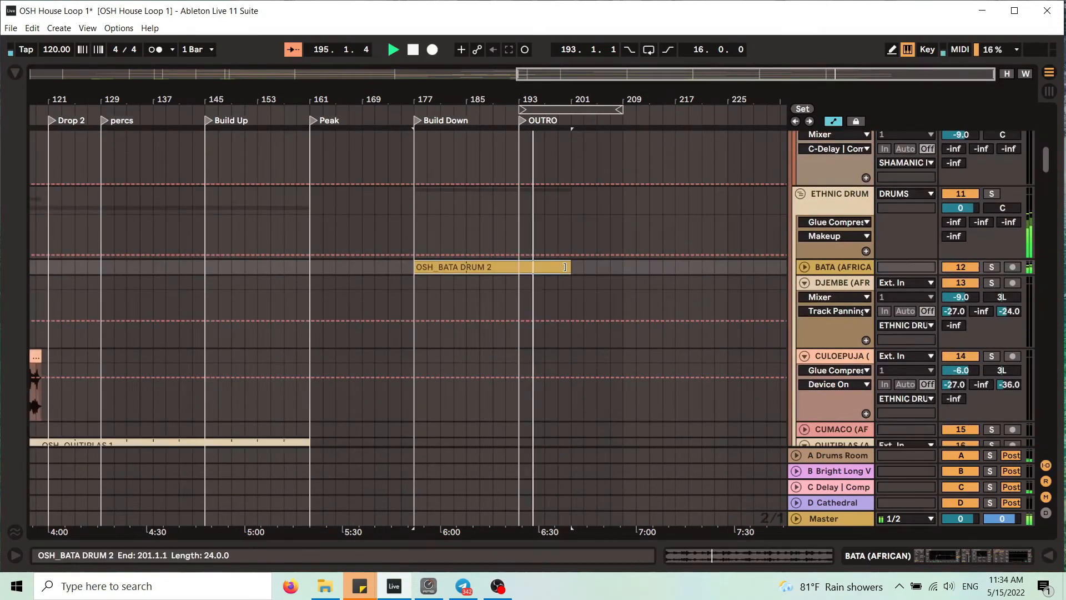
pyautogui.moveTo(572, 267); pyautogui.dragTo(623, 267)
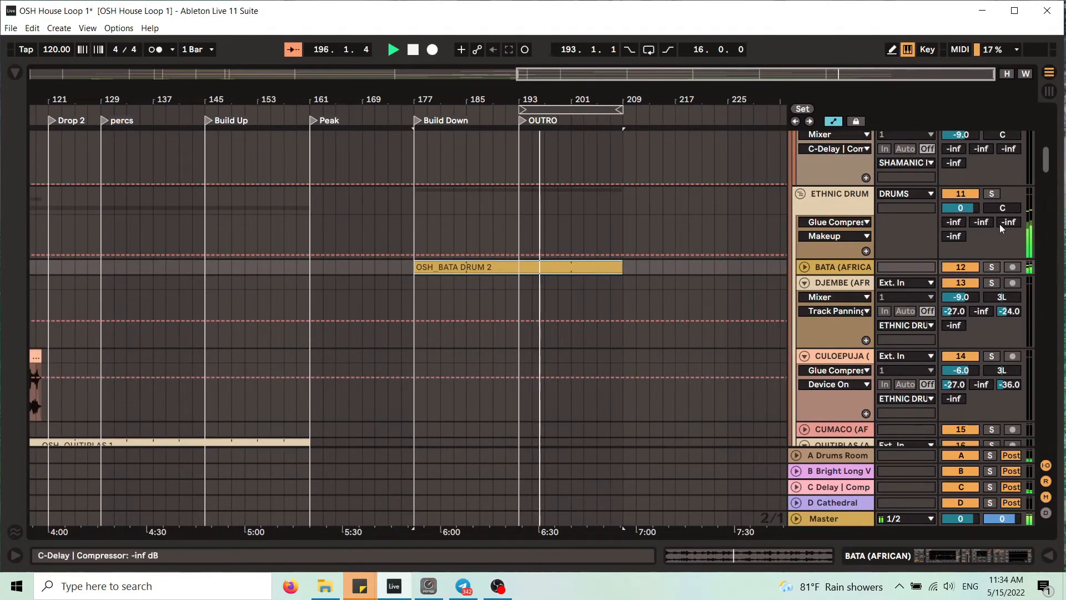
# Shorten the arrangement loop to the eight bars 201–209 of the OUTRO and turn looping on to hear the remaining tracks there.
pyautogui.moveTo(1051, 164)
pyautogui.mouseDown()
pyautogui.moveTo(1051, 127)
pyautogui.moveTo(1053, 166)
pyautogui.mouseUp()
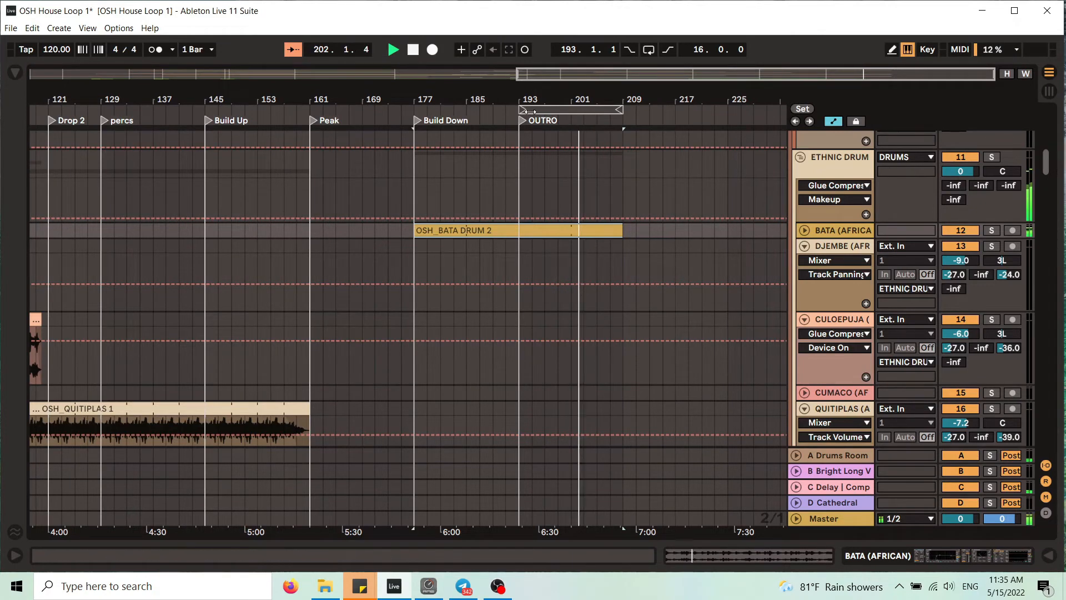
pyautogui.moveTo(525, 112); pyautogui.dragTo(595, 111)
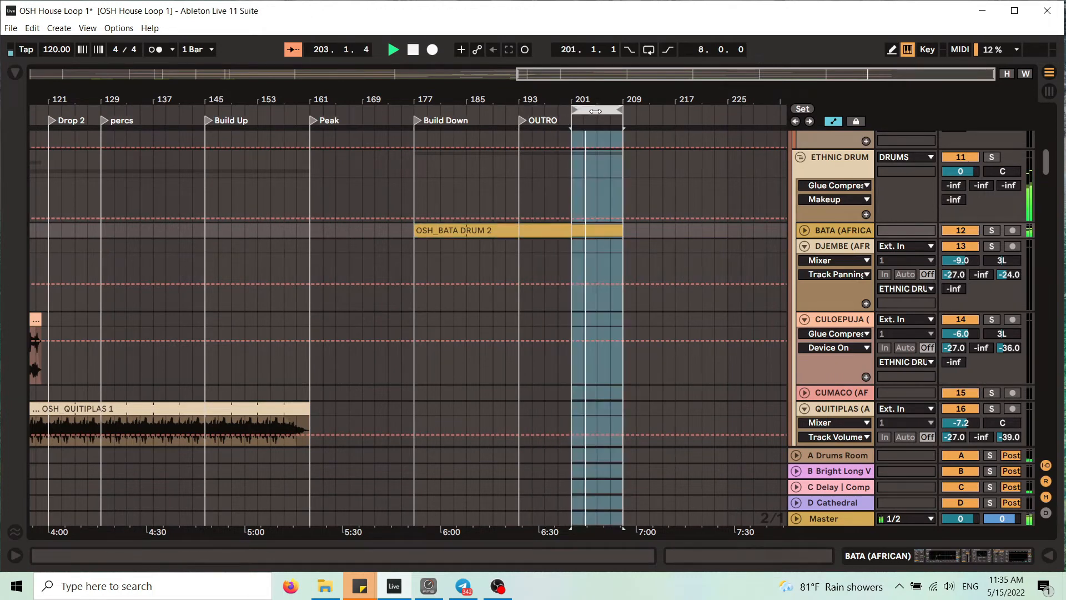
pyautogui.click(648, 50)
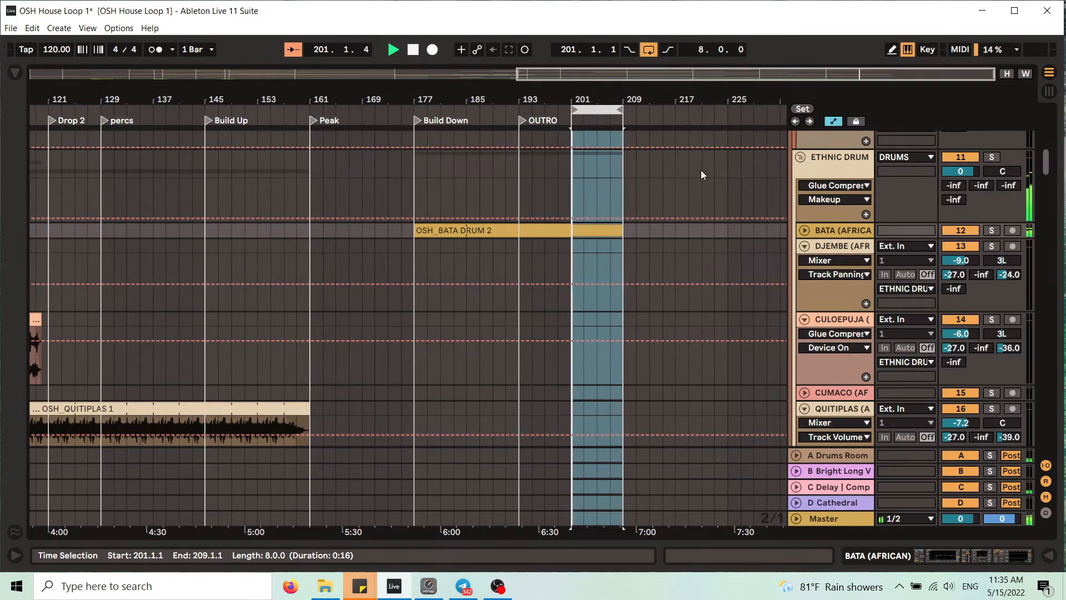
pyautogui.moveTo(610, 95); pyautogui.dragTo(611, 89)
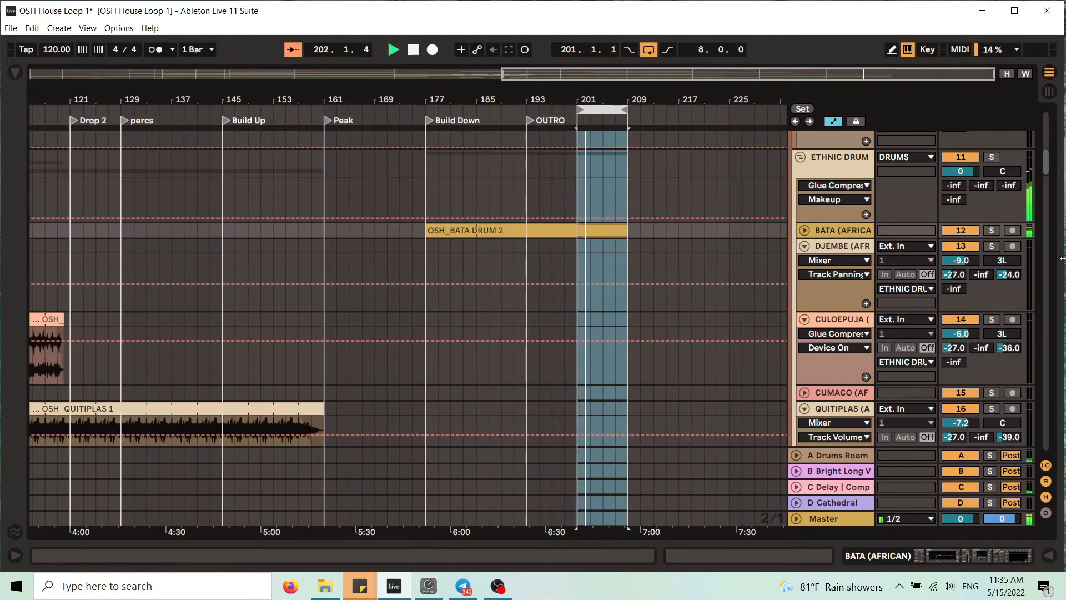
pyautogui.moveTo(1048, 160); pyautogui.dragTo(1047, 356)
pyautogui.scroll(8, 730, 300)
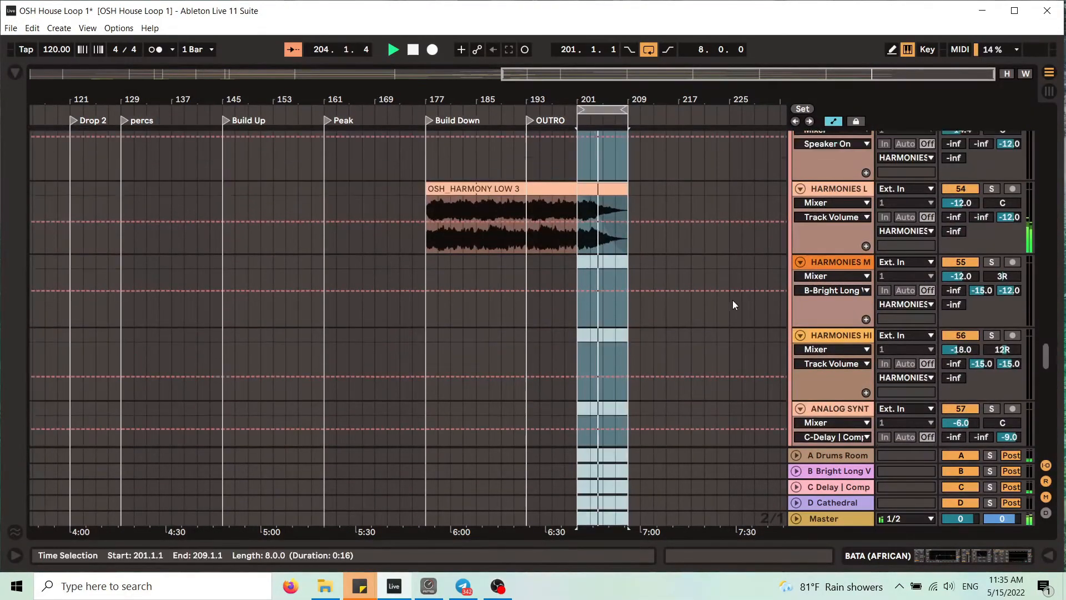
# Look through the remaining tracks in the OUTRO and move the eight-bar arrangement loop to bars 209–217.
pyautogui.scroll(10, 729, 298)
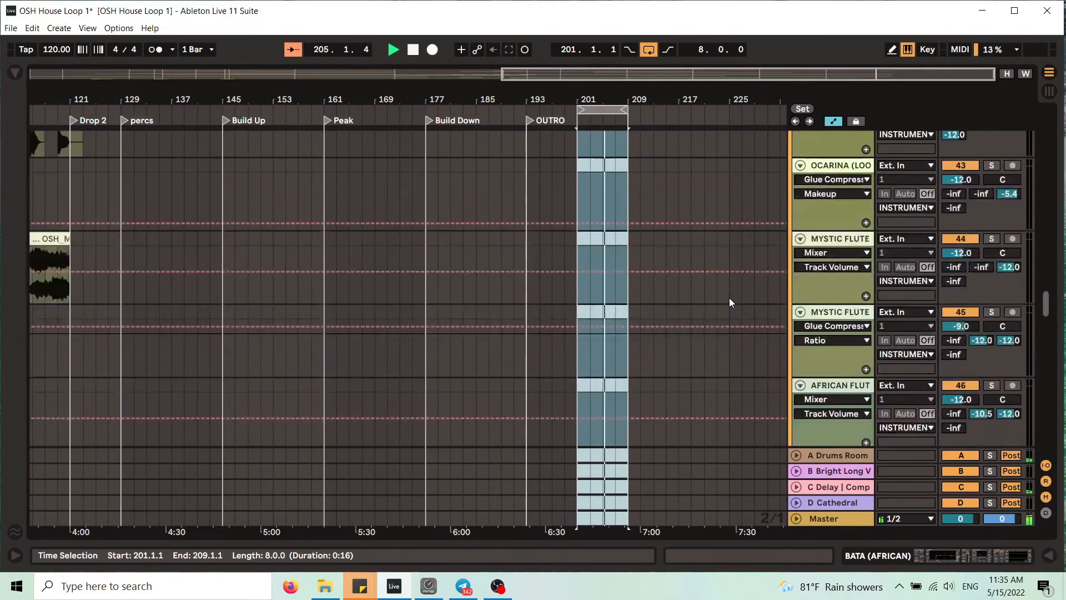
pyautogui.scroll(8, 636, 172)
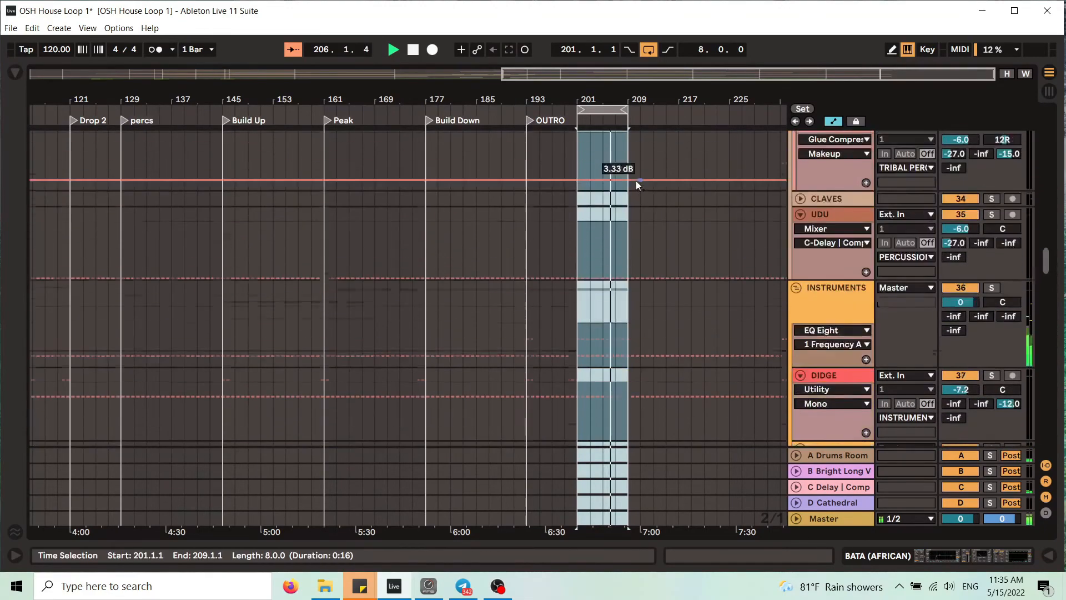
pyautogui.moveTo(1044, 252); pyautogui.dragTo(1065, 424)
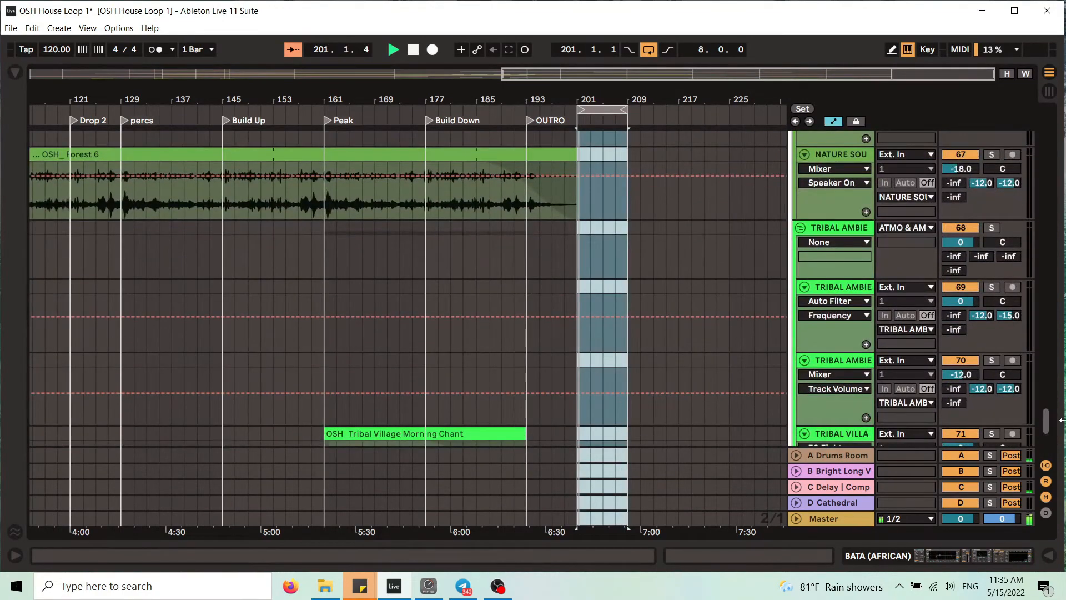
pyautogui.moveTo(600, 115); pyautogui.dragTo(652, 115)
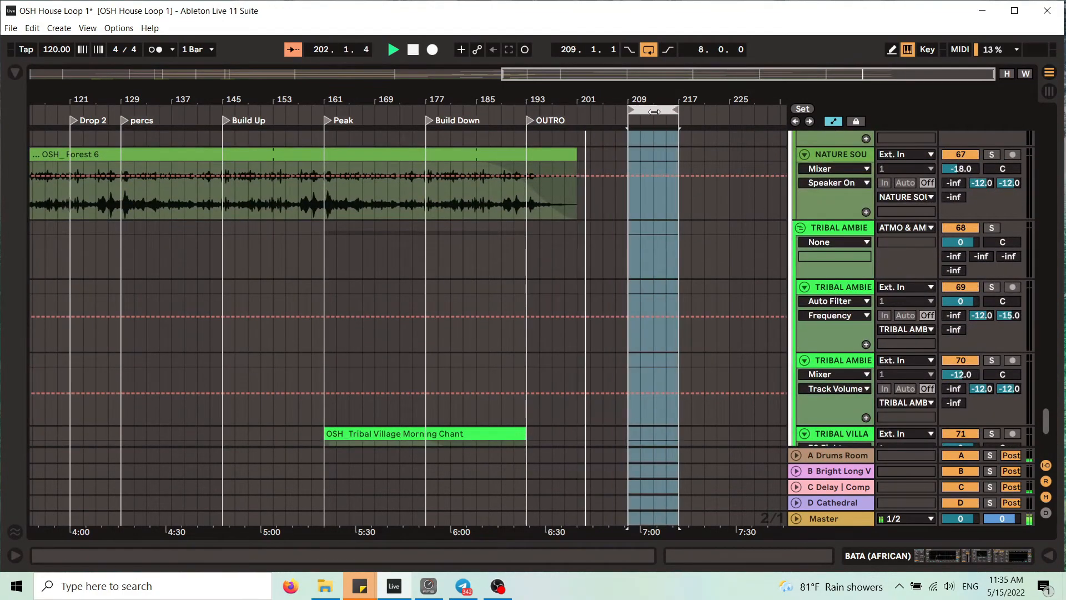
# Bring the Fade automation on the KALIMBA & SANSULA track down to its minimum at bar 217 and raise it to a peak at bar 205.
pyautogui.moveTo(1046, 421); pyautogui.dragTo(1047, 277)
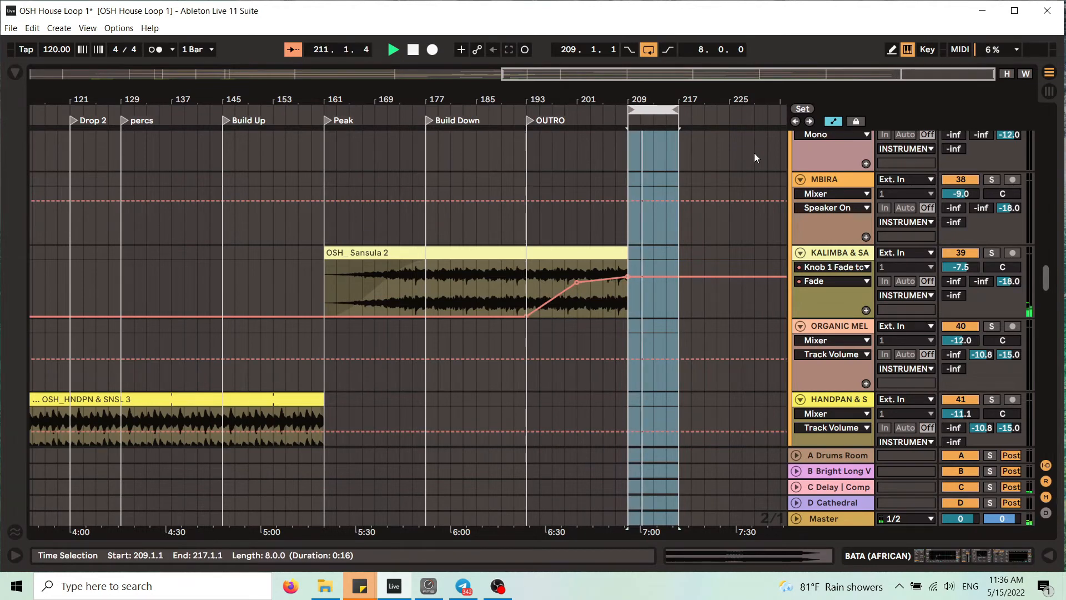
pyautogui.click(678, 276)
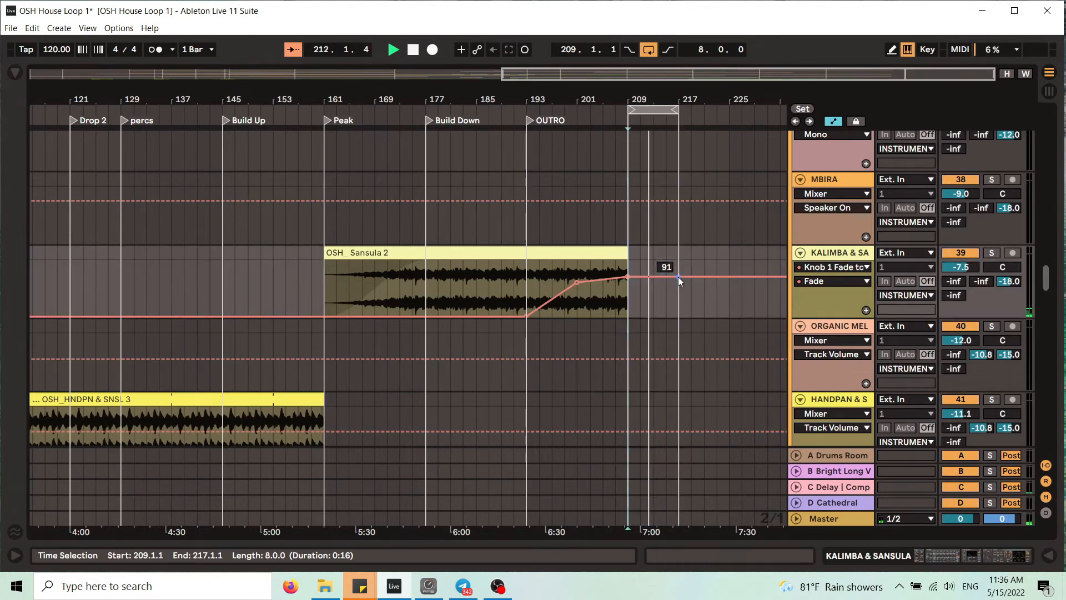
pyautogui.moveTo(678, 277); pyautogui.dragTo(679, 316)
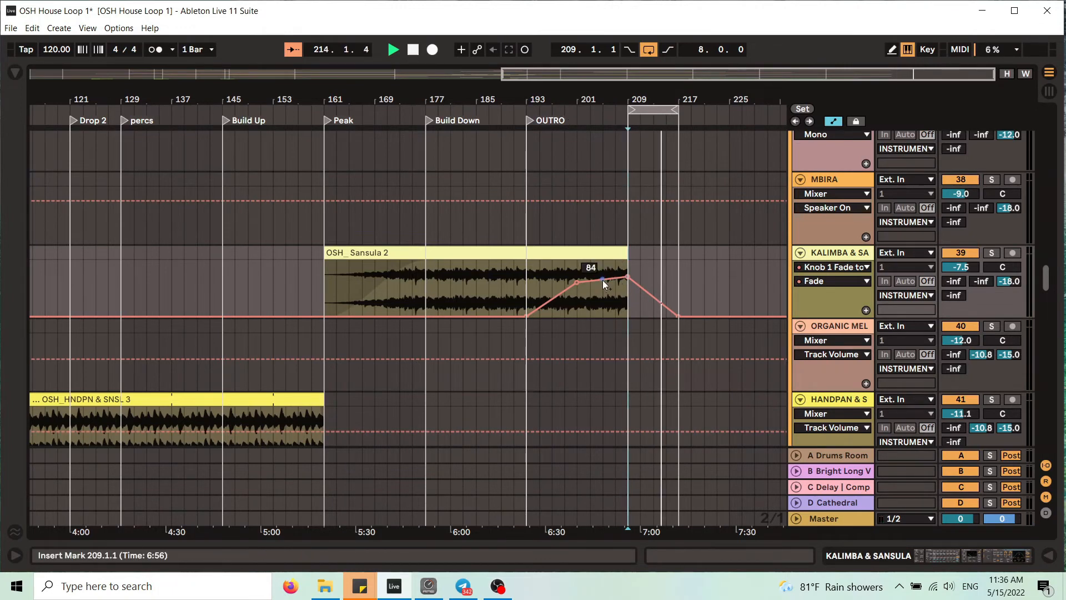
pyautogui.moveTo(602, 279); pyautogui.dragTo(603, 261)
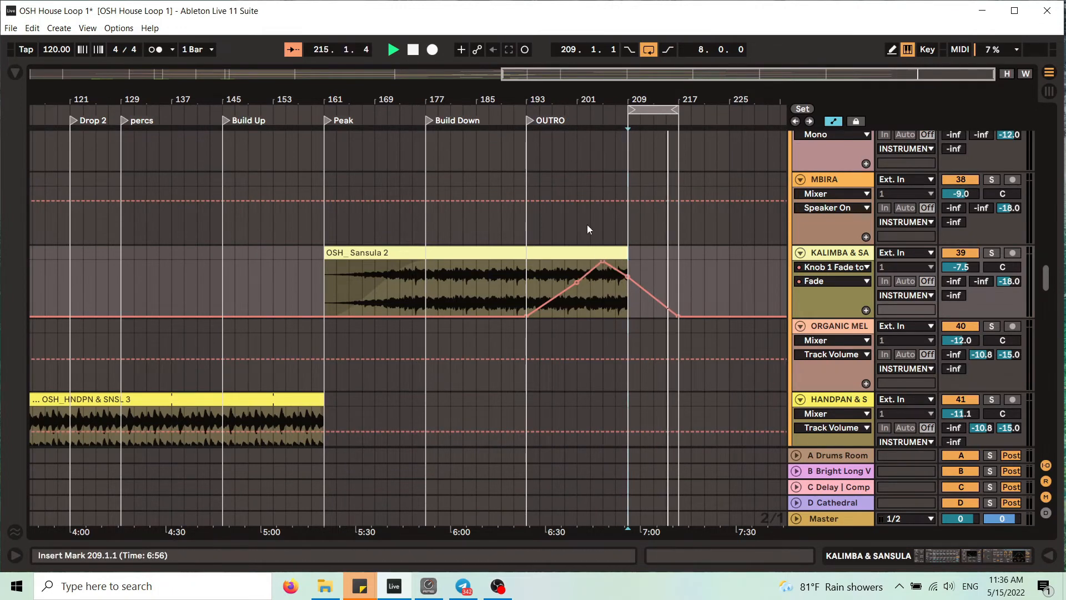
# Play the track from the OUTRO marker and raise the Fade automation point at bar 209 level with the bar 205 peak.
pyautogui.click(531, 119)
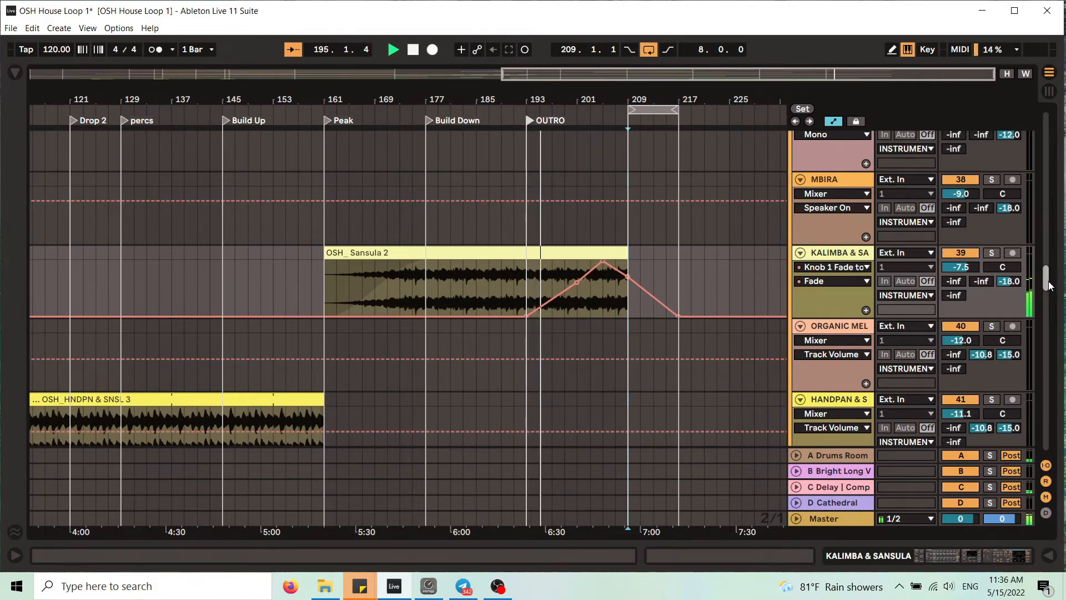
pyautogui.moveTo(1046, 277)
pyautogui.mouseDown()
pyautogui.moveTo(1054, 146)
pyautogui.moveTo(1046, 273)
pyautogui.moveTo(1052, 315)
pyautogui.moveTo(1058, 293)
pyautogui.moveTo(1061, 307)
pyautogui.moveTo(1049, 430)
pyautogui.moveTo(1054, 275)
pyautogui.mouseUp()
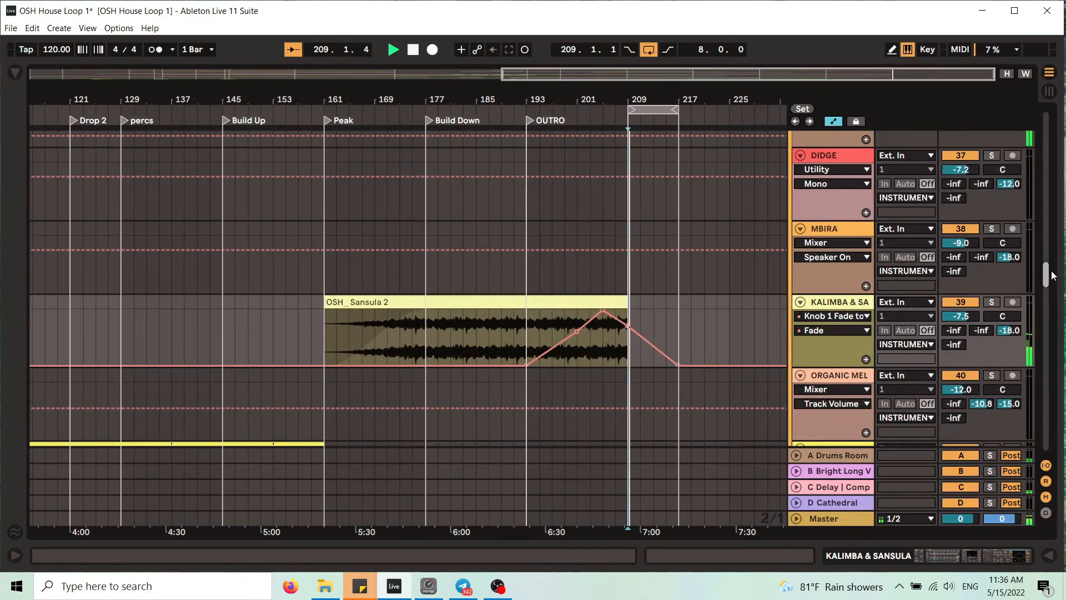
pyautogui.moveTo(628, 97); pyautogui.dragTo(642, 183)
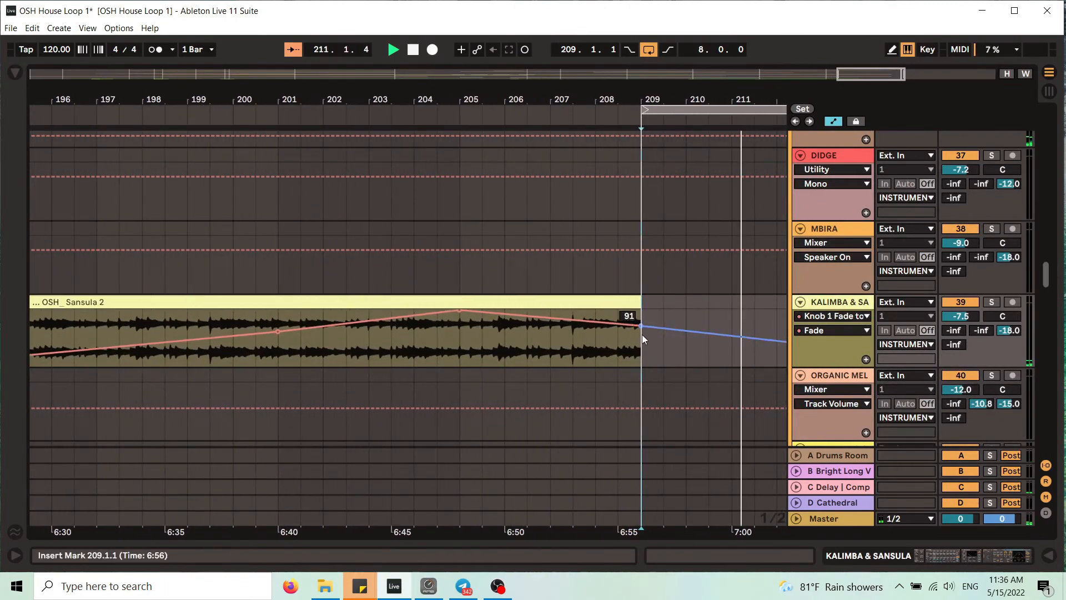
pyautogui.moveTo(642, 326); pyautogui.dragTo(641, 310)
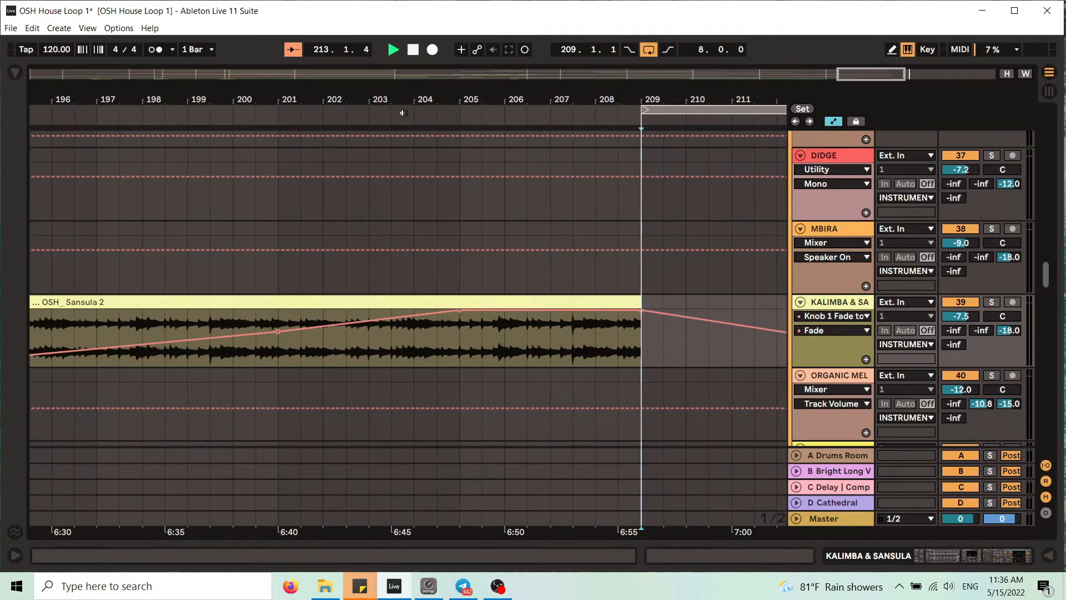
# Drop the Fade automation after the OSH_ Sansula 2 clip to its minimum at bar 211 and replay the end of the OUTRO.
pyautogui.moveTo(512, 95); pyautogui.dragTo(436, 68)
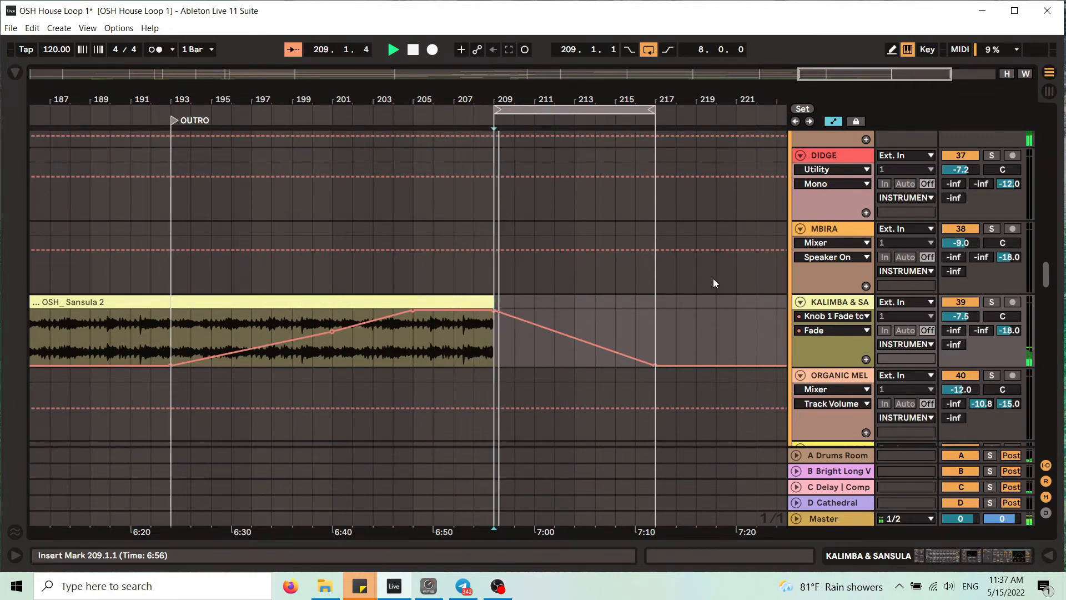
pyautogui.moveTo(567, 97); pyautogui.dragTo(590, 75)
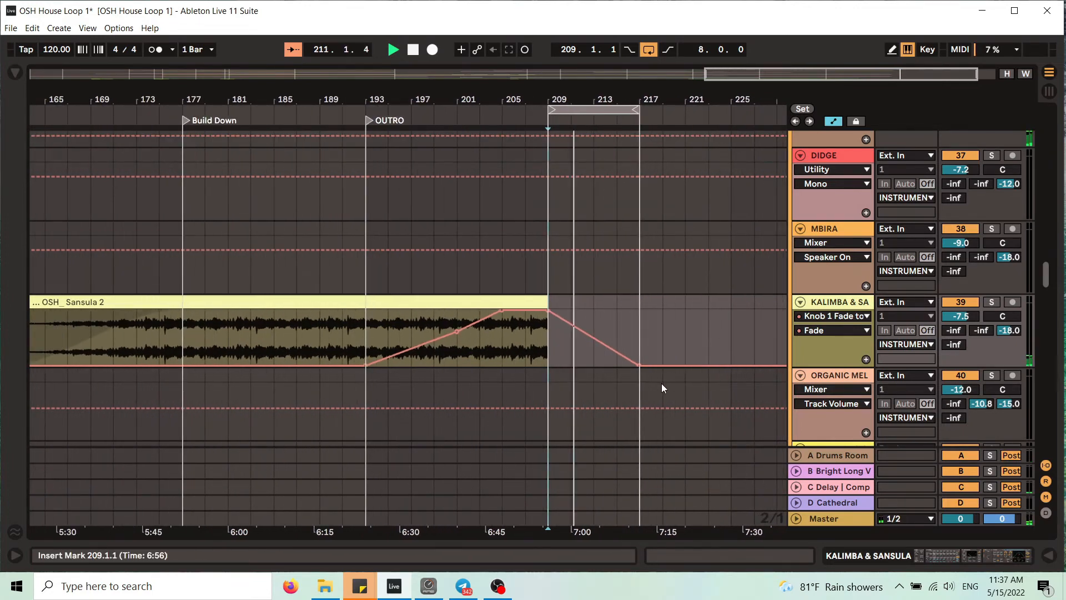
pyautogui.moveTo(594, 339); pyautogui.dragTo(571, 365)
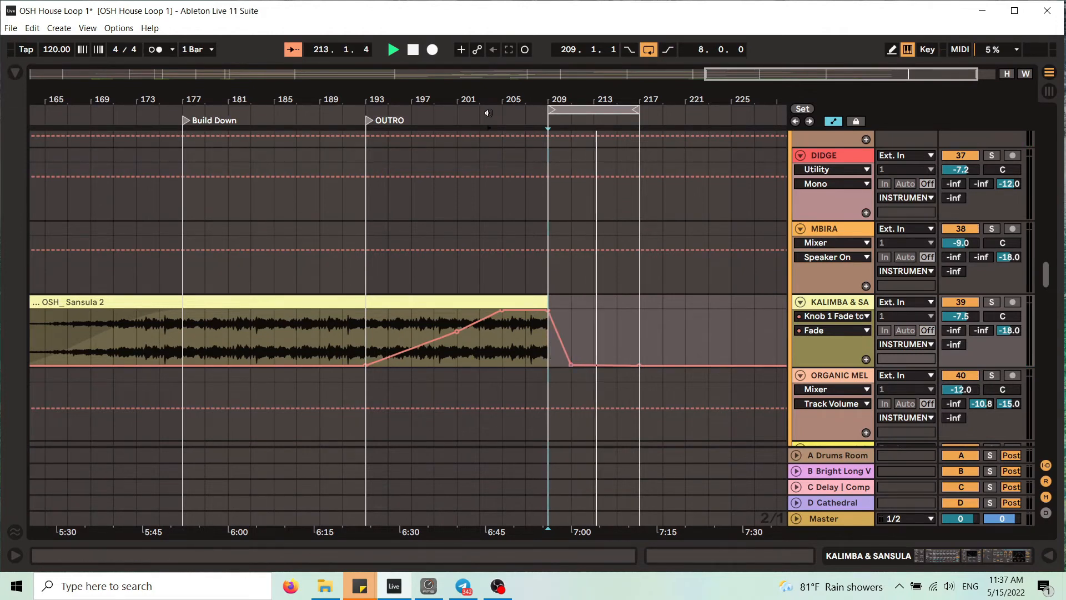
pyautogui.click(488, 113)
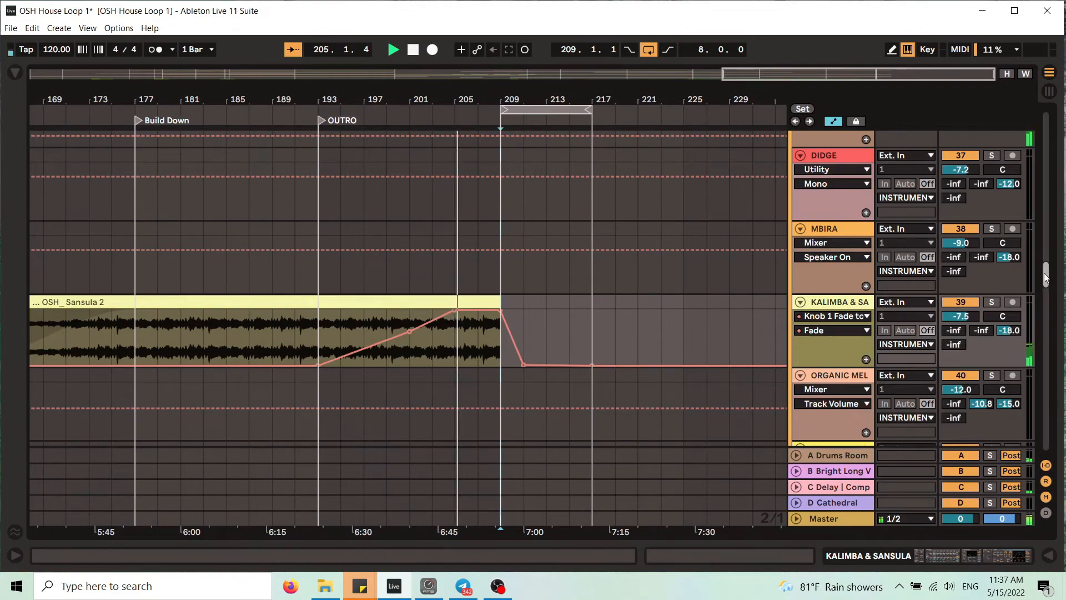
pyautogui.moveTo(1046, 278)
pyautogui.mouseDown()
pyautogui.moveTo(1037, 151)
pyautogui.moveTo(1047, 295)
pyautogui.moveTo(1048, 281)
pyautogui.mouseUp()
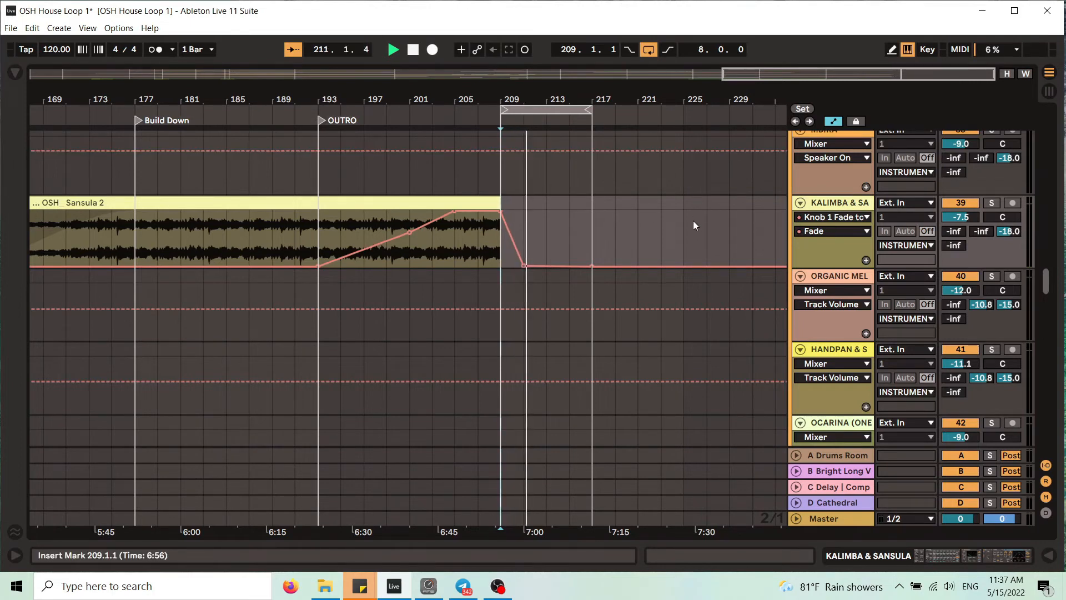
# Stop playback and shorten the arrangement loop to the four bars 209–213.
pyautogui.press('space')
pyautogui.moveTo(527, 116)
pyautogui.mouseDown()
pyautogui.moveTo(503, 109)
pyautogui.moveTo(558, 113)
pyautogui.moveTo(540, 111)
pyautogui.mouseUp()
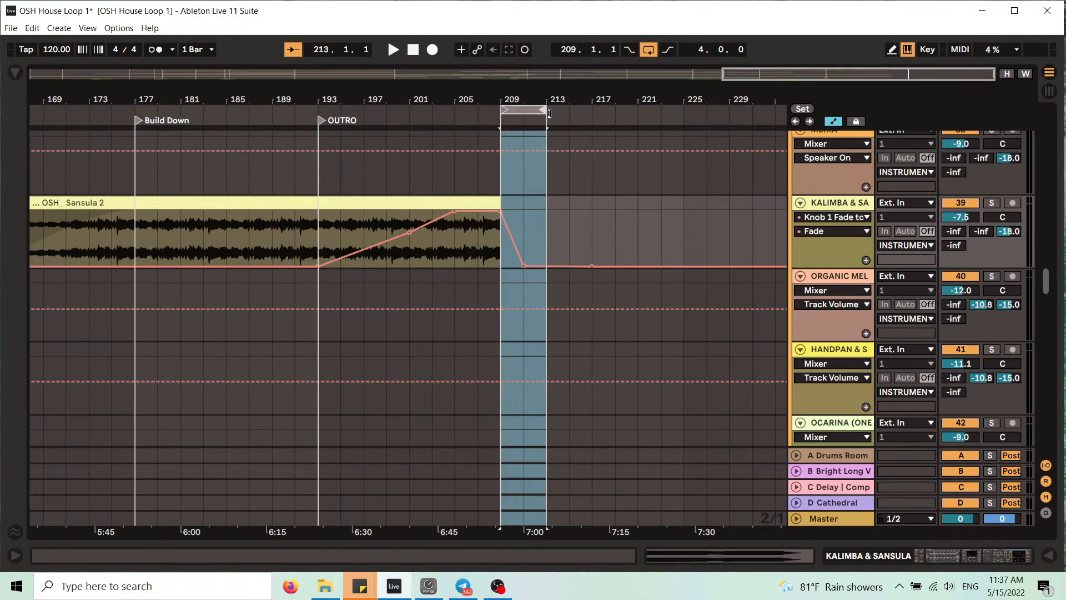
pyautogui.moveTo(1047, 283); pyautogui.dragTo(1057, 472)
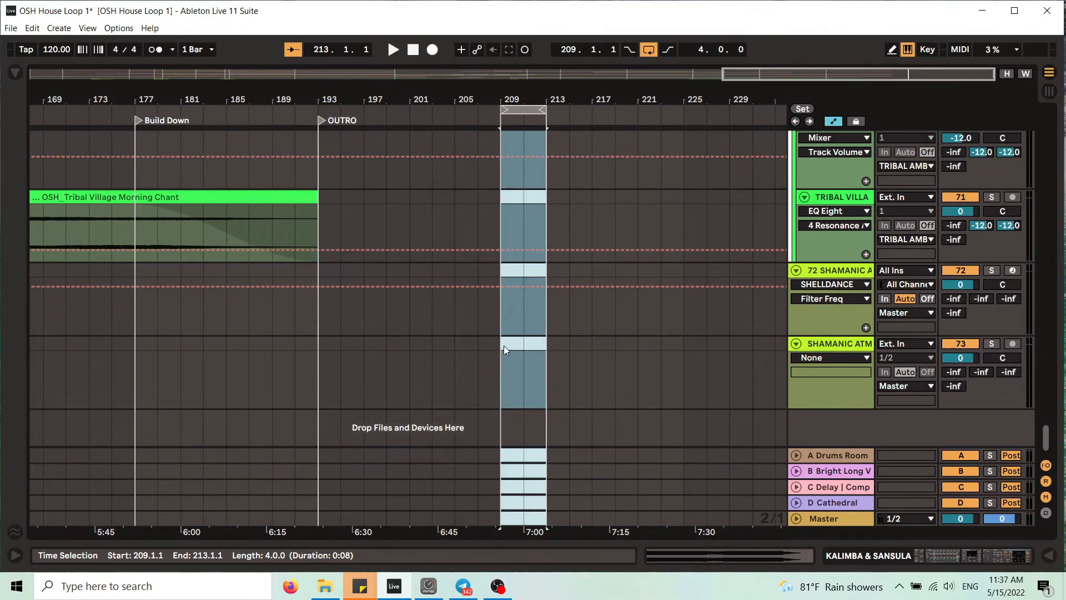
pyautogui.moveTo(504, 346); pyautogui.dragTo(538, 349)
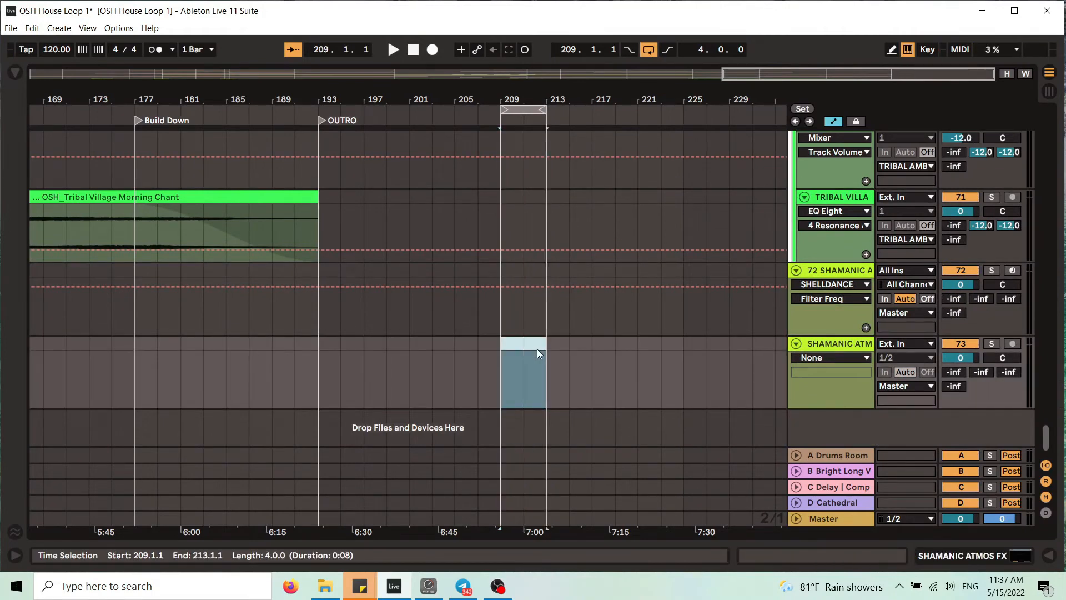
pyautogui.rightClick(536, 346)
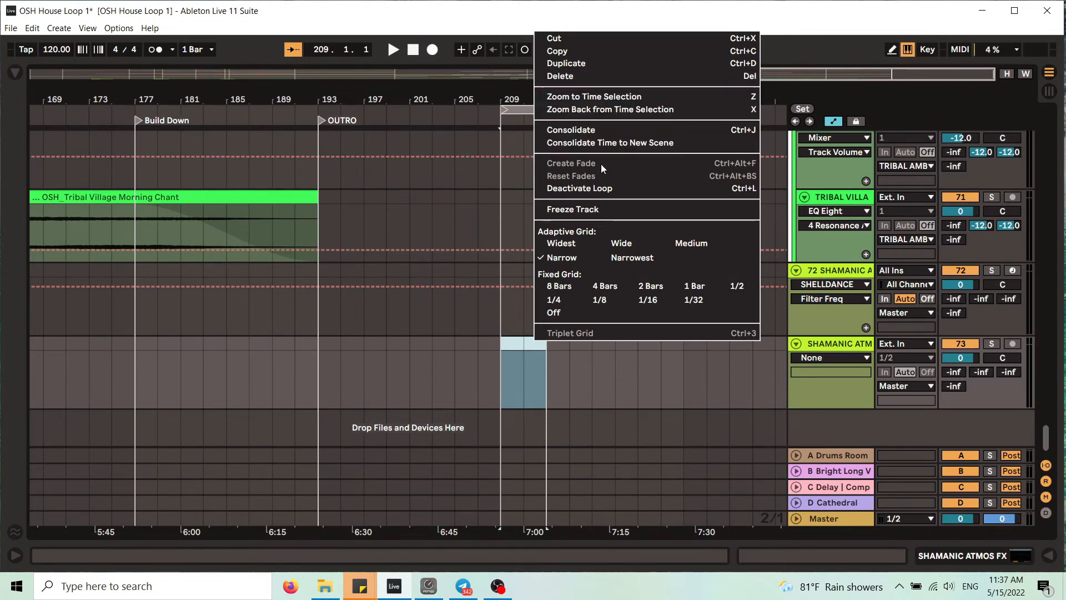
pyautogui.click(516, 336)
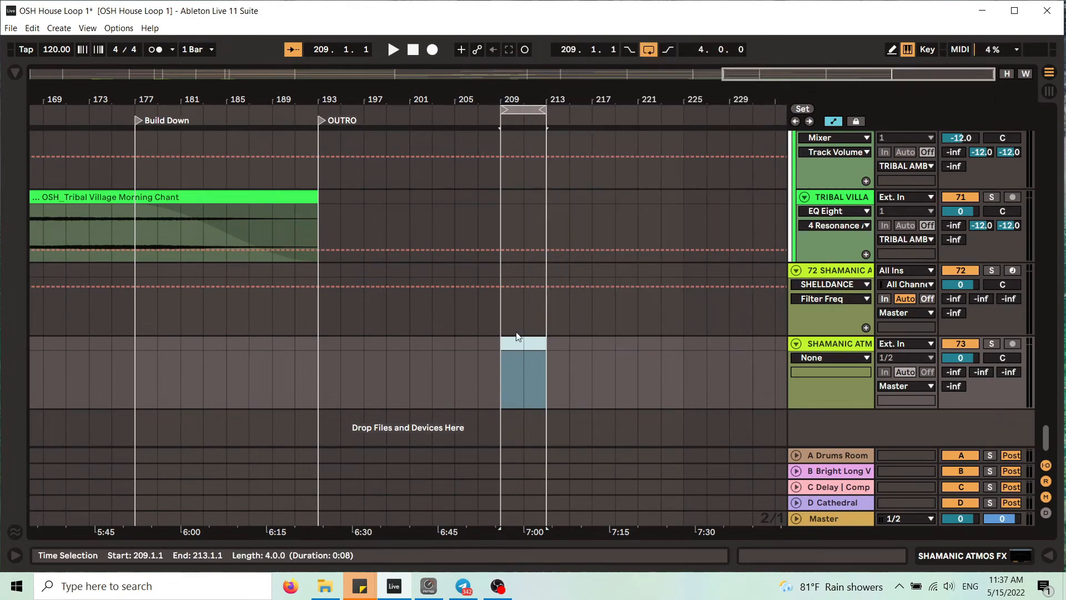
pyautogui.click(522, 114)
# Switch to the Session View, hide the device view and bring up the last clips of the FLUTE FX track.
pyautogui.press('Tab')
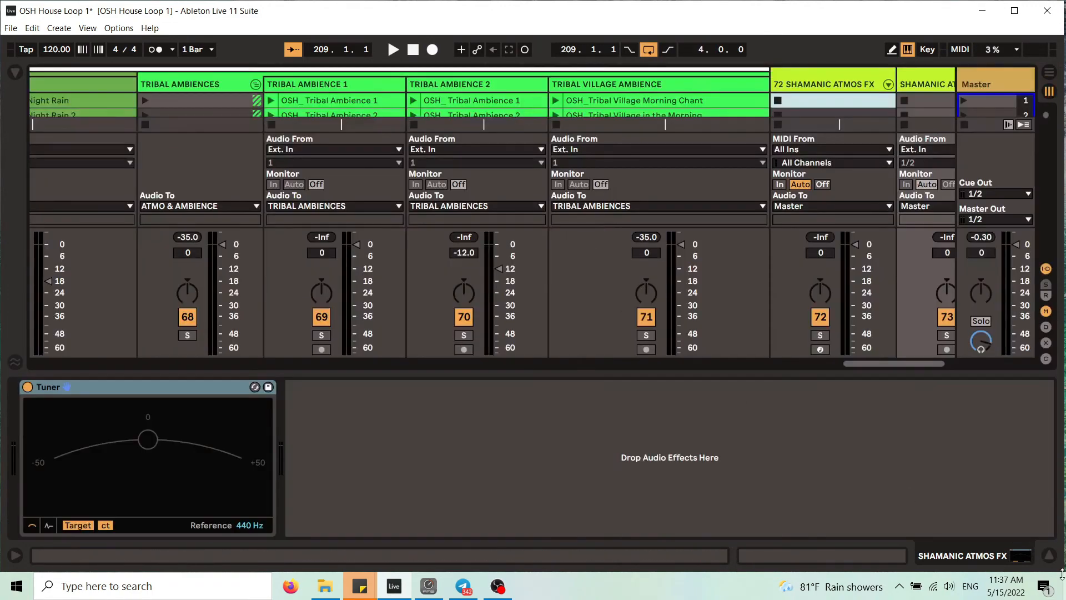
pyautogui.click(1048, 557)
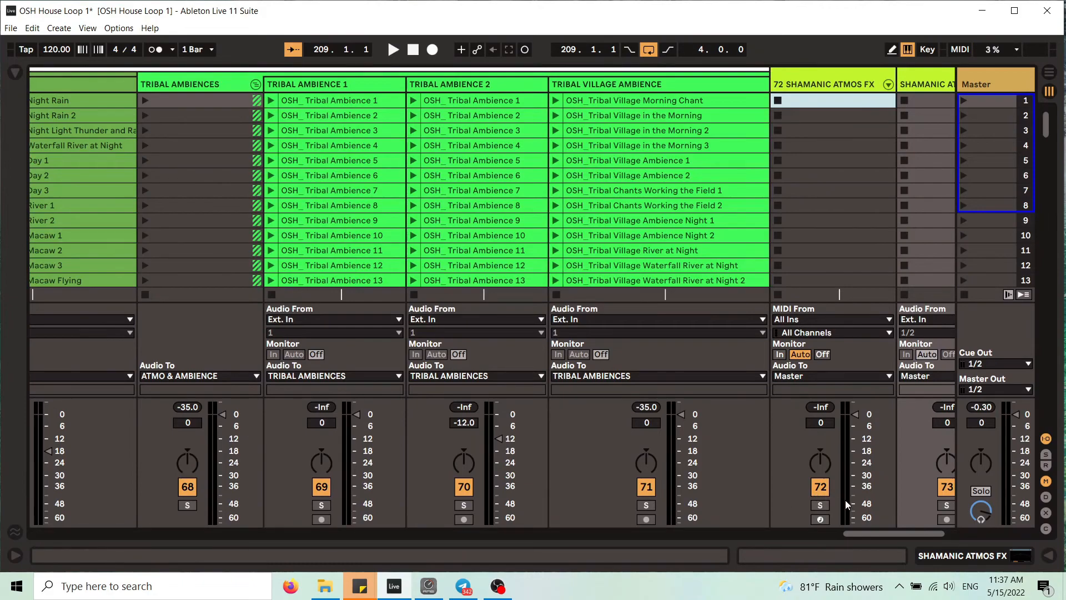
pyautogui.moveTo(866, 535); pyautogui.dragTo(563, 552)
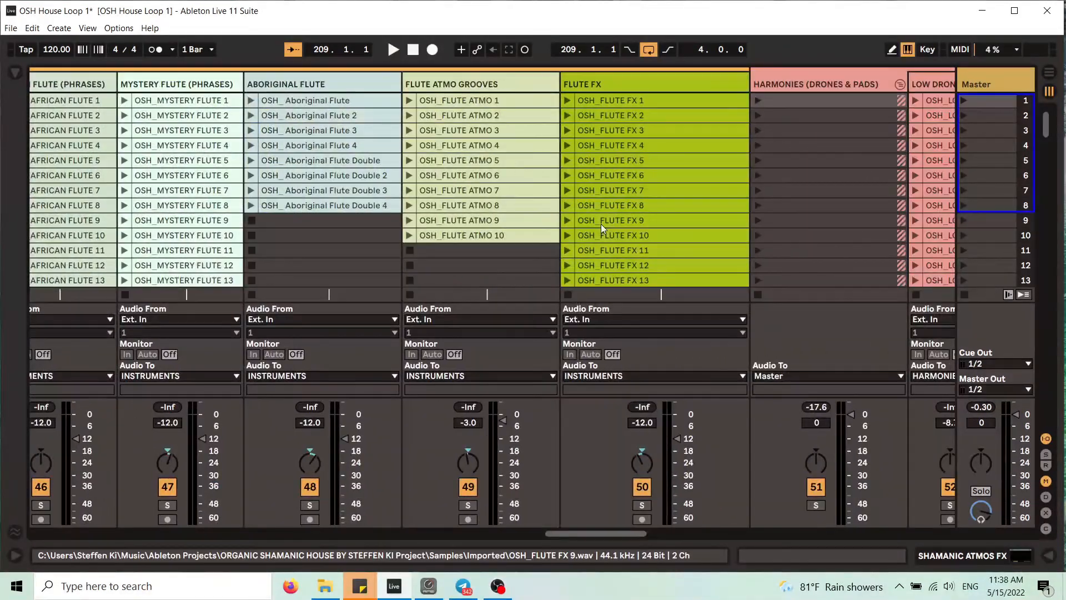
pyautogui.scroll(-4, 601, 225)
pyautogui.scroll(-4, 601, 224)
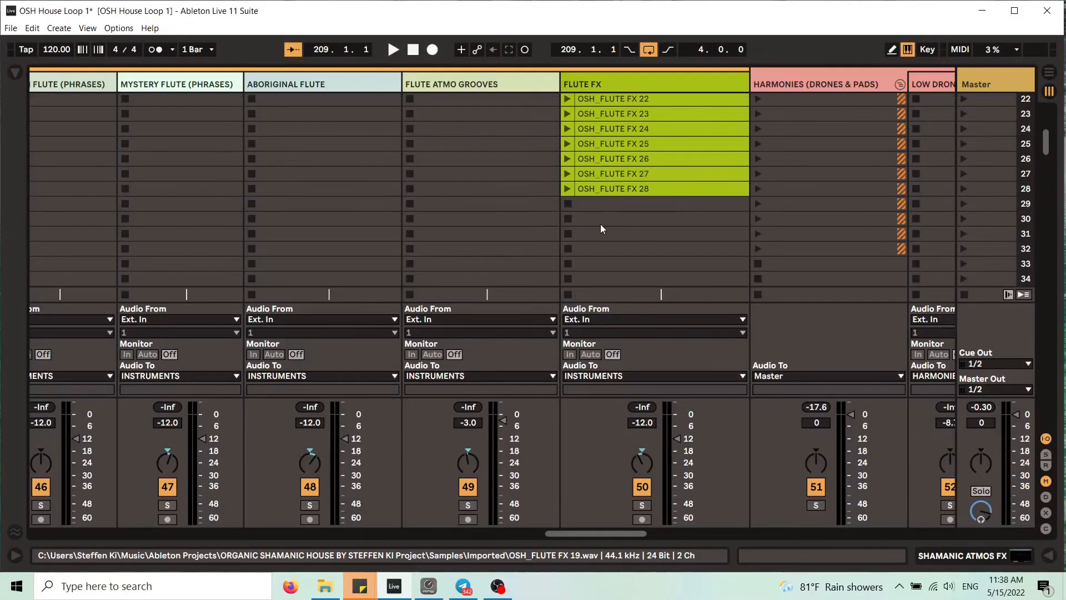
# Audition the OSH_FLUTE FX clips 28, 27, 26, 25, 22 and 23 as a closing effect.
pyautogui.click(568, 189)
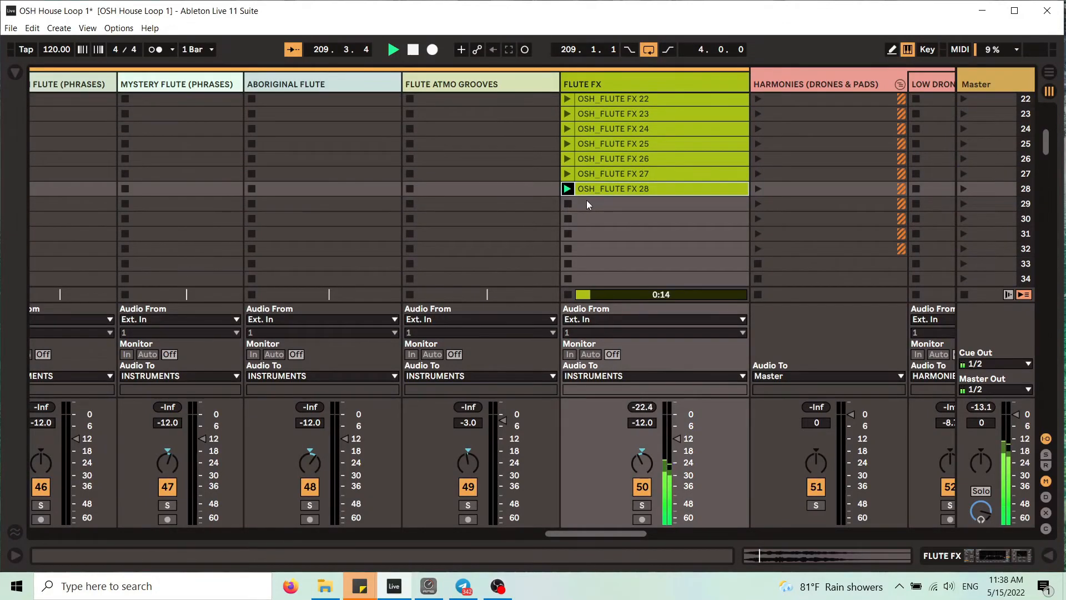
pyautogui.click(568, 174)
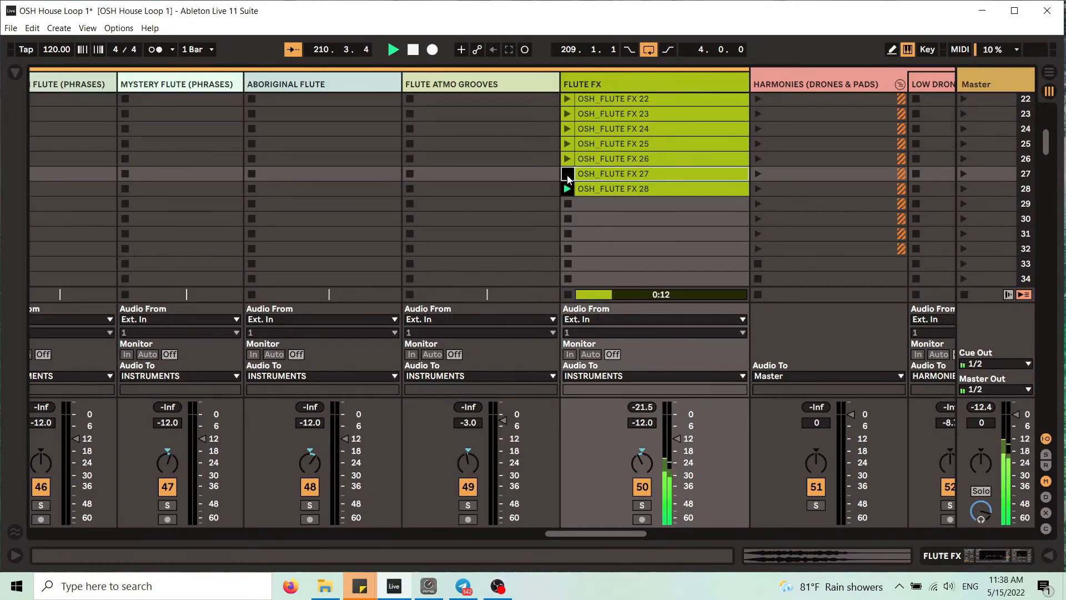
pyautogui.click(567, 159)
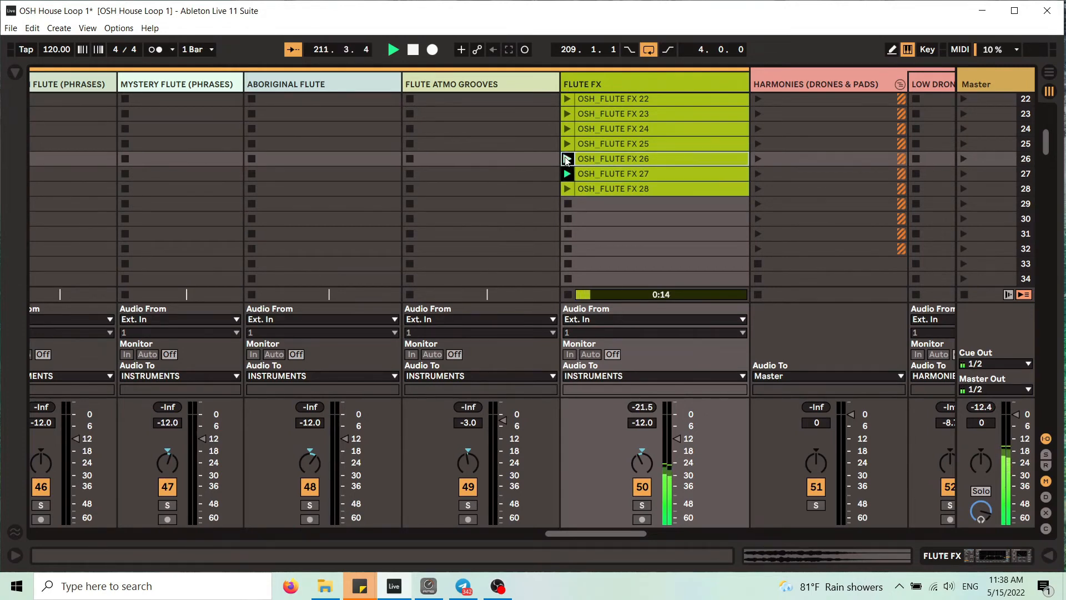
pyautogui.click(567, 144)
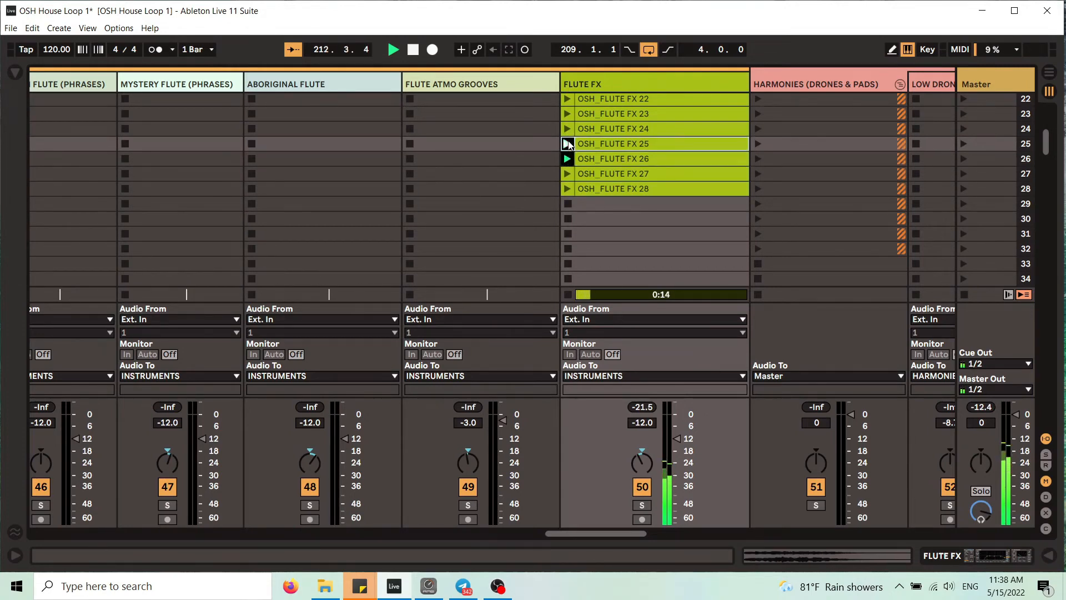
pyautogui.scroll(3, 568, 143)
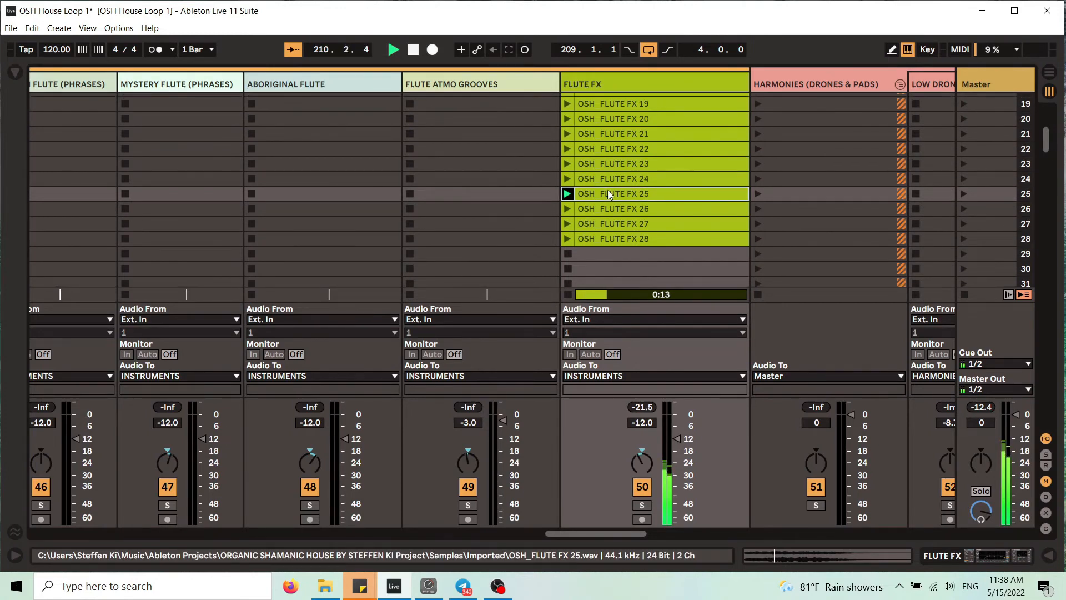
pyautogui.click(568, 149)
pyautogui.scroll(3, 589, 159)
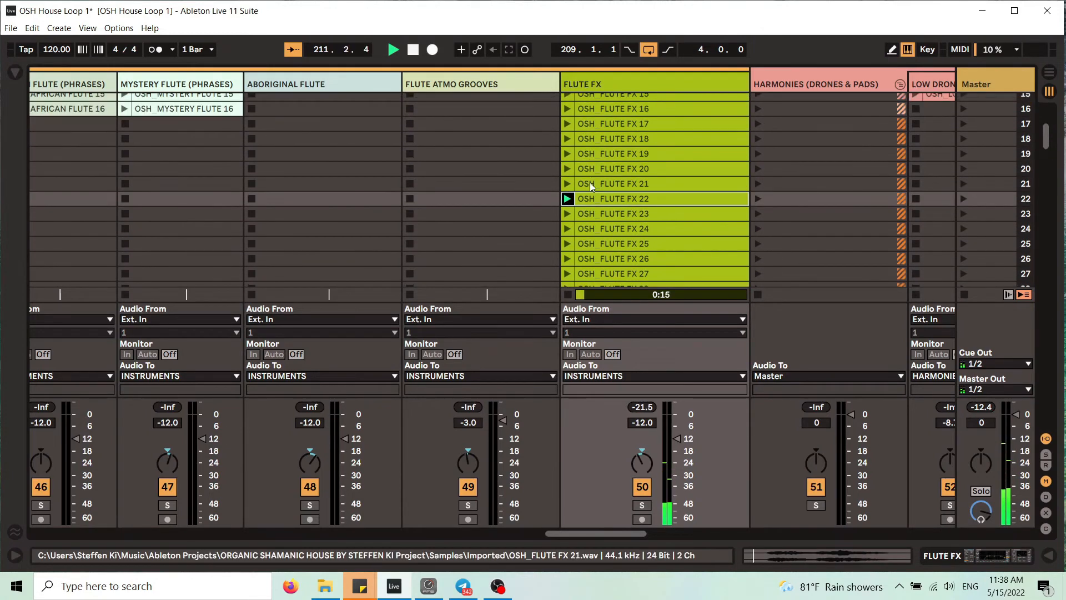
pyautogui.click(568, 215)
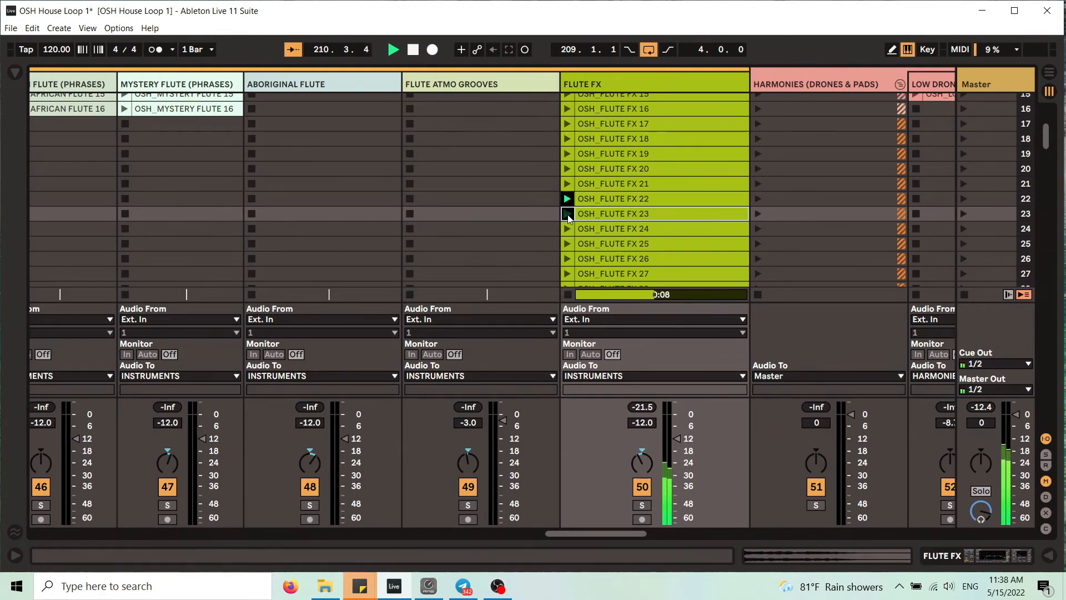
# Copy the OSH_FLUTE FX 23 clip and return to the Arrangement View.
pyautogui.rightClick(601, 212)
pyautogui.click(621, 223)
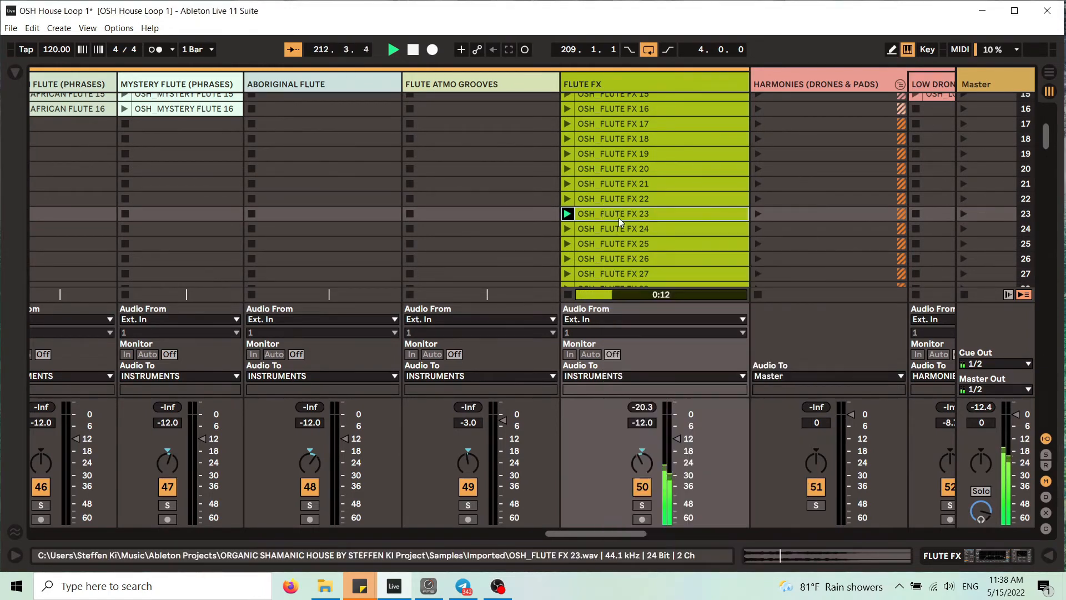
pyautogui.press('Tab')
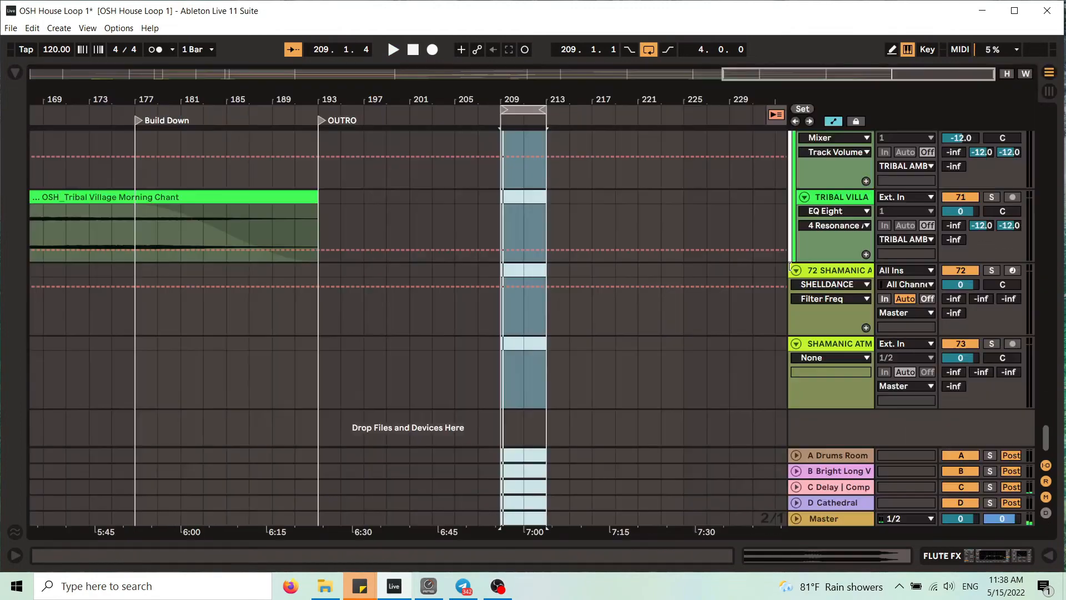
pyautogui.scroll(6, 665, 331)
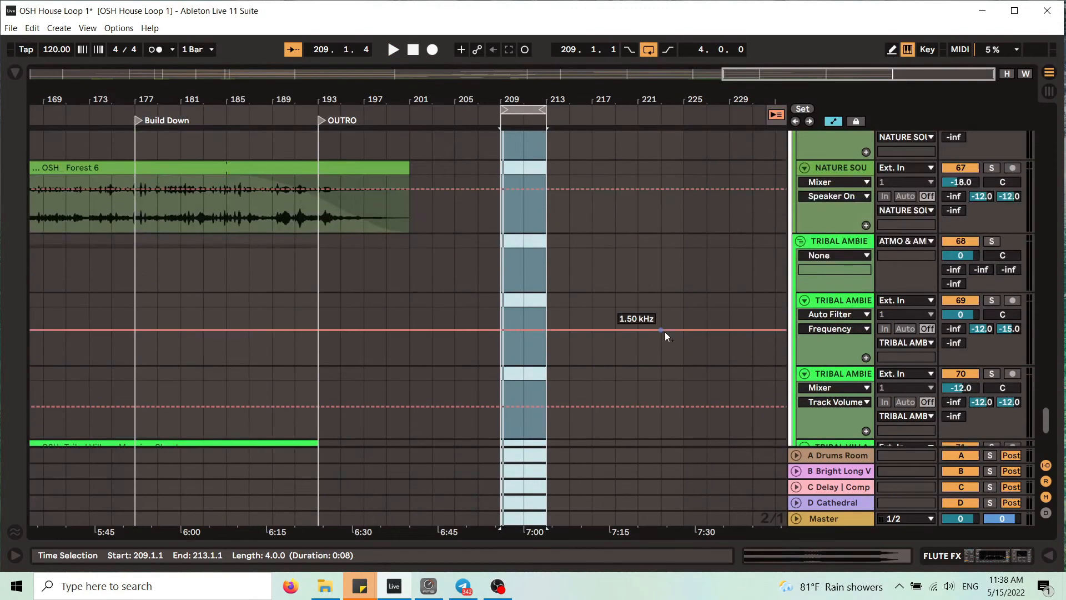
pyautogui.scroll(6, 664, 331)
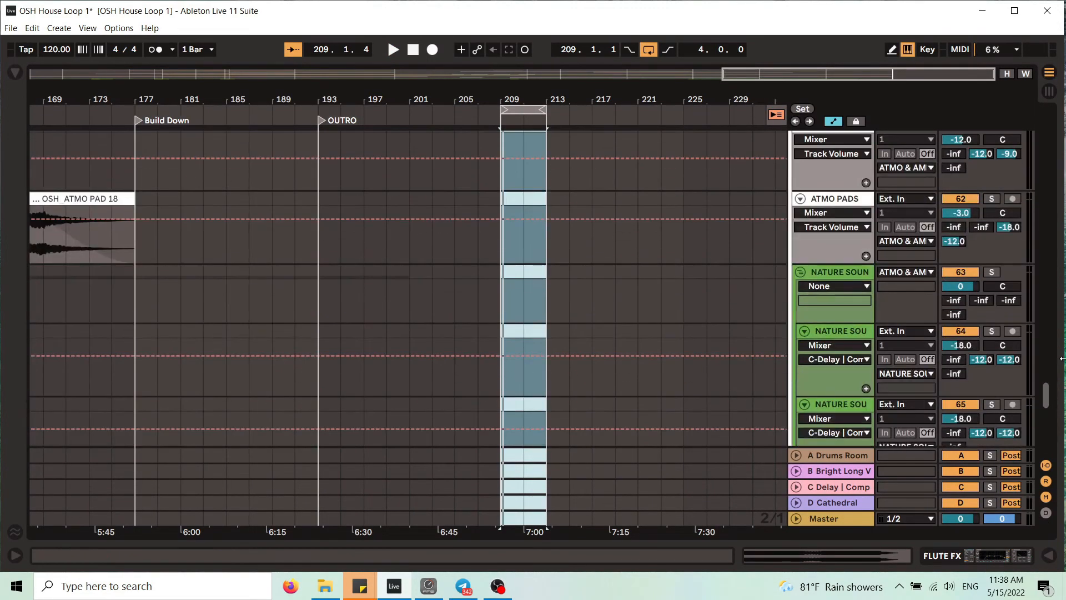
pyautogui.moveTo(1046, 402); pyautogui.dragTo(1045, 437)
pyautogui.click(530, 341)
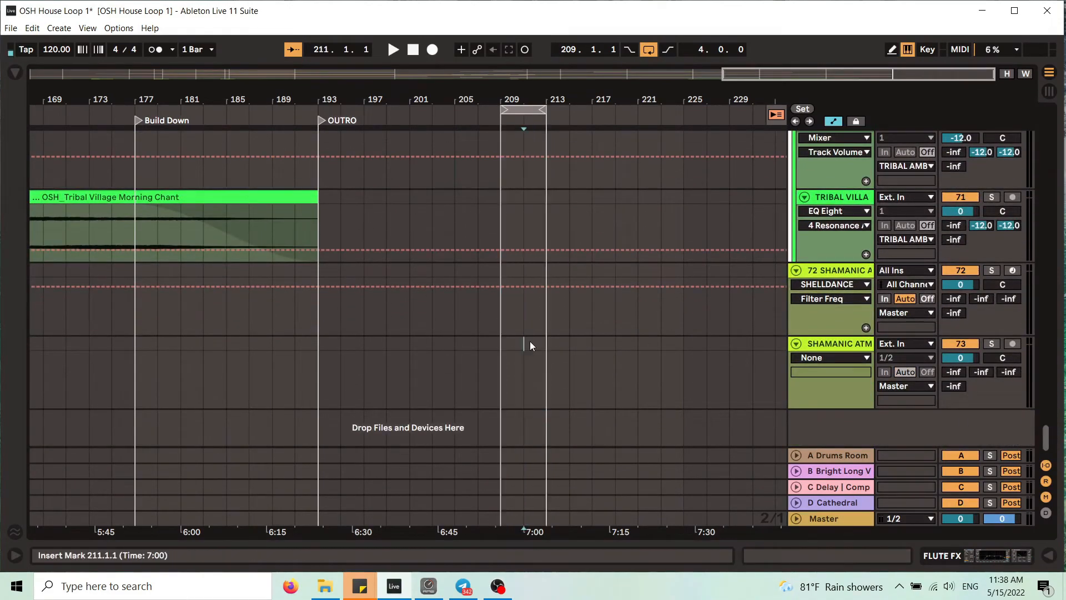
pyautogui.scroll(3, 530, 345)
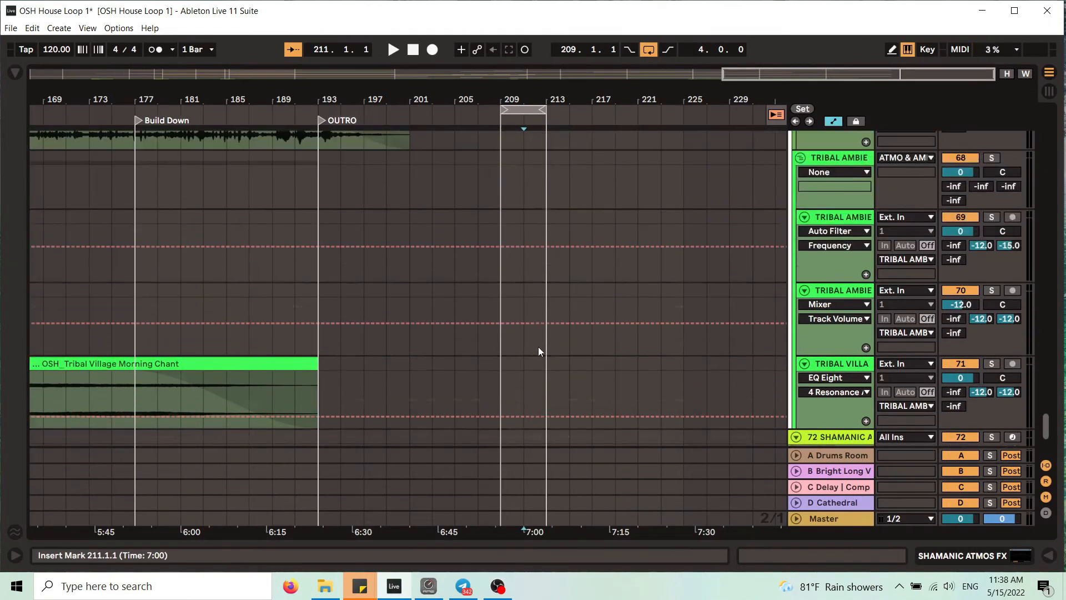
pyautogui.scroll(-3, 537, 346)
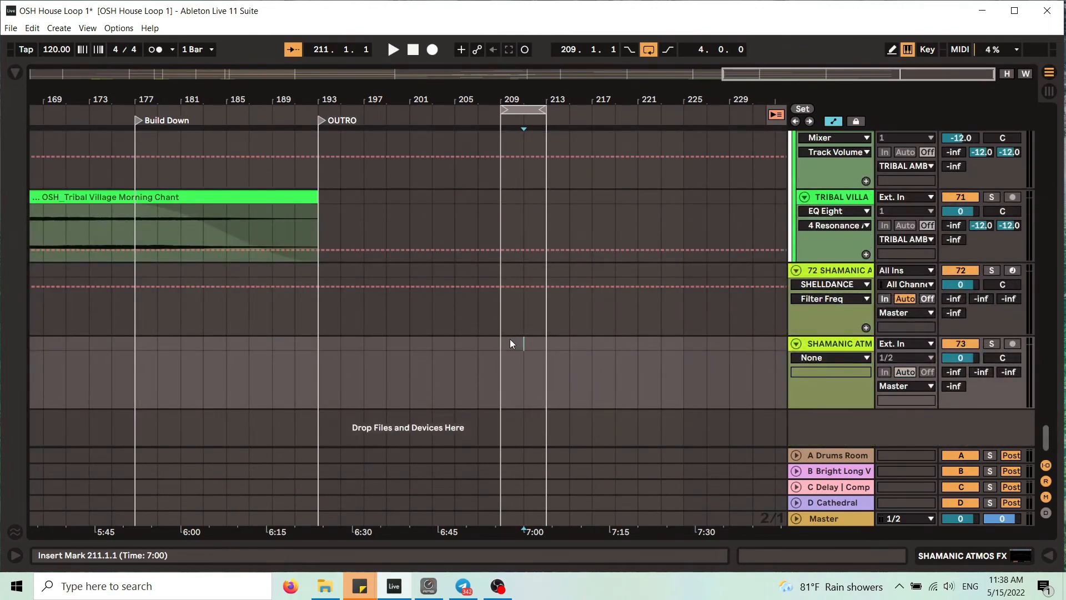
pyautogui.moveTo(508, 341); pyautogui.dragTo(538, 348)
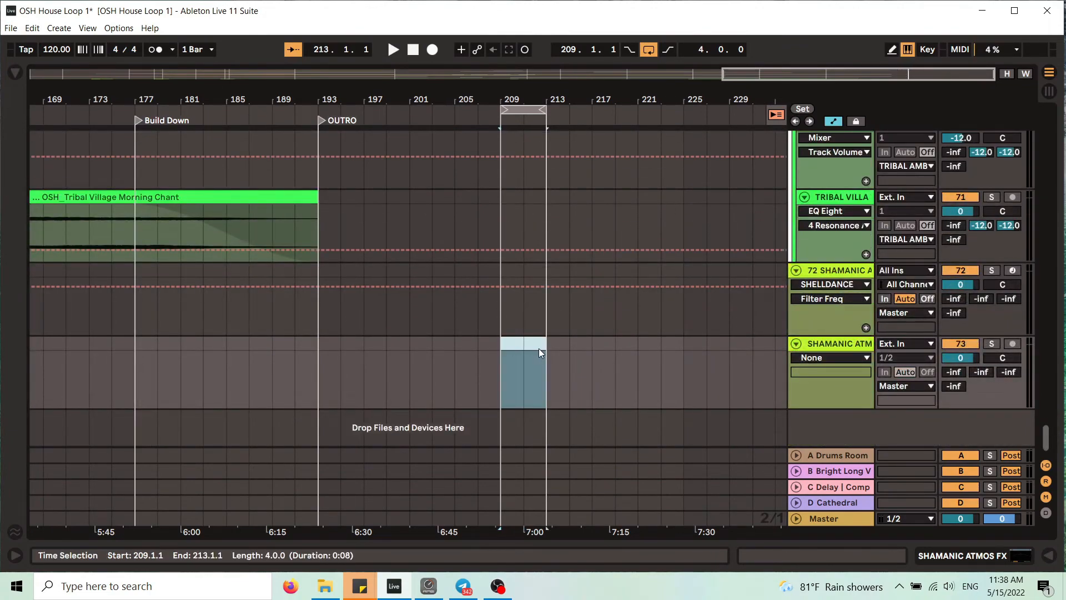
pyautogui.rightClick(529, 344)
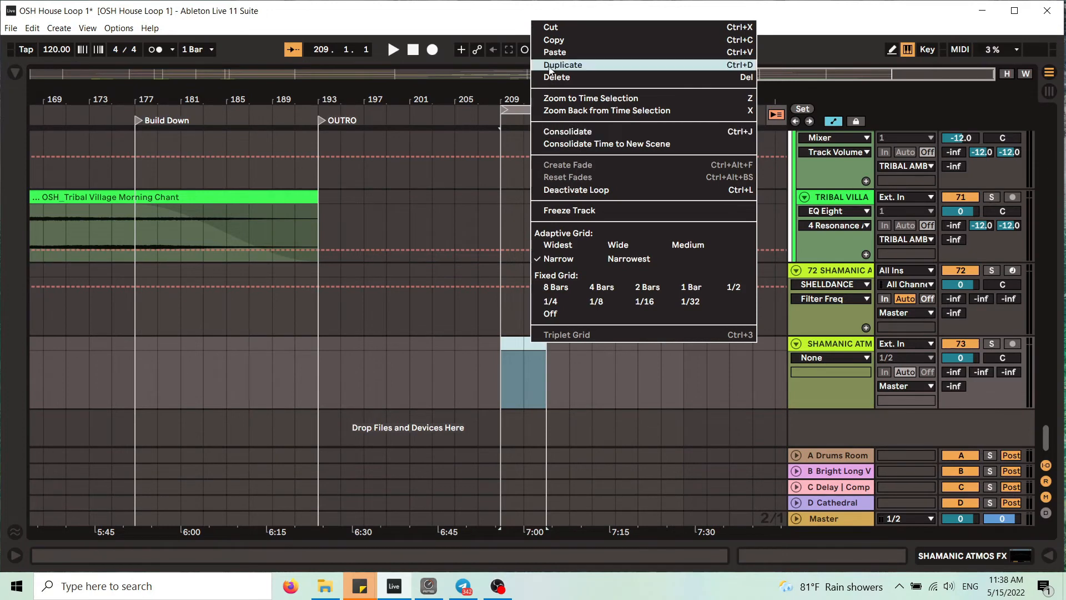
pyautogui.click(509, 366)
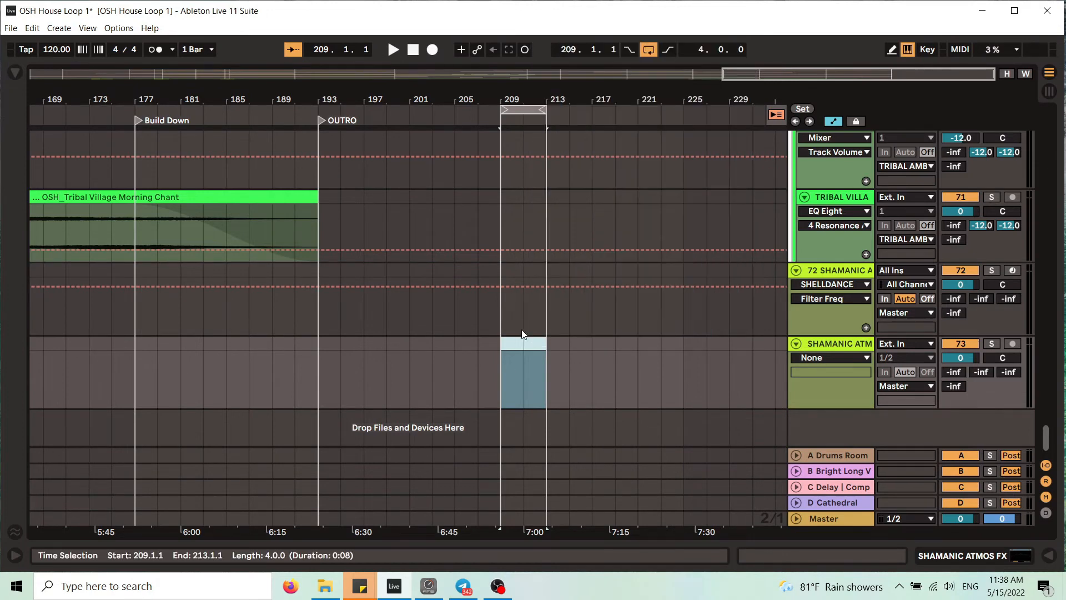
# Copy the OSH_FLUTE FX 23 clip again from the Session View and return to the Arrangement View.
pyautogui.press('Tab')
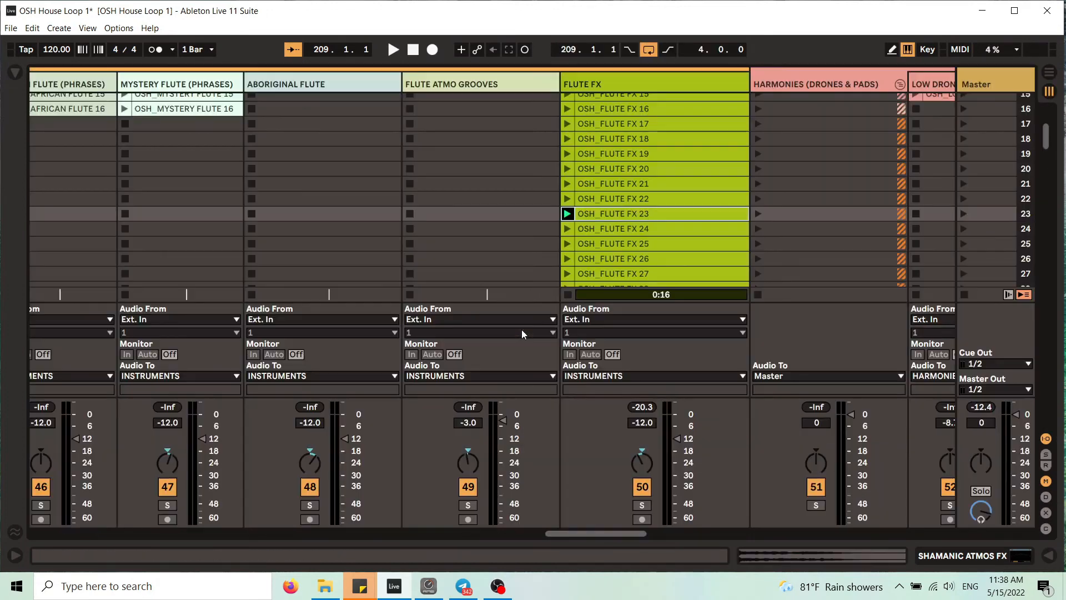
pyautogui.rightClick(618, 212)
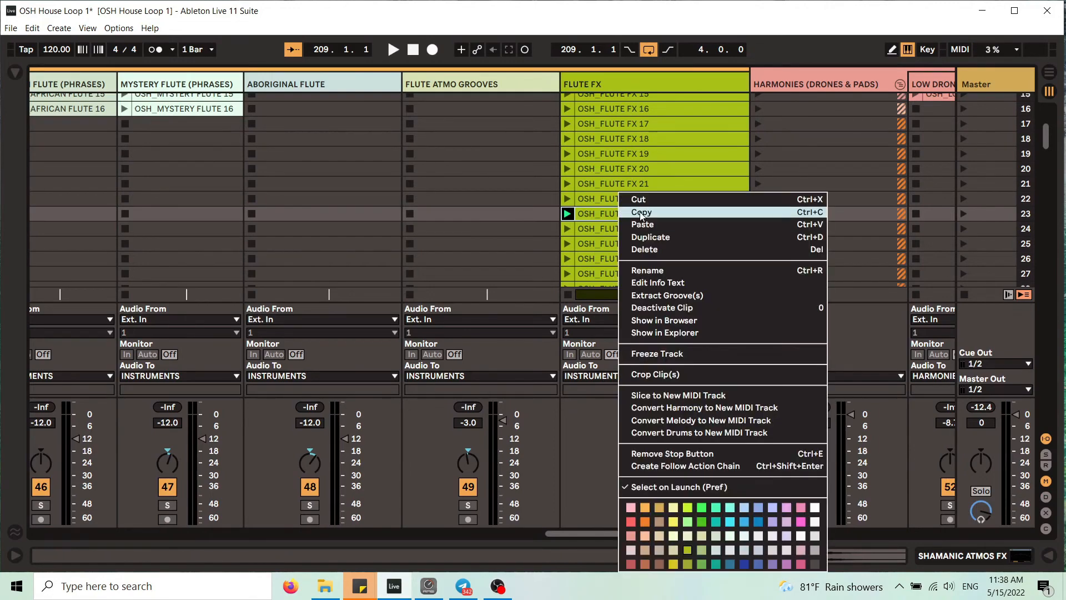
pyautogui.click(639, 225)
pyautogui.press('Tab')
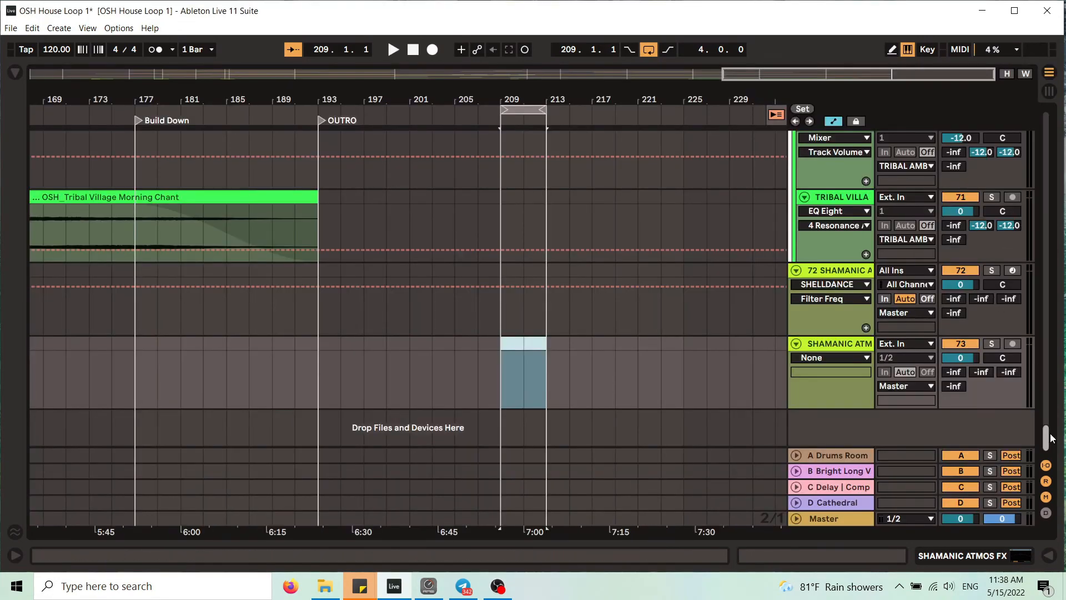
# Paste the flute clip at bar 209 on the FLUTE FX track and switch playback back to the arrangement.
pyautogui.moveTo(1046, 435); pyautogui.dragTo(1051, 323)
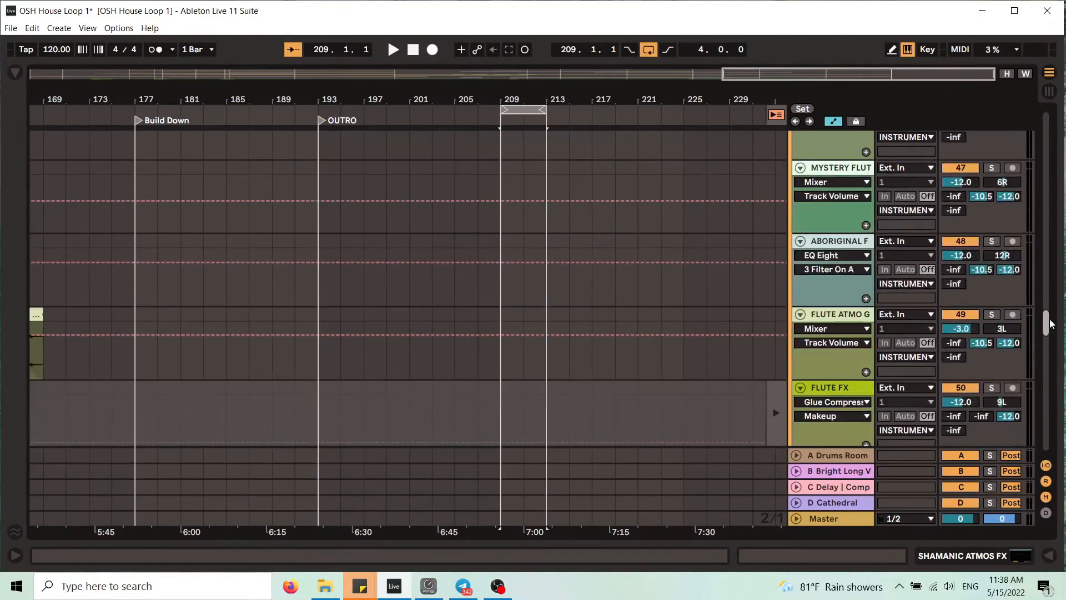
pyautogui.click(499, 389)
pyautogui.hotkey('ctrl', 'v')
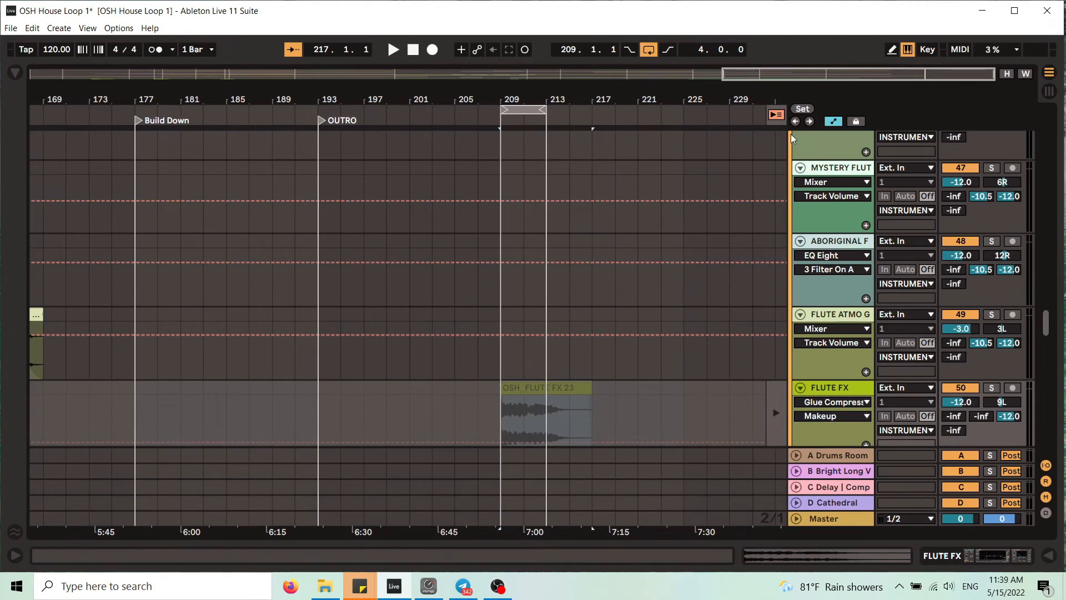
pyautogui.click(776, 115)
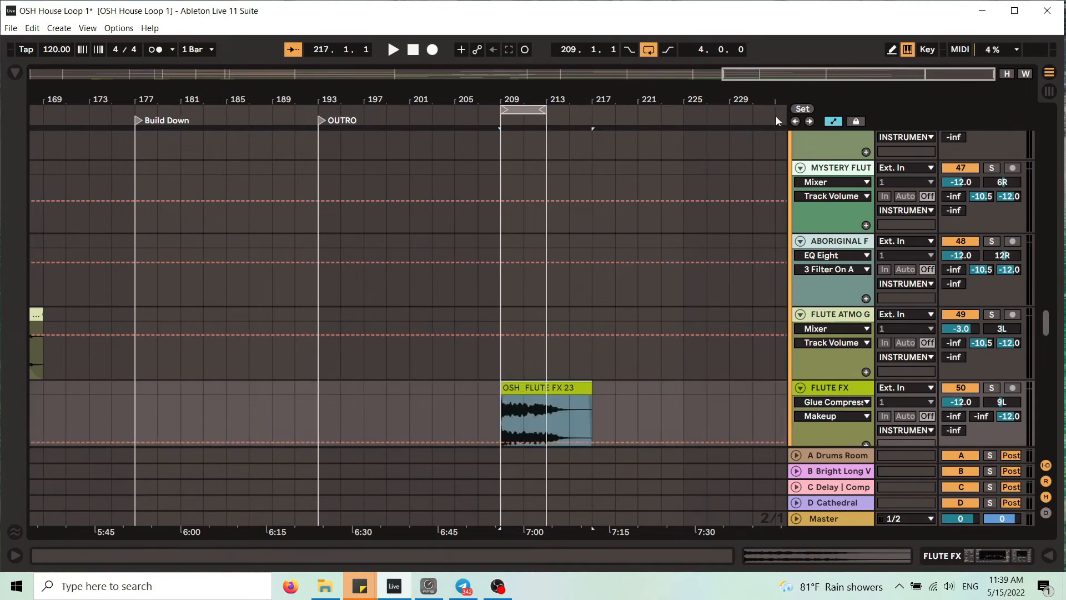
# Play the Outro from about bar 200 and extend the arrangement loop to the eight bars 209–217.
pyautogui.click(393, 109)
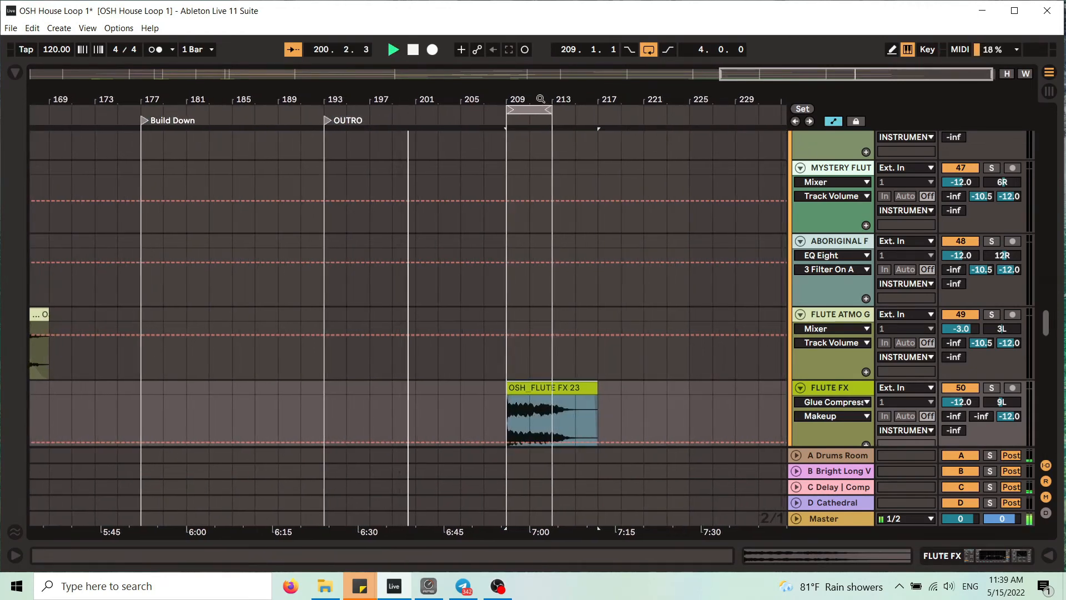
pyautogui.moveTo(541, 99)
pyautogui.mouseDown()
pyautogui.moveTo(568, 114)
pyautogui.moveTo(547, 115)
pyautogui.moveTo(536, 100)
pyautogui.moveTo(552, 99)
pyautogui.mouseUp()
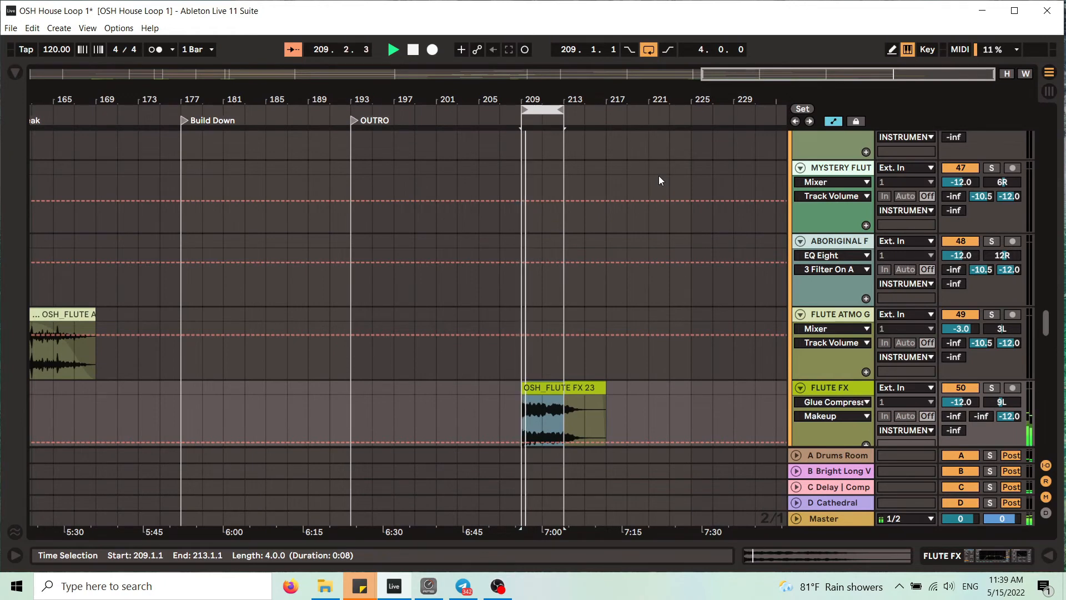
pyautogui.moveTo(561, 109); pyautogui.dragTo(606, 110)
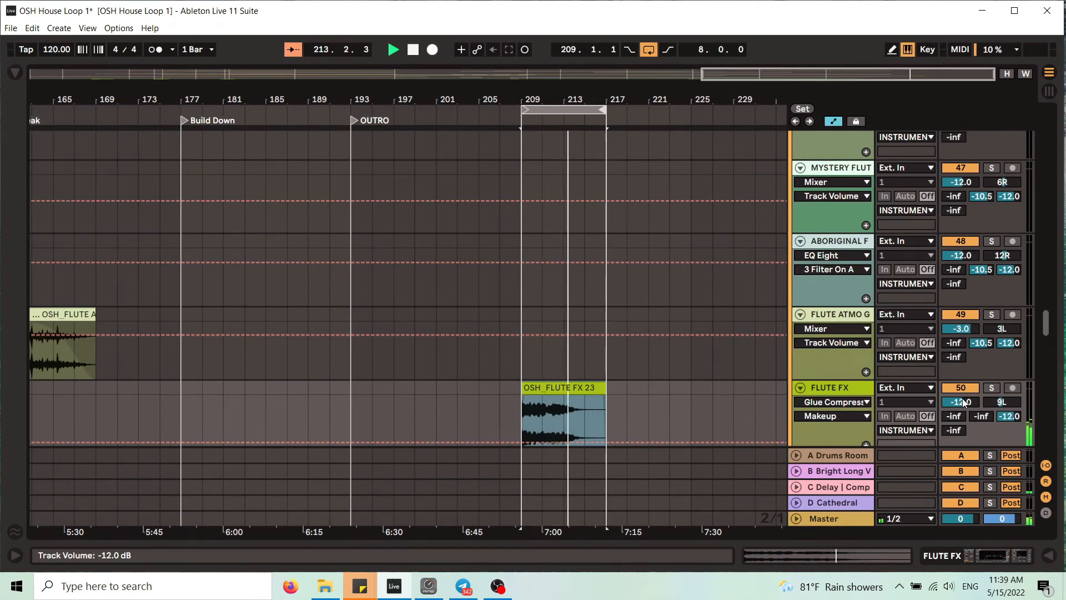
pyautogui.moveTo(552, 90); pyautogui.dragTo(614, 90)
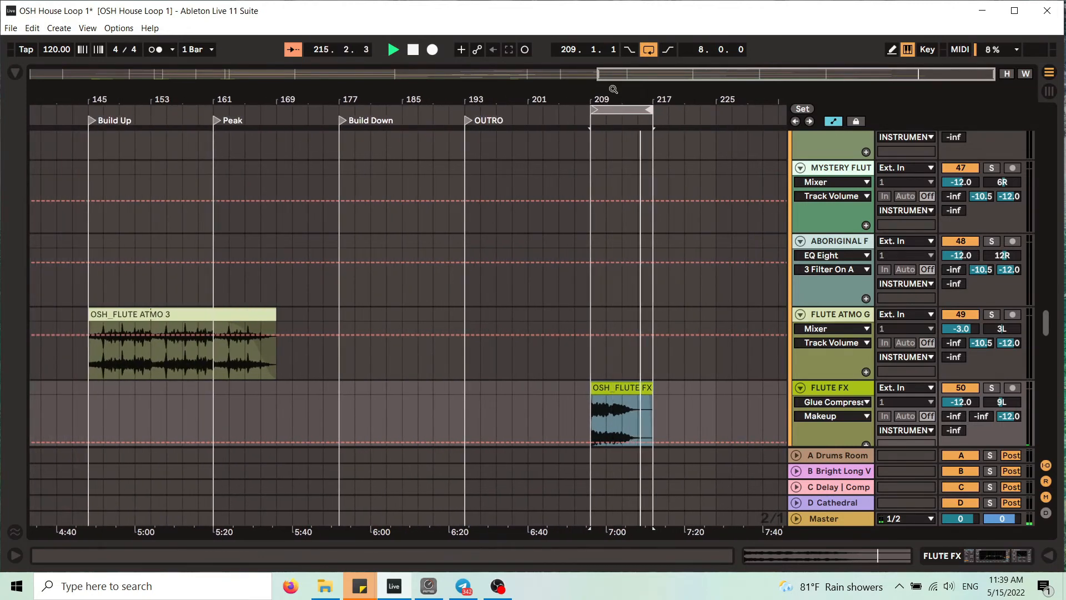
# Save the set, stop playback with the arrangement loop turned off, and show the whole song.
pyautogui.hotkey('ctrl', 's')
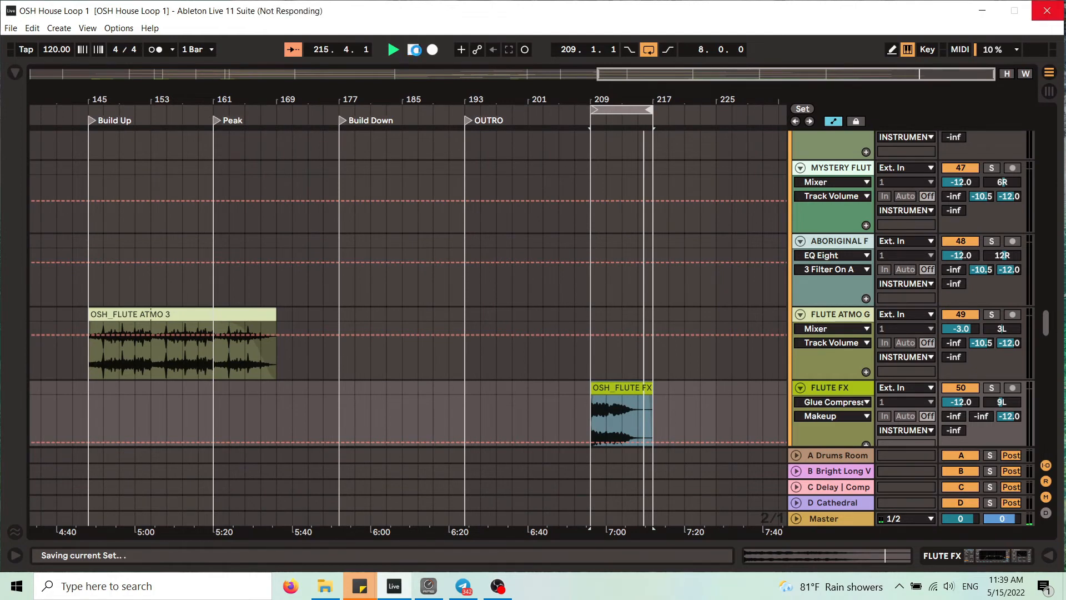
pyautogui.click(415, 49)
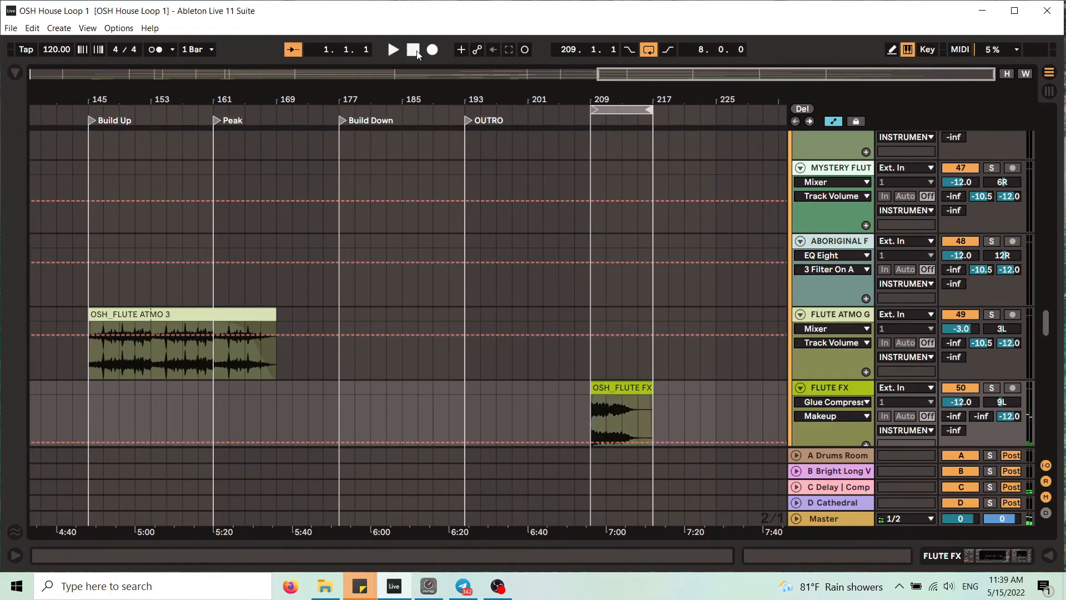
pyautogui.moveTo(422, 99); pyautogui.dragTo(422, 61)
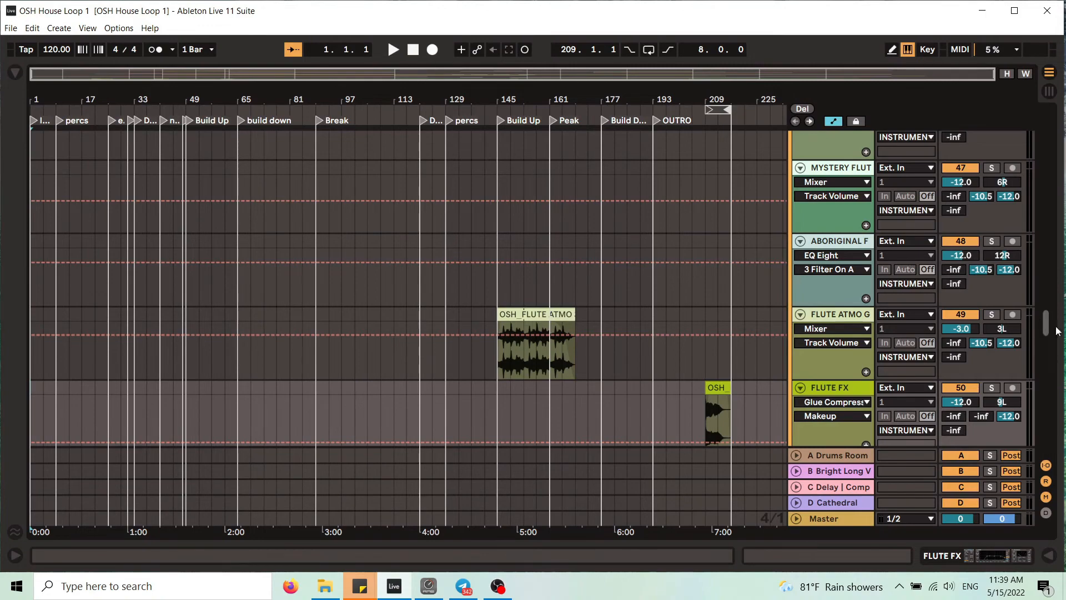
# Play the arrangement from bar 1 and fold the Reference Track and 2 MIDI tracks.
pyautogui.moveTo(1046, 325); pyautogui.dragTo(1048, 113)
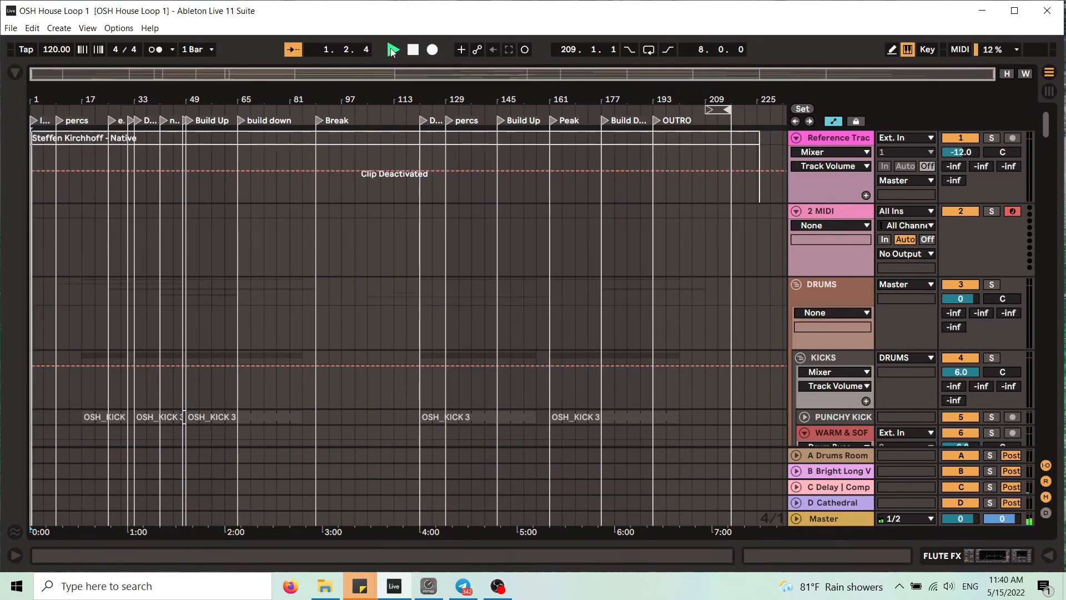
pyautogui.click(796, 139)
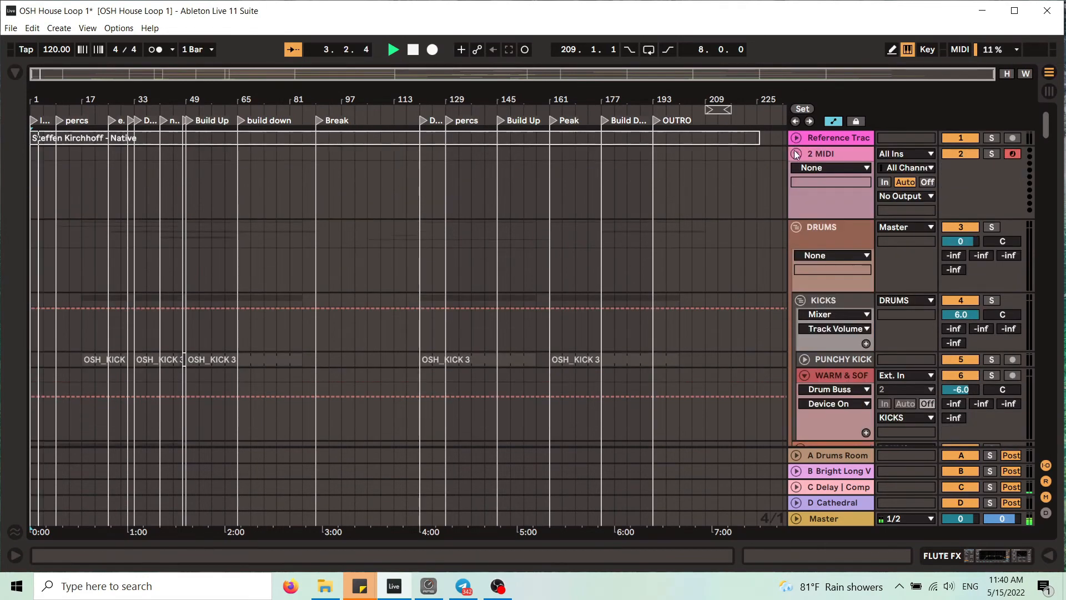
pyautogui.click(797, 154)
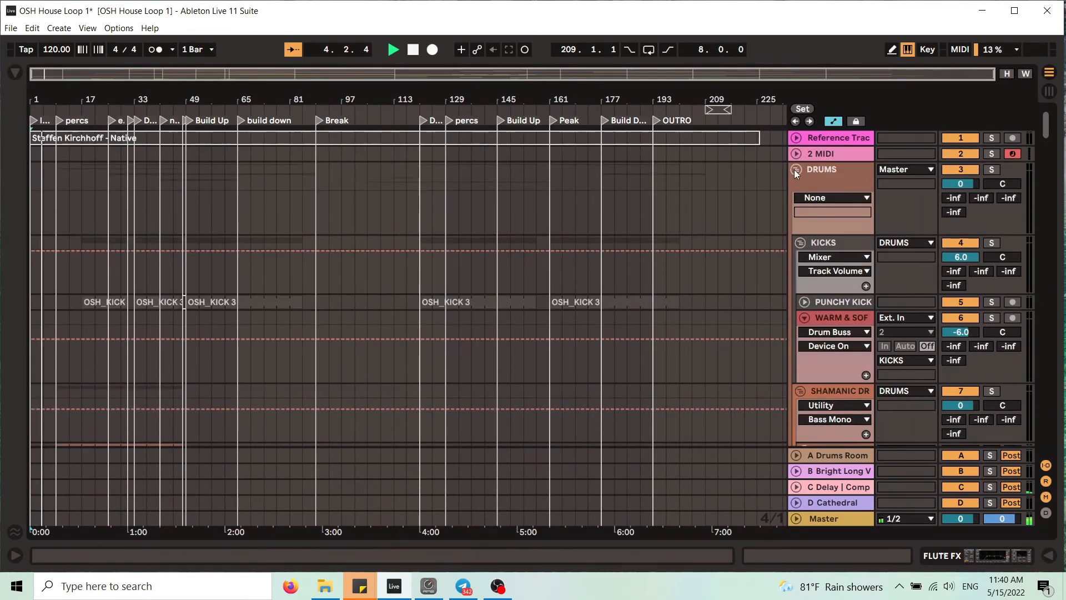